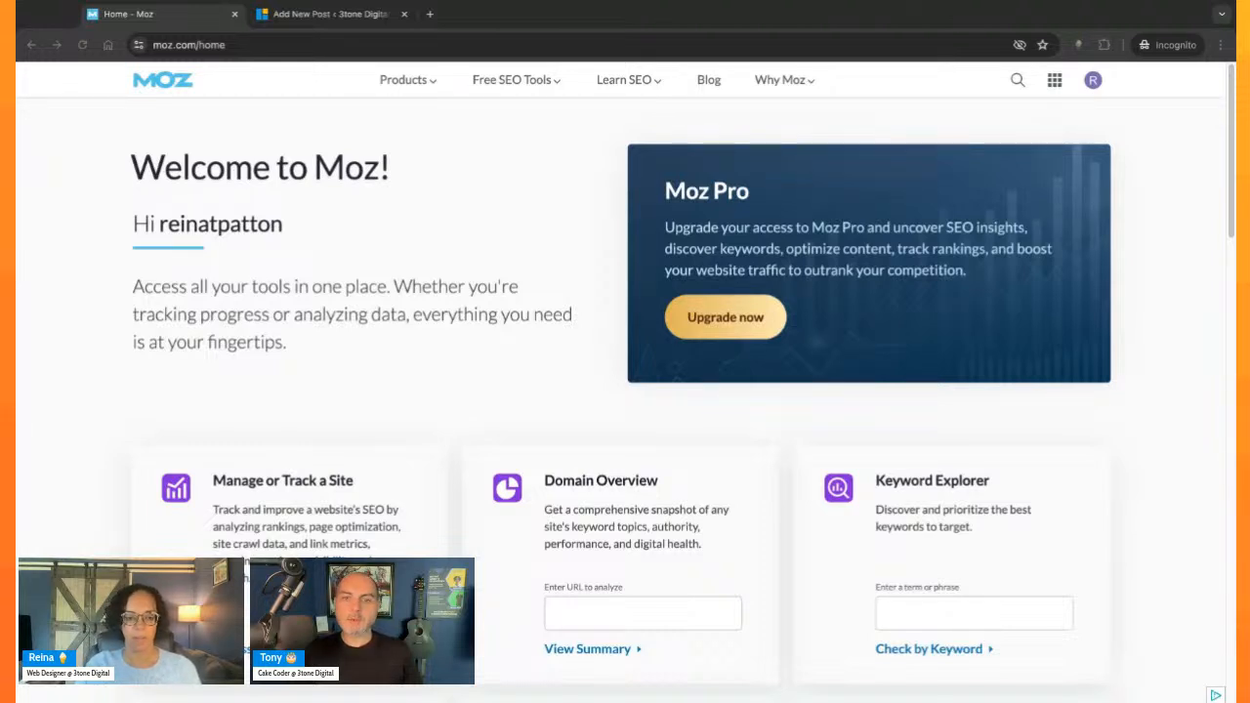
- Open the Keyword Explorer from Moz's free SEO tools
{"action": "left_click", "coordinate": [553, 86]}
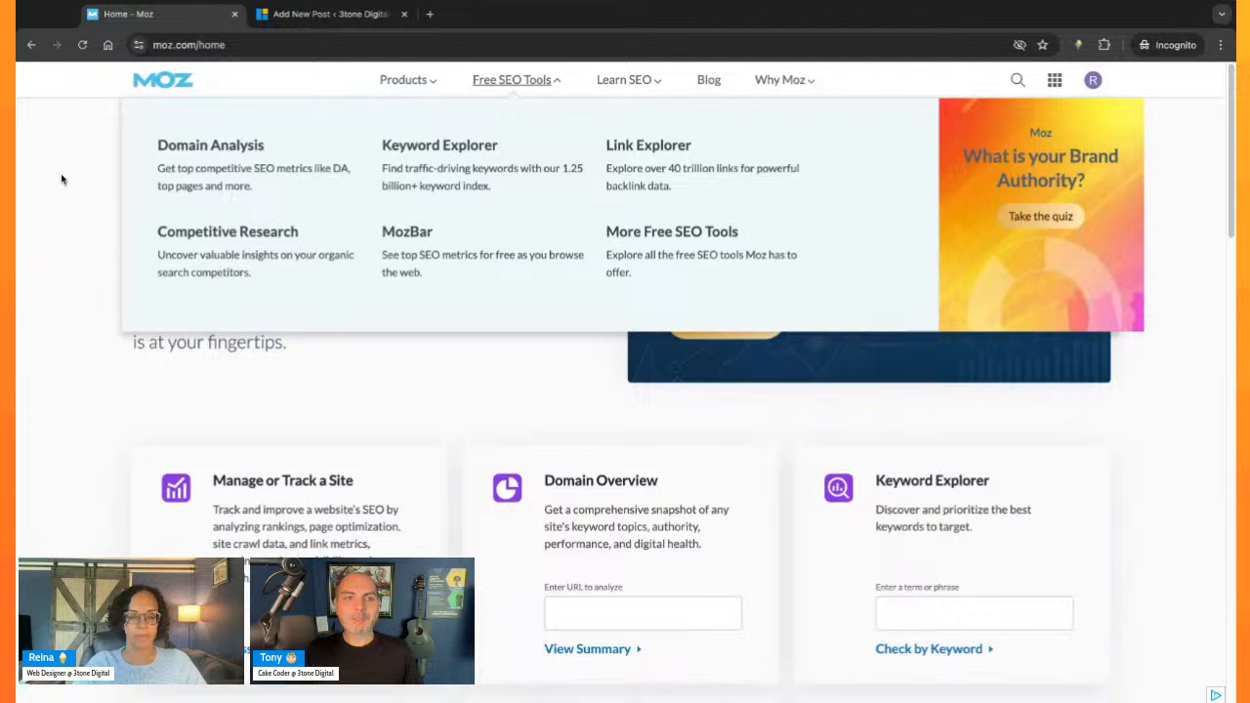
{"action": "left_click", "coordinate": [452, 149]}
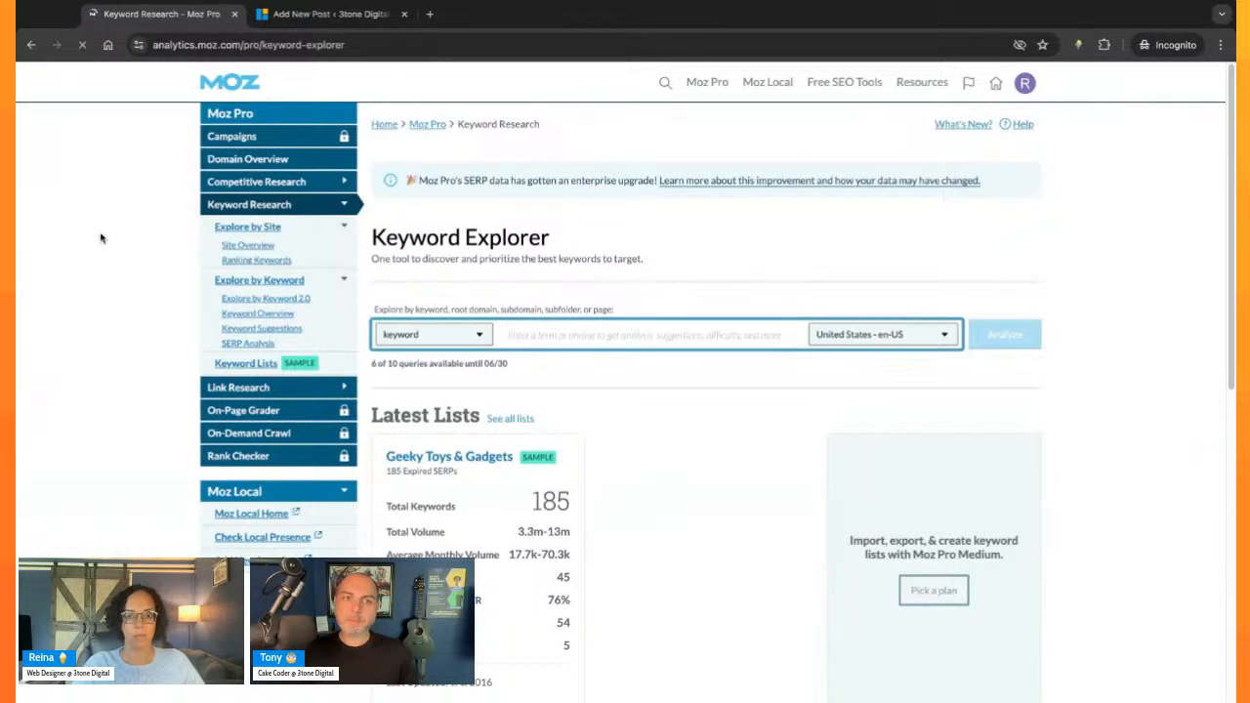
{"action": "left_click_drag", "start_coordinate": [366, 374], "coordinate": [367, 372]}
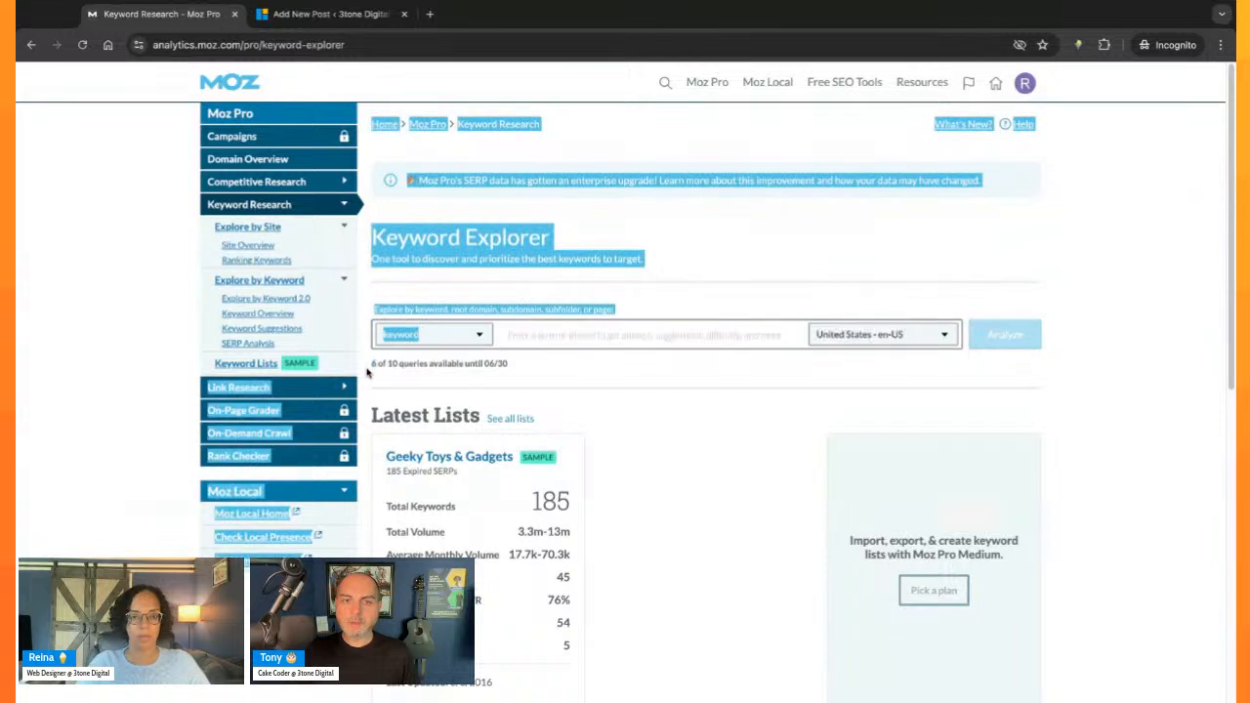
{"action": "left_click", "coordinate": [368, 373]}
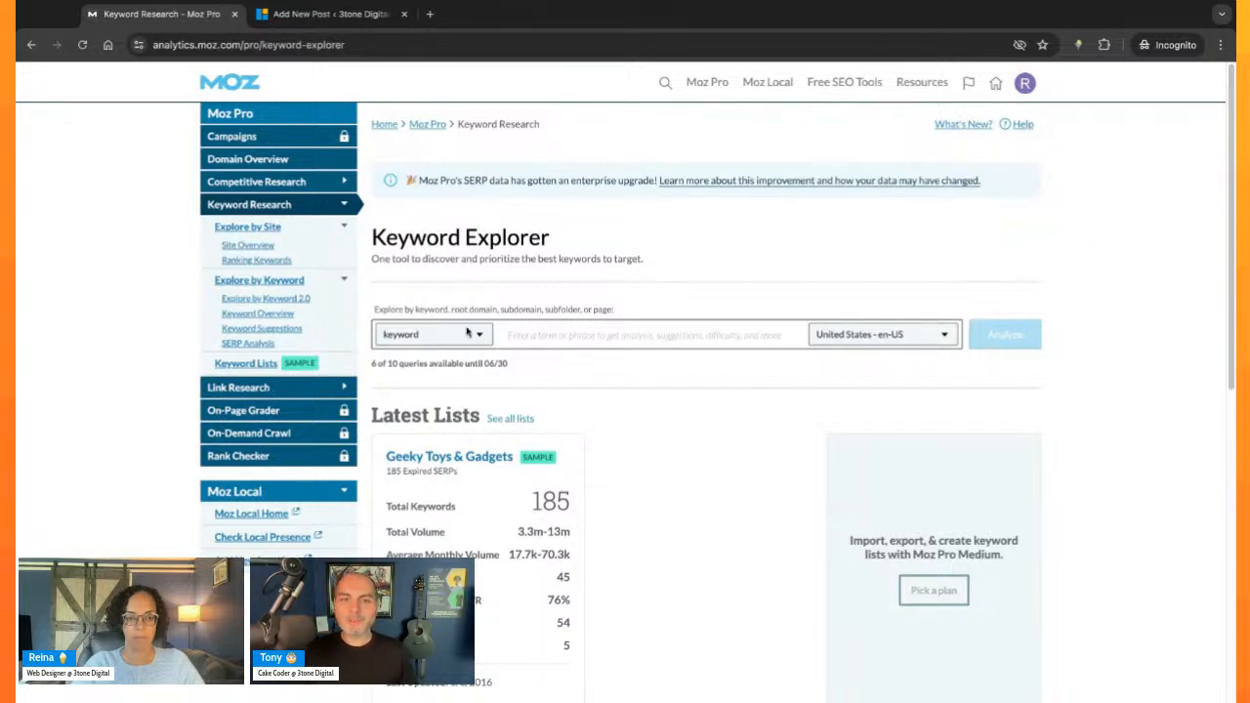
{"action": "scroll", "coordinate": [817, 427], "scroll_direction": "down", "scroll_amount": 3}
{"action": "scroll", "coordinate": [739, 427], "scroll_direction": "up", "scroll_amount": 3}
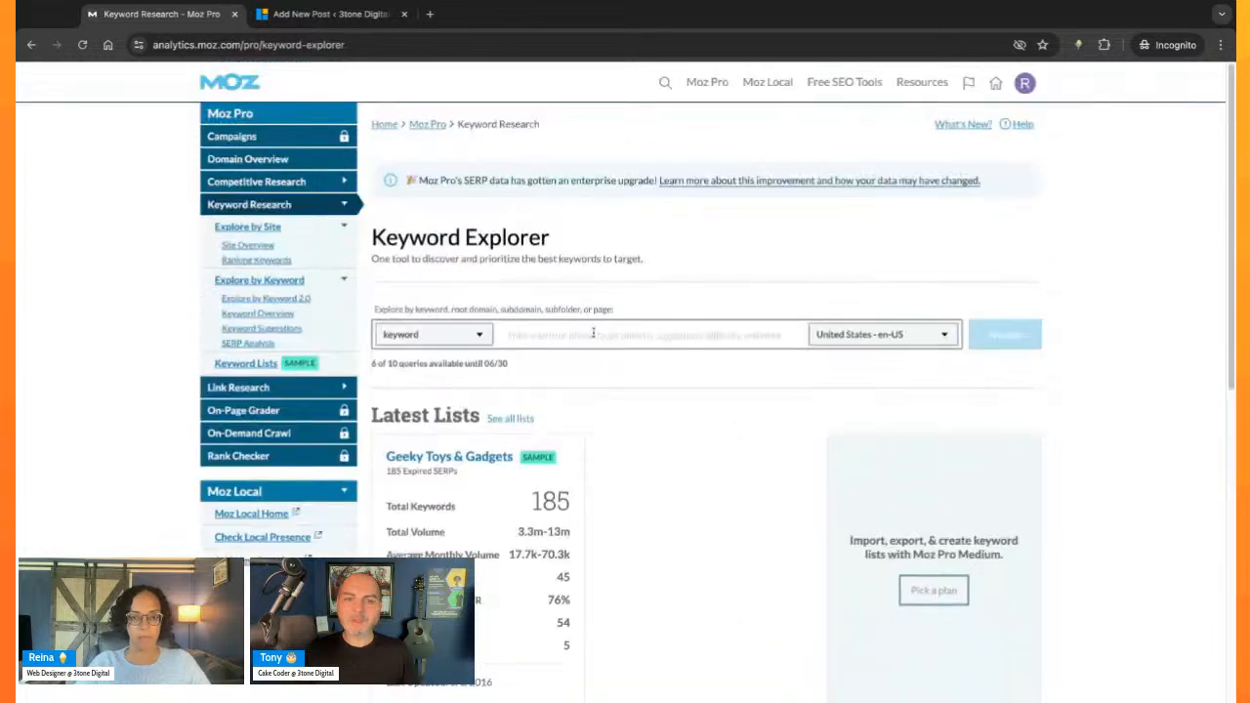
- Review the available query types for the keyword search, leaving it set to keyword
{"action": "left_click", "coordinate": [508, 335]}
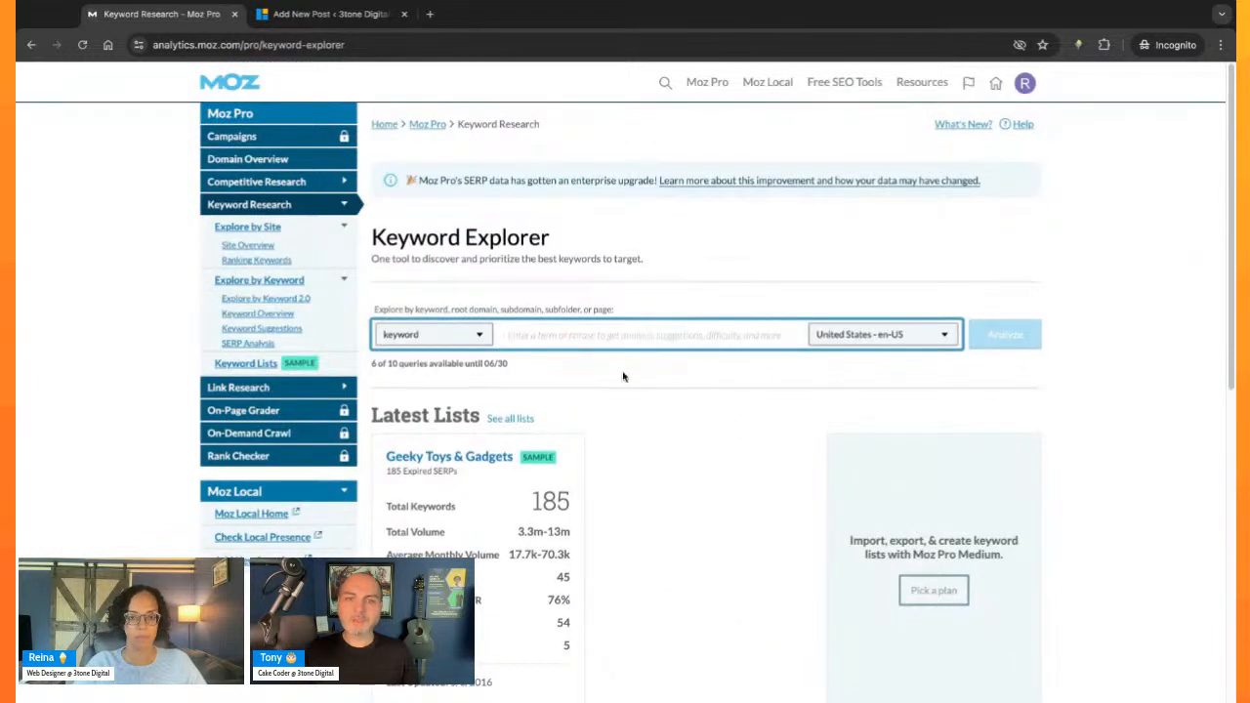
{"action": "left_click", "coordinate": [466, 333]}
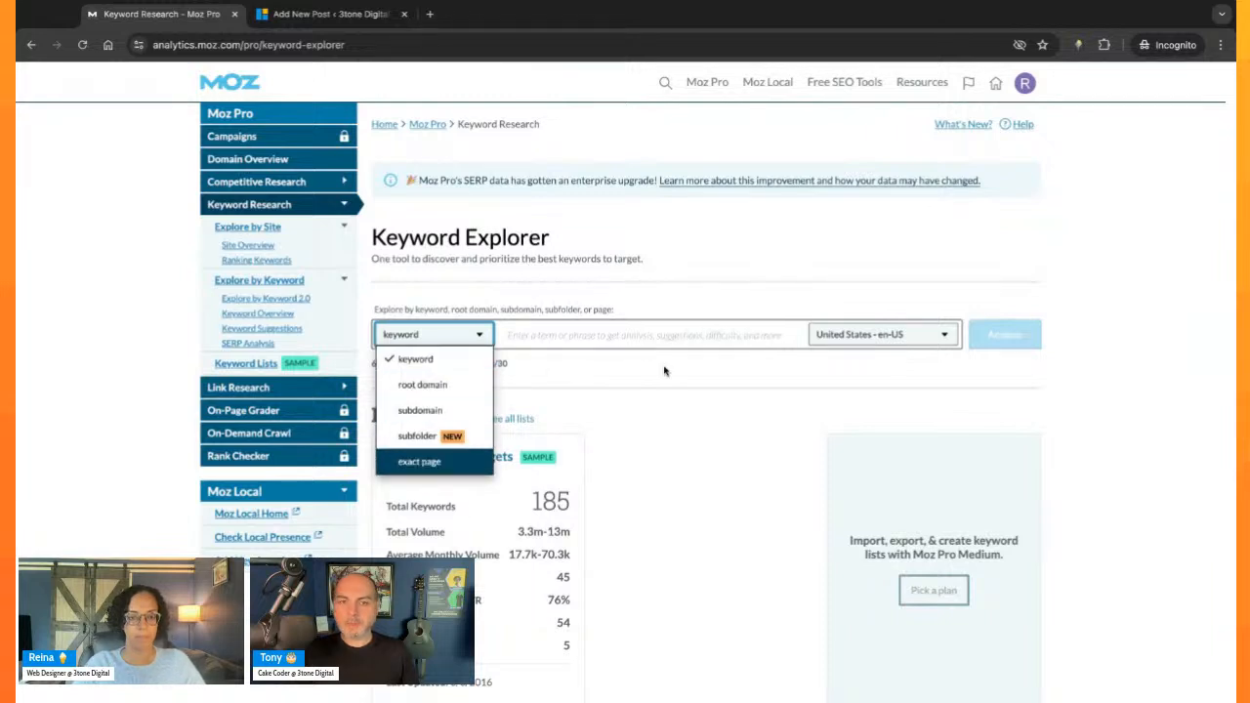
{"action": "left_click", "coordinate": [699, 379]}
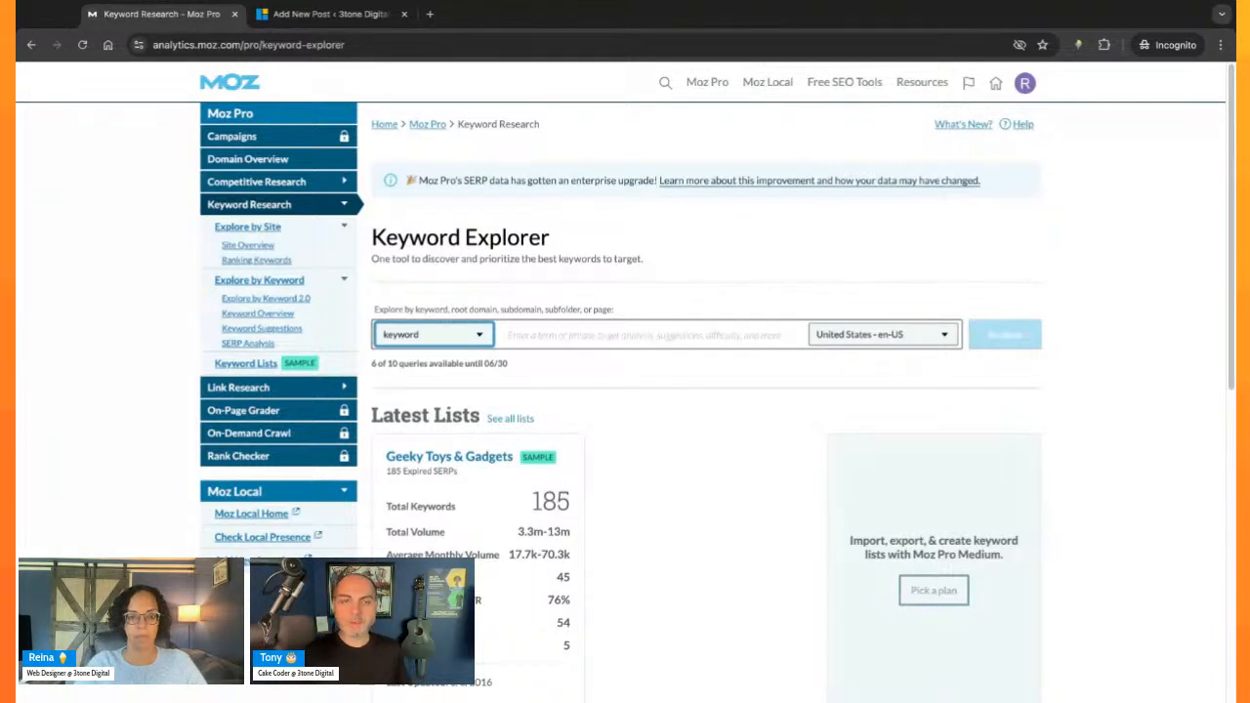
{"action": "left_click", "coordinate": [606, 335]}
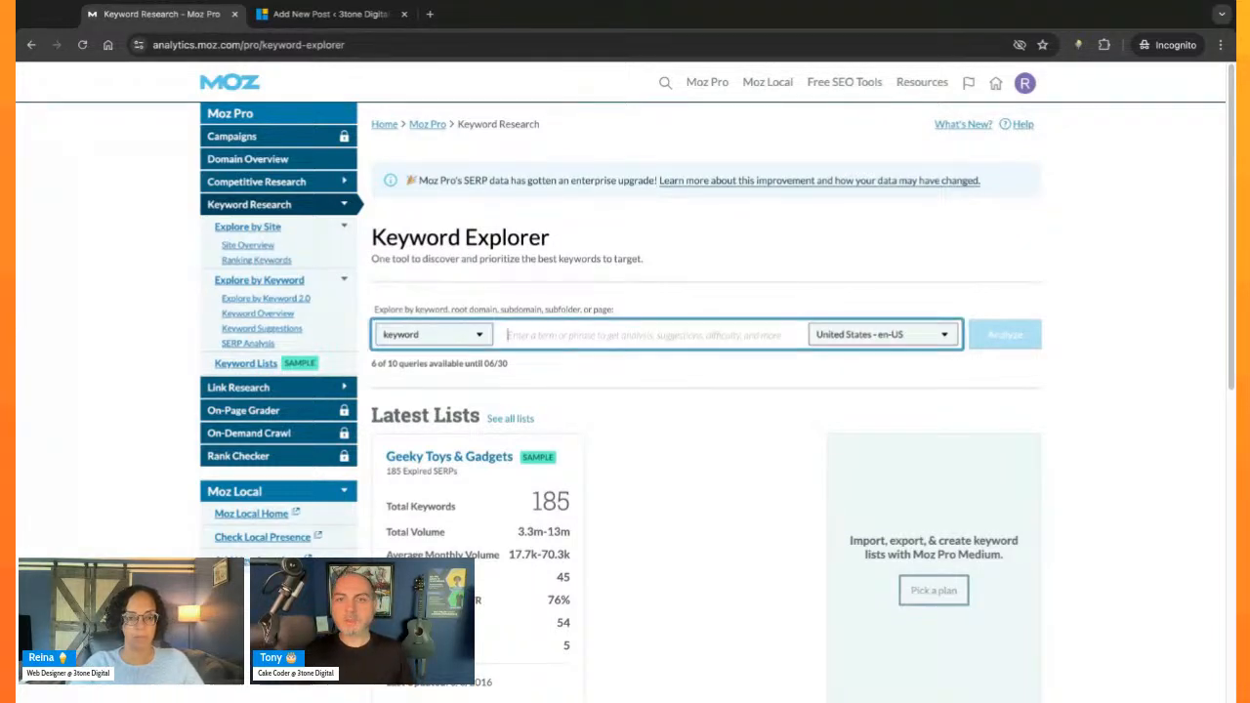
- Choose United States - en-US as the market for the keyword search
{"action": "left_click", "coordinate": [847, 335]}
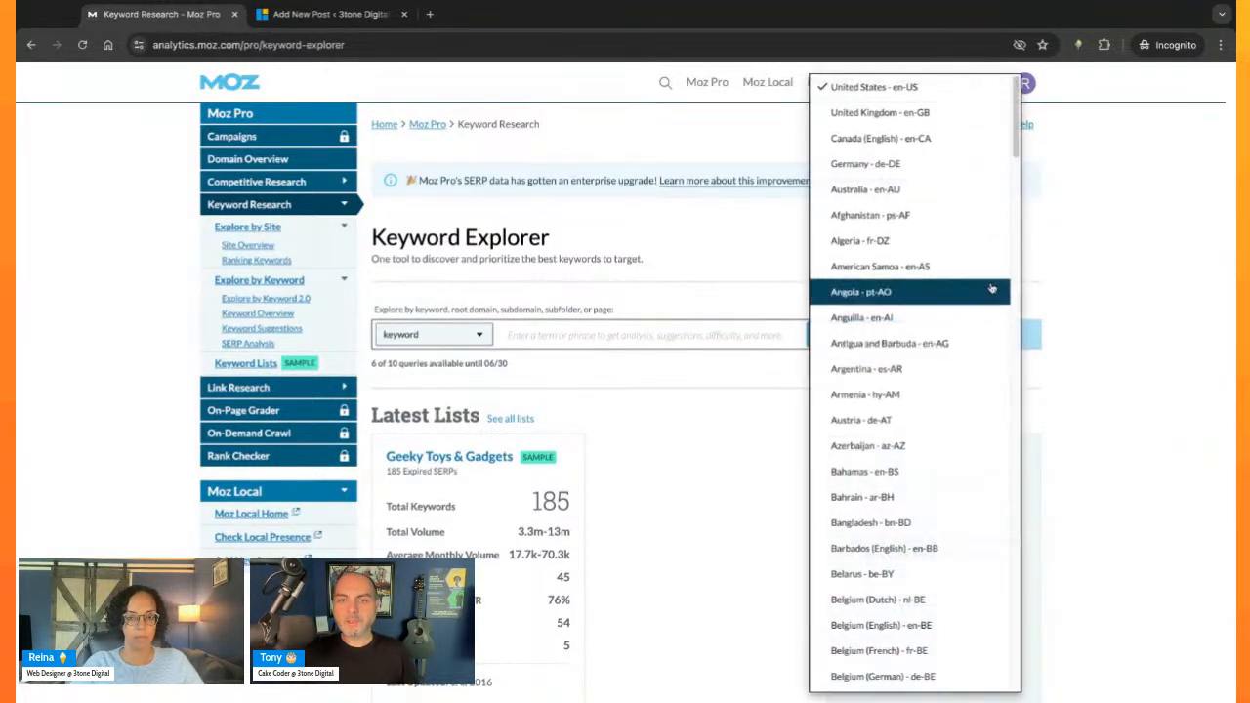
{"action": "left_click", "coordinate": [777, 379]}
{"action": "left_click", "coordinate": [902, 337]}
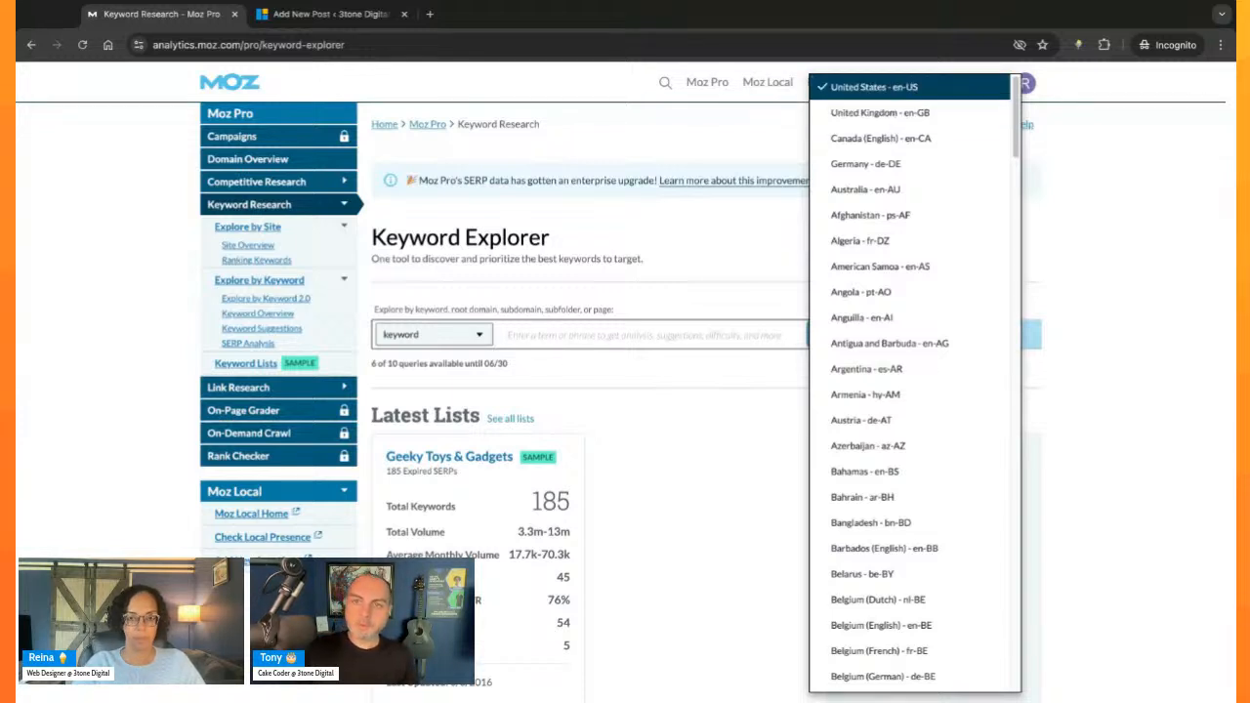
{"action": "left_click", "coordinate": [942, 94]}
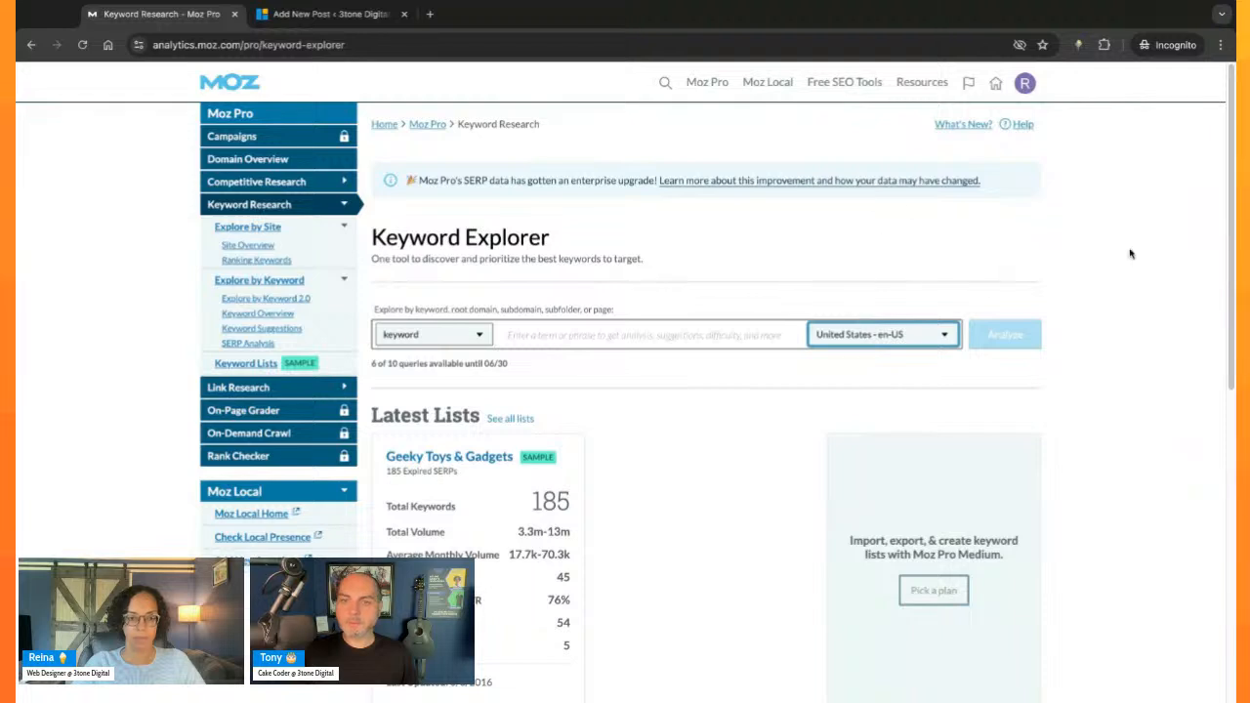
- Analyze the keyword "buy ice cream cake"
{"action": "left_click", "coordinate": [668, 339]}
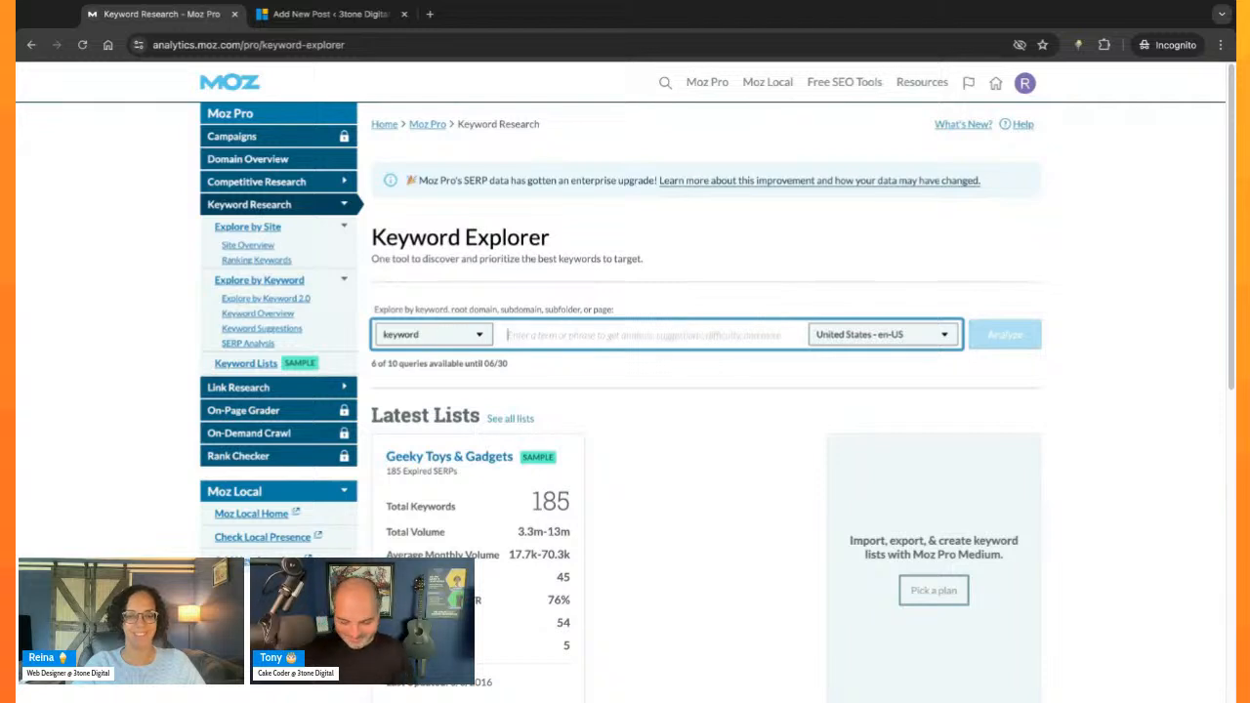
{"action": "type", "text": "ice cream ca"}
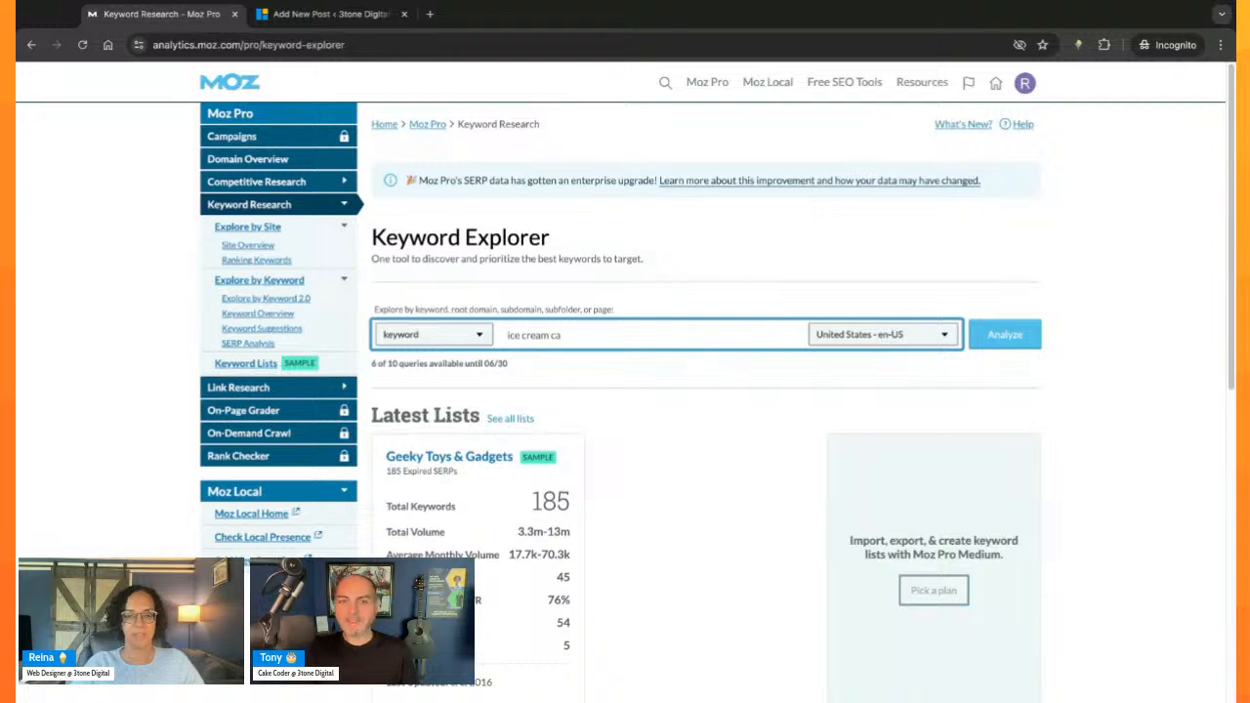
{"action": "type", "text": "ke"}
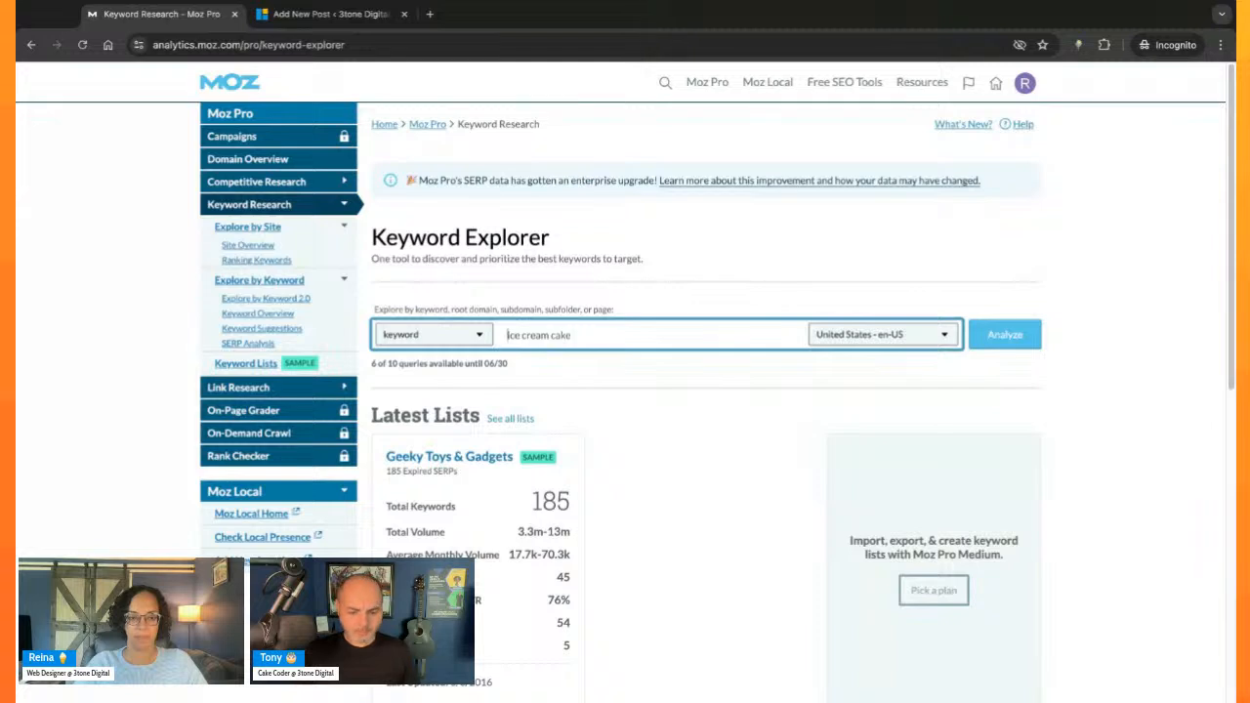
{"action": "type", "text": "buy"}
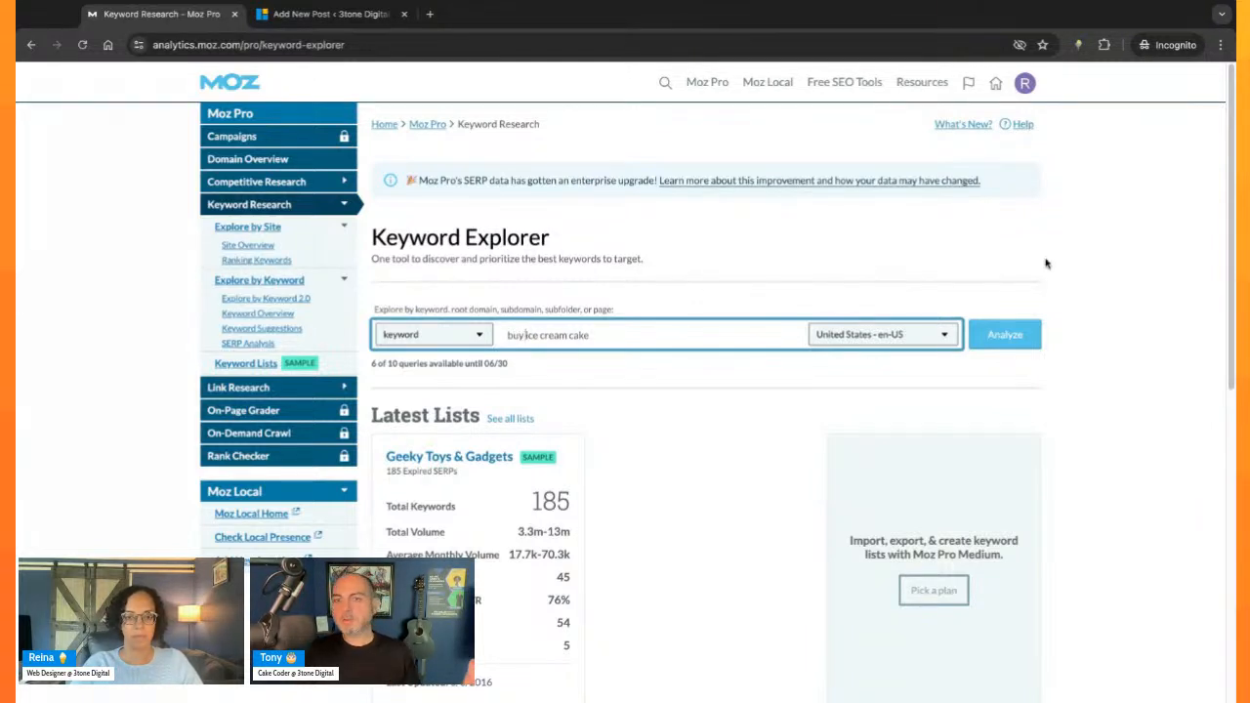
{"action": "left_click", "coordinate": [1005, 335]}
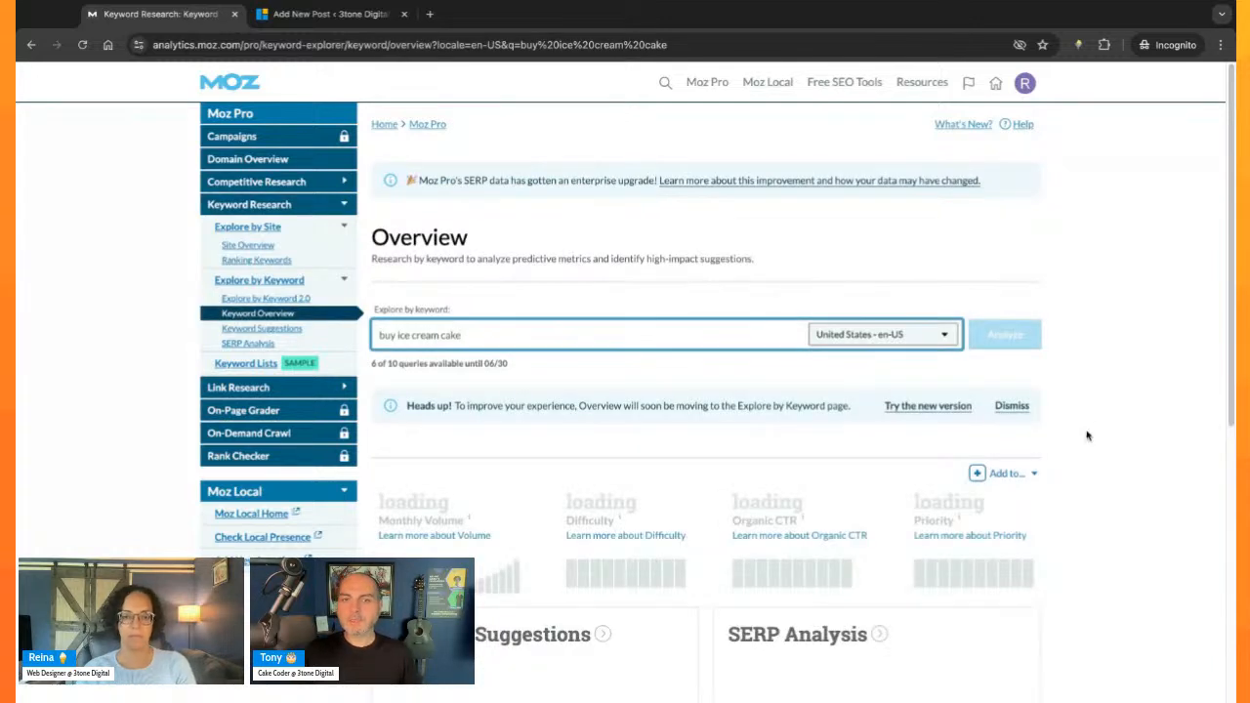
- Examine the keyword's monthly volume, difficulty, organic CTR and priority metrics, along with the suggestions and SERP analysis summaries
{"action": "scroll", "coordinate": [1090, 465], "scroll_direction": "down", "scroll_amount": 2}
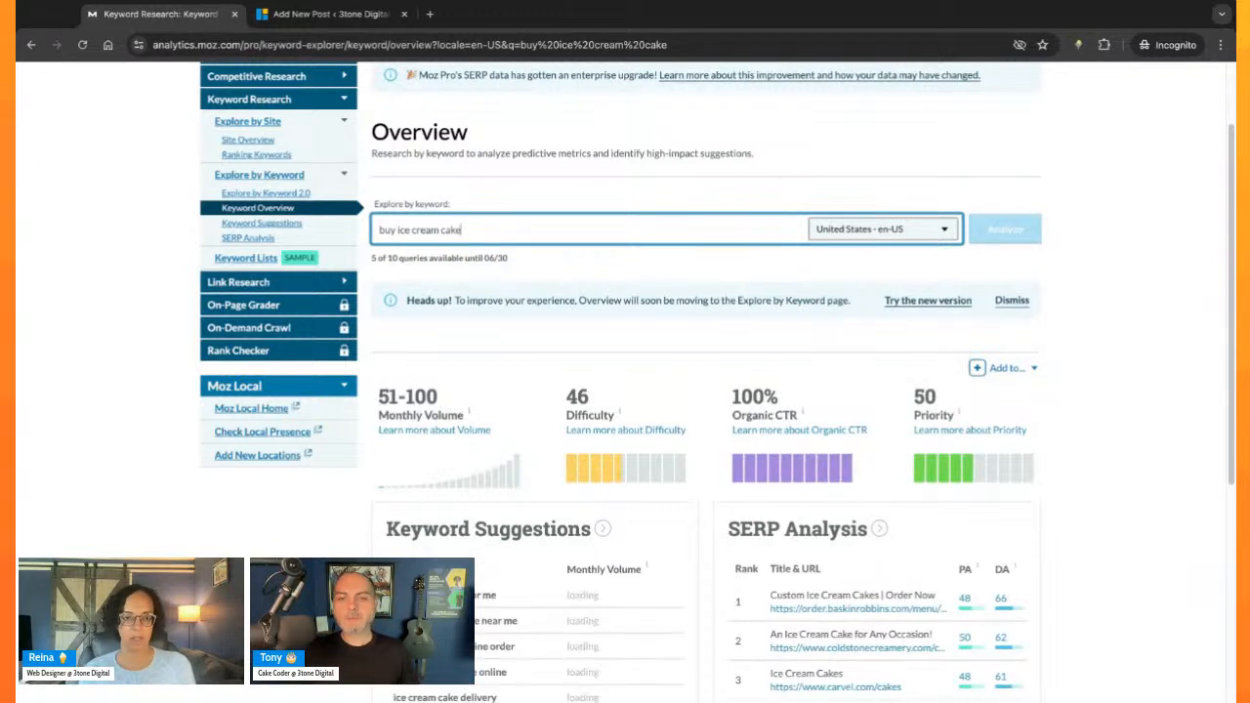
{"action": "scroll", "coordinate": [717, 381], "scroll_direction": "down", "scroll_amount": 1}
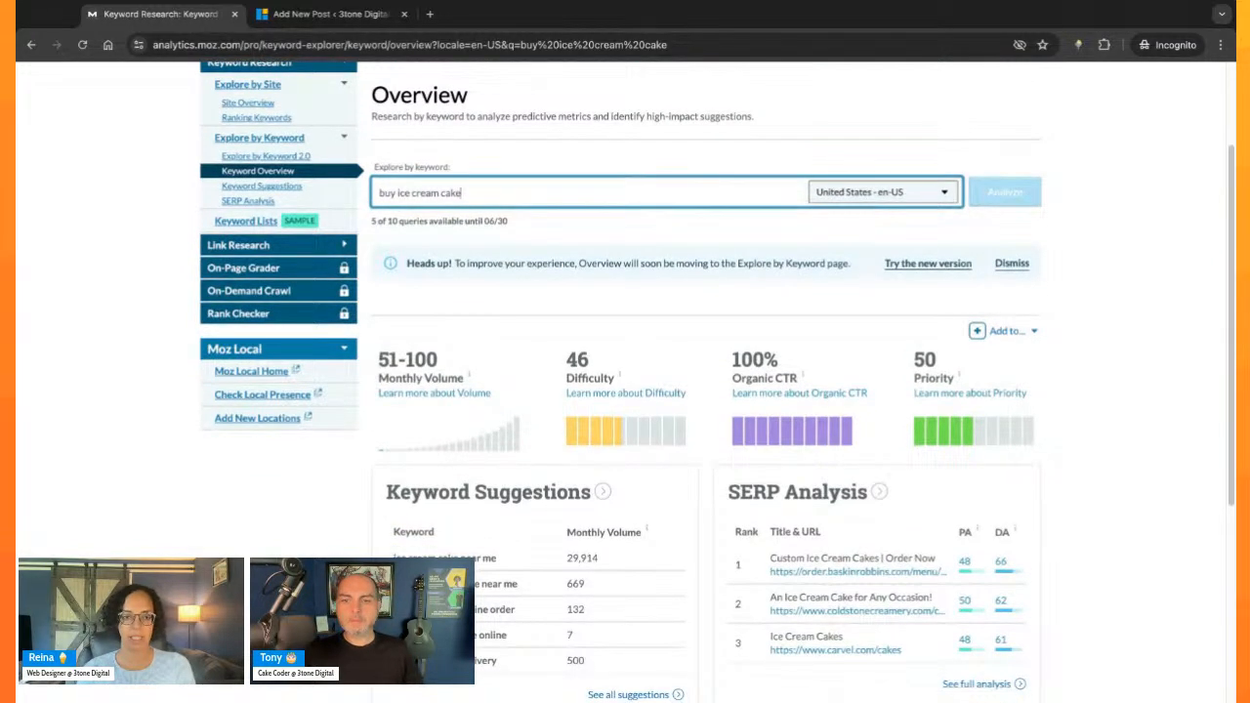
{"action": "scroll", "coordinate": [717, 380], "scroll_direction": "down", "scroll_amount": 1}
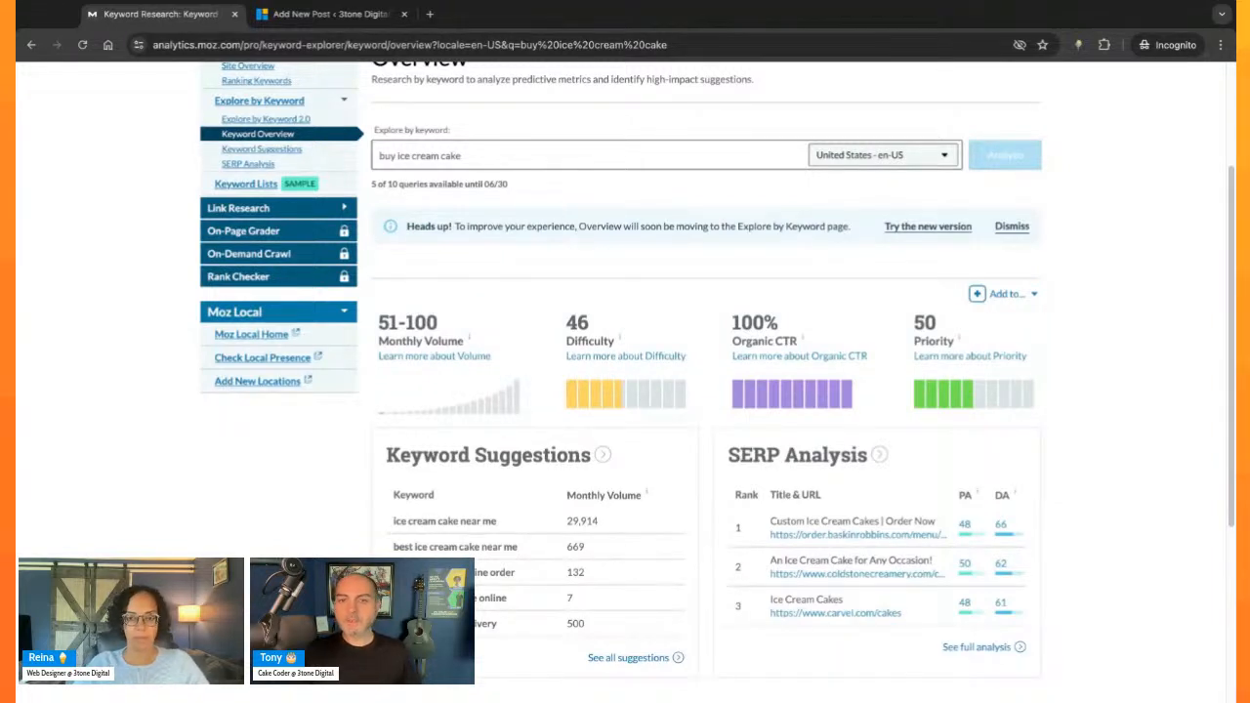
{"action": "mouse_move", "coordinate": [754, 347]}
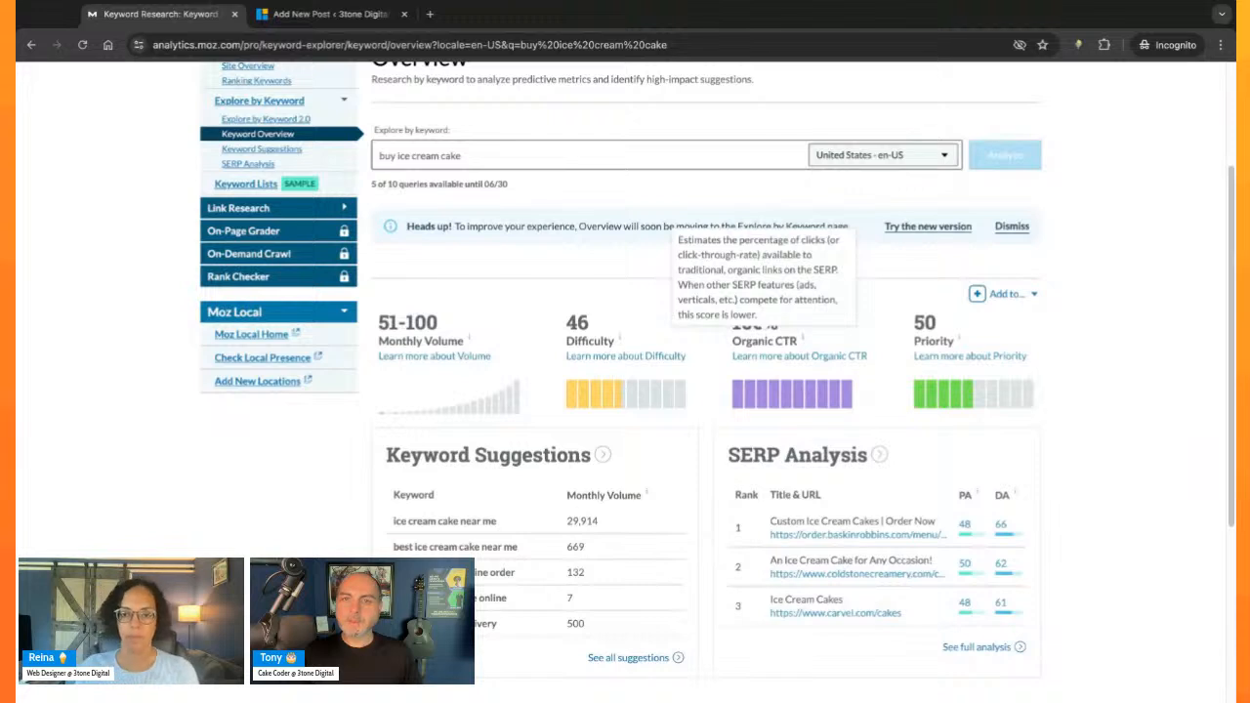
{"action": "left_click", "coordinate": [475, 157]}
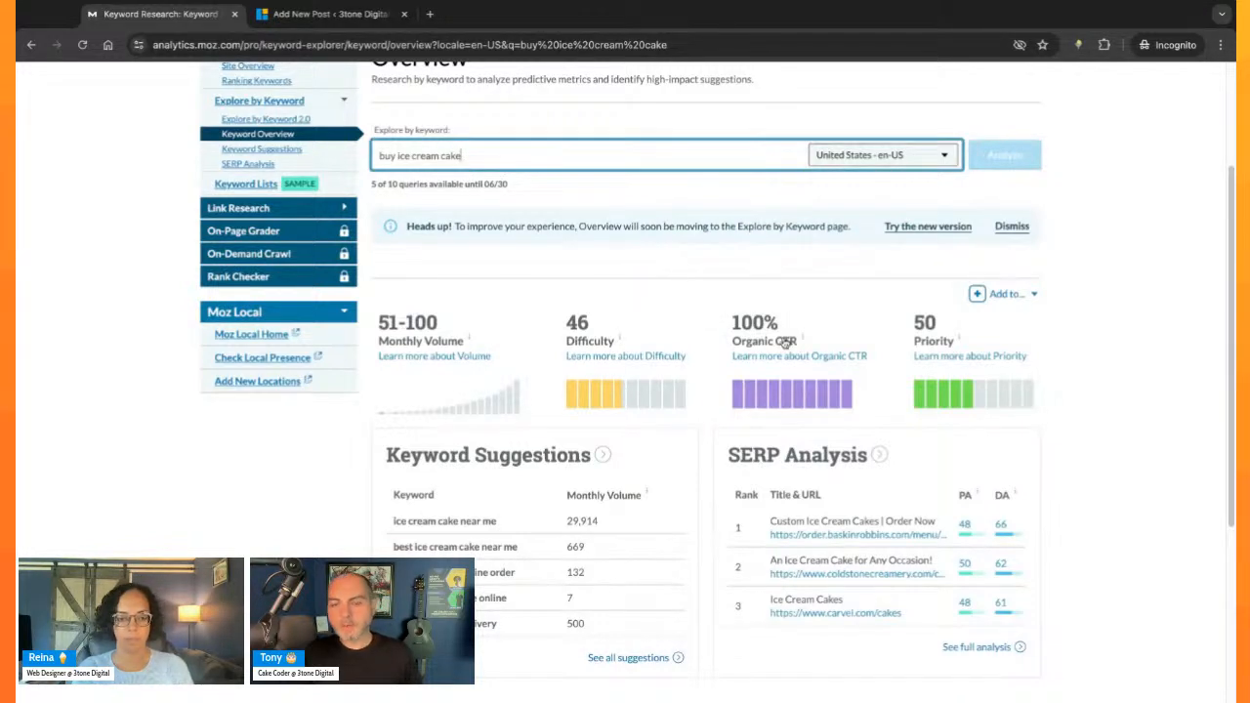
{"action": "left_click", "coordinate": [1176, 372]}
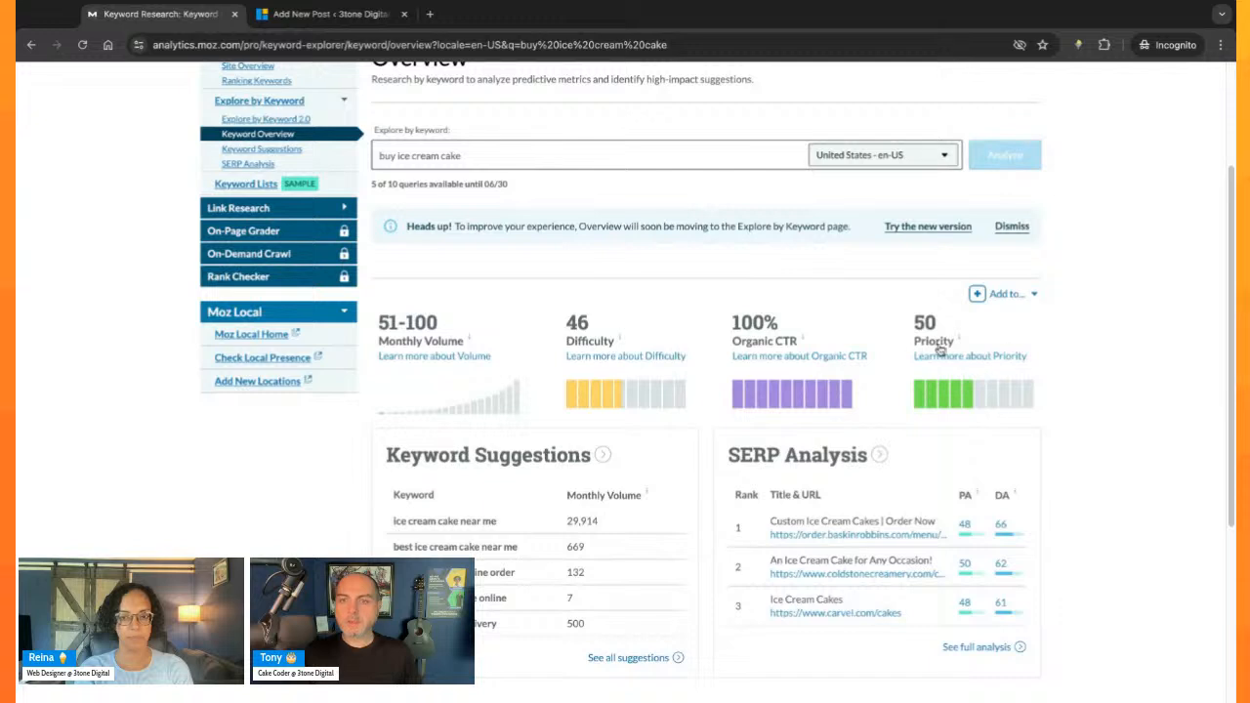
{"action": "mouse_move", "coordinate": [940, 350]}
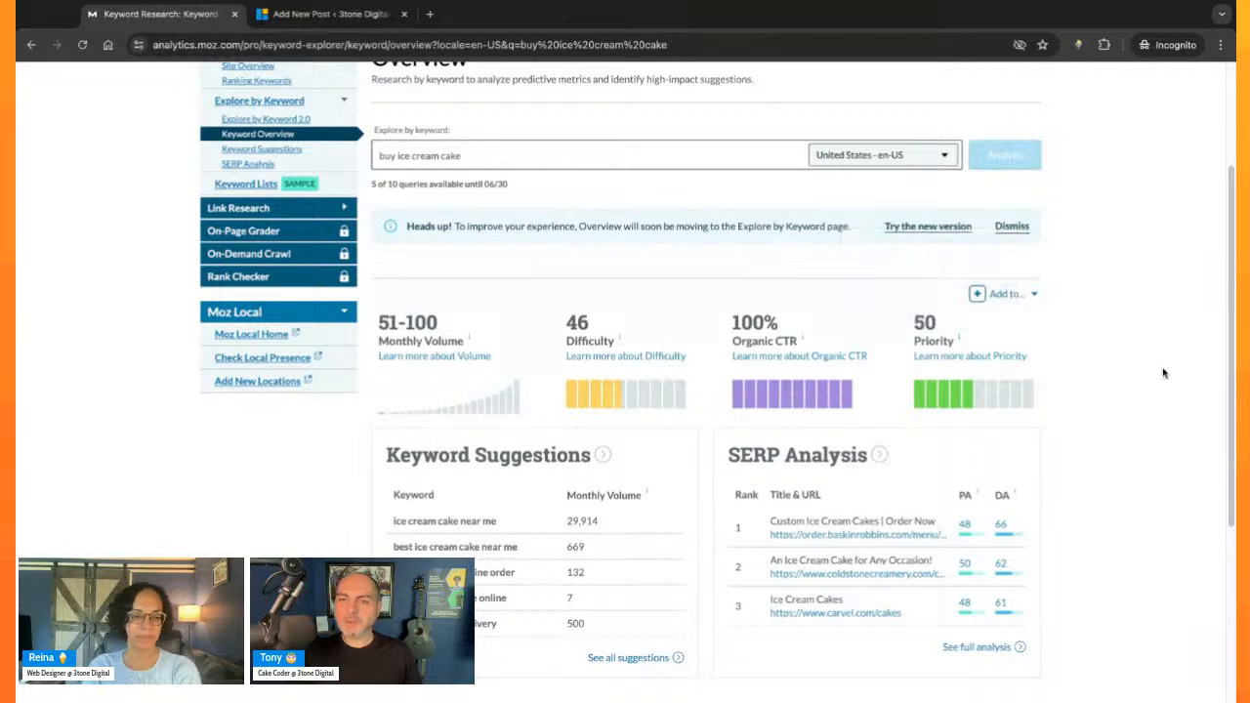
{"action": "scroll", "coordinate": [1137, 452], "scroll_direction": "down", "scroll_amount": 1}
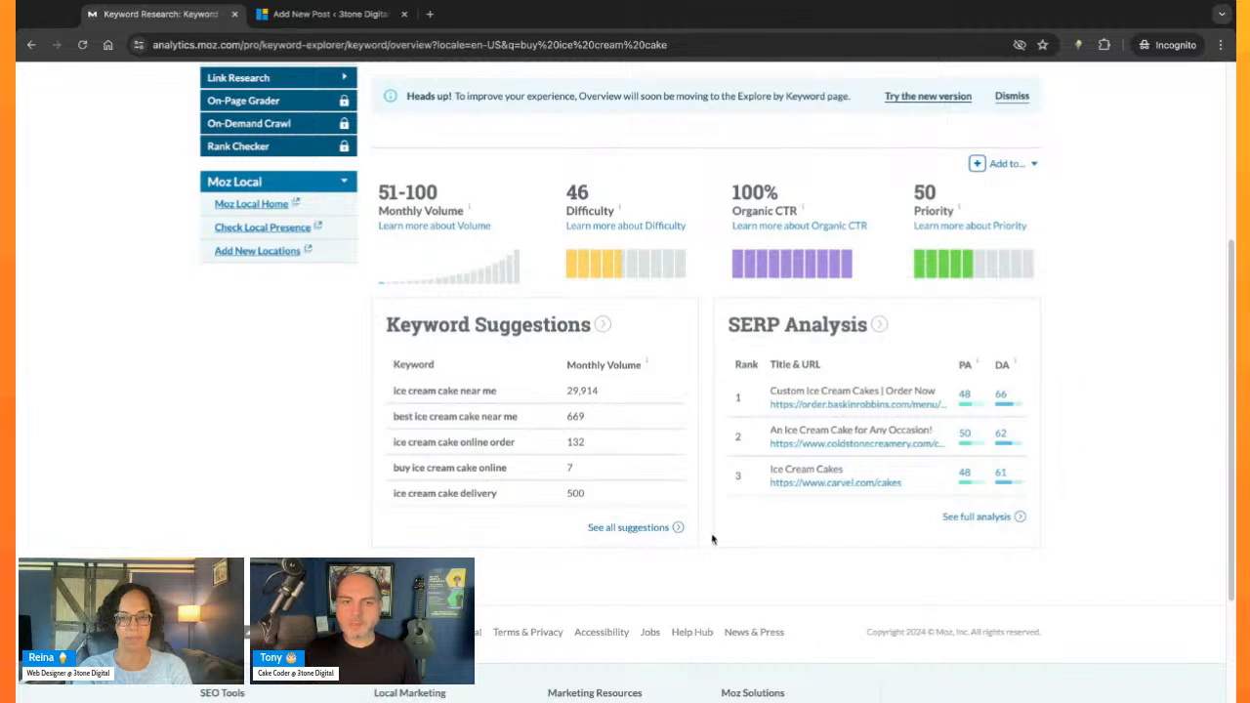
- Open the full list of keyword suggestions for "buy ice cream cake" and bring up the top suggestions table
{"action": "left_click", "coordinate": [649, 533]}
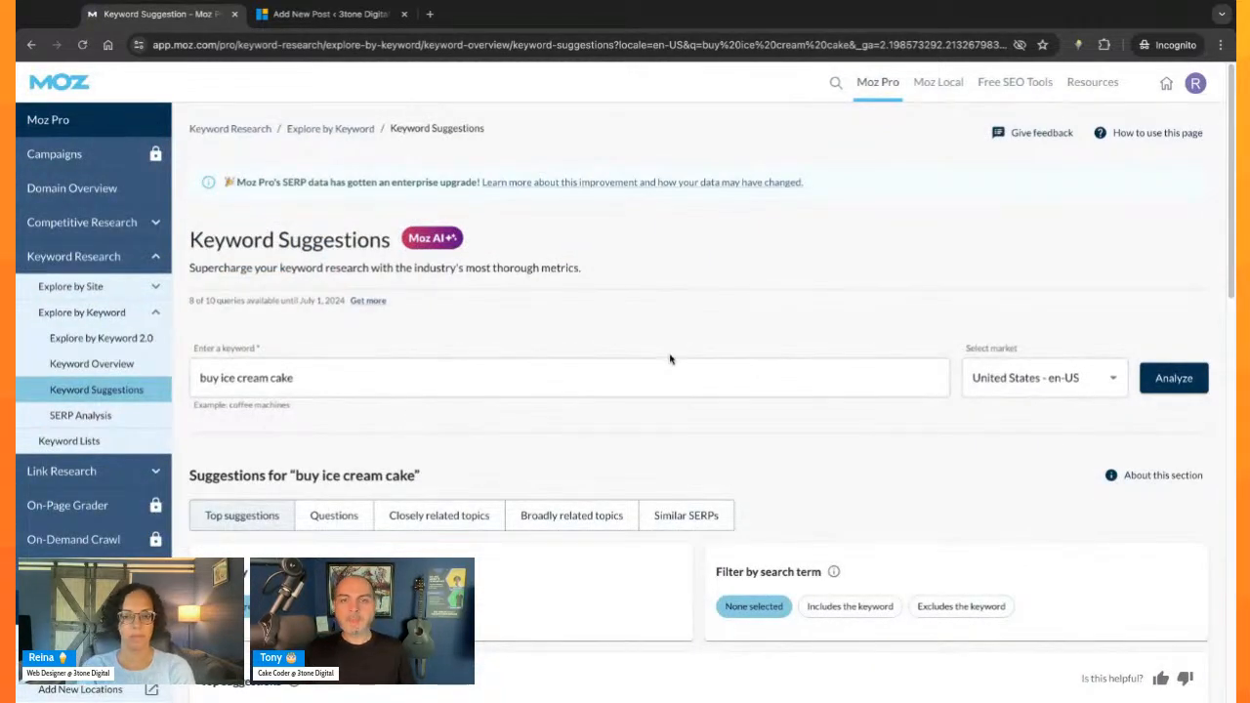
{"action": "scroll", "coordinate": [669, 359], "scroll_direction": "down", "scroll_amount": 1}
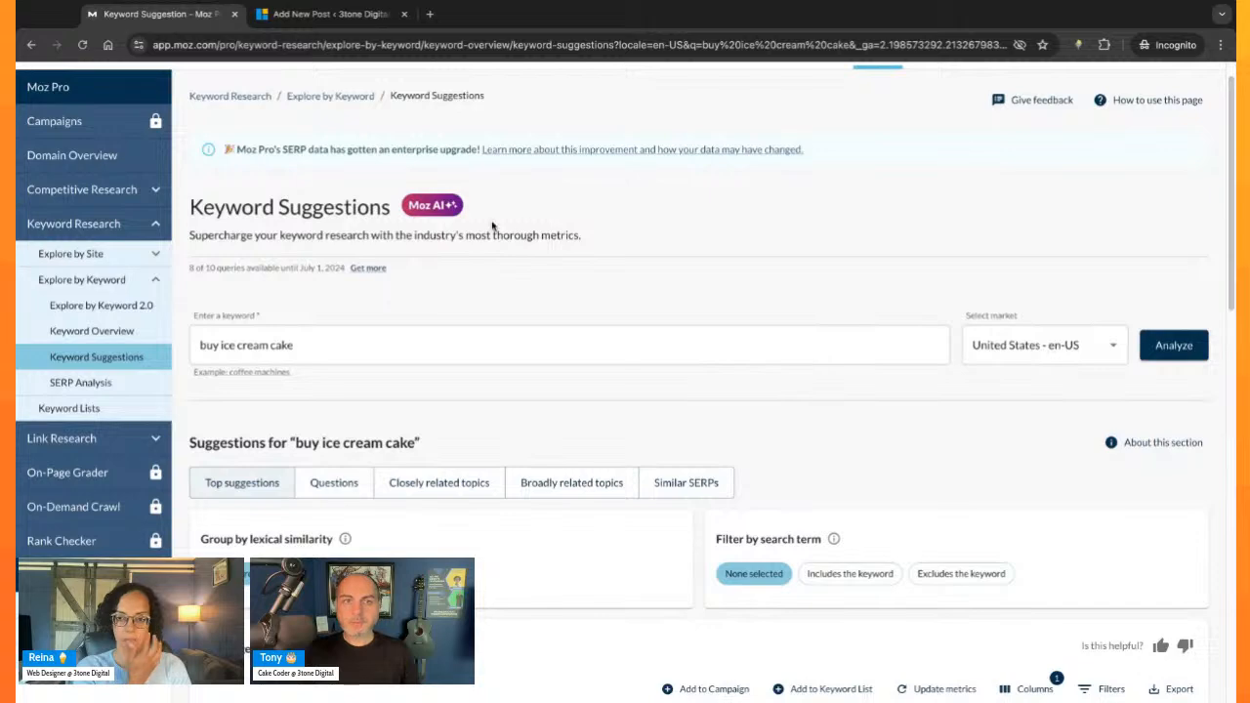
{"action": "scroll", "coordinate": [462, 223], "scroll_direction": "down", "scroll_amount": 3}
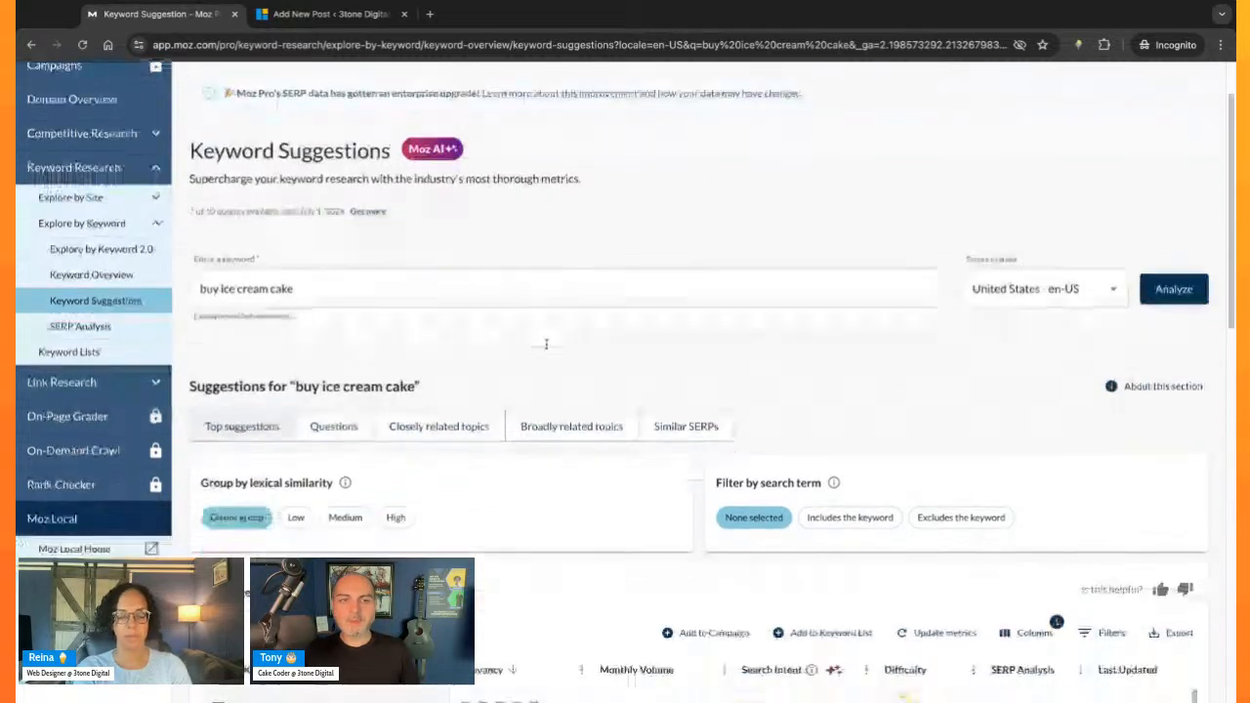
{"action": "scroll", "coordinate": [727, 301], "scroll_direction": "down", "scroll_amount": 5}
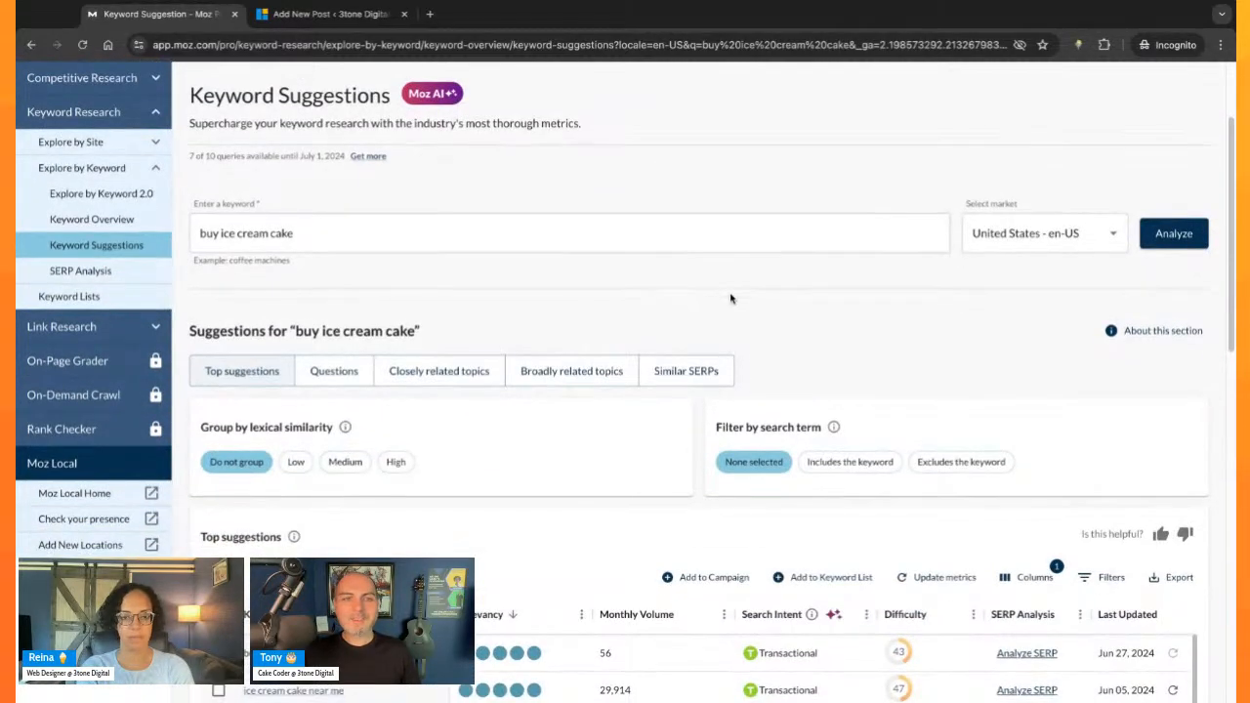
{"action": "scroll", "coordinate": [513, 323], "scroll_direction": "down", "scroll_amount": 2}
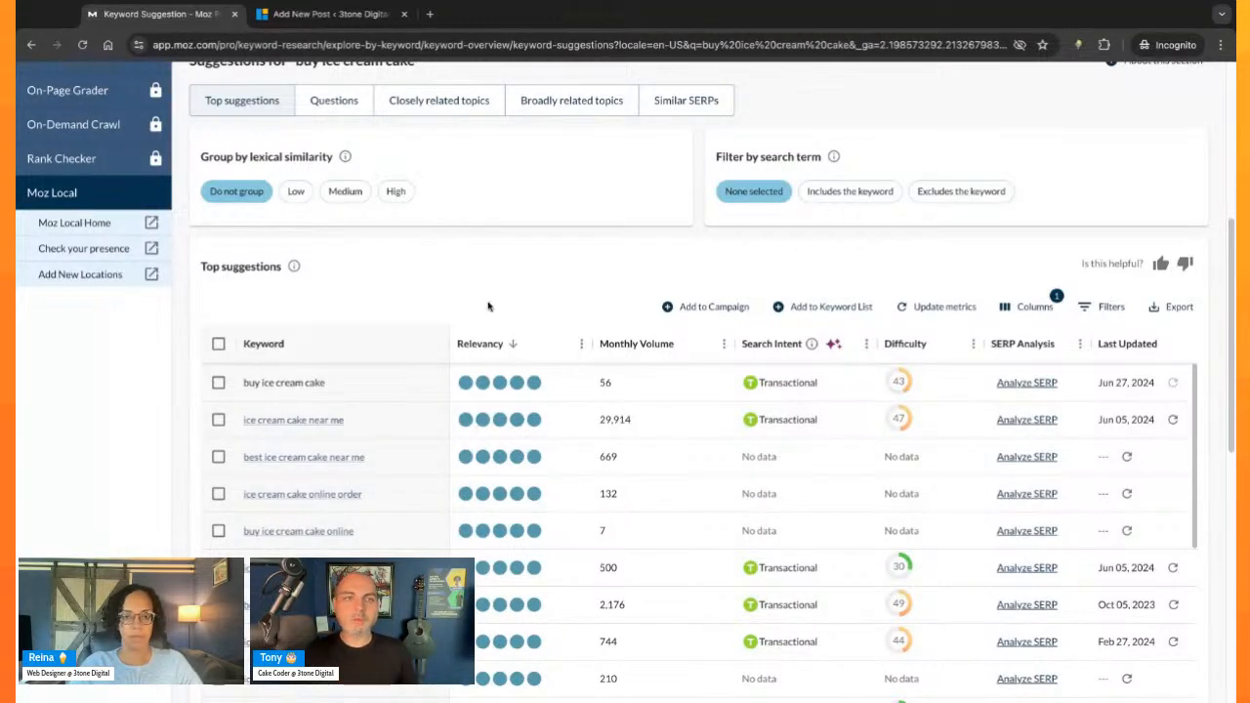
- Compare the searched keyword with the top suggestions by relevancy, monthly volume, search intent and difficulty
{"action": "scroll", "coordinate": [447, 365], "scroll_direction": "up", "scroll_amount": 5}
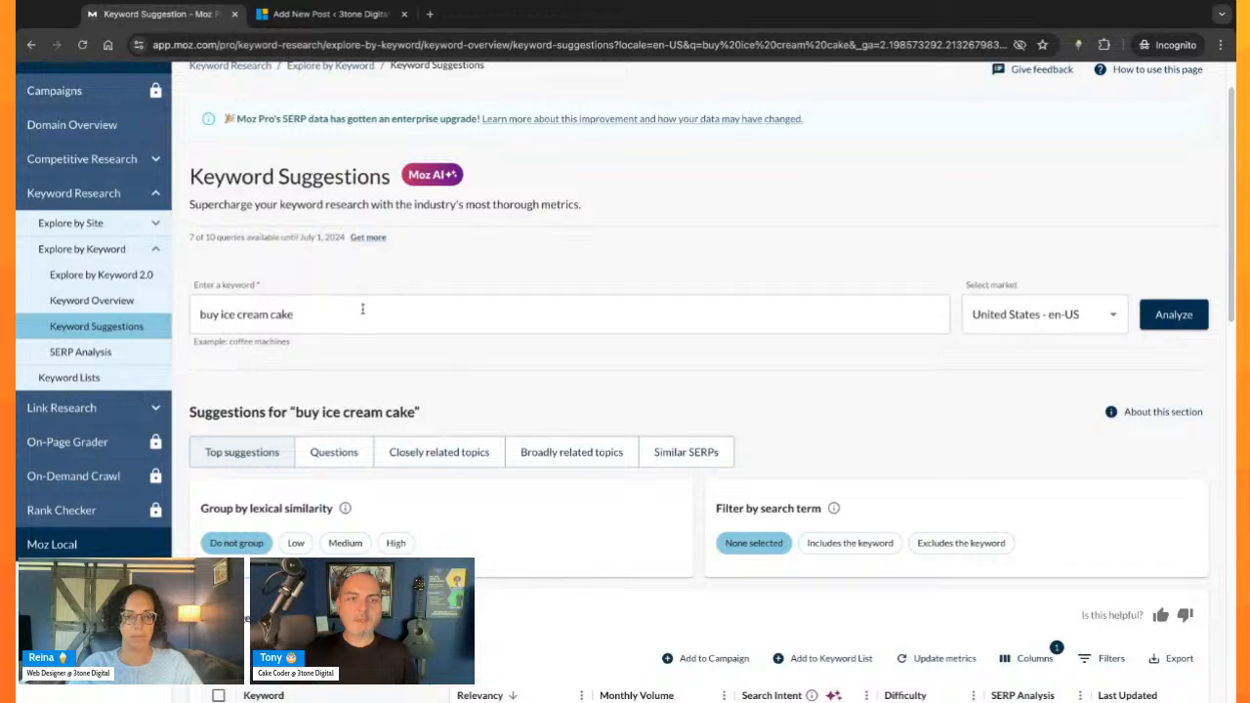
{"action": "left_click_drag", "start_coordinate": [362, 313], "coordinate": [212, 313]}
{"action": "left_click", "coordinate": [519, 390]}
{"action": "scroll", "coordinate": [519, 390], "scroll_direction": "down", "scroll_amount": 4}
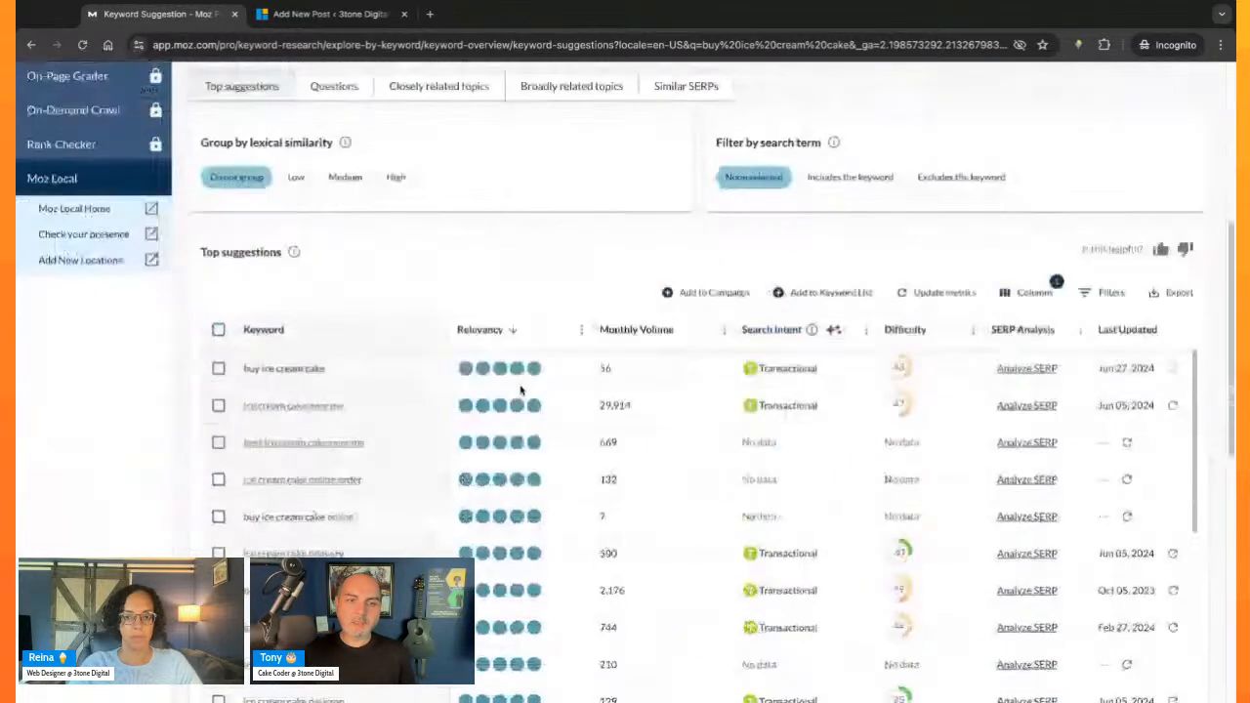
{"action": "scroll", "coordinate": [303, 279], "scroll_direction": "down", "scroll_amount": 1}
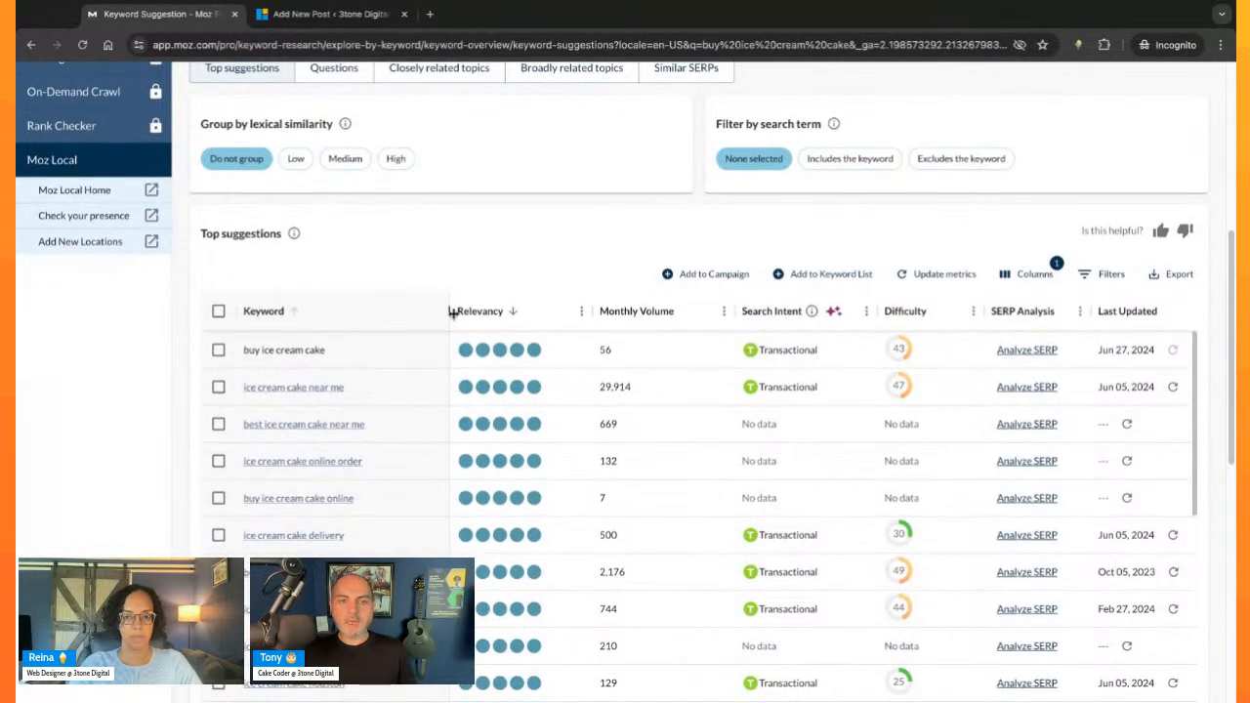
{"action": "scroll", "coordinate": [414, 372], "scroll_direction": "down", "scroll_amount": 1}
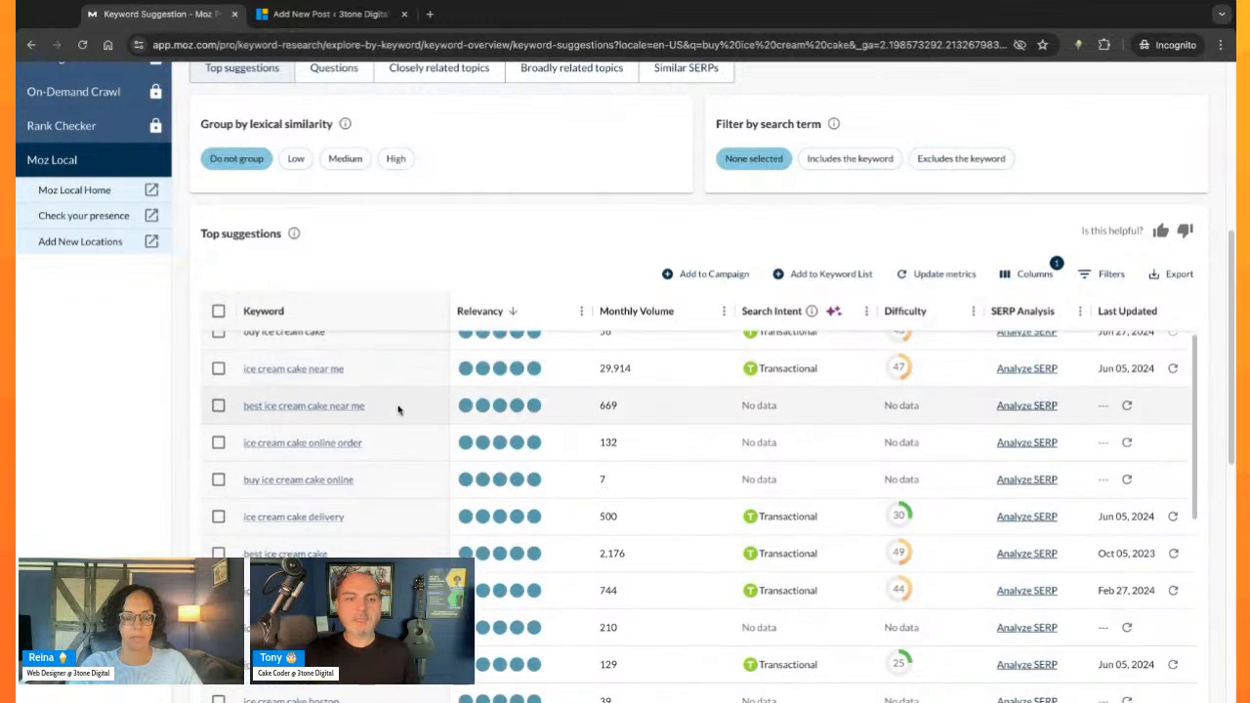
{"action": "scroll", "coordinate": [390, 408], "scroll_direction": "up", "scroll_amount": 1}
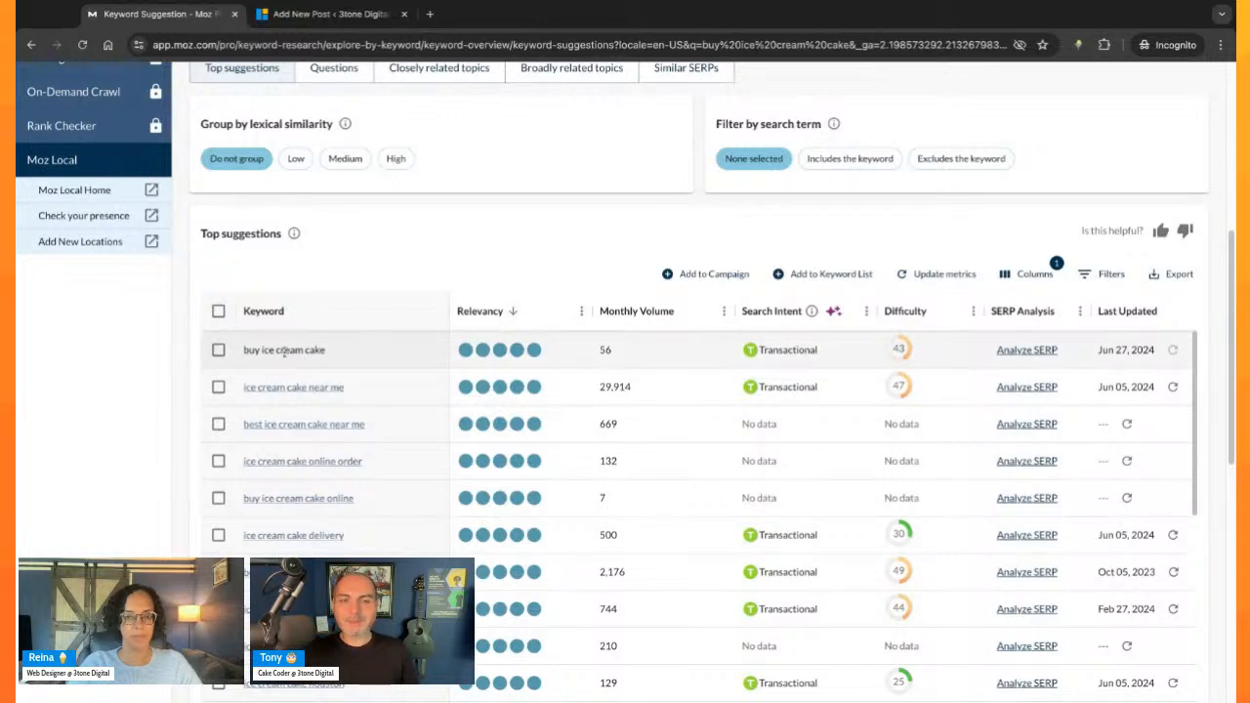
- Sort the top suggestions by monthly volume from highest to lowest and skim the most-searched keywords
{"action": "left_click", "coordinate": [675, 320]}
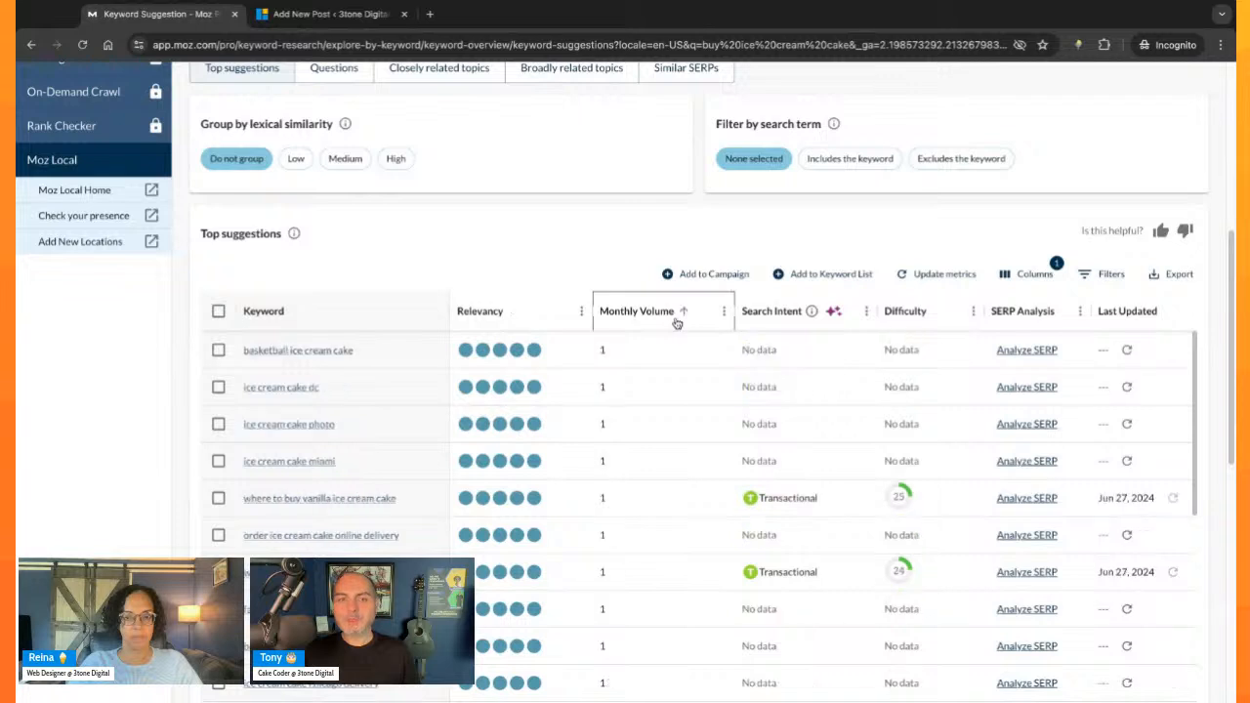
{"action": "left_click", "coordinate": [683, 313]}
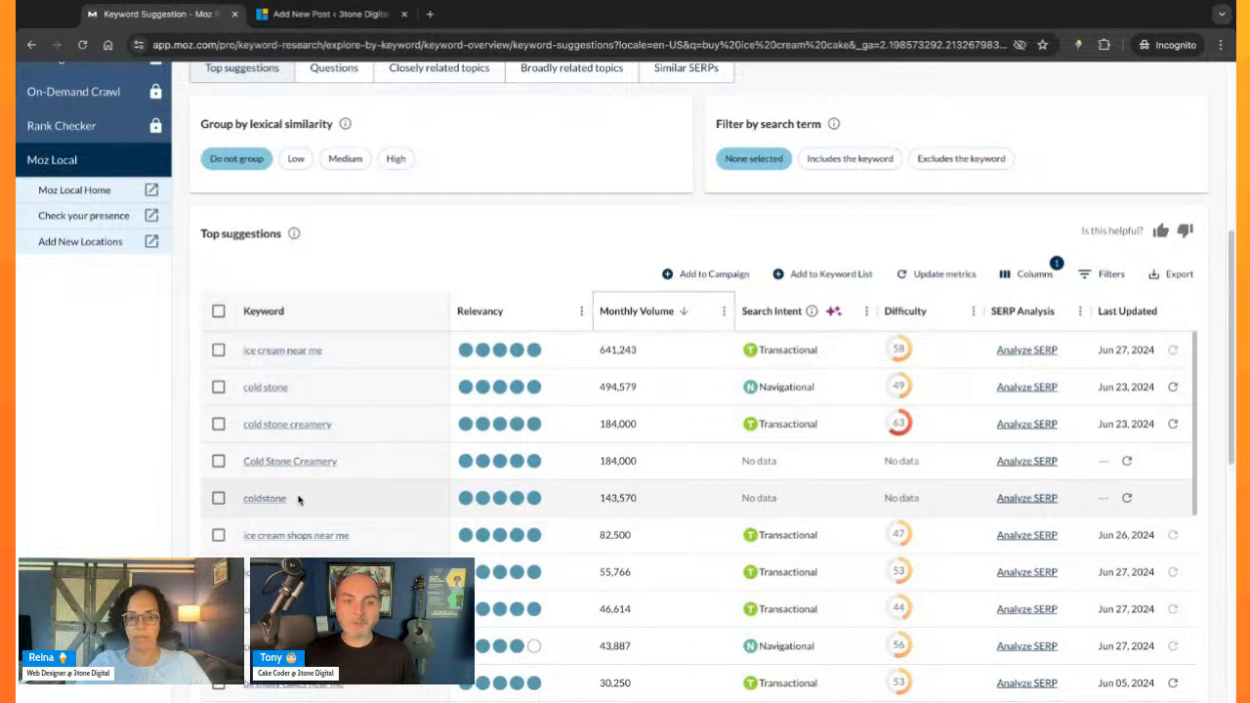
{"action": "scroll", "coordinate": [299, 498], "scroll_direction": "down", "scroll_amount": 2}
{"action": "scroll", "coordinate": [392, 546], "scroll_direction": "up", "scroll_amount": 2}
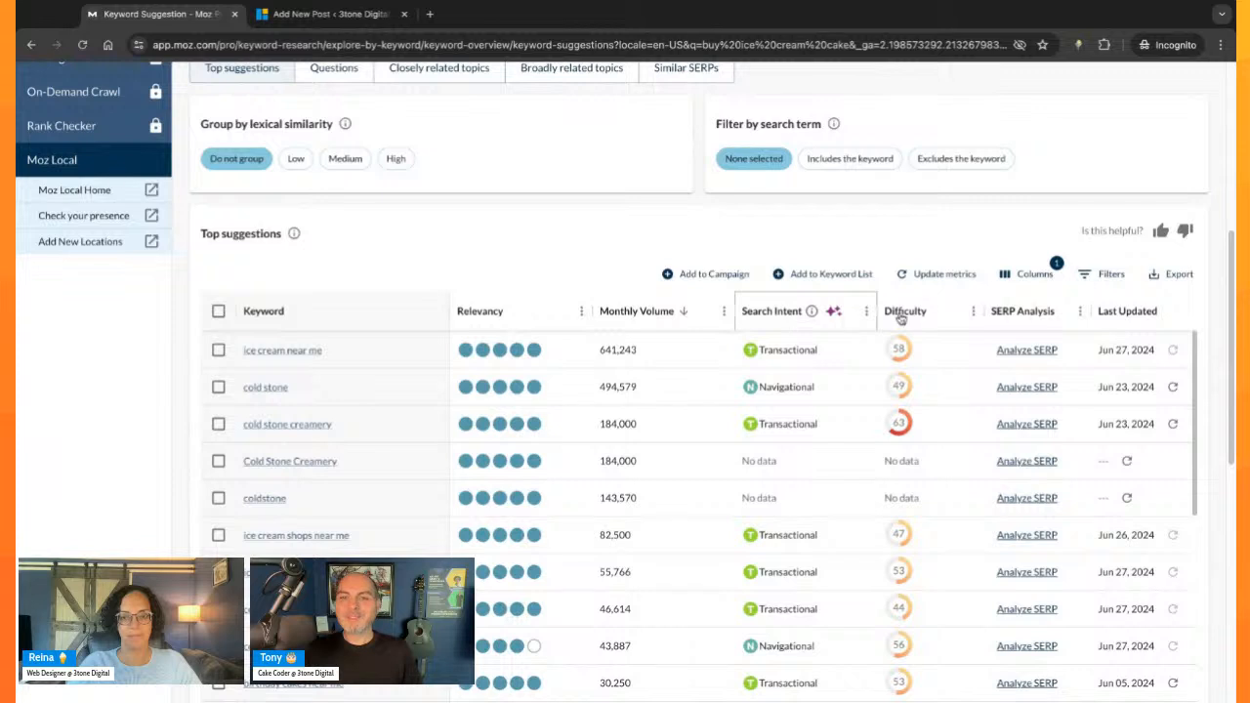
- Read the explanations of the search intent column and of its navigational and transactional labels
{"action": "left_click", "coordinate": [865, 311]}
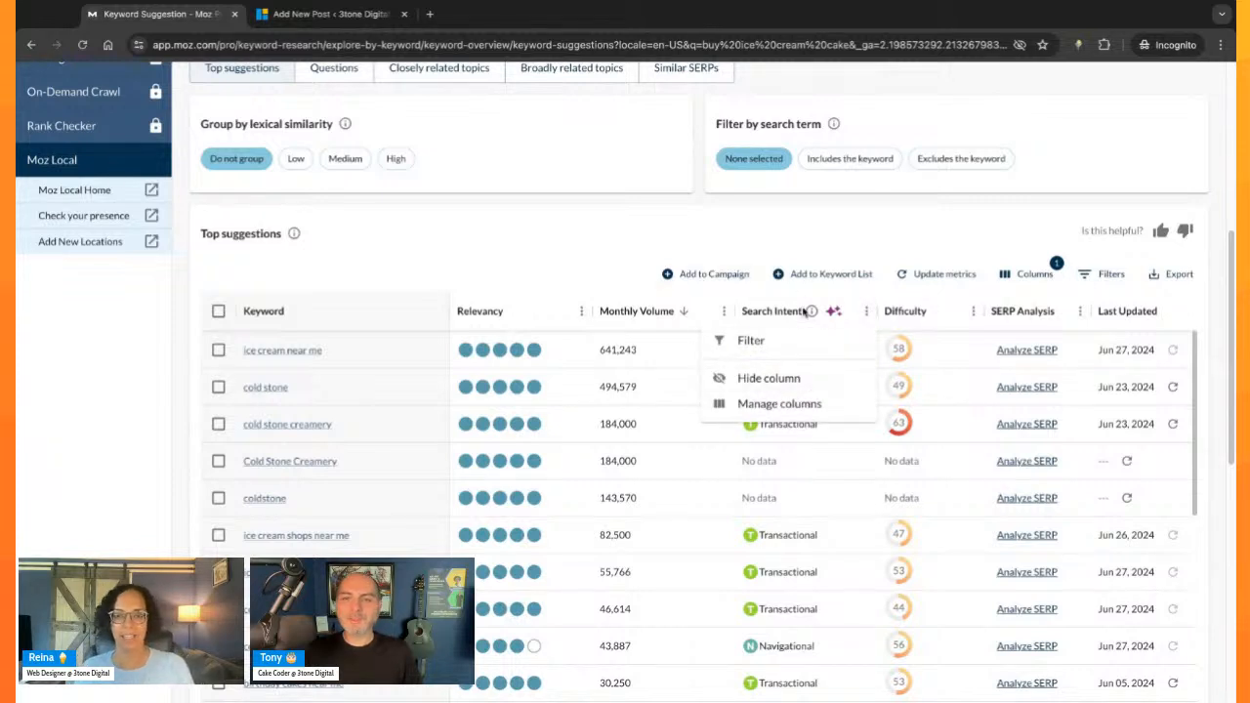
{"action": "left_click", "coordinate": [806, 311]}
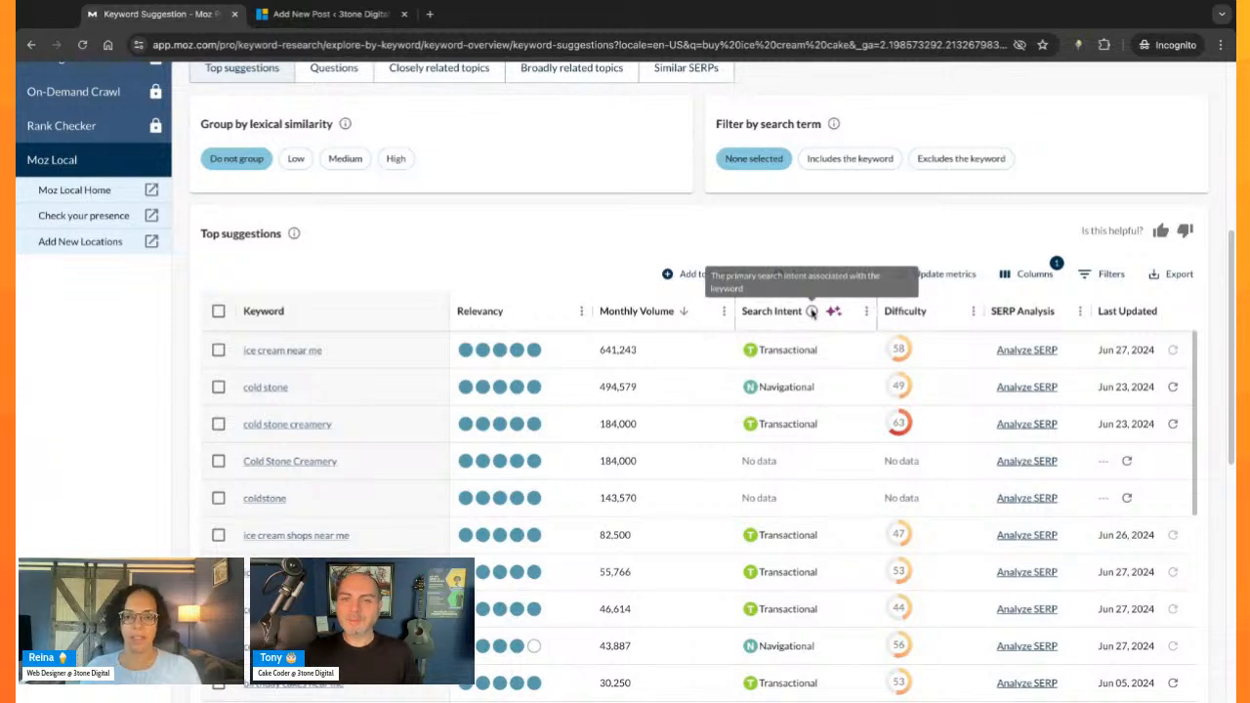
{"action": "mouse_move", "coordinate": [802, 343]}
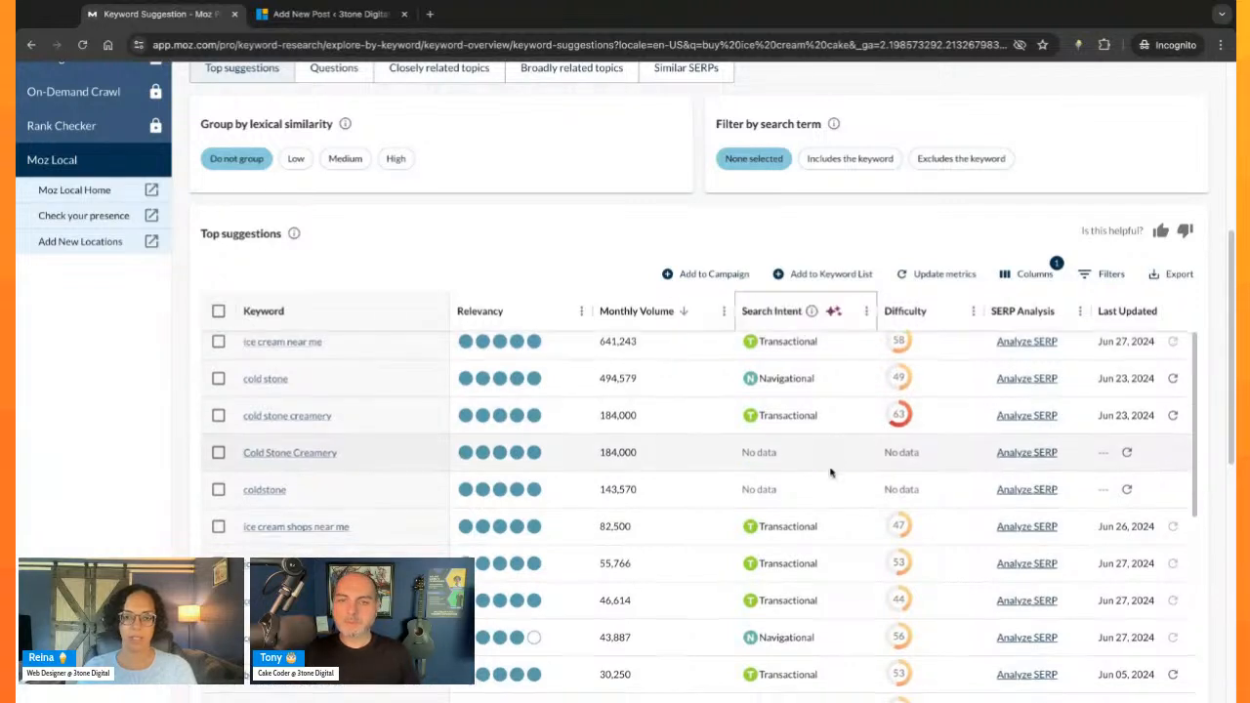
{"action": "mouse_move", "coordinate": [753, 388]}
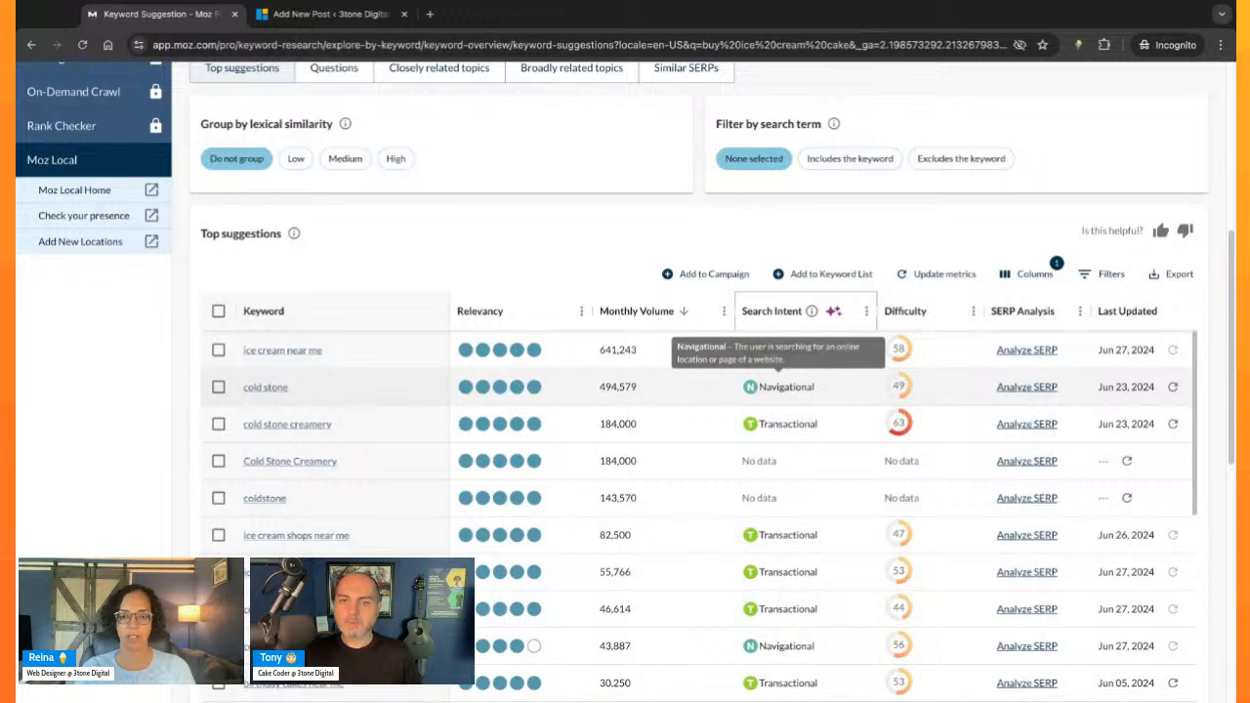
{"action": "mouse_move", "coordinate": [750, 424]}
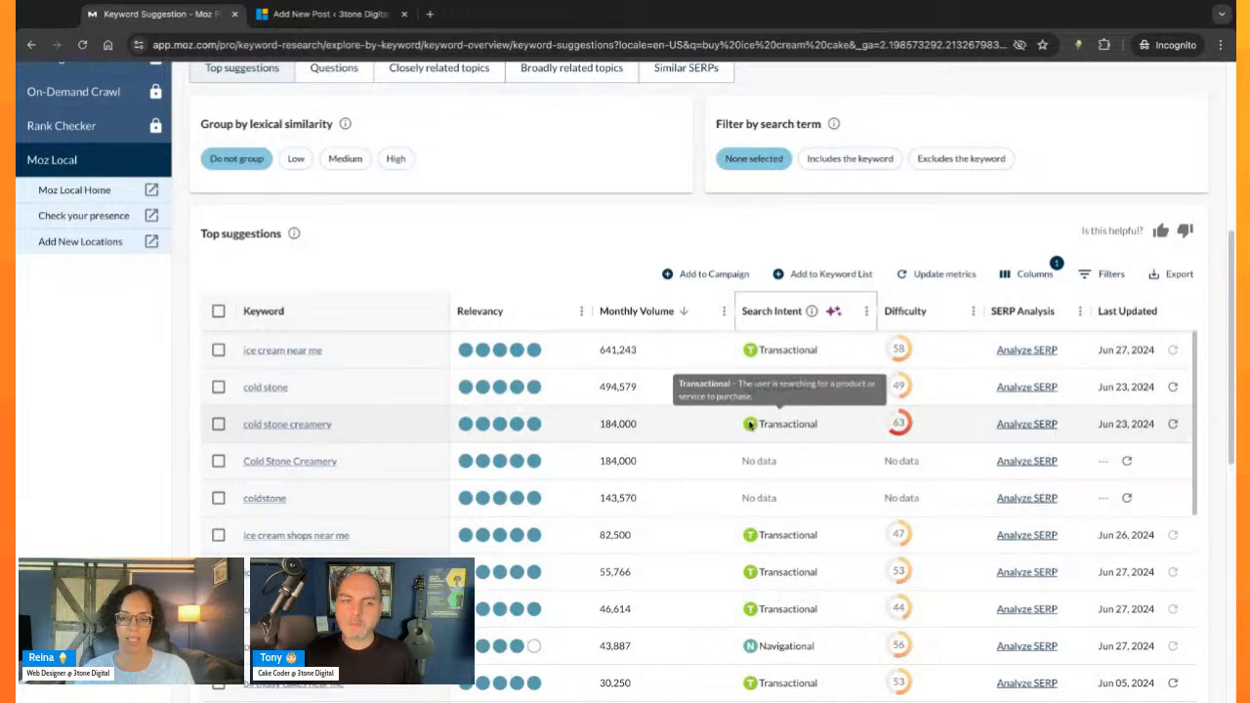
{"action": "mouse_move", "coordinate": [757, 547]}
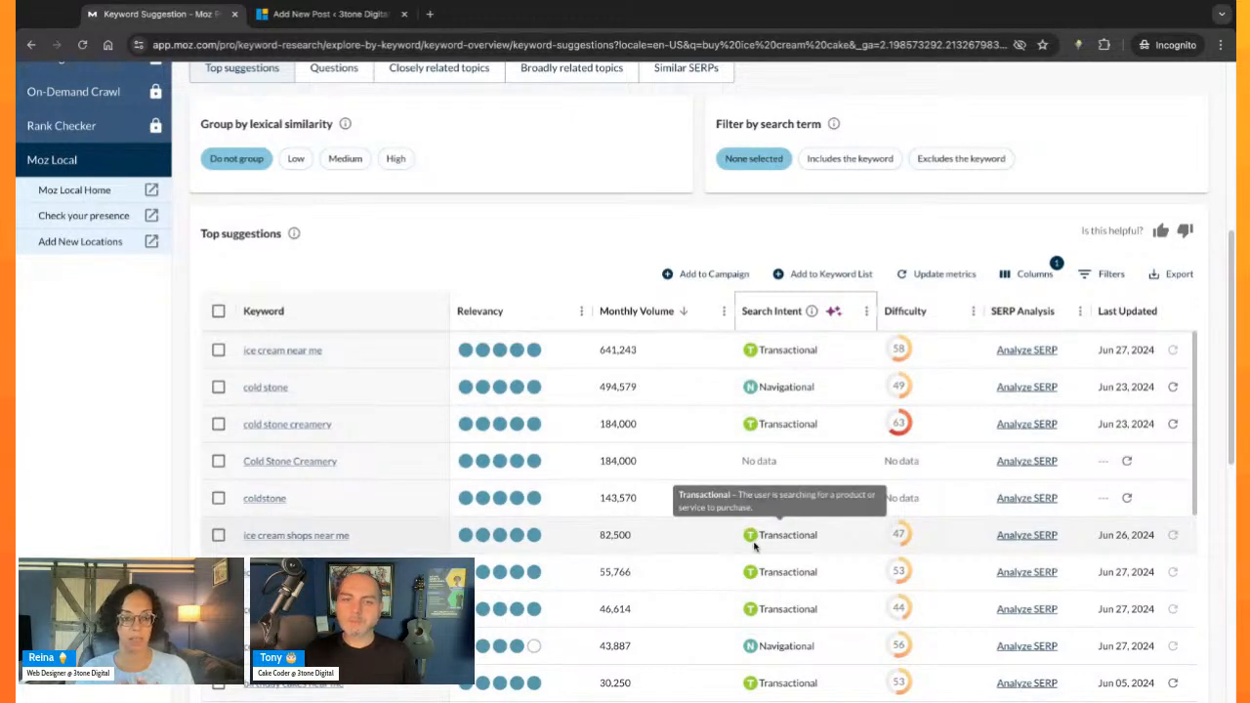
{"action": "scroll", "coordinate": [757, 547], "scroll_direction": "down", "scroll_amount": 1}
{"action": "mouse_move", "coordinate": [748, 631]}
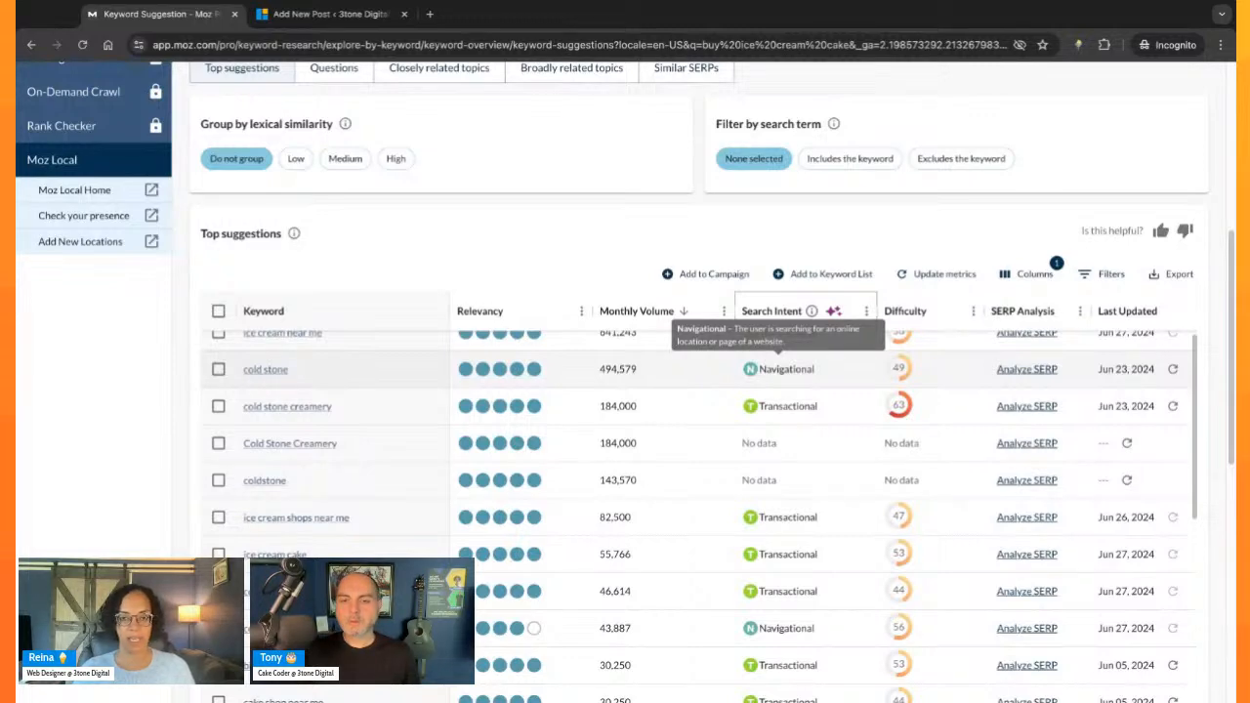
- Examine which high-volume suggestions further down the list have navigational or transactional intent
{"action": "scroll", "coordinate": [773, 552], "scroll_direction": "down", "scroll_amount": 10}
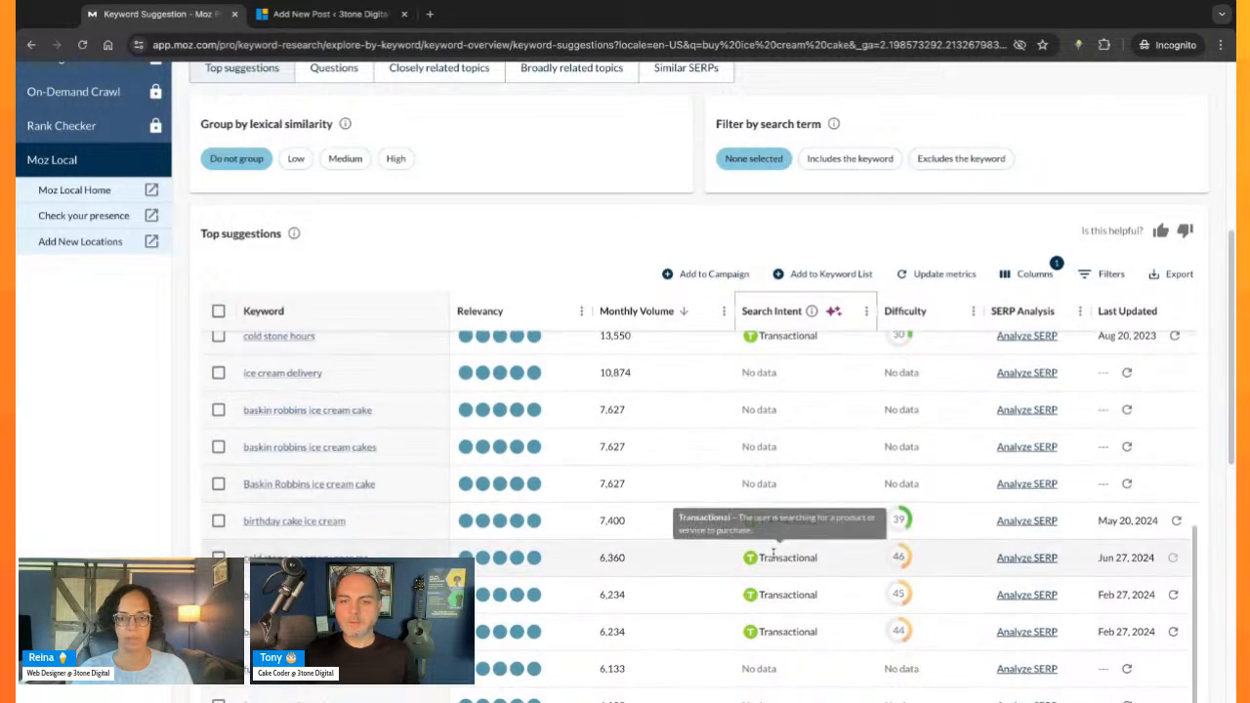
{"action": "scroll", "coordinate": [773, 552], "scroll_direction": "up", "scroll_amount": 5}
{"action": "scroll", "coordinate": [804, 527], "scroll_direction": "down", "scroll_amount": 4}
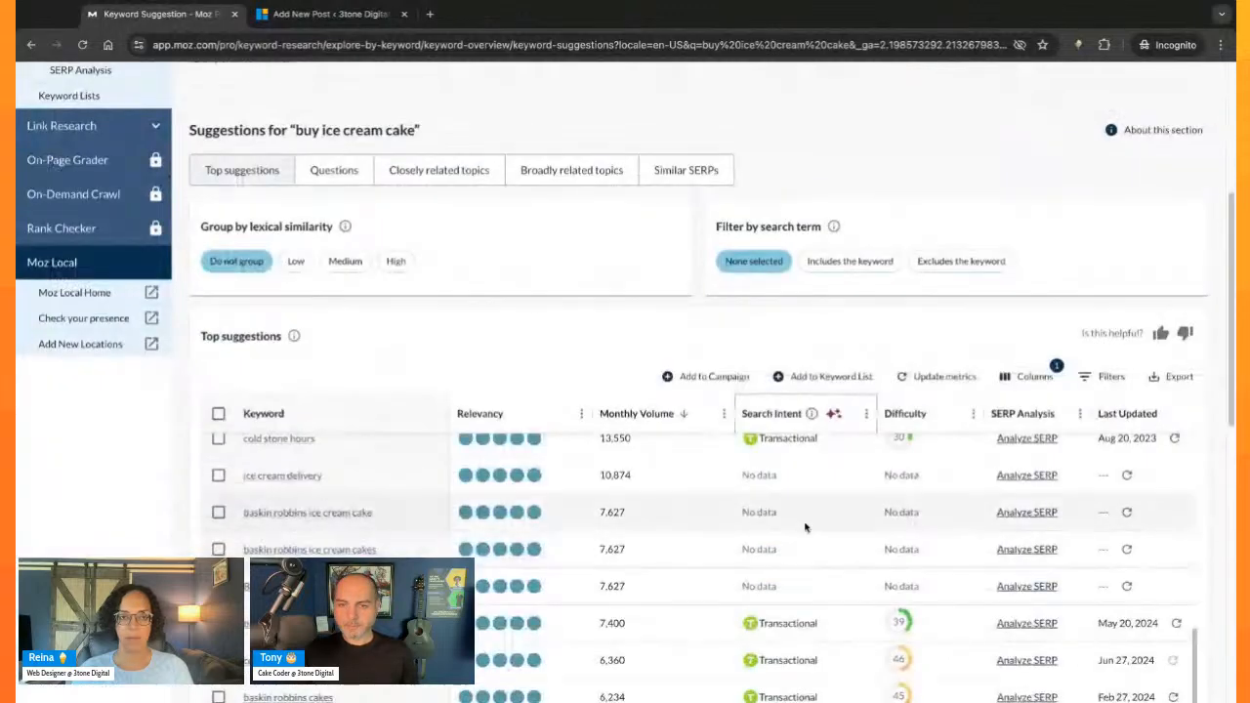
{"action": "scroll", "coordinate": [804, 527], "scroll_direction": "down", "scroll_amount": 2}
{"action": "scroll", "coordinate": [893, 293], "scroll_direction": "down", "scroll_amount": 1}
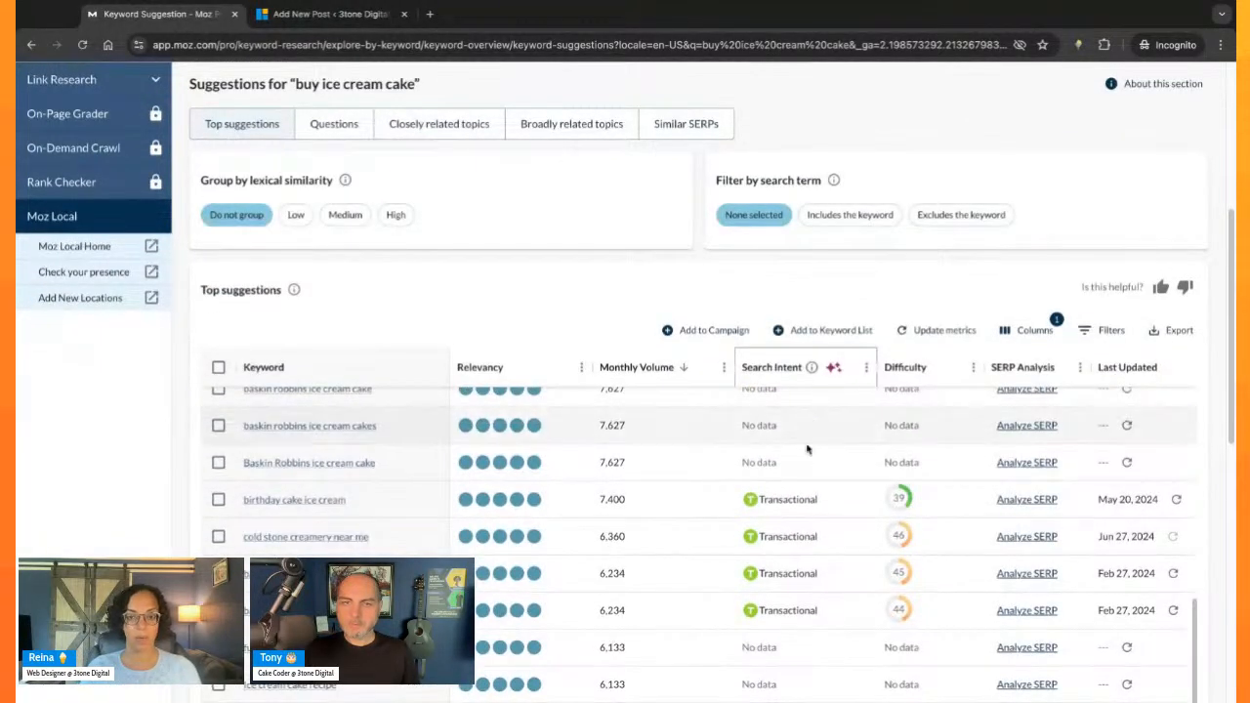
{"action": "scroll", "coordinate": [806, 449], "scroll_direction": "up", "scroll_amount": 5}
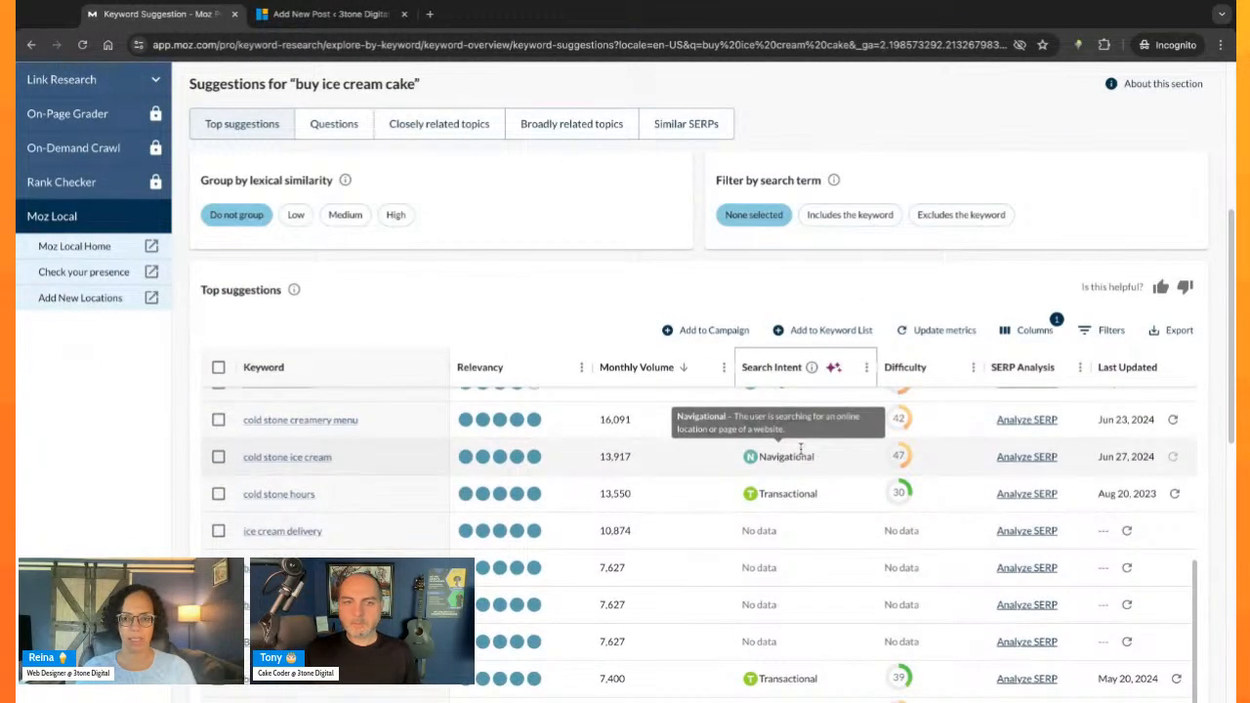
{"action": "scroll", "coordinate": [833, 466], "scroll_direction": "up", "scroll_amount": 1}
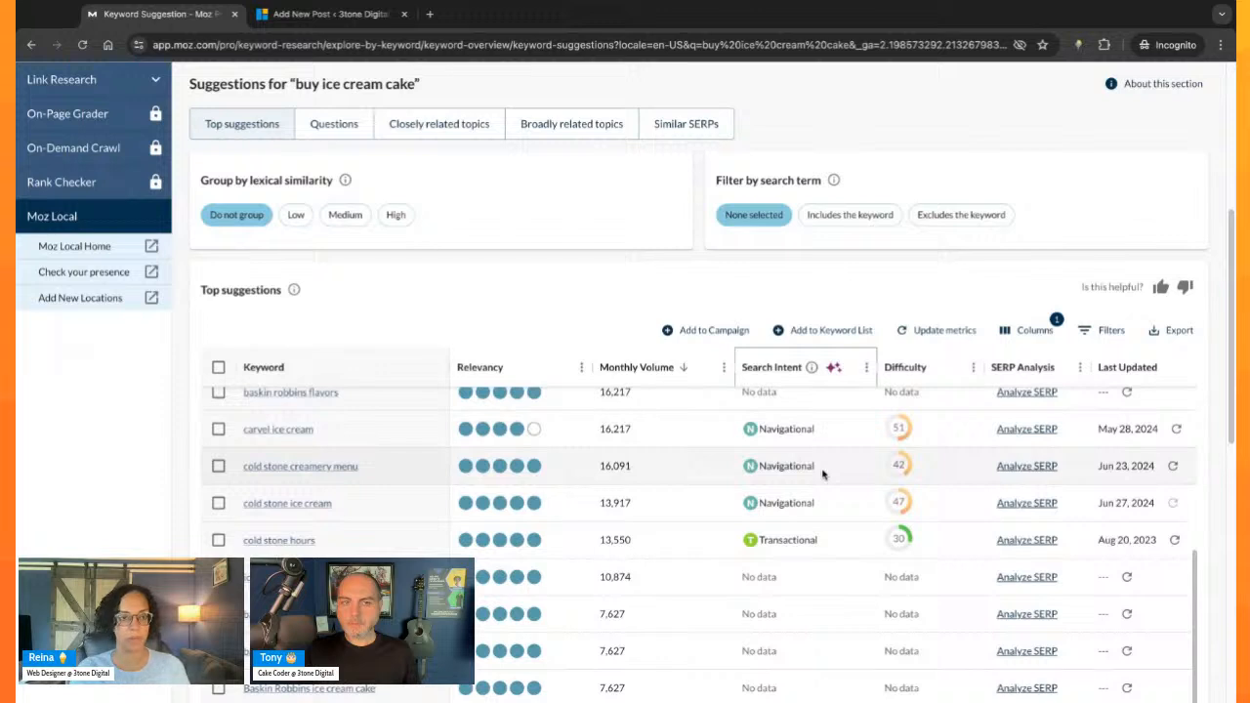
{"action": "scroll", "coordinate": [823, 474], "scroll_direction": "up", "scroll_amount": 2}
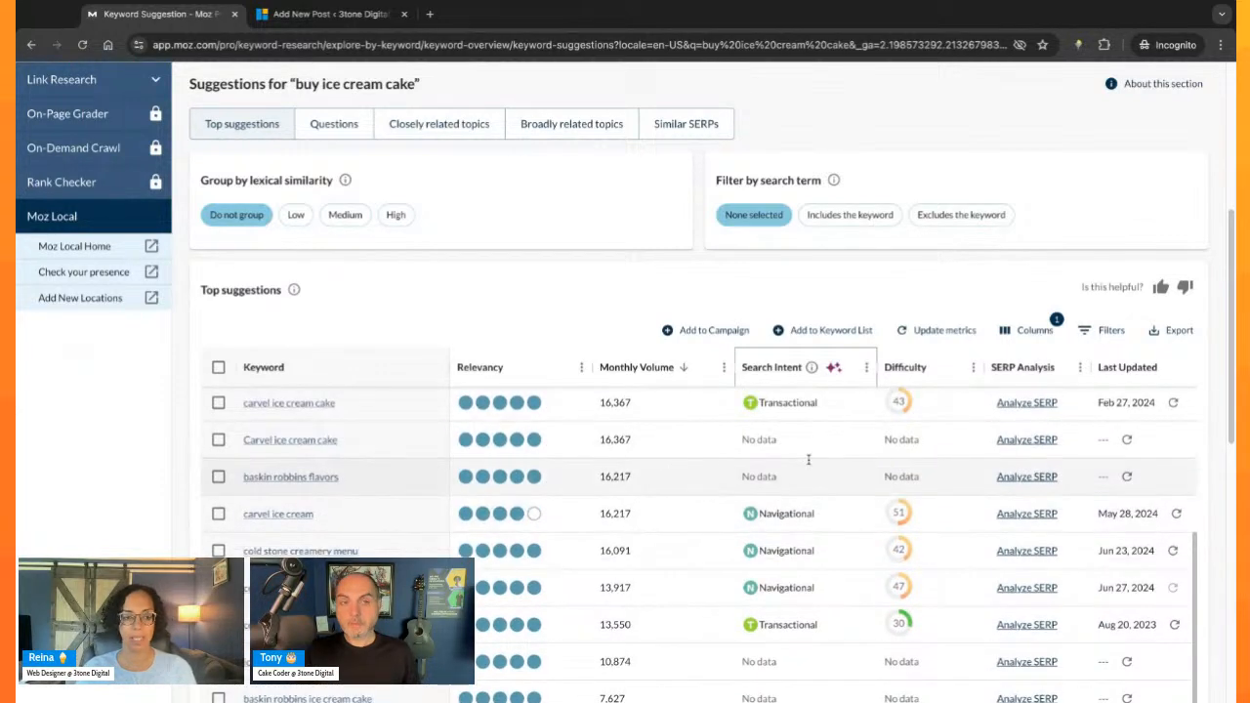
{"action": "scroll", "coordinate": [808, 459], "scroll_direction": "up", "scroll_amount": 1}
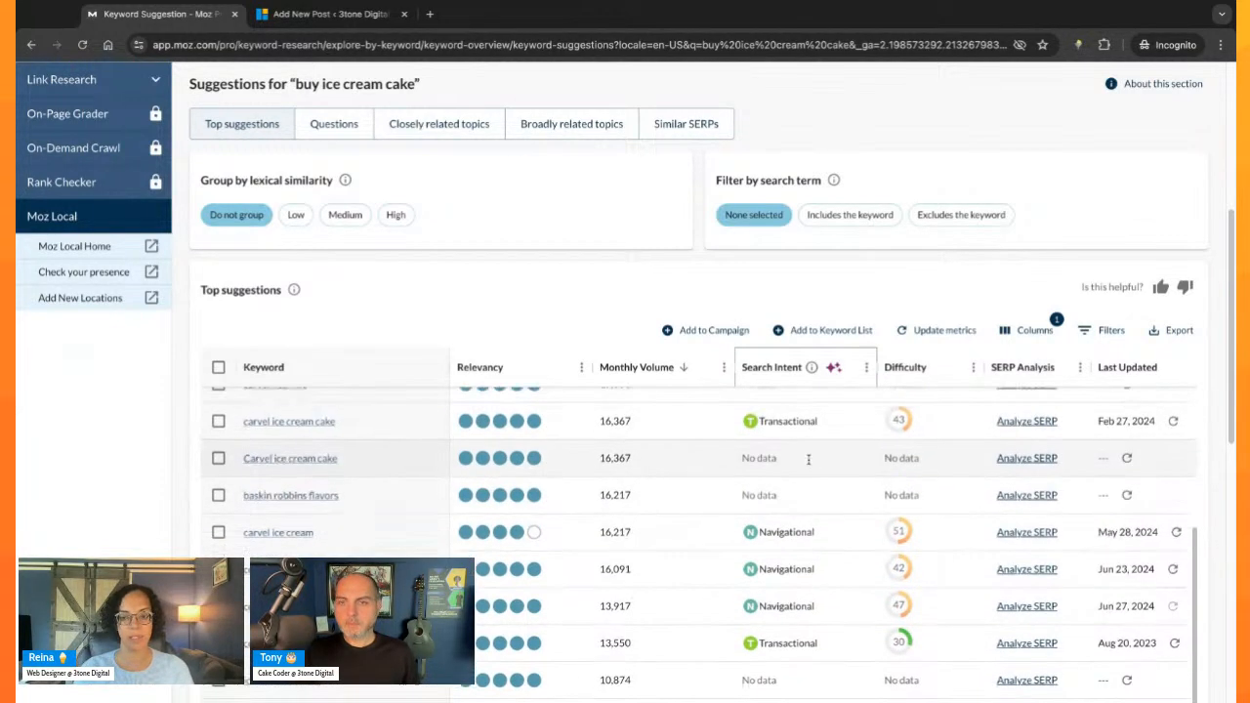
- Sort the top suggestions by difficulty from highest to lowest and skim the hardest keywords
{"action": "left_click", "coordinate": [935, 369]}
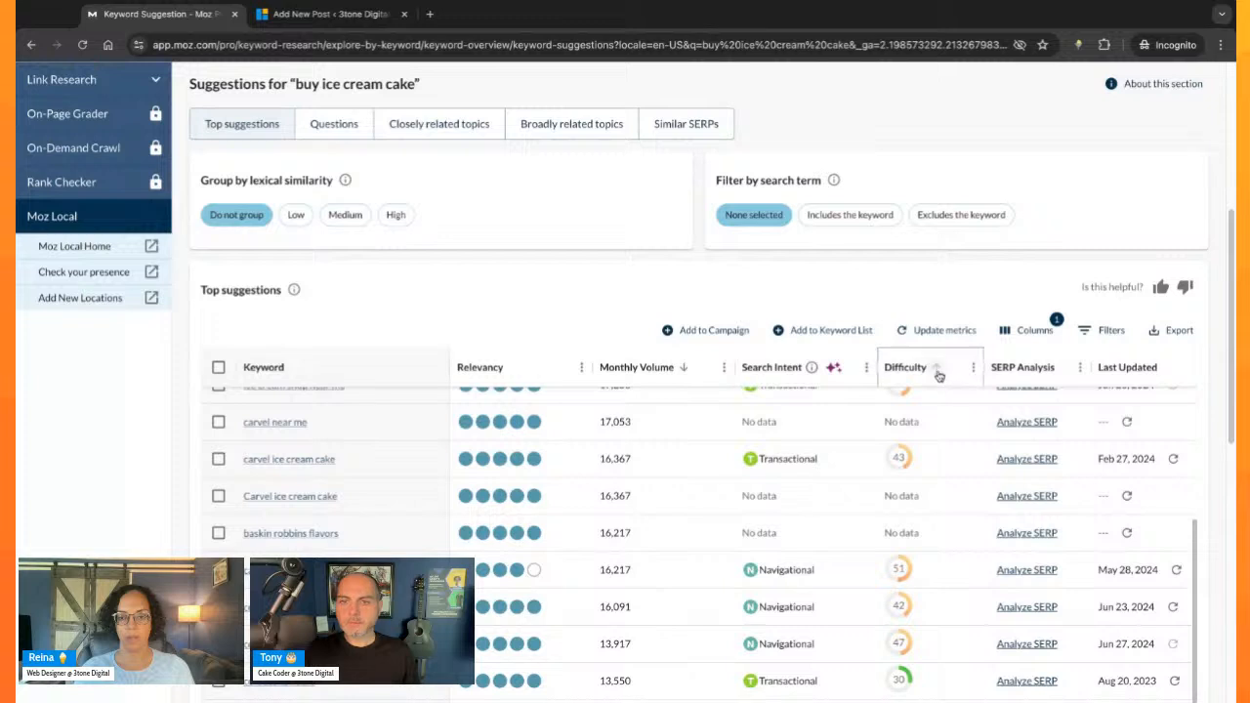
{"action": "scroll", "coordinate": [945, 474], "scroll_direction": "up", "scroll_amount": 3}
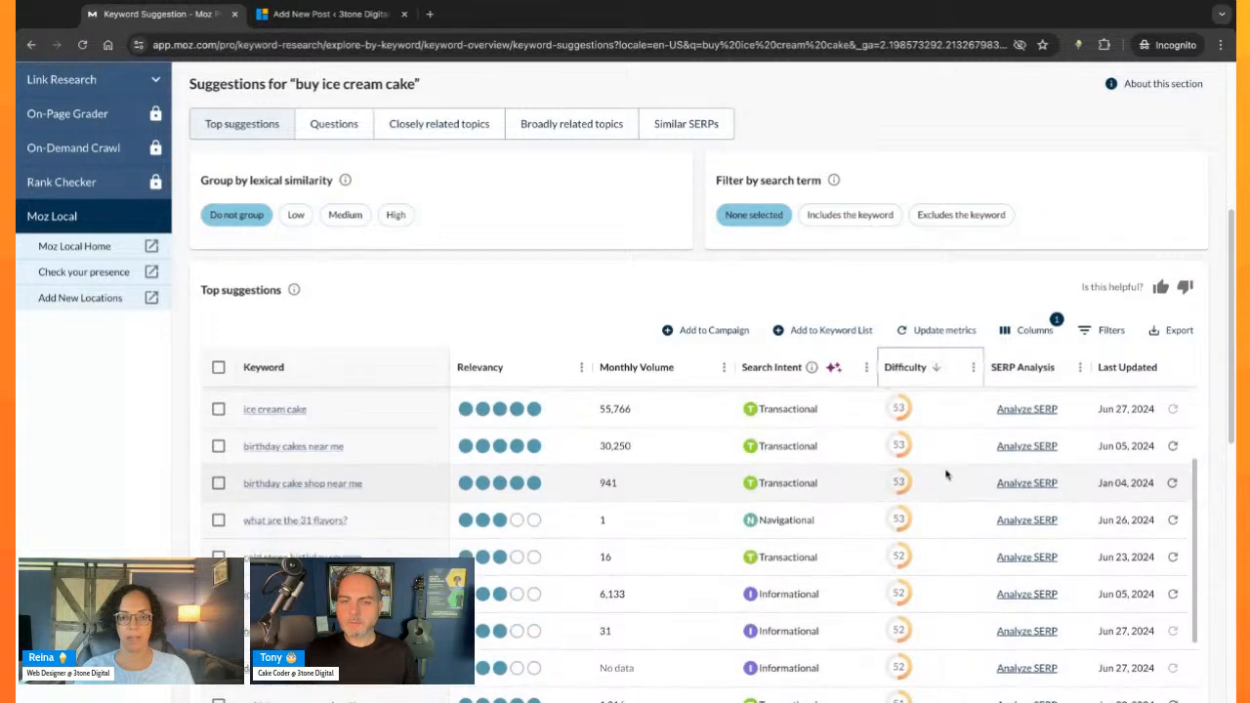
{"action": "scroll", "coordinate": [945, 475], "scroll_direction": "up", "scroll_amount": 2}
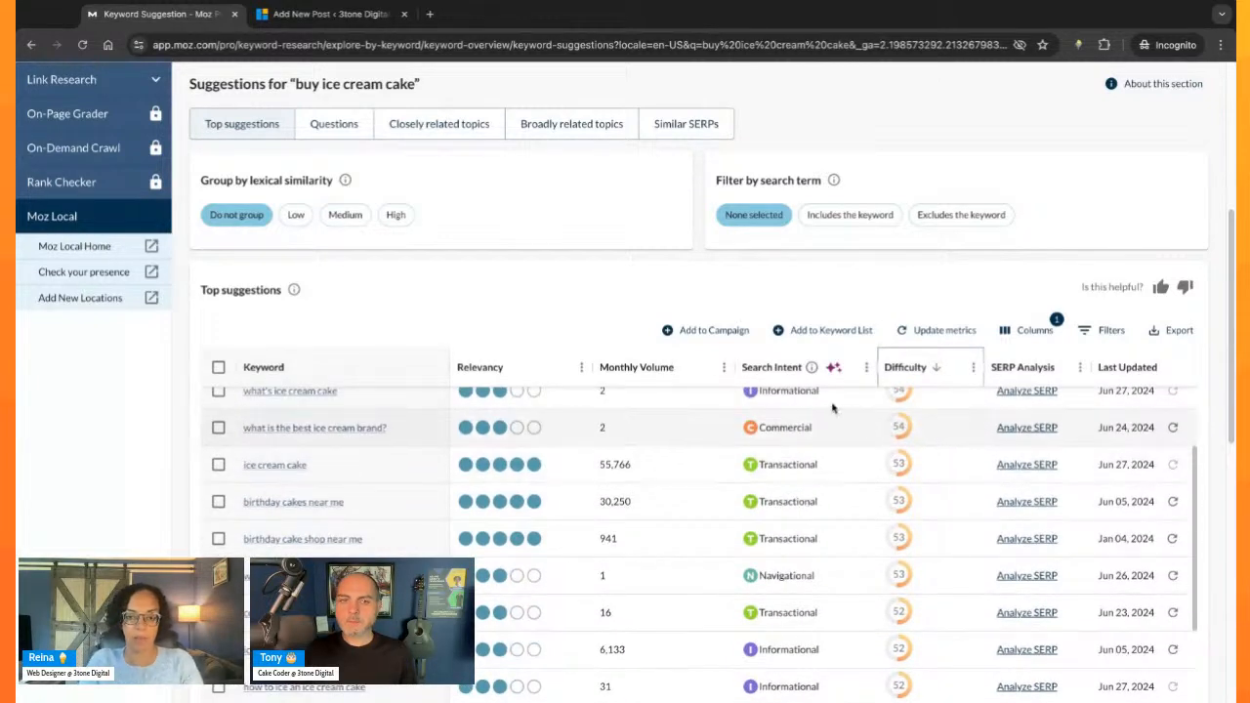
- Sort the suggestions by highest monthly volume again and review "cake near me" and its neighbouring keywords
{"action": "left_click", "coordinate": [686, 363]}
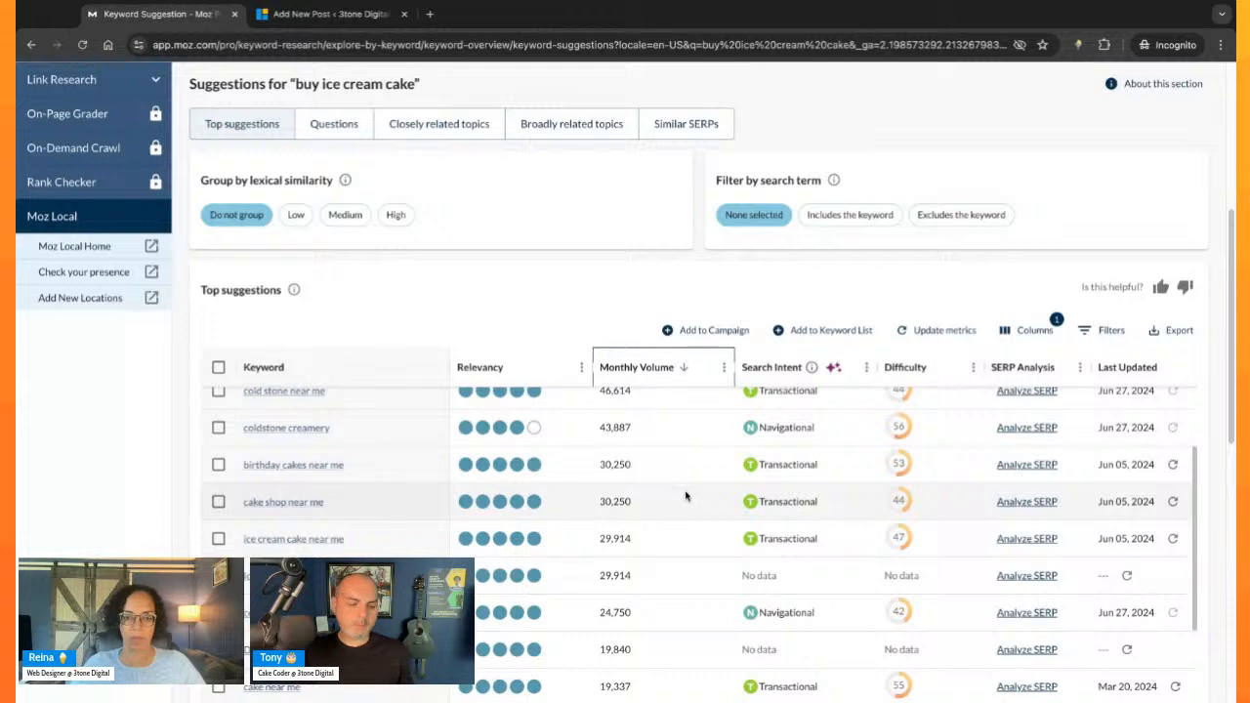
{"action": "scroll", "coordinate": [686, 498], "scroll_direction": "down", "scroll_amount": 1}
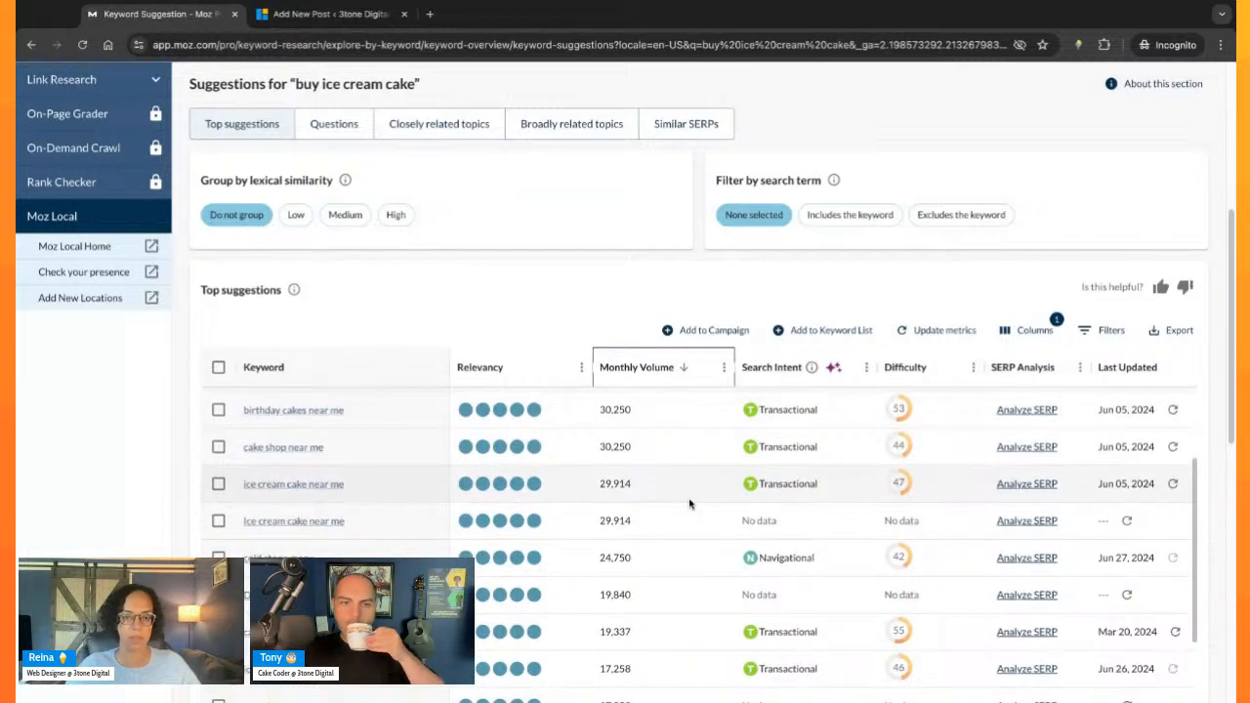
{"action": "scroll", "coordinate": [689, 504], "scroll_direction": "down", "scroll_amount": 1}
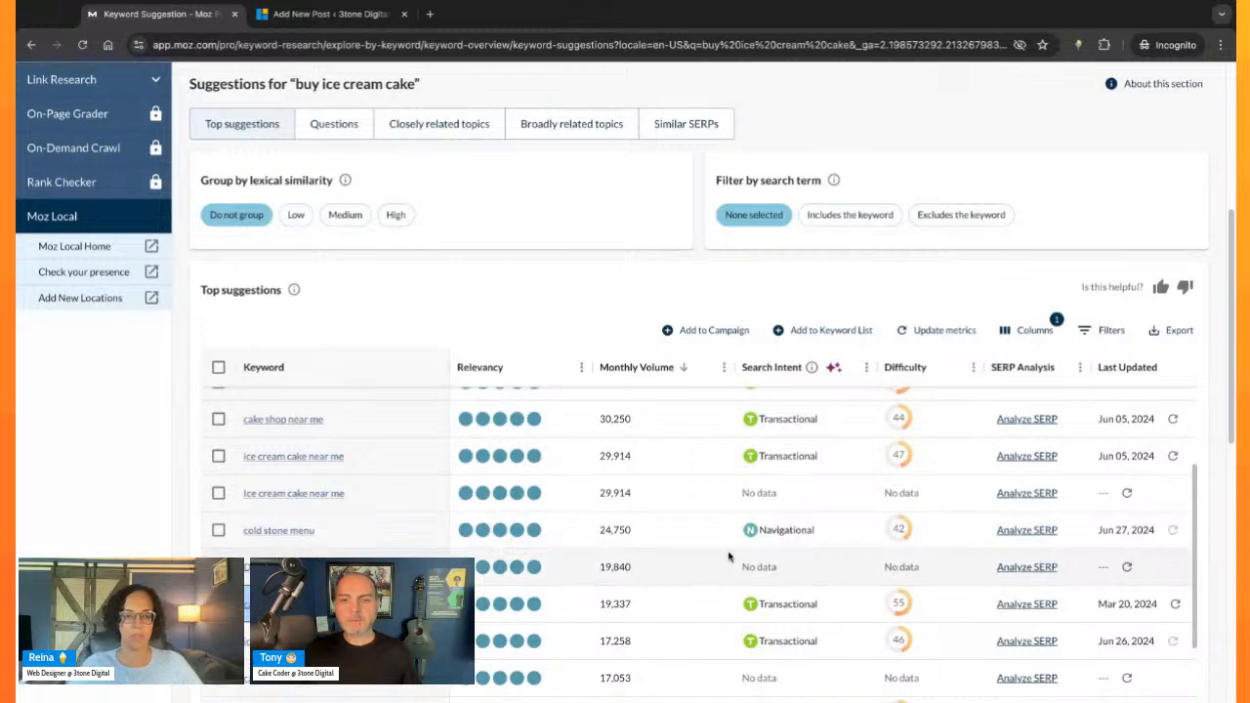
{"action": "scroll", "coordinate": [729, 555], "scroll_direction": "down", "scroll_amount": 1}
{"action": "scroll", "coordinate": [729, 558], "scroll_direction": "down", "scroll_amount": 1}
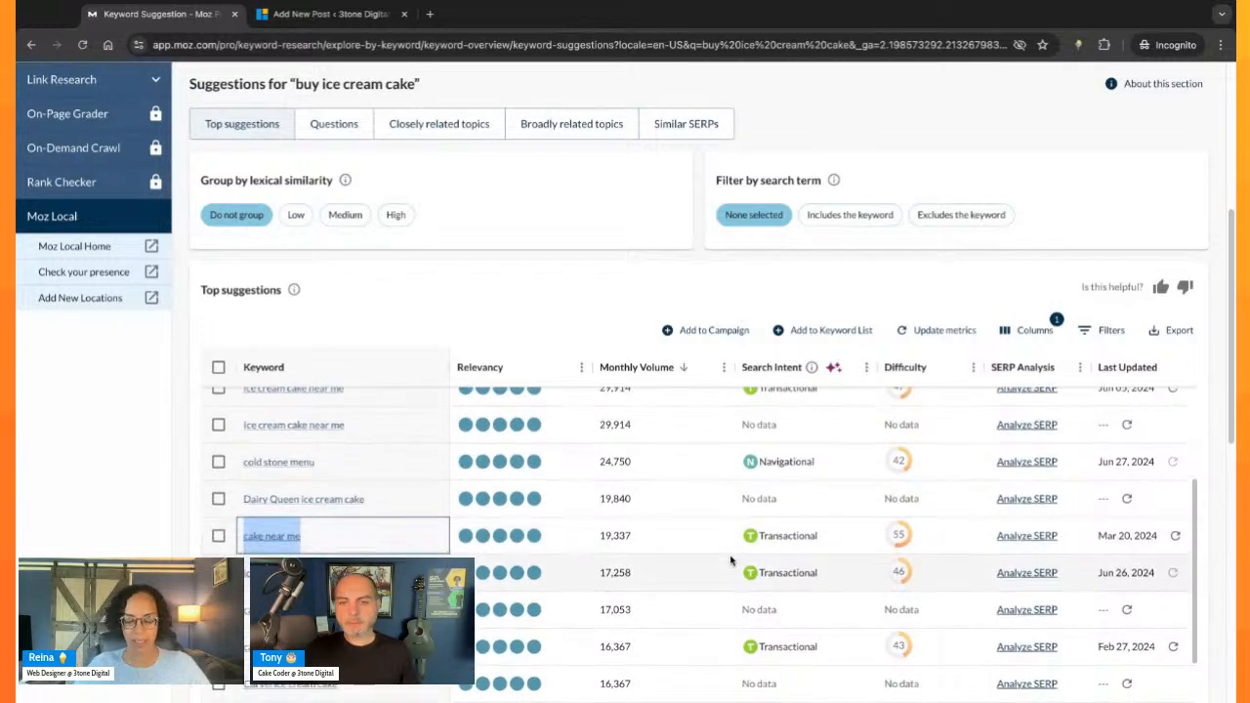
{"action": "scroll", "coordinate": [731, 560], "scroll_direction": "down", "scroll_amount": 1}
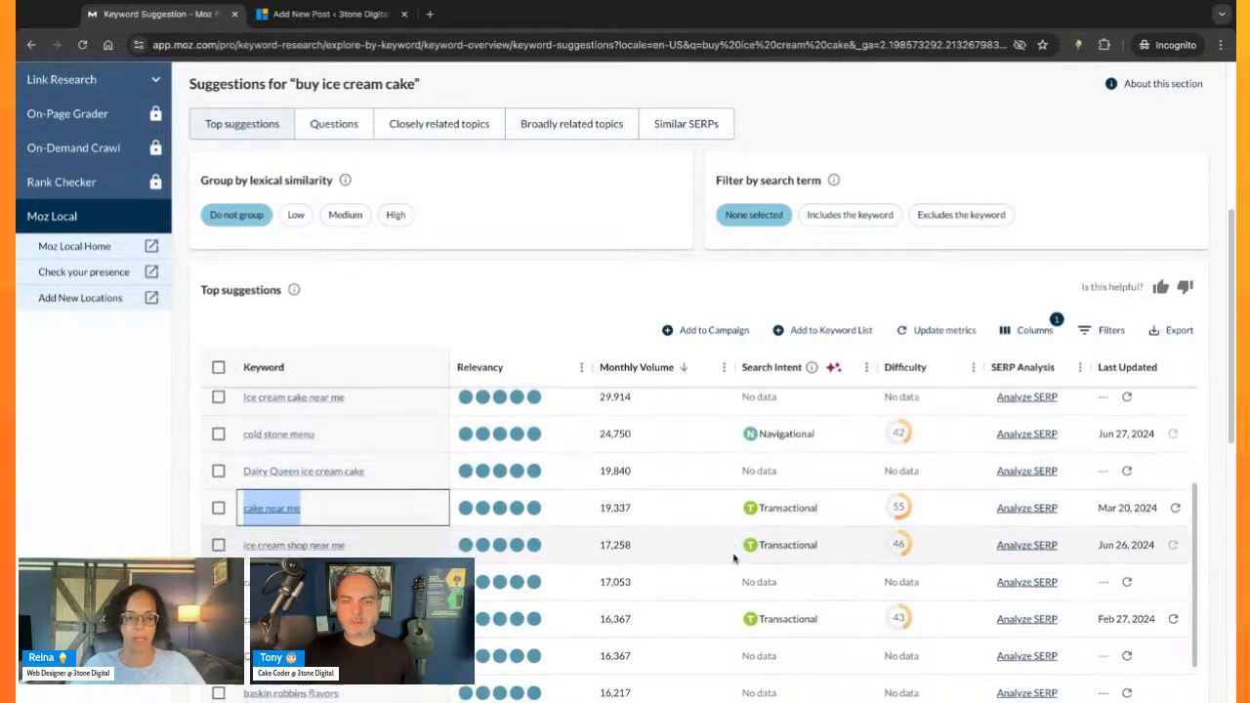
{"action": "scroll", "coordinate": [688, 540], "scroll_direction": "down", "scroll_amount": 2}
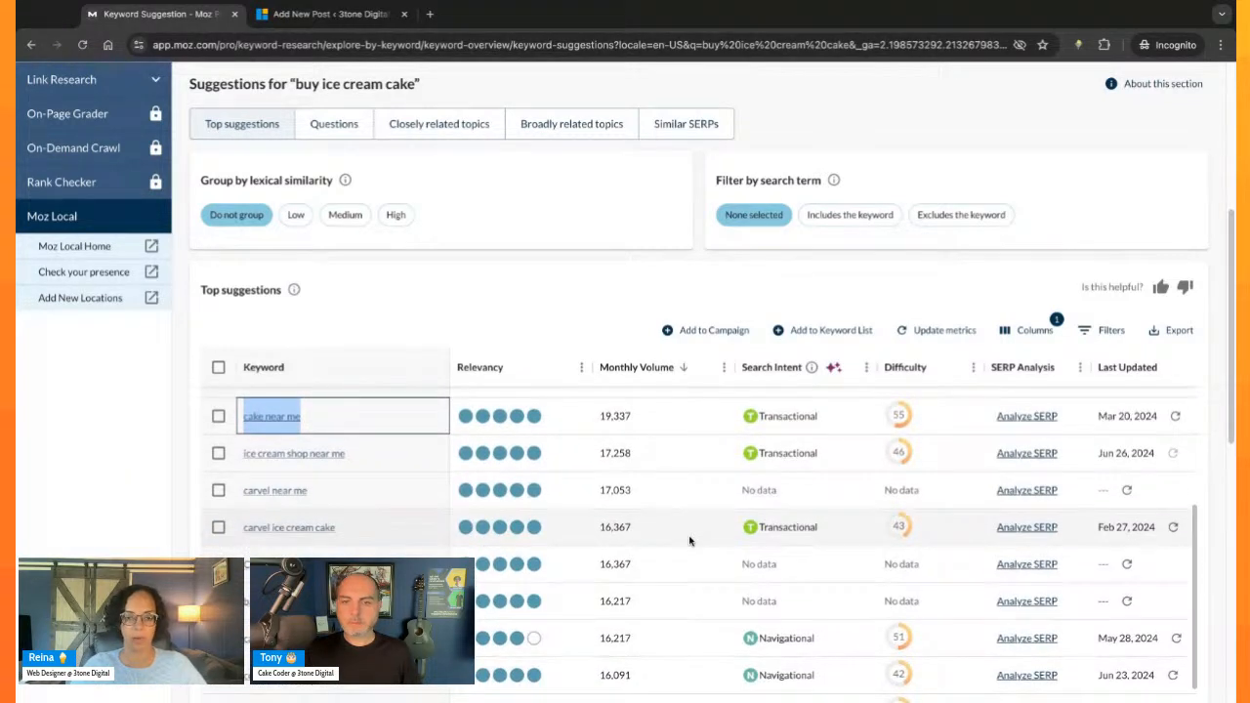
- Examine the lower-volume suggestions, comparing brand names and generic ice cream cake terms by volume, intent and difficulty
{"action": "scroll", "coordinate": [689, 540], "scroll_direction": "down", "scroll_amount": 1}
{"action": "scroll", "coordinate": [689, 603], "scroll_direction": "down", "scroll_amount": 5}
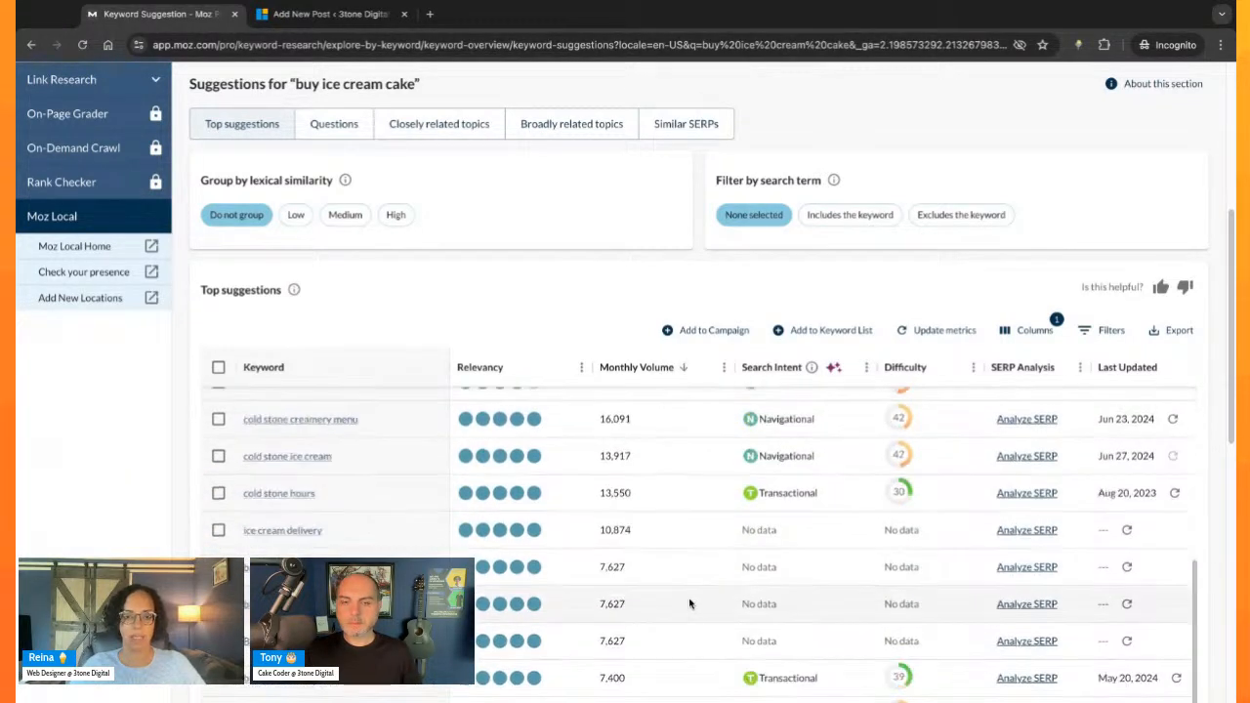
{"action": "scroll", "coordinate": [669, 575], "scroll_direction": "down", "scroll_amount": 1}
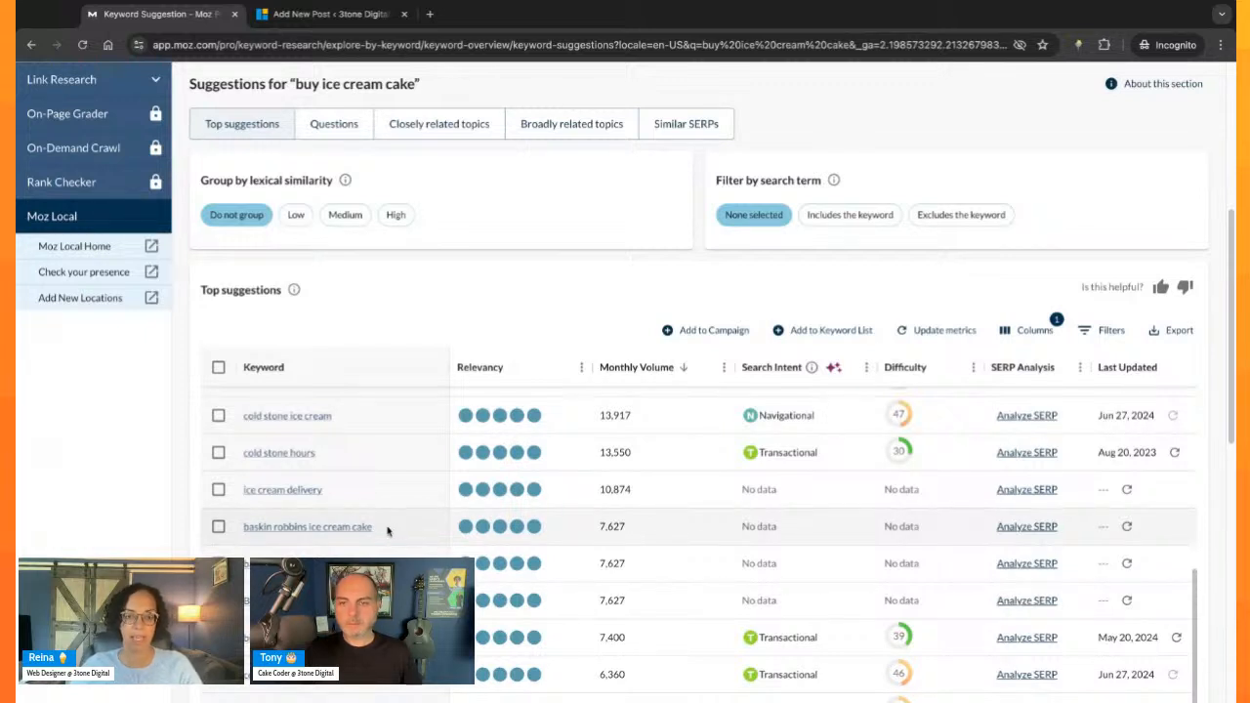
{"action": "scroll", "coordinate": [426, 522], "scroll_direction": "down", "scroll_amount": 3}
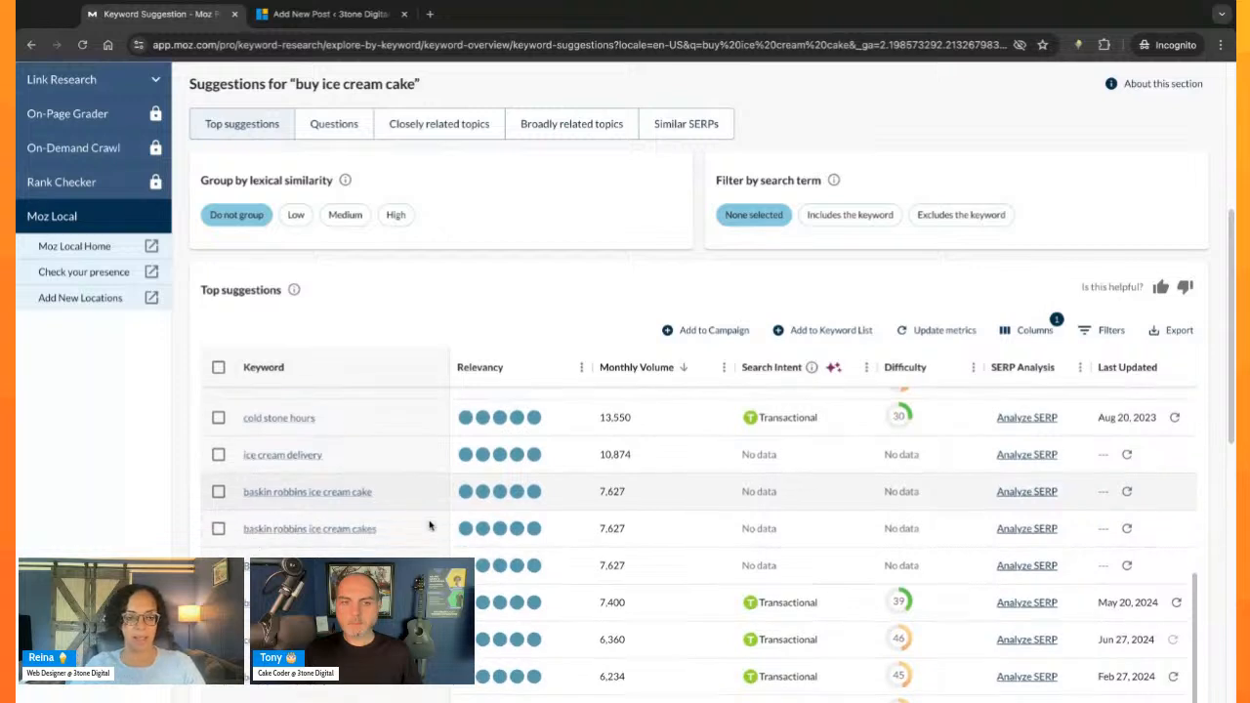
{"action": "scroll", "coordinate": [660, 552], "scroll_direction": "down", "scroll_amount": 2}
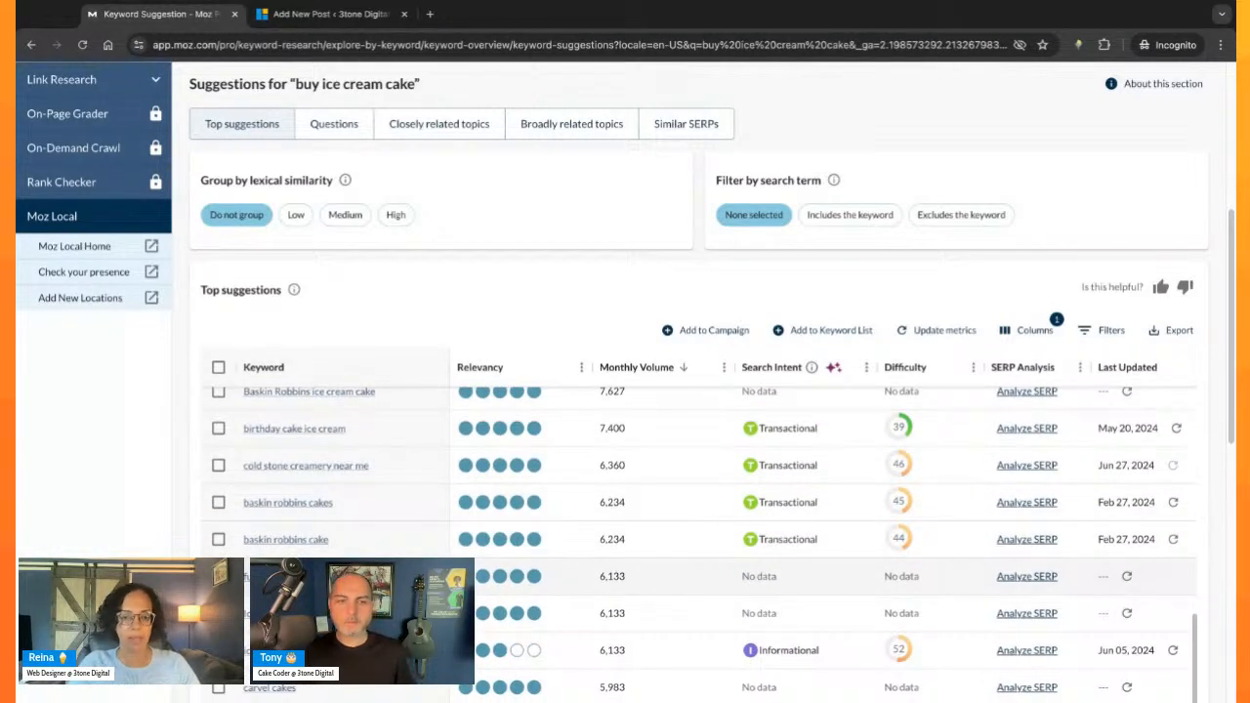
{"action": "scroll", "coordinate": [671, 555], "scroll_direction": "down", "scroll_amount": 2}
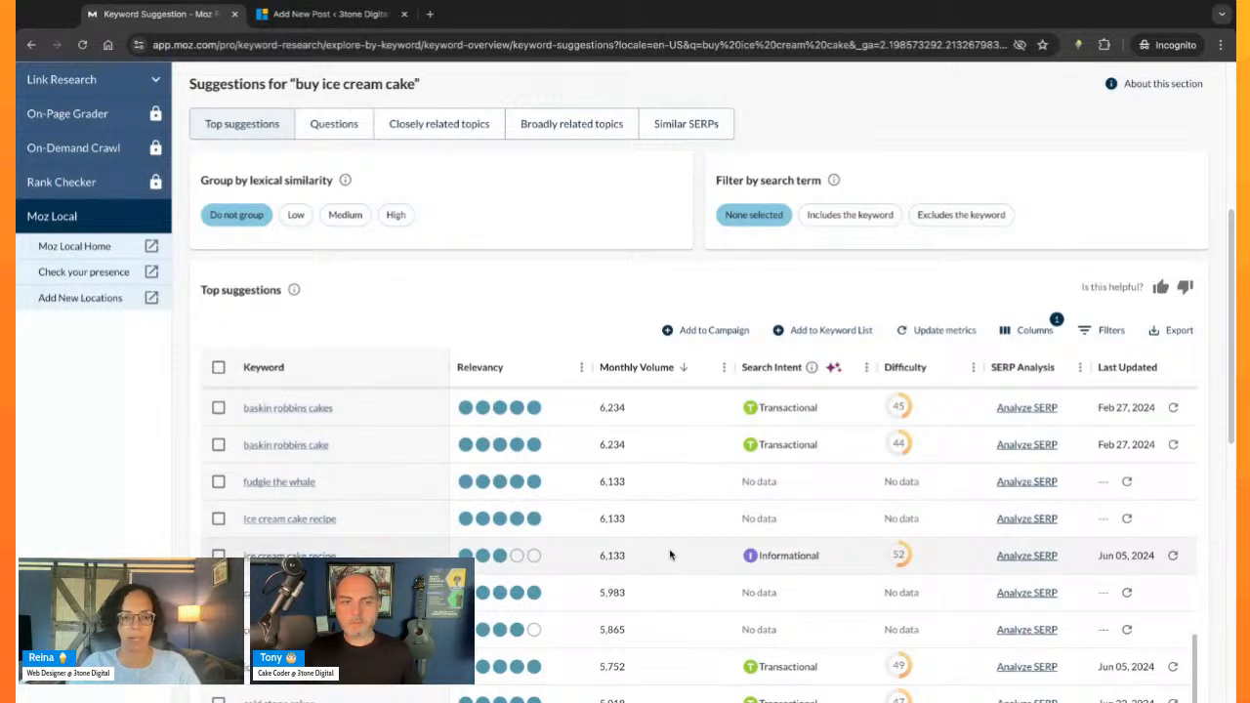
{"action": "scroll", "coordinate": [666, 548], "scroll_direction": "down", "scroll_amount": 2}
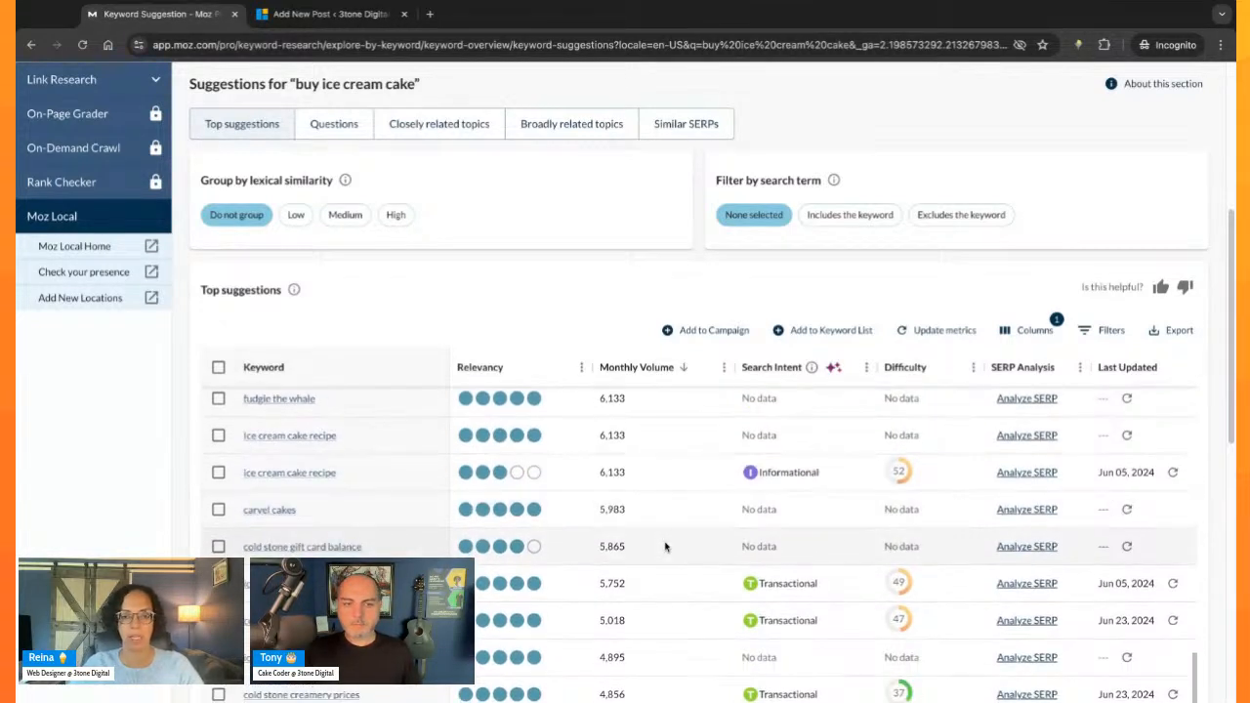
{"action": "scroll", "coordinate": [664, 548], "scroll_direction": "down", "scroll_amount": 4}
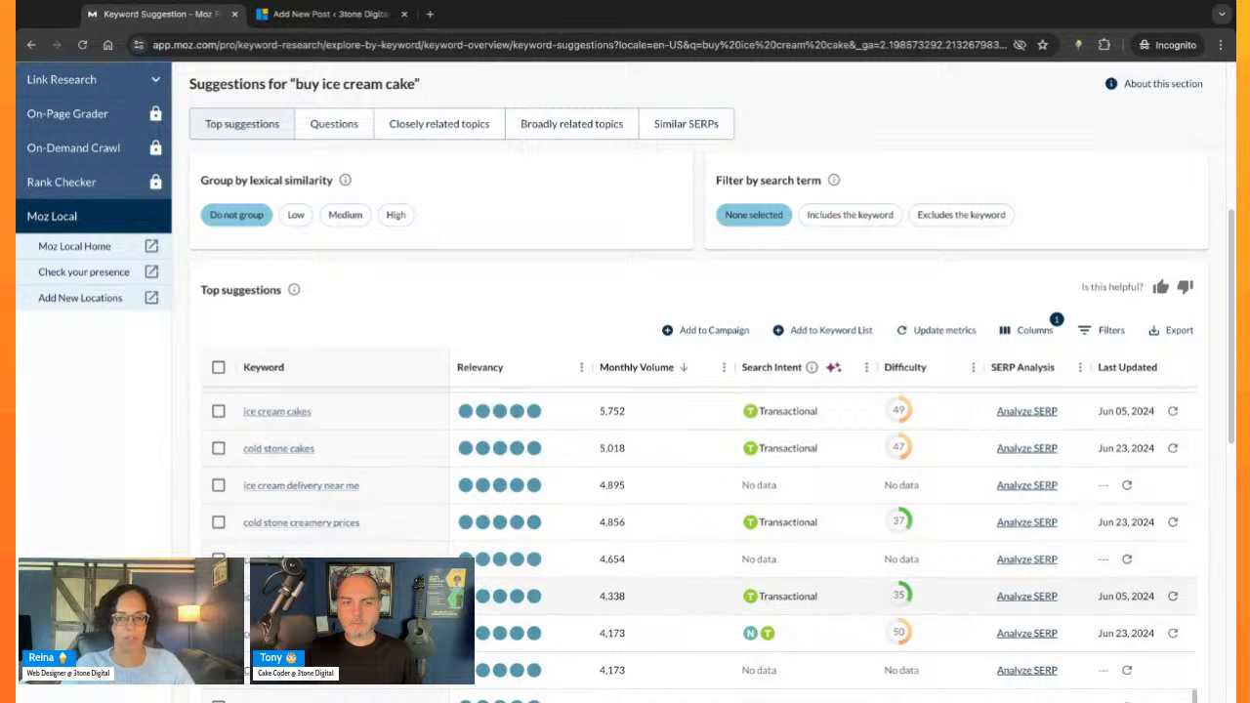
{"action": "scroll", "coordinate": [664, 572], "scroll_direction": "down", "scroll_amount": 7}
{"action": "scroll", "coordinate": [664, 572], "scroll_direction": "down", "scroll_amount": 3}
{"action": "scroll", "coordinate": [664, 584], "scroll_direction": "down", "scroll_amount": 2}
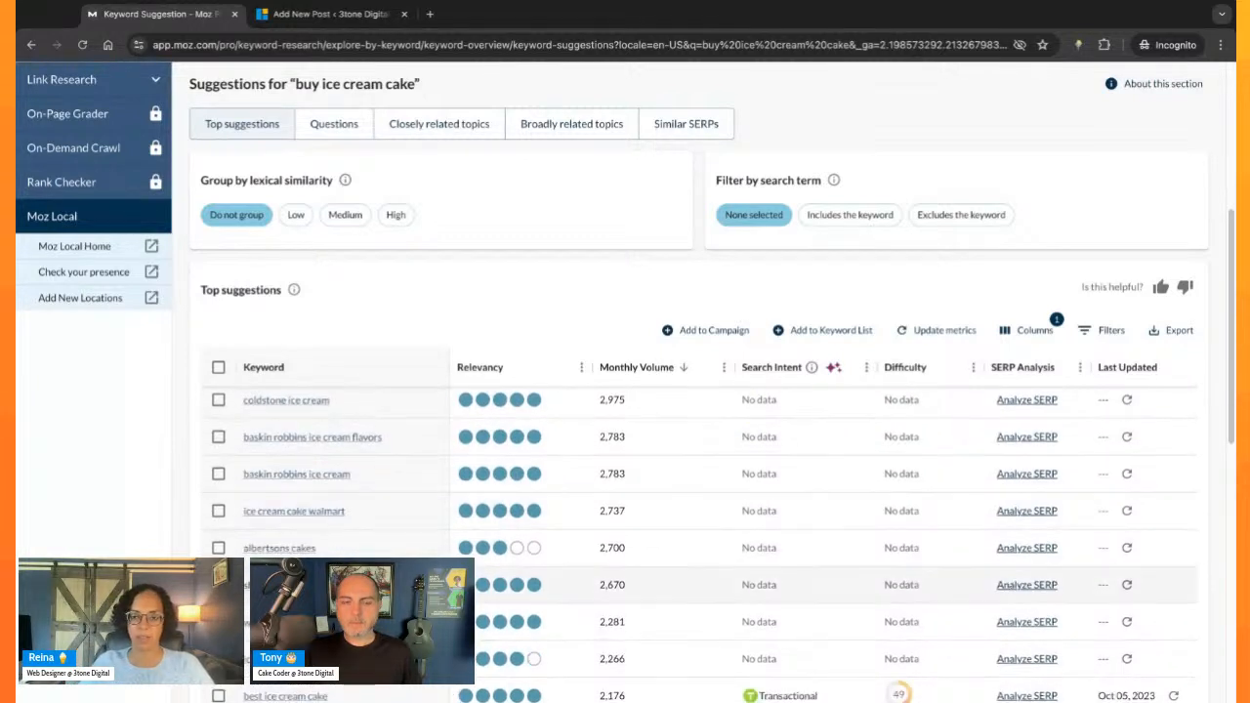
{"action": "scroll", "coordinate": [410, 445], "scroll_direction": "down", "scroll_amount": 2}
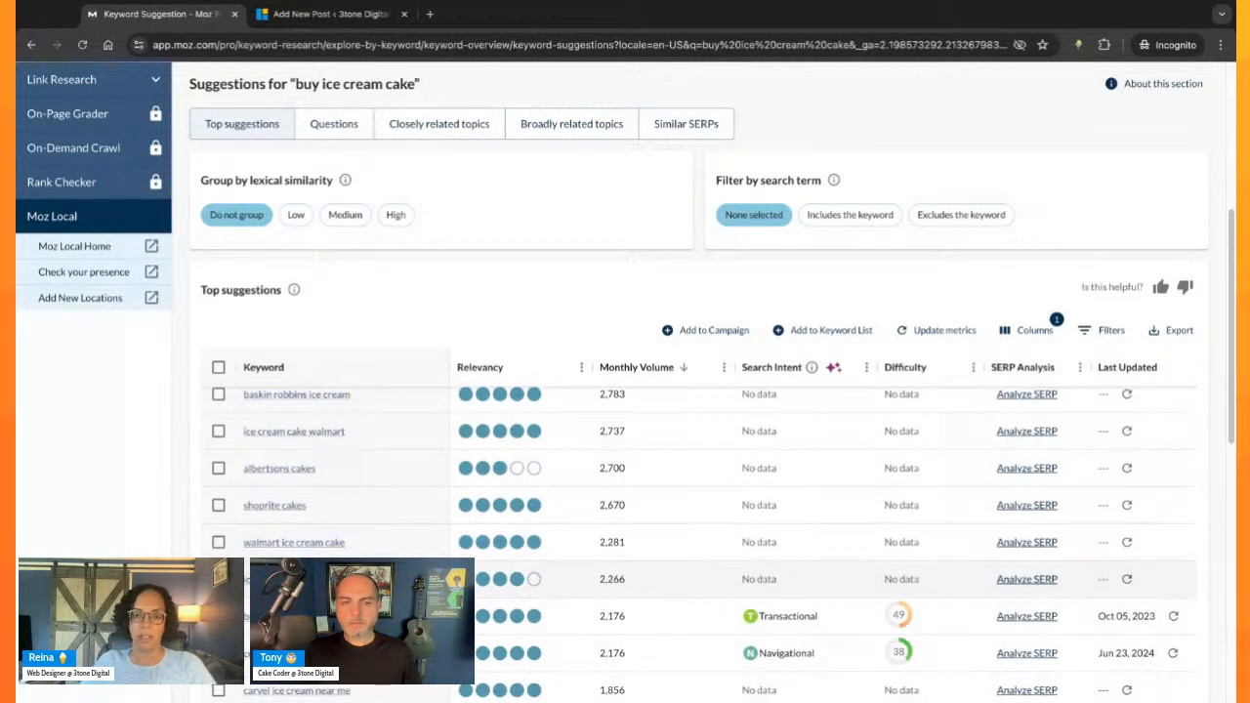
- Examine the remaining suggestions through the end of the first 100 rows, comparing brand, birthday and near-me cake keywords by volume, intent and difficulty
{"action": "scroll", "coordinate": [410, 445], "scroll_direction": "down", "scroll_amount": 4}
{"action": "scroll", "coordinate": [433, 553], "scroll_direction": "down", "scroll_amount": 4}
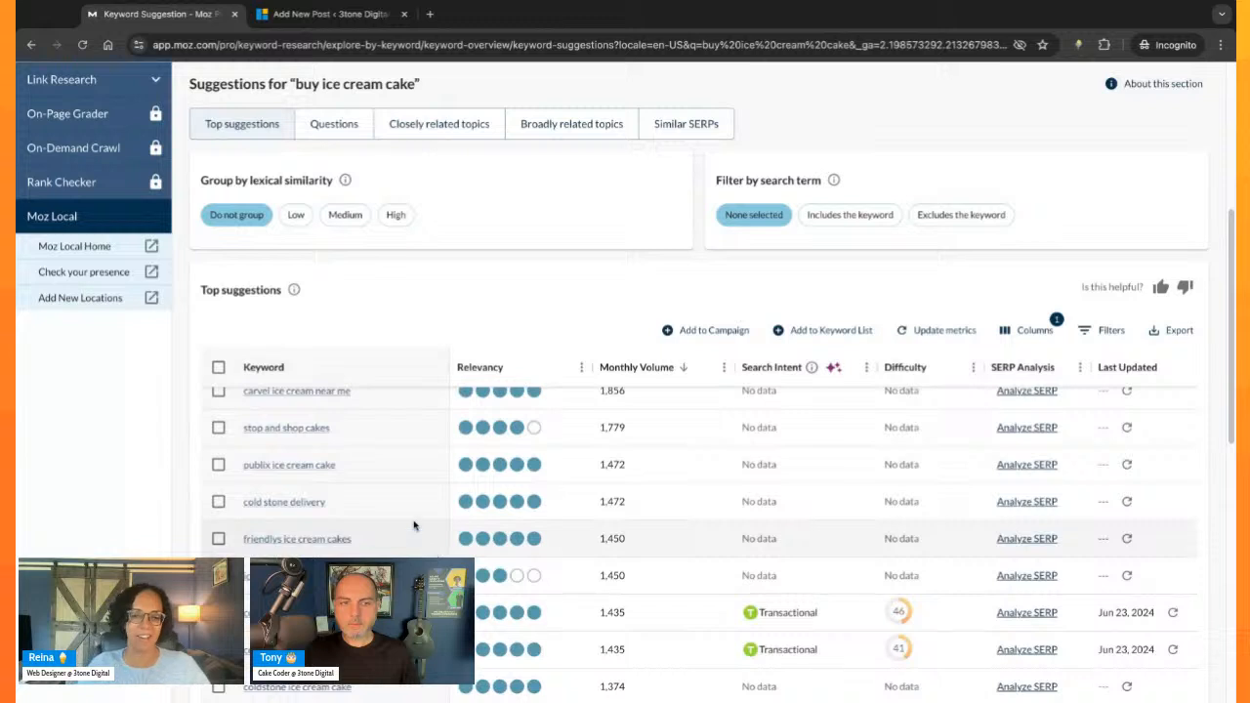
{"action": "scroll", "coordinate": [410, 548], "scroll_direction": "down", "scroll_amount": 4}
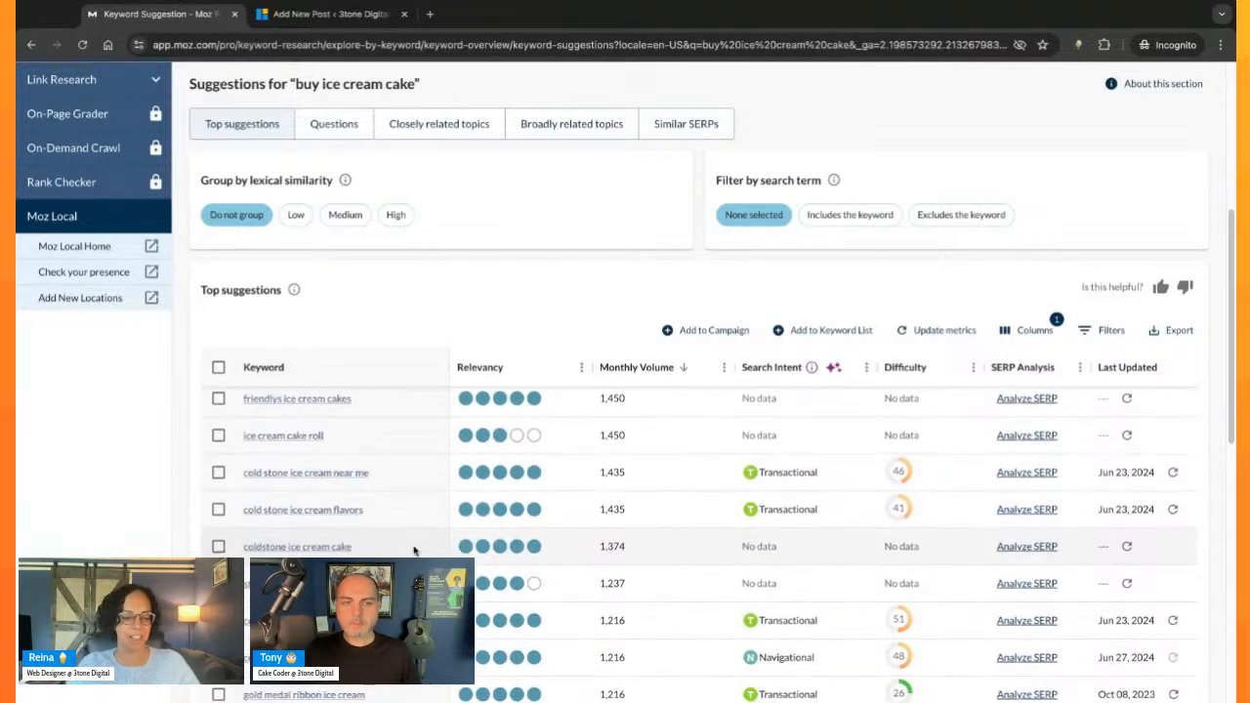
{"action": "scroll", "coordinate": [410, 548], "scroll_direction": "down", "scroll_amount": 4}
{"action": "scroll", "coordinate": [698, 546], "scroll_direction": "down", "scroll_amount": 10}
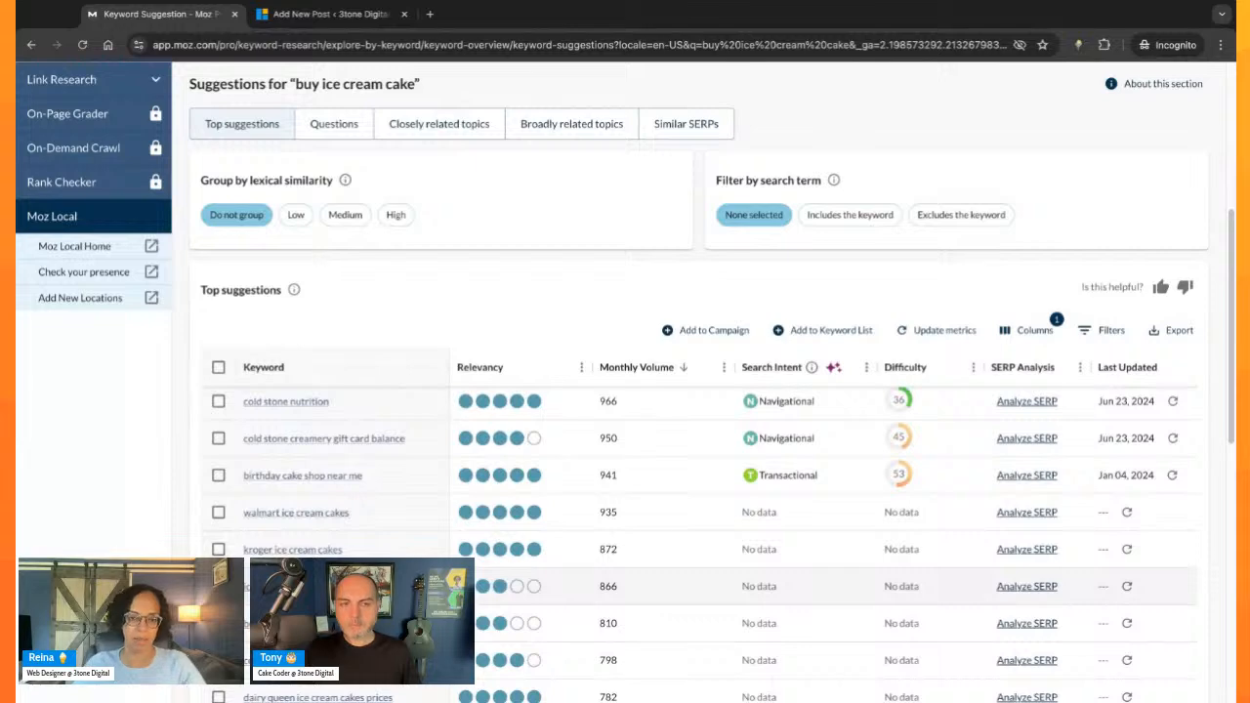
{"action": "scroll", "coordinate": [391, 556], "scroll_direction": "down", "scroll_amount": 2}
{"action": "scroll", "coordinate": [395, 542], "scroll_direction": "down", "scroll_amount": 5}
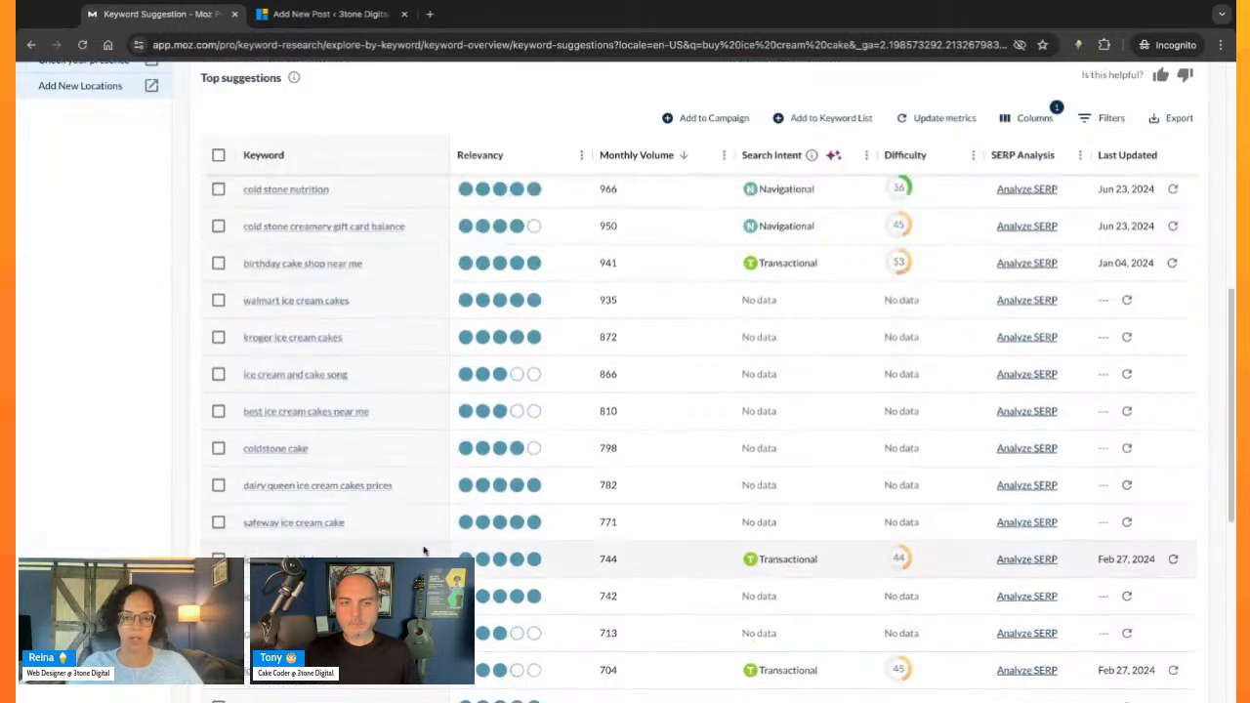
{"action": "scroll", "coordinate": [404, 542], "scroll_direction": "down", "scroll_amount": 5}
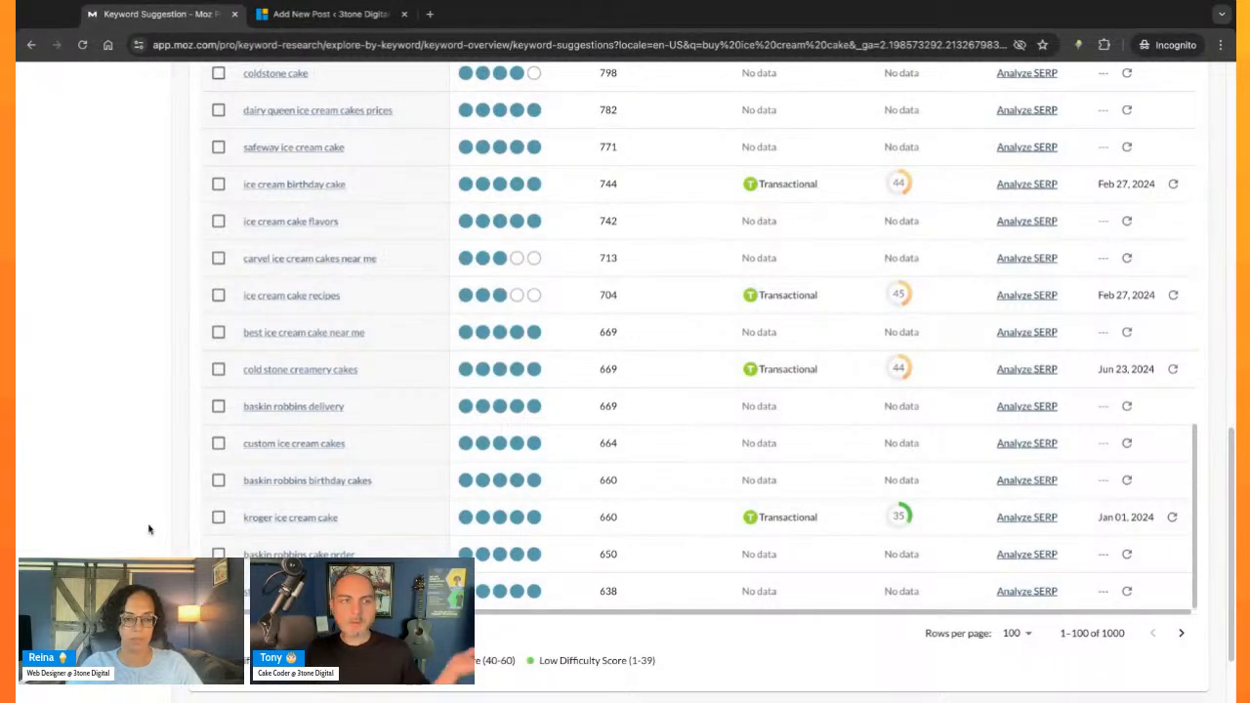
- Return to the highest-volume suggestions and review the leading keywords, such as "ice cream near me" and "ice cream shops near me"
{"action": "scroll", "coordinate": [513, 535], "scroll_direction": "up", "scroll_amount": 10}
{"action": "scroll", "coordinate": [515, 538], "scroll_direction": "up", "scroll_amount": 15}
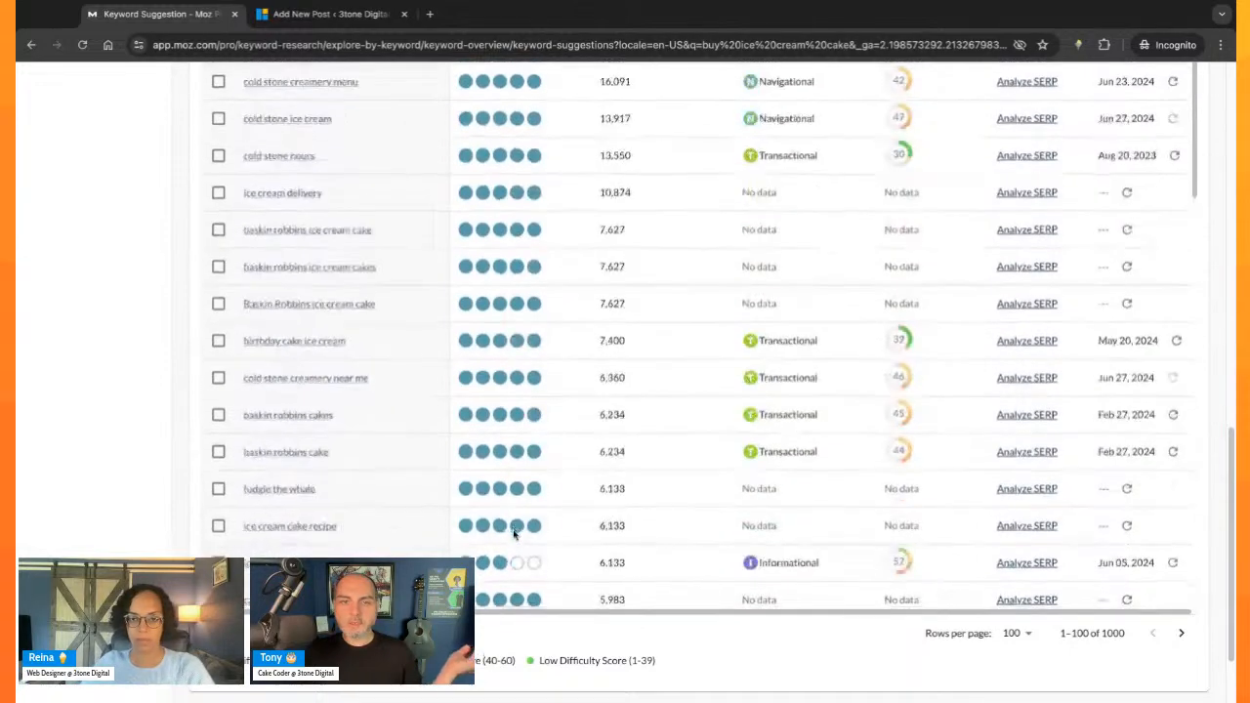
{"action": "scroll", "coordinate": [445, 452], "scroll_direction": "up", "scroll_amount": 4}
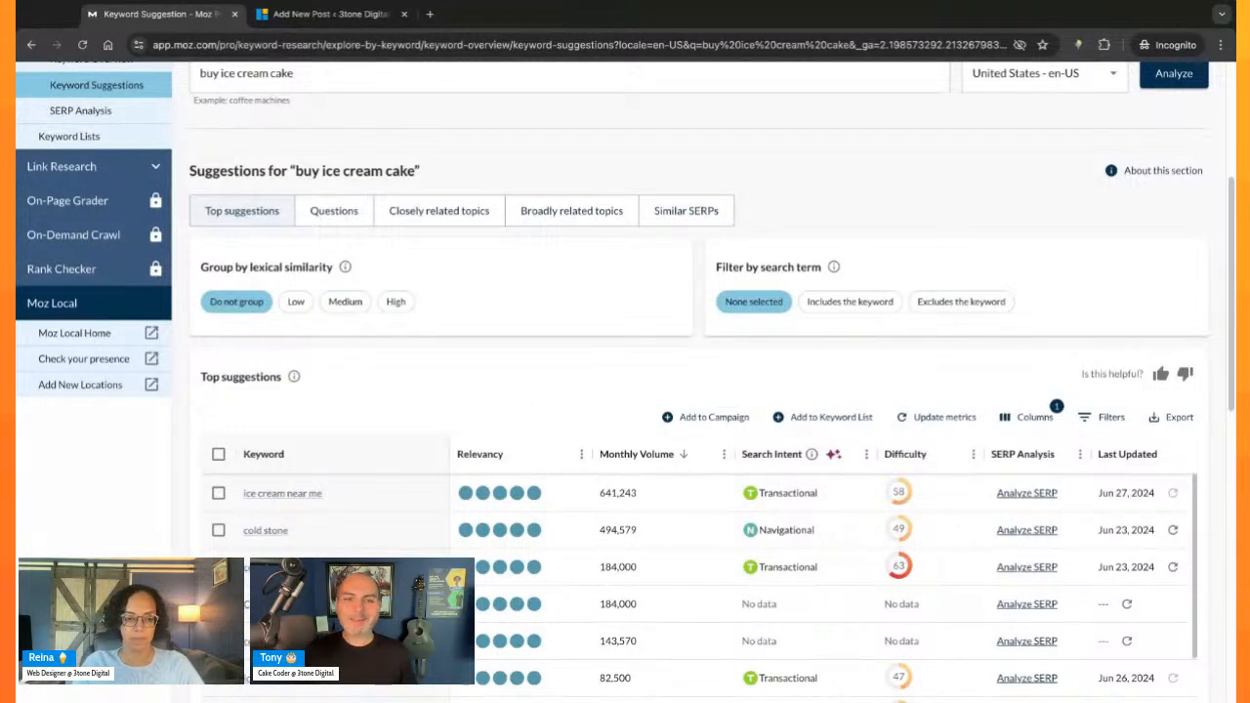
{"action": "scroll", "coordinate": [293, 517], "scroll_direction": "down", "scroll_amount": 10}
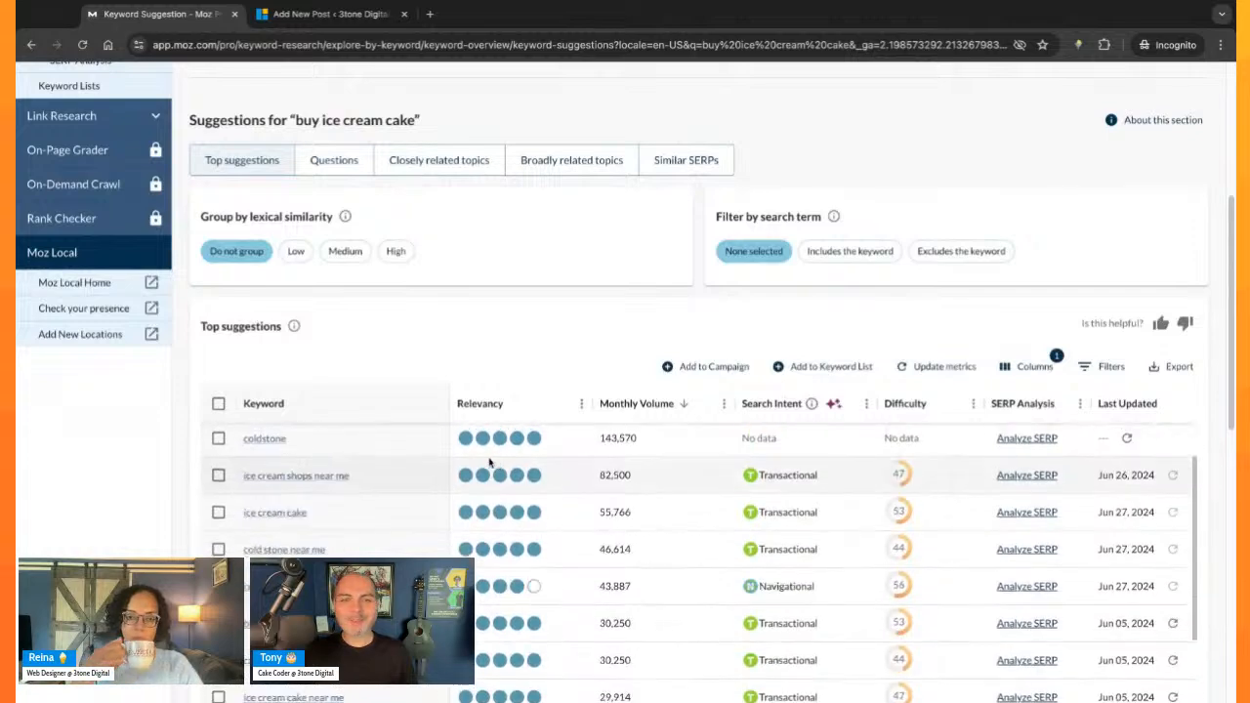
{"action": "scroll", "coordinate": [344, 538], "scroll_direction": "up", "scroll_amount": 10}
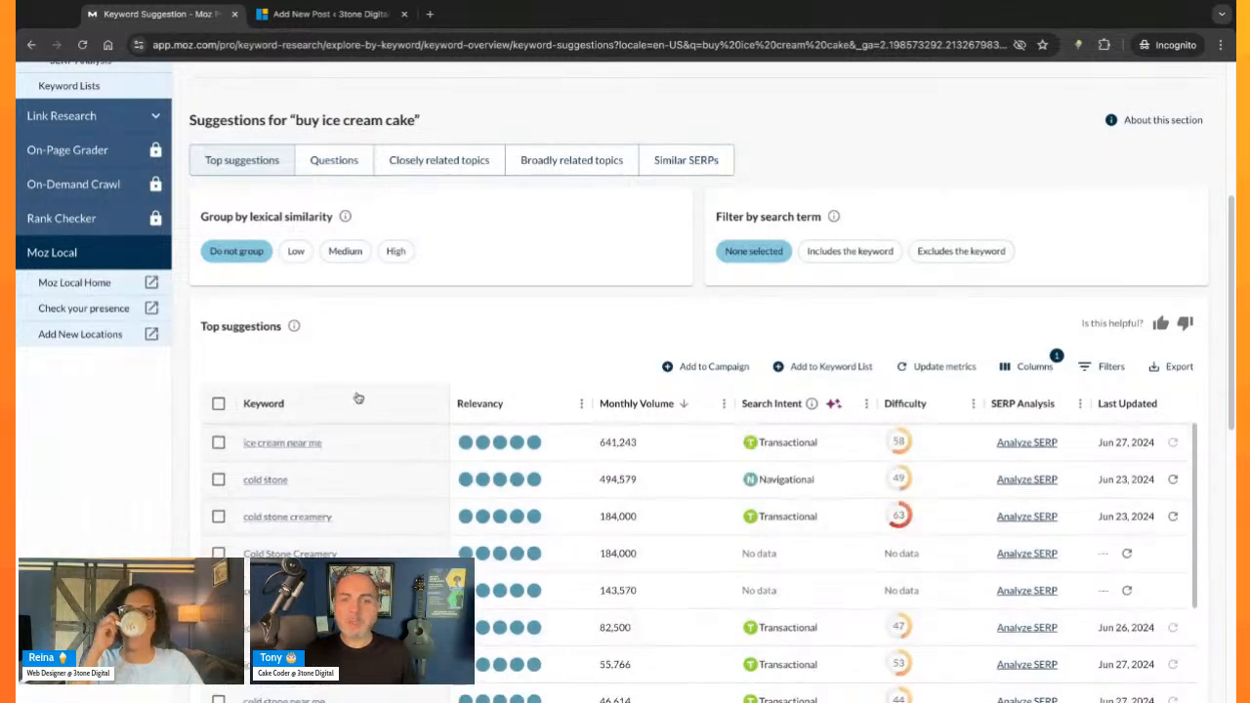
{"action": "scroll", "coordinate": [371, 516], "scroll_direction": "up", "scroll_amount": 2}
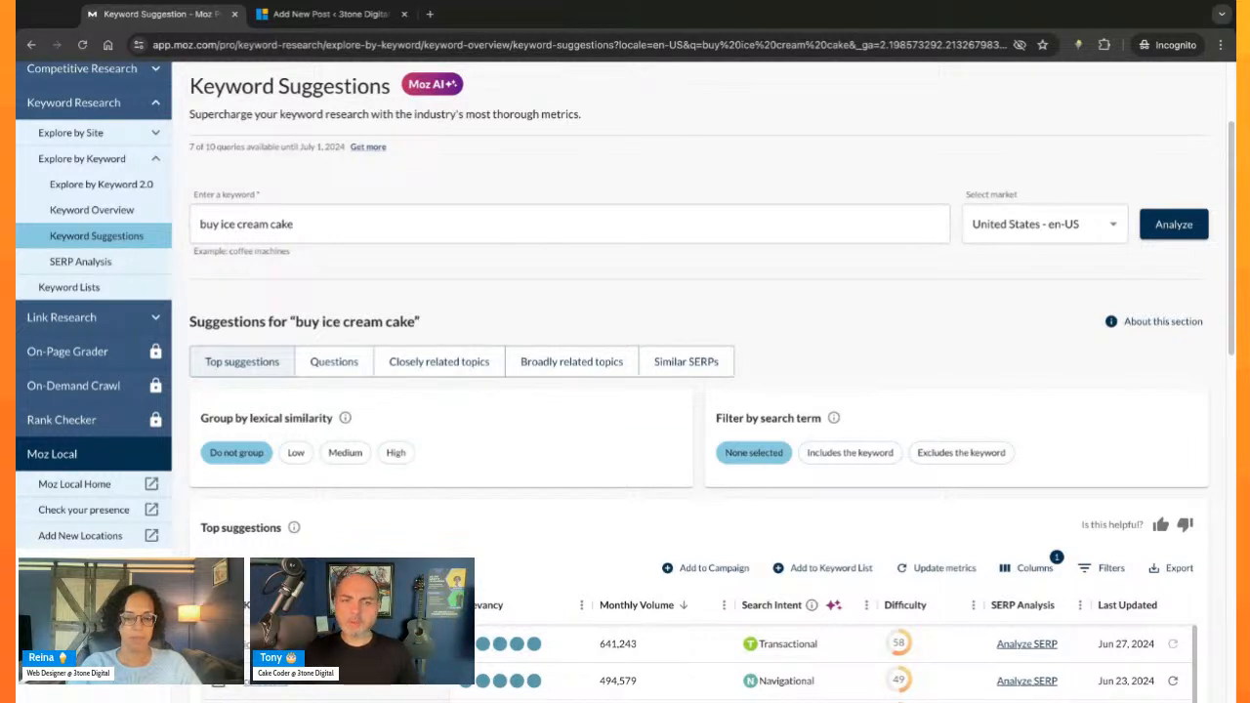
{"action": "left_click", "coordinate": [295, 225]}
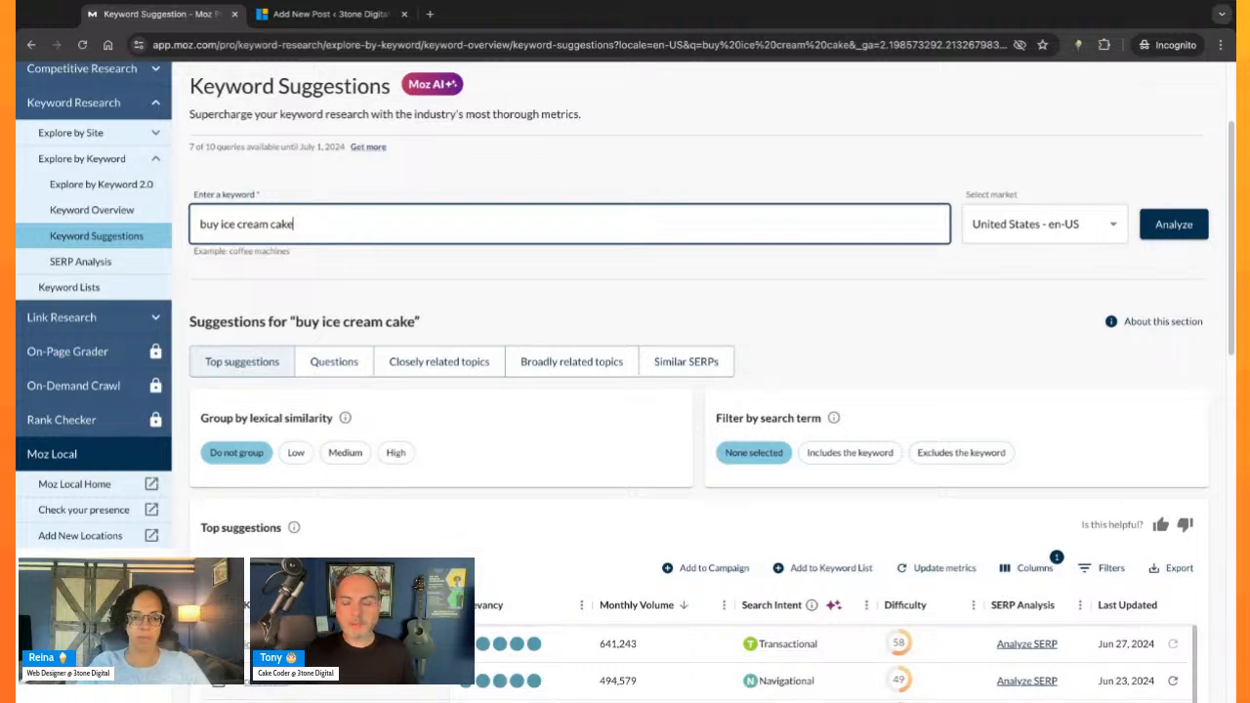
{"action": "left_click", "coordinate": [625, 293]}
{"action": "scroll", "coordinate": [572, 287], "scroll_direction": "down", "scroll_amount": 3}
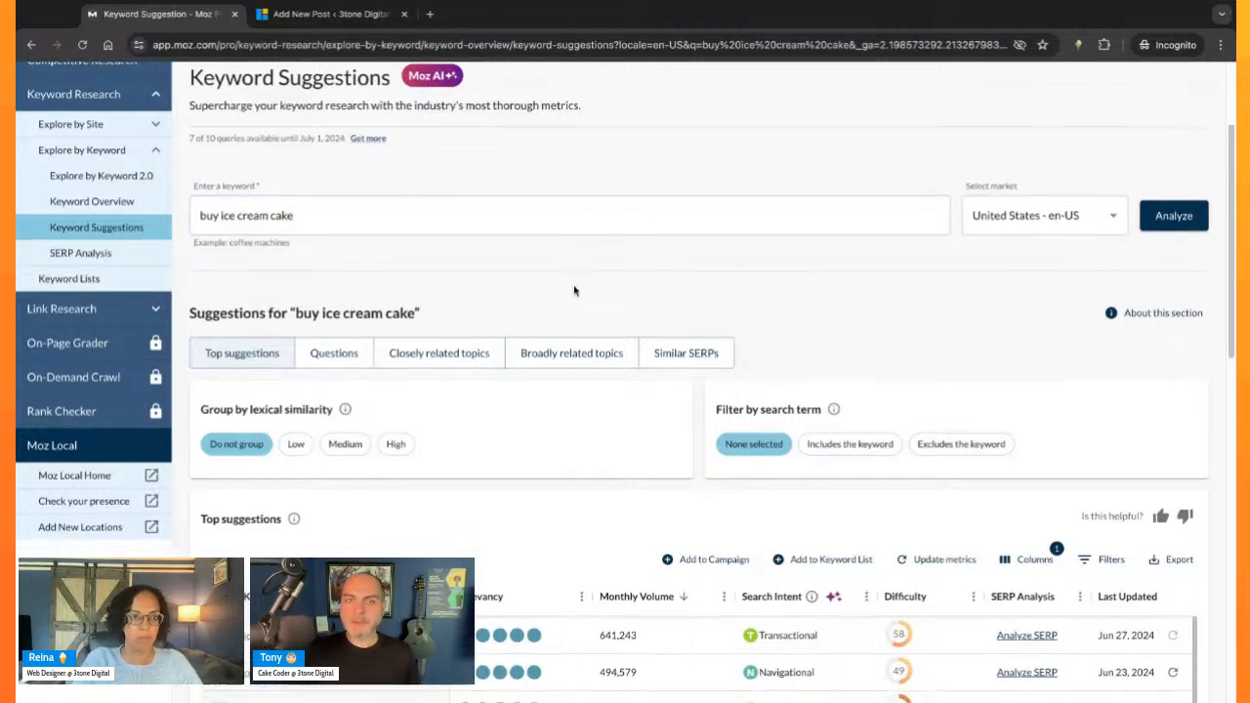
{"action": "scroll", "coordinate": [421, 339], "scroll_direction": "down", "scroll_amount": 2}
{"action": "scroll", "coordinate": [413, 401], "scroll_direction": "up", "scroll_amount": 6}
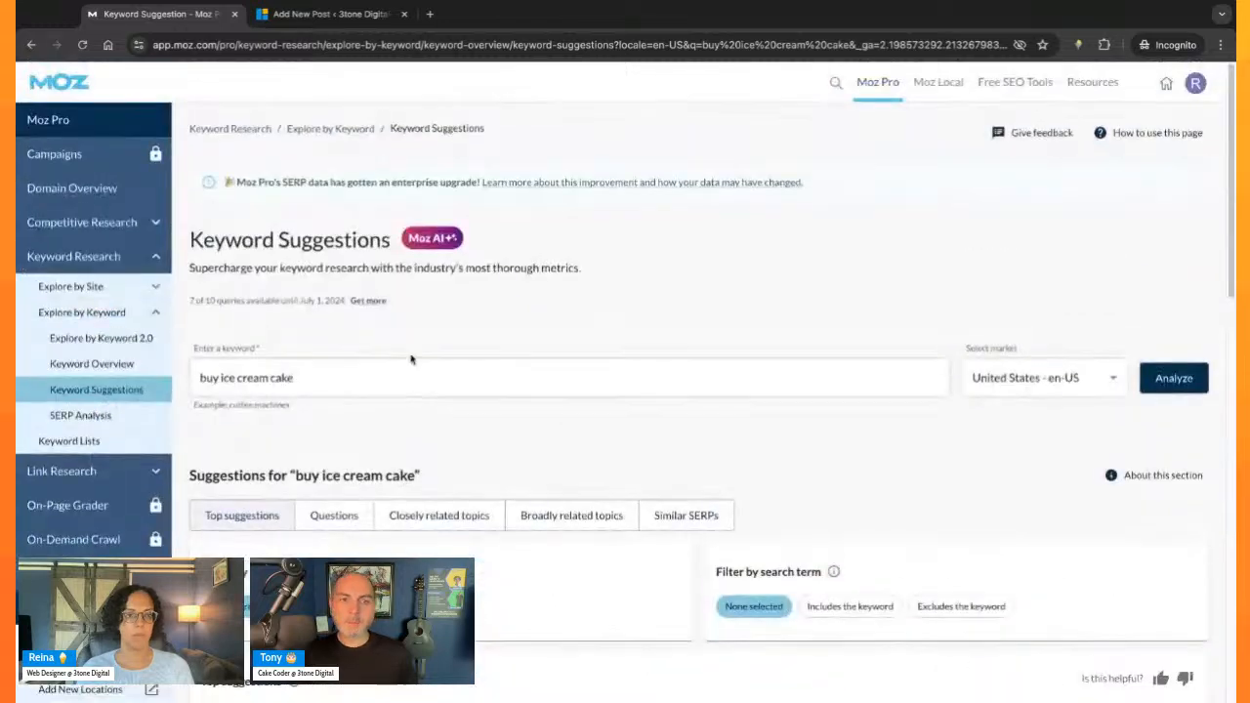
{"action": "left_click", "coordinate": [583, 391]}
{"action": "left_click", "coordinate": [689, 429]}
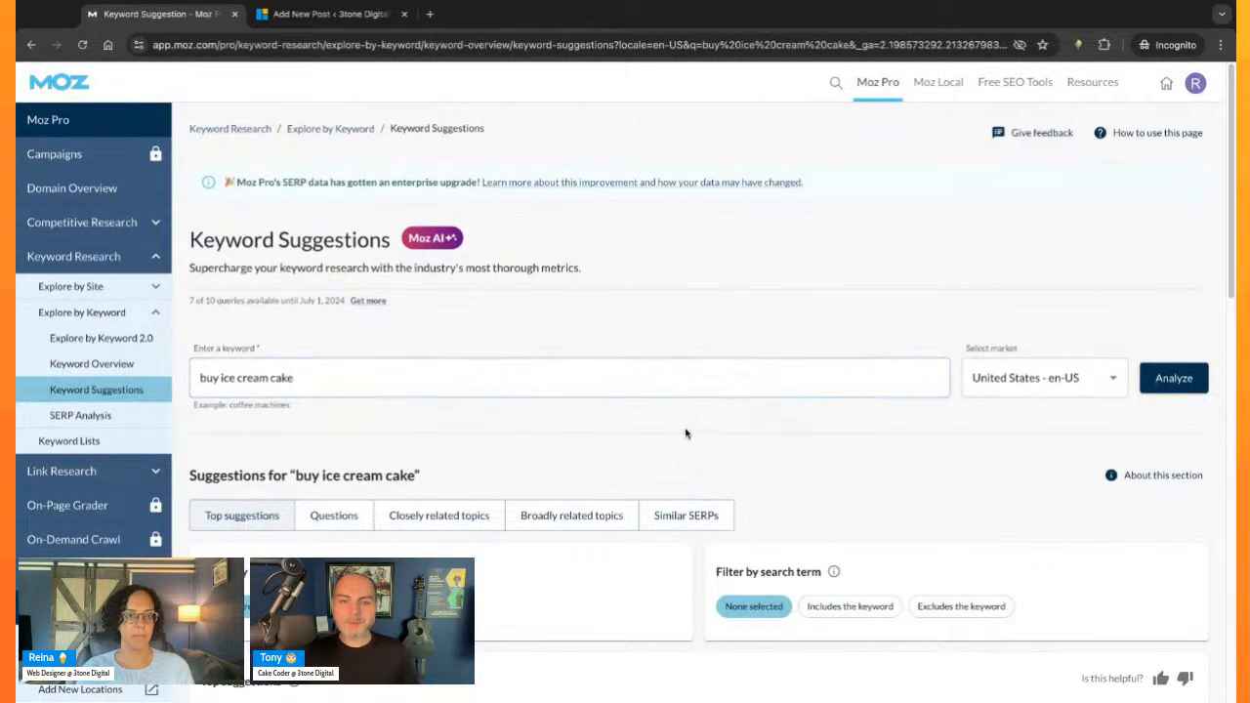
- Sort the top suggestions by difficulty in descending order
{"action": "scroll", "coordinate": [537, 408], "scroll_direction": "down", "scroll_amount": 1}
{"action": "scroll", "coordinate": [536, 474], "scroll_direction": "down", "scroll_amount": 3}
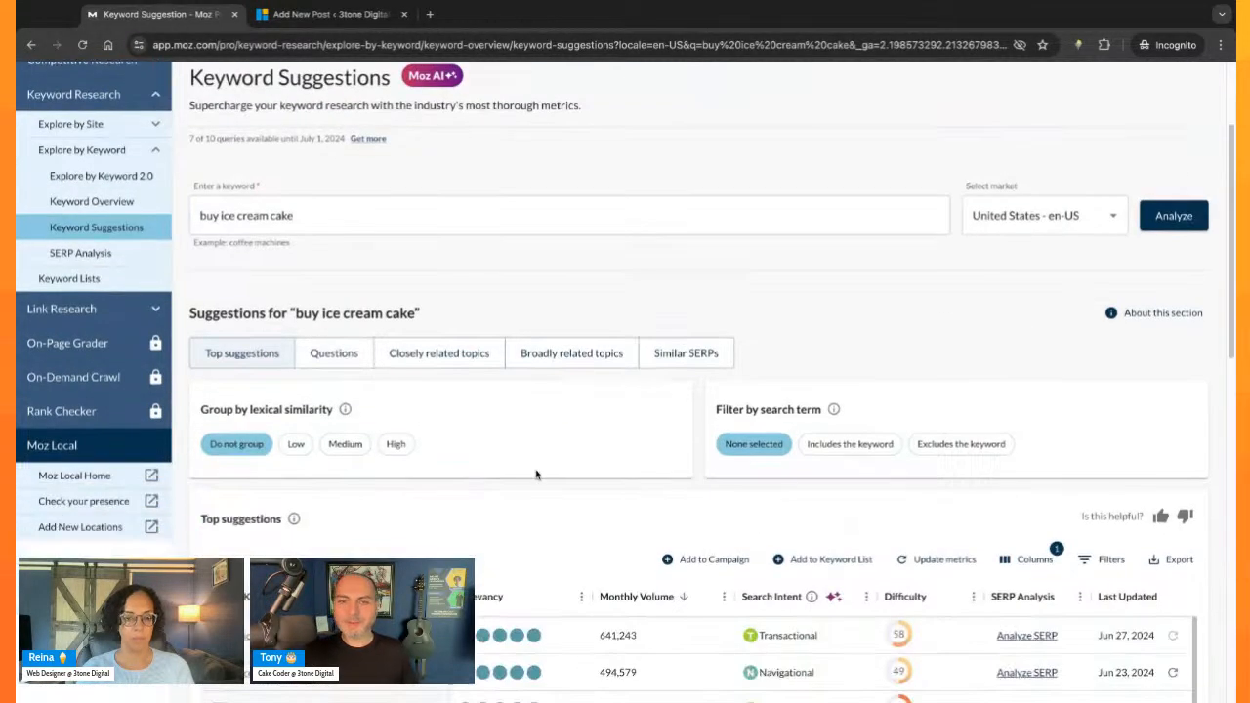
{"action": "left_click", "coordinate": [908, 418]}
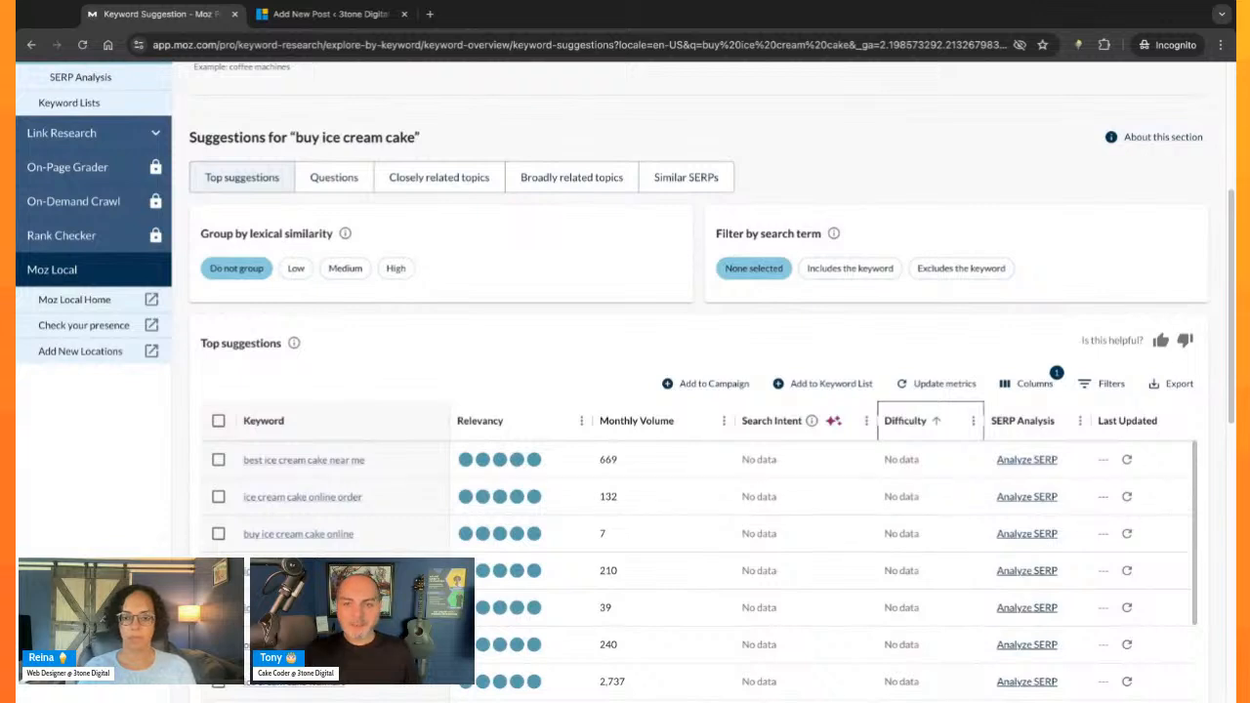
{"action": "left_click", "coordinate": [908, 419]}
{"action": "scroll", "coordinate": [930, 493], "scroll_direction": "up", "scroll_amount": 1}
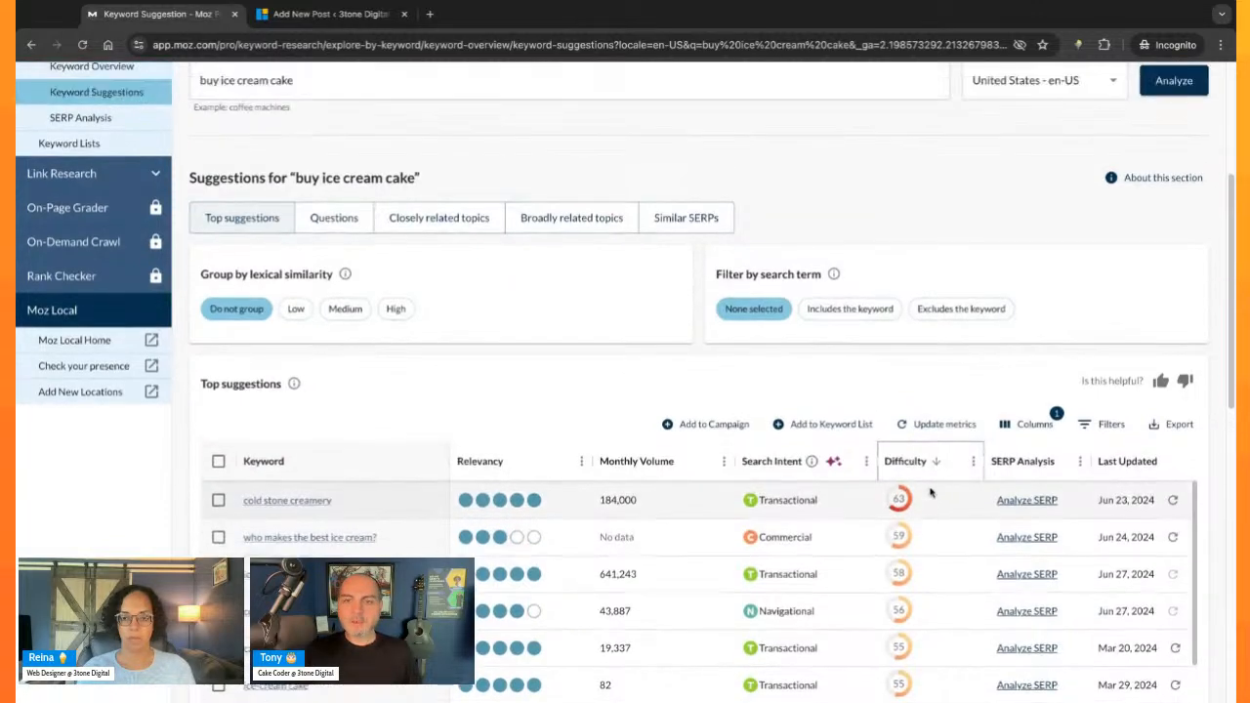
- Highlight the two hardest keywords in turn, "cold stone creamery" and "who makes the best ice cream?", then clear the selection
{"action": "scroll", "coordinate": [930, 493], "scroll_direction": "down", "scroll_amount": 1}
{"action": "triple_click", "coordinate": [345, 451]}
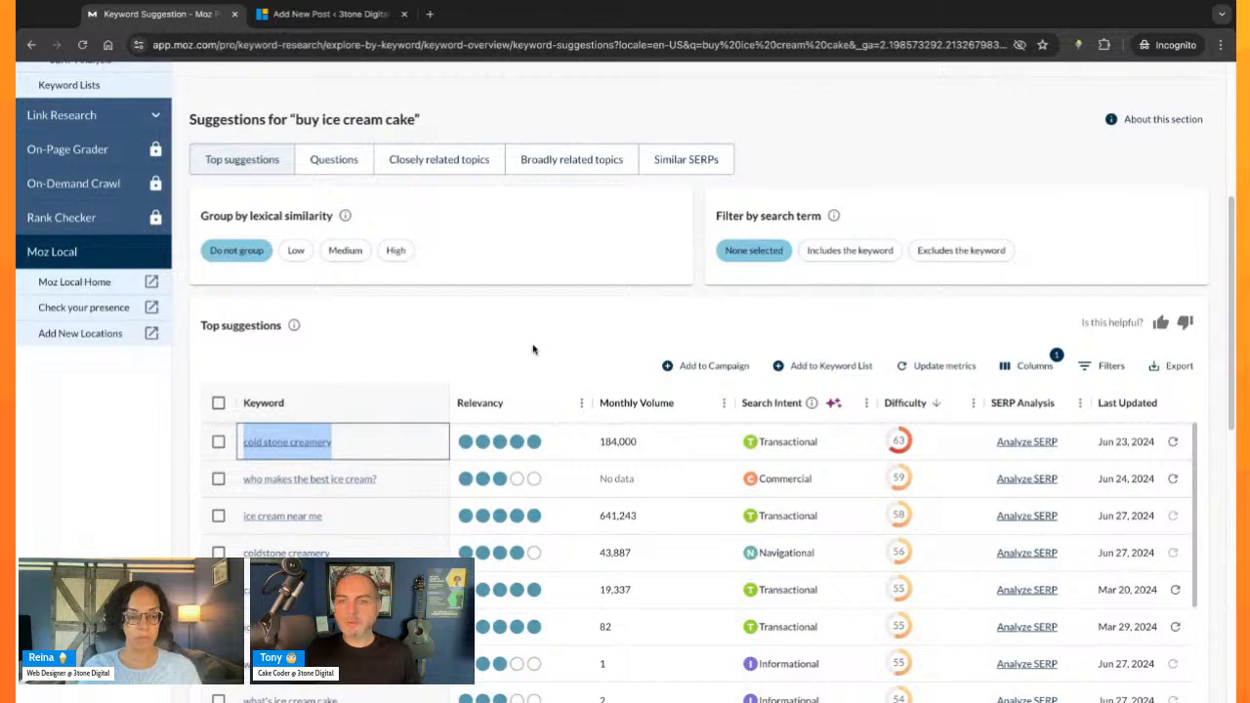
{"action": "scroll", "coordinate": [531, 349], "scroll_direction": "down", "scroll_amount": 1}
{"action": "triple_click", "coordinate": [410, 451]}
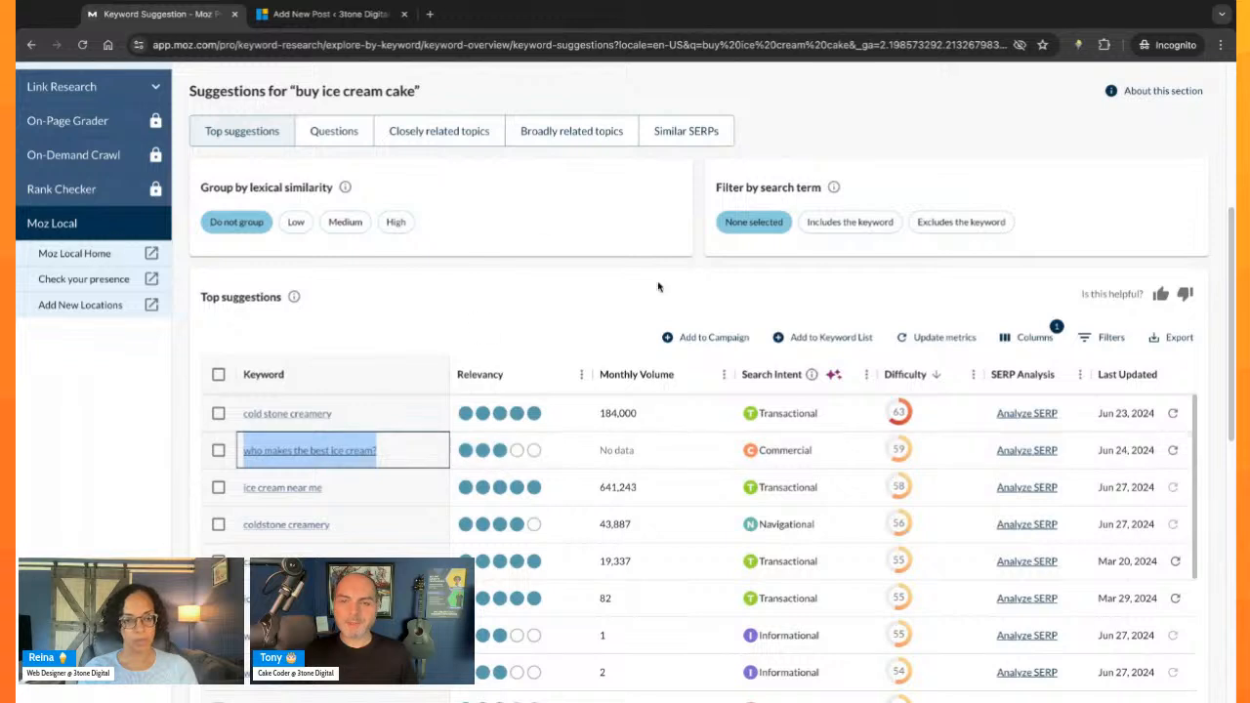
{"action": "left_click", "coordinate": [664, 287]}
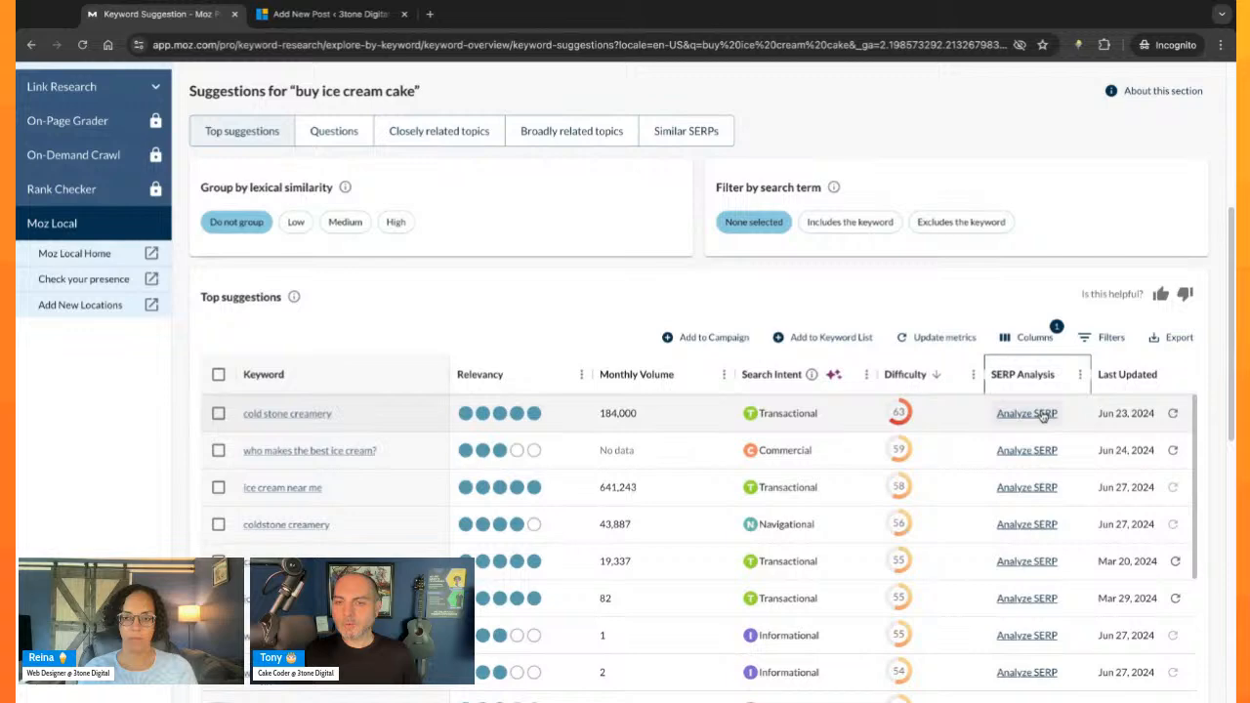
- Sort the top suggestions by last updated date, newest first, and skim the recently updated keywords
{"action": "left_click", "coordinate": [1142, 377]}
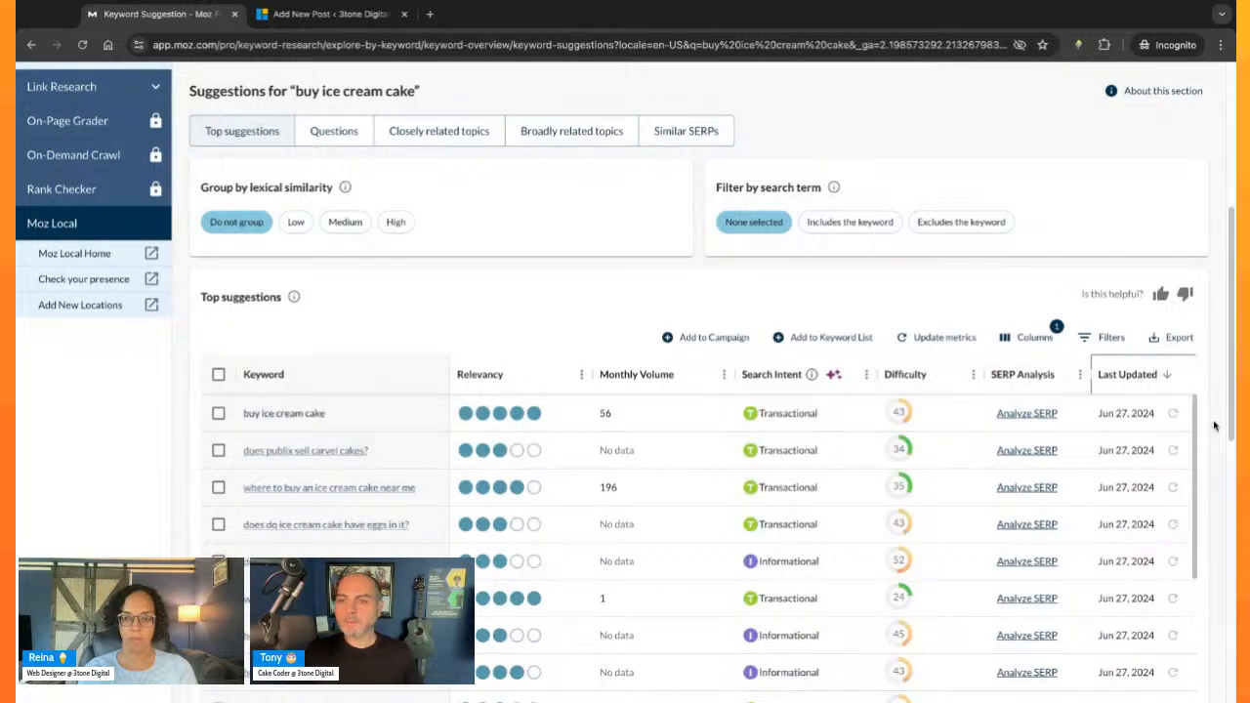
{"action": "scroll", "coordinate": [1104, 469], "scroll_direction": "down", "scroll_amount": 3}
{"action": "scroll", "coordinate": [1096, 498], "scroll_direction": "down", "scroll_amount": 10}
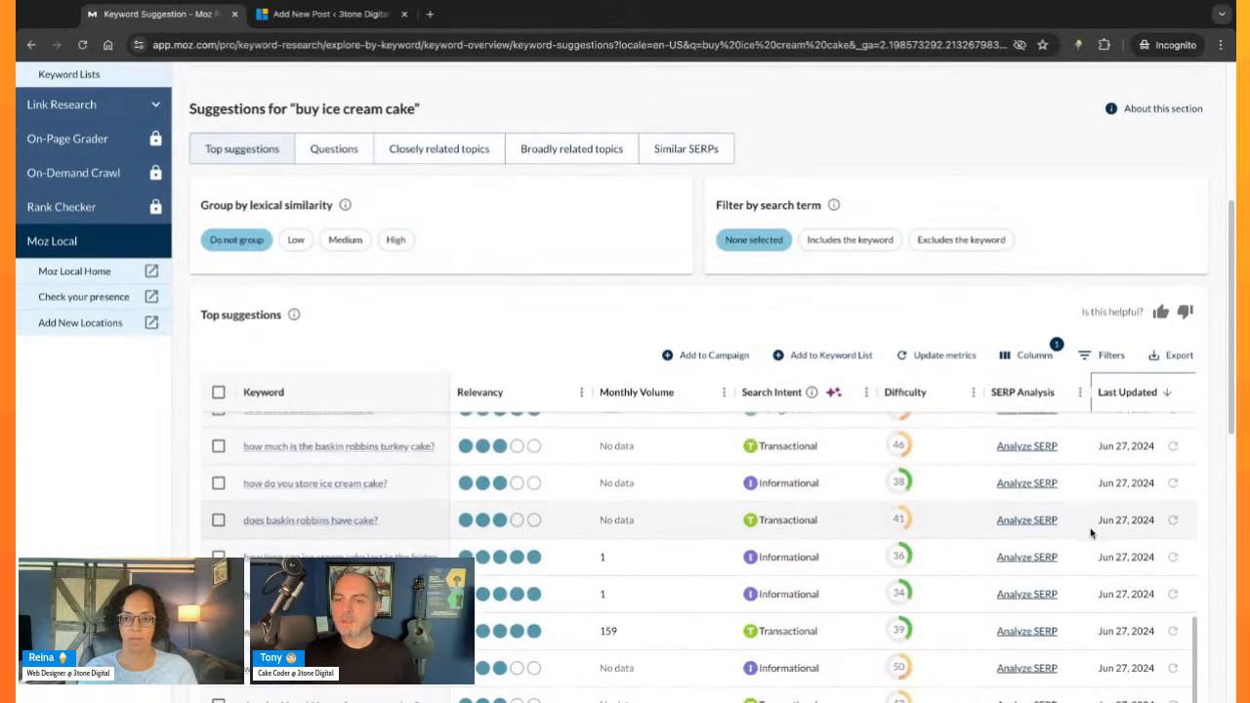
{"action": "scroll", "coordinate": [1109, 616], "scroll_direction": "down", "scroll_amount": 10}
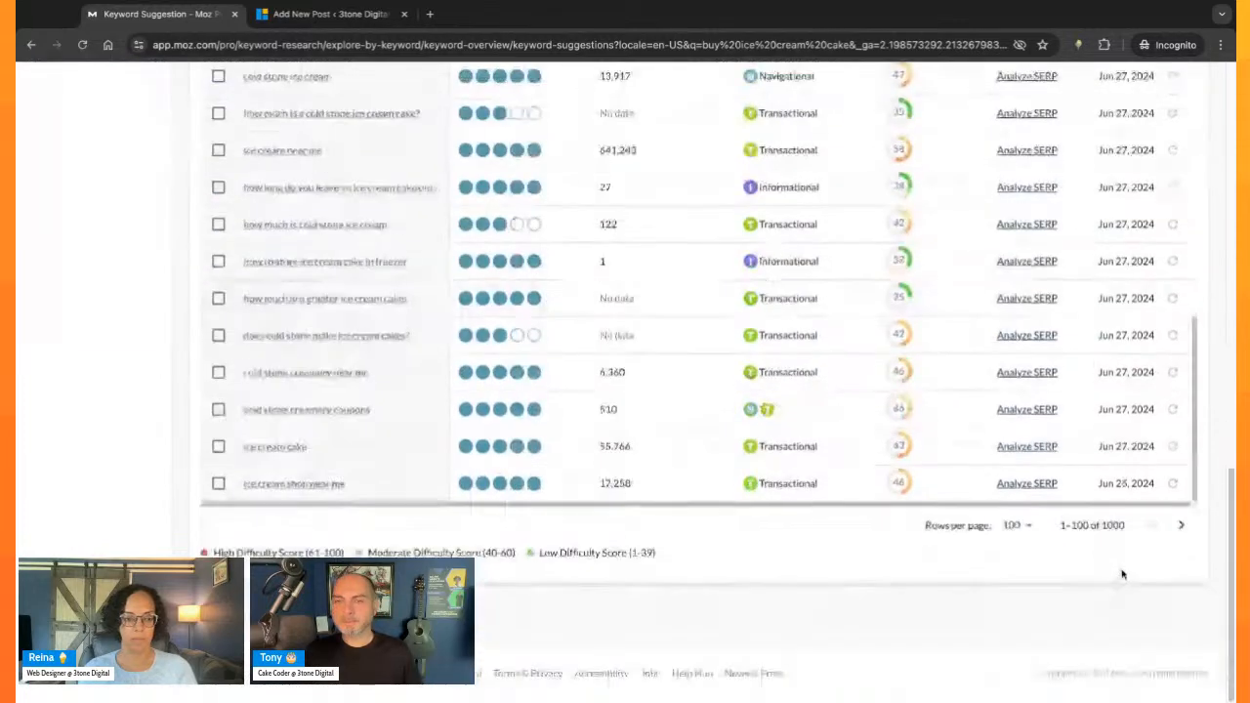
{"action": "scroll", "coordinate": [1046, 401], "scroll_direction": "down", "scroll_amount": 10}
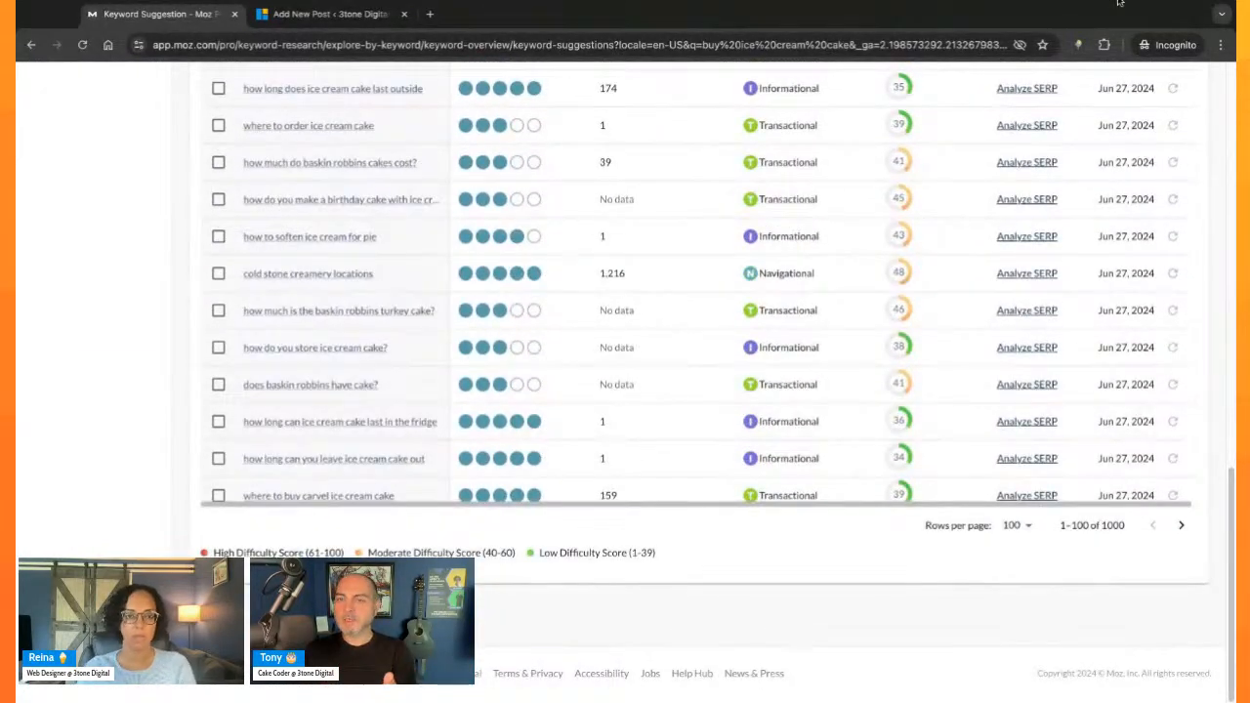
{"action": "scroll", "coordinate": [948, 387], "scroll_direction": "up", "scroll_amount": 4}
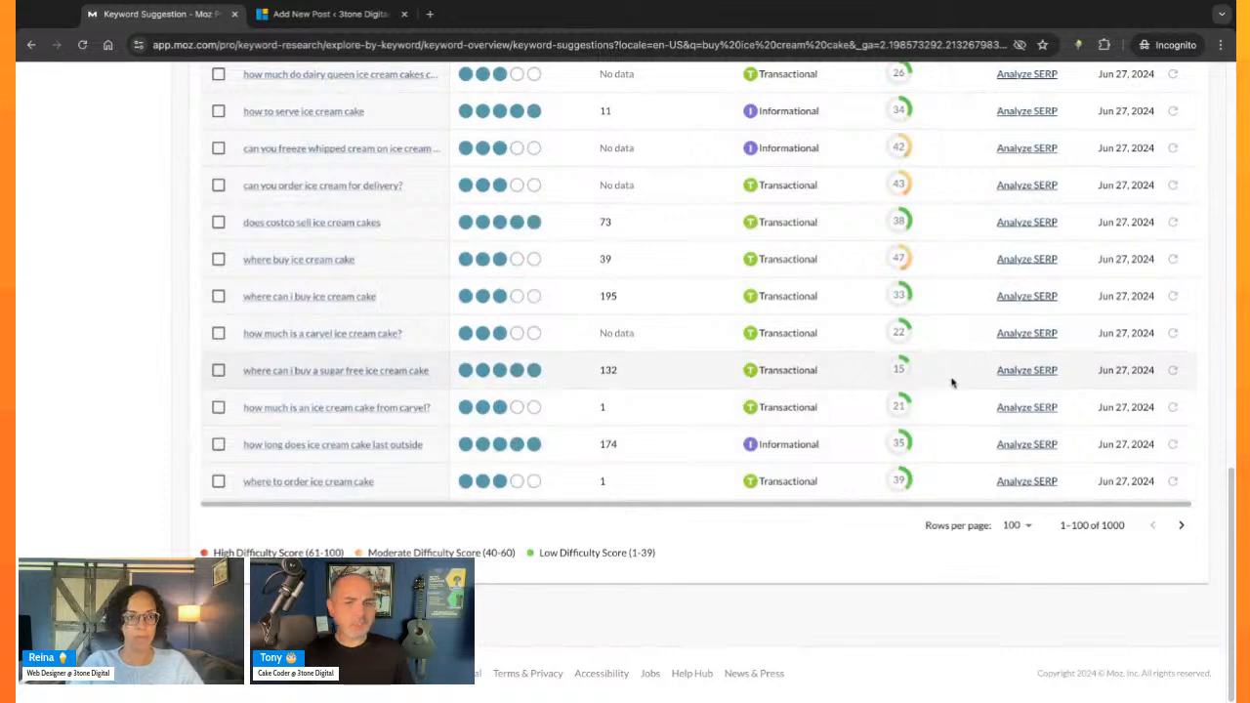
{"action": "scroll", "coordinate": [408, 384], "scroll_direction": "up", "scroll_amount": 2}
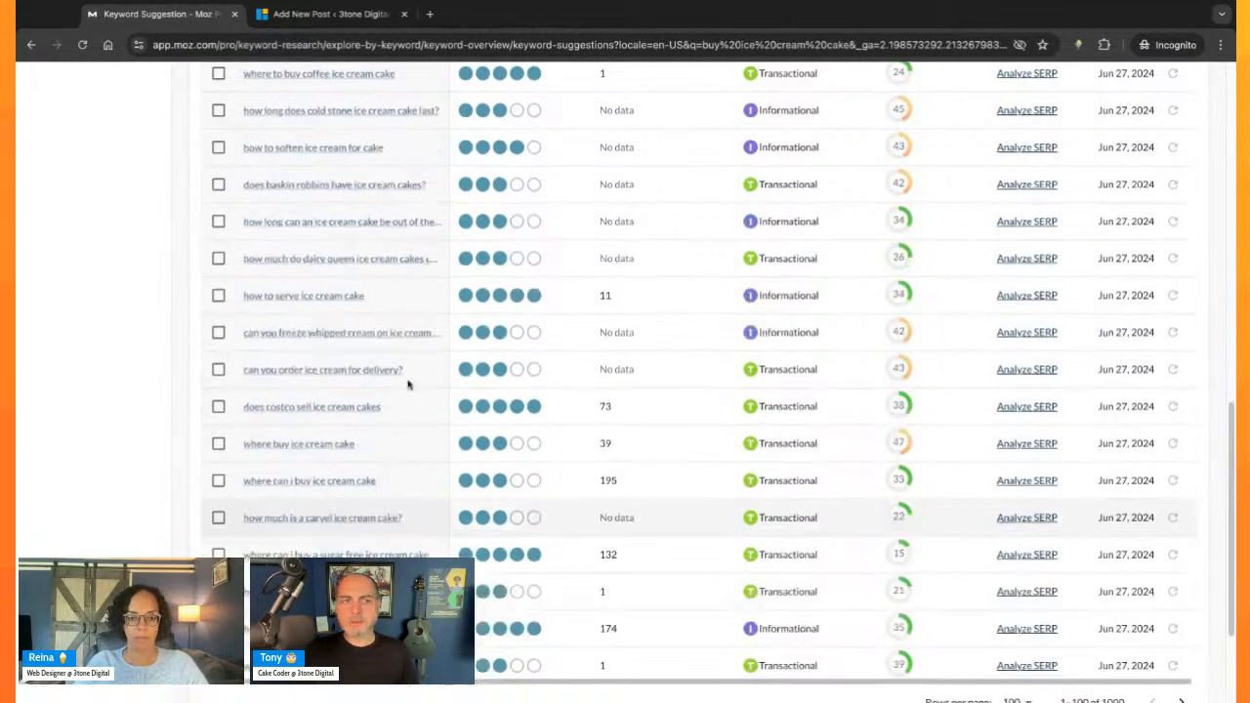
{"action": "scroll", "coordinate": [408, 384], "scroll_direction": "up", "scroll_amount": 6}
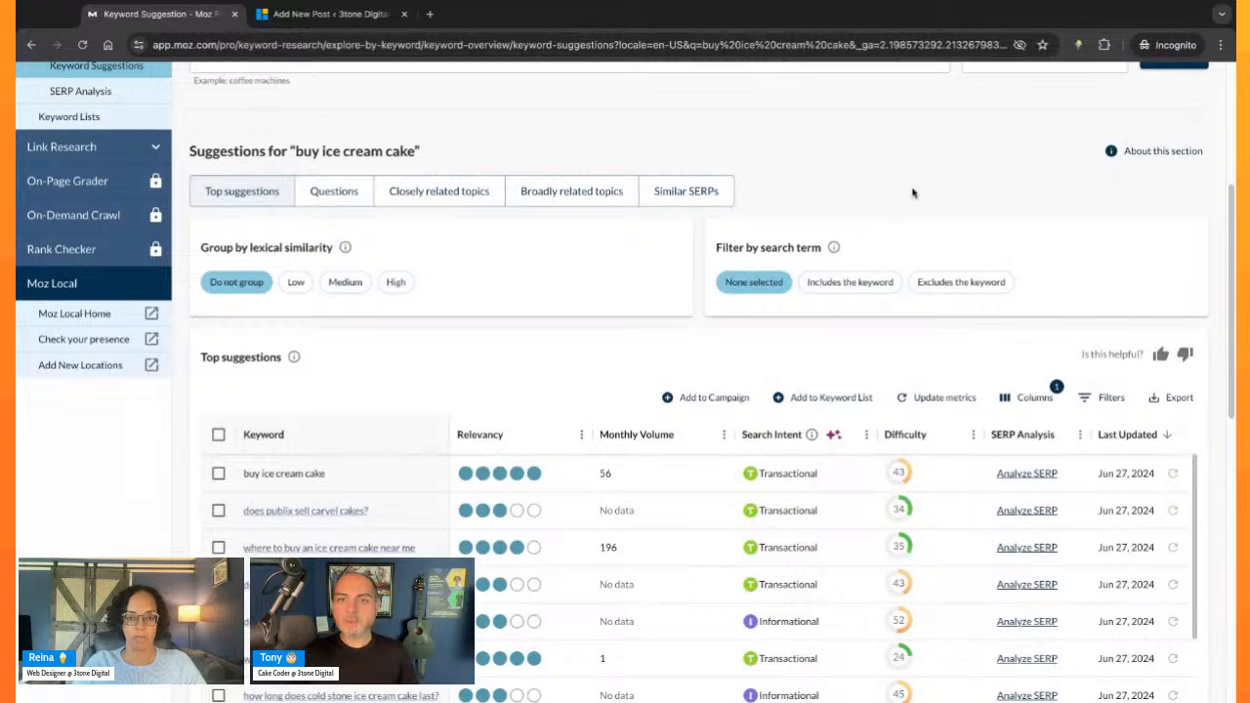
- Show the question-type suggestions for "buy ice cream cake" and bring the list of questions into view
{"action": "scroll", "coordinate": [912, 192], "scroll_direction": "up", "scroll_amount": 3}
{"action": "scroll", "coordinate": [744, 445], "scroll_direction": "down", "scroll_amount": 2}
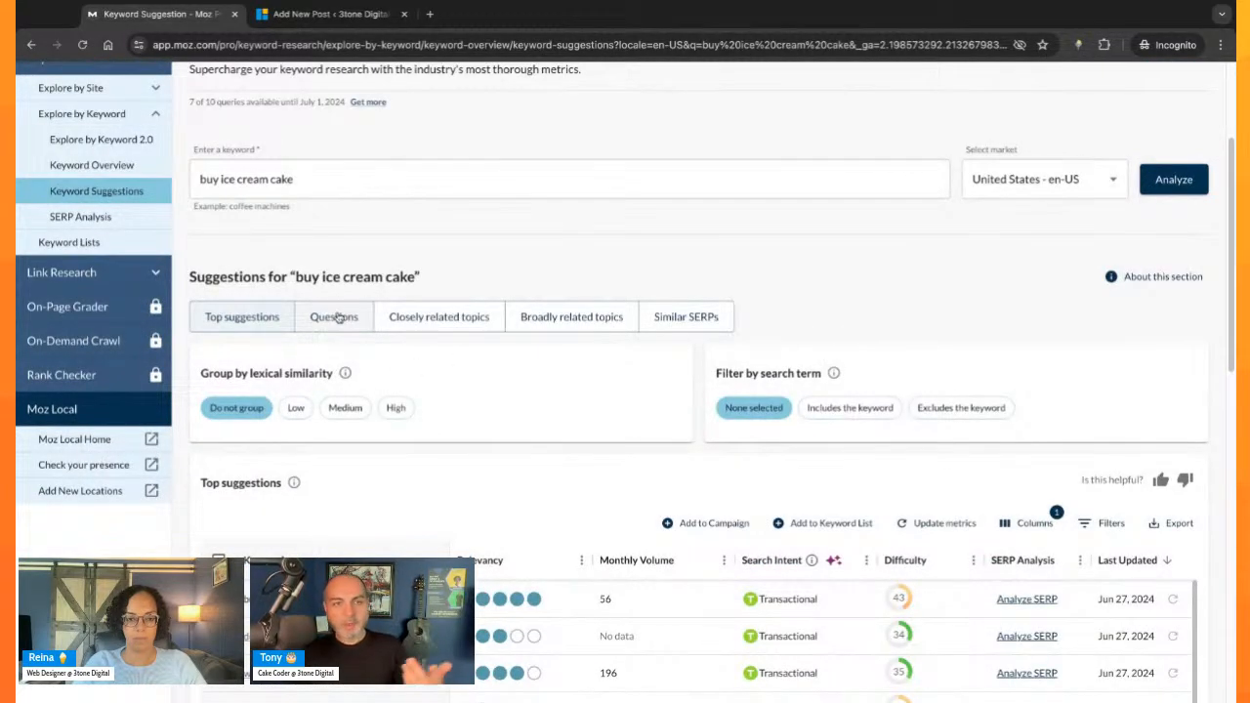
{"action": "left_click", "coordinate": [334, 316]}
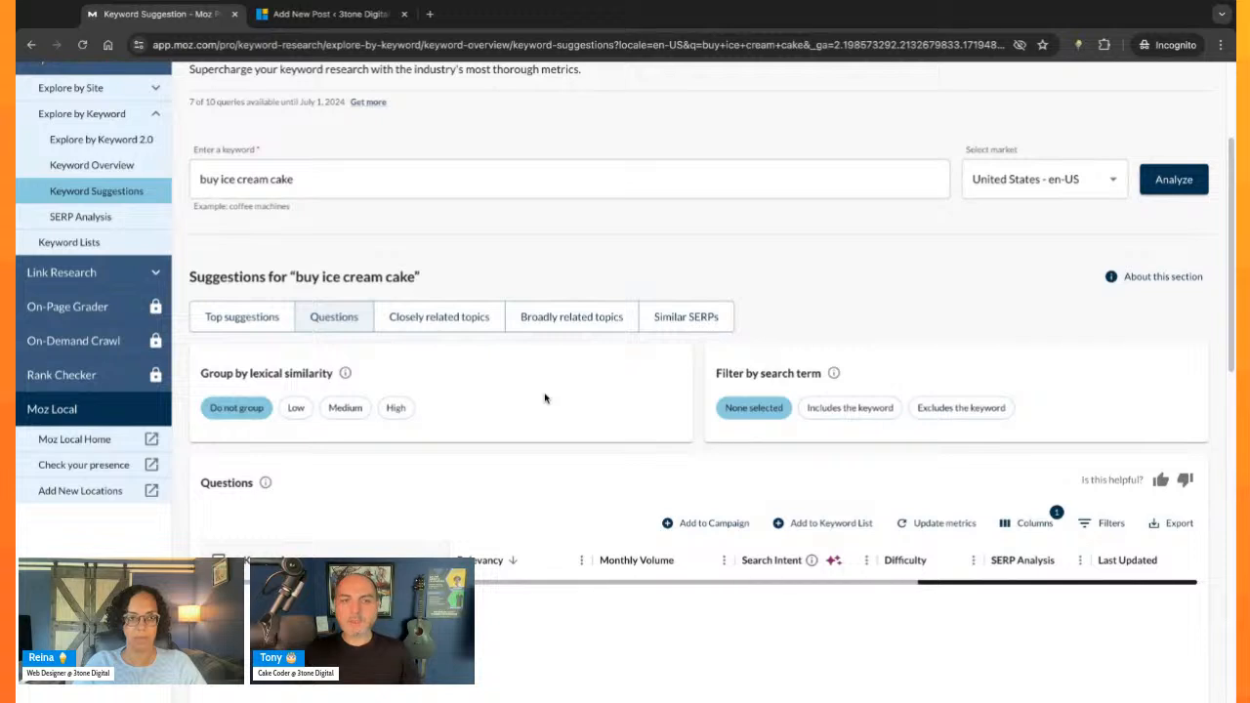
{"action": "scroll", "coordinate": [549, 401], "scroll_direction": "down", "scroll_amount": 2}
{"action": "scroll", "coordinate": [459, 361], "scroll_direction": "down", "scroll_amount": 1}
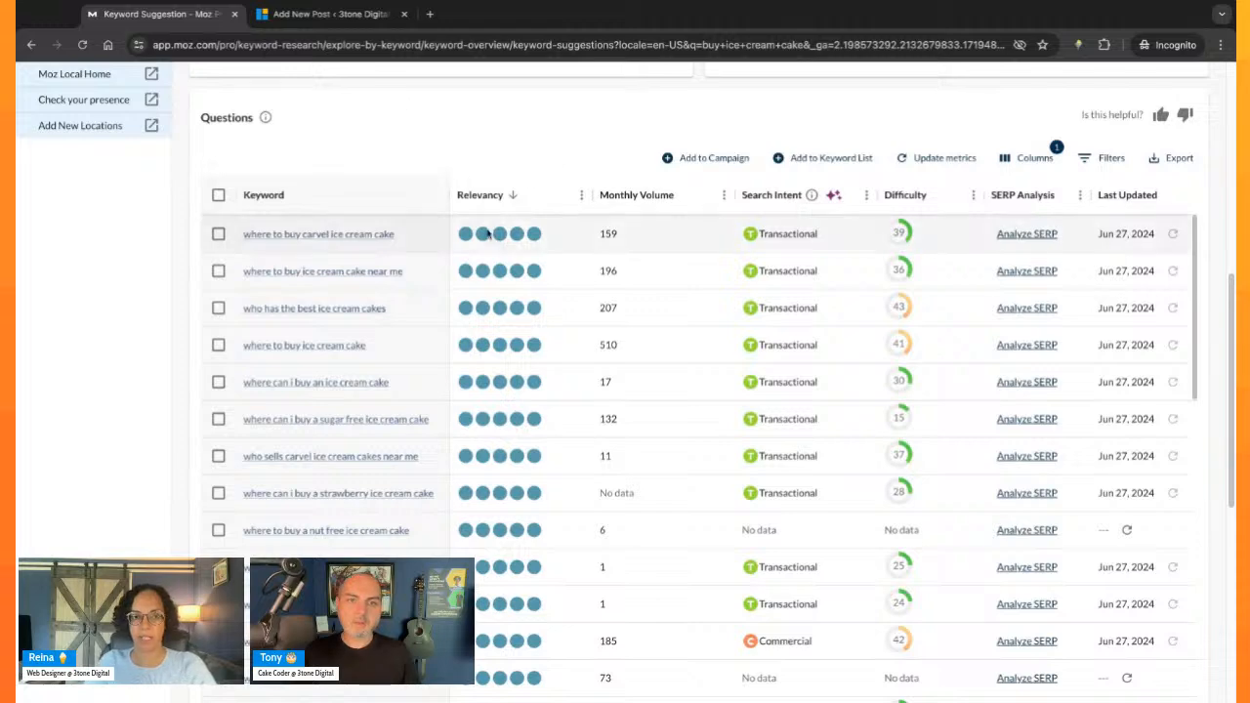
- Examine the most relevant questions, comparing where-to-buy and storage questions by monthly volume, search intent and difficulty
{"action": "scroll", "coordinate": [447, 395], "scroll_direction": "down", "scroll_amount": 1}
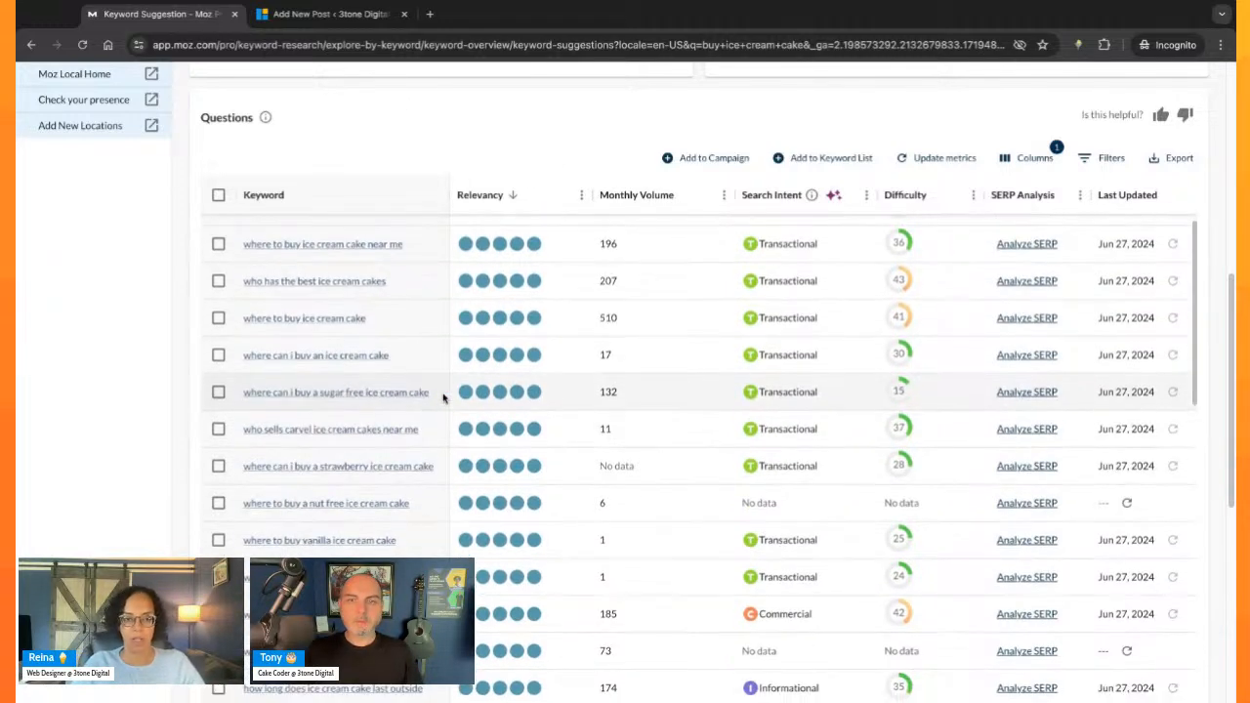
{"action": "scroll", "coordinate": [442, 397], "scroll_direction": "down", "scroll_amount": 3}
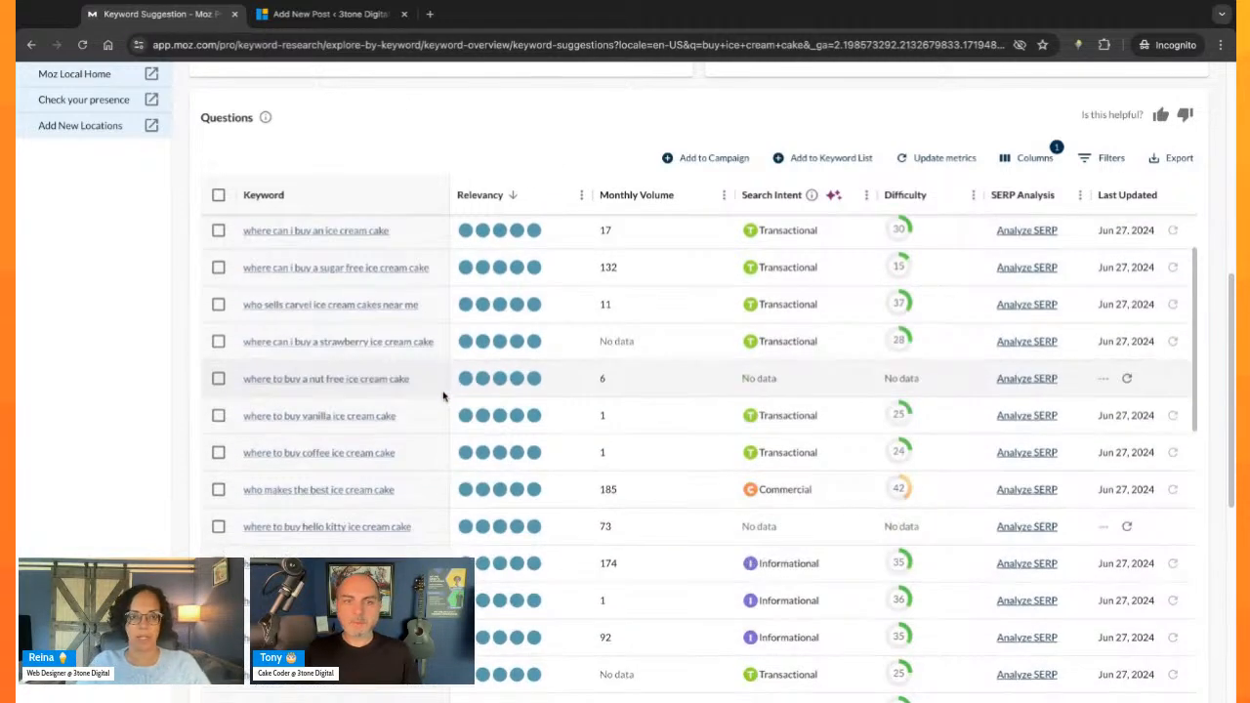
{"action": "scroll", "coordinate": [442, 396], "scroll_direction": "down", "scroll_amount": 2}
{"action": "scroll", "coordinate": [449, 394], "scroll_direction": "down", "scroll_amount": 1}
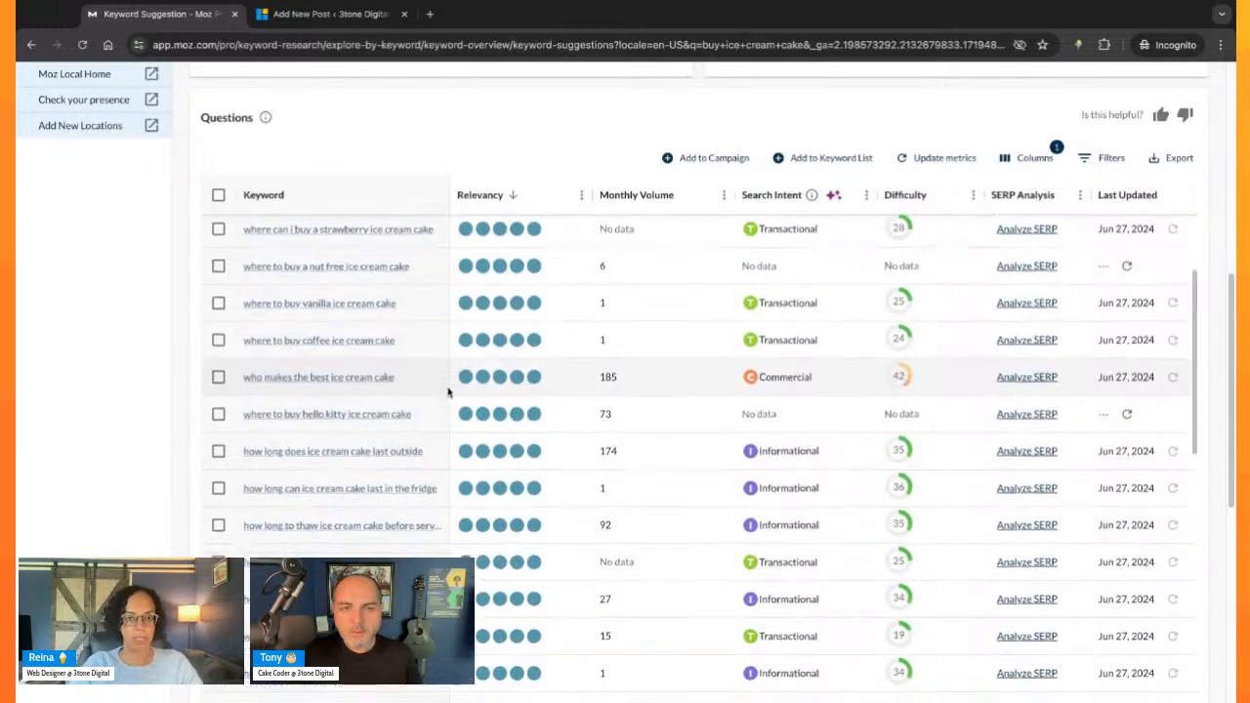
{"action": "scroll", "coordinate": [442, 410], "scroll_direction": "down", "scroll_amount": 3}
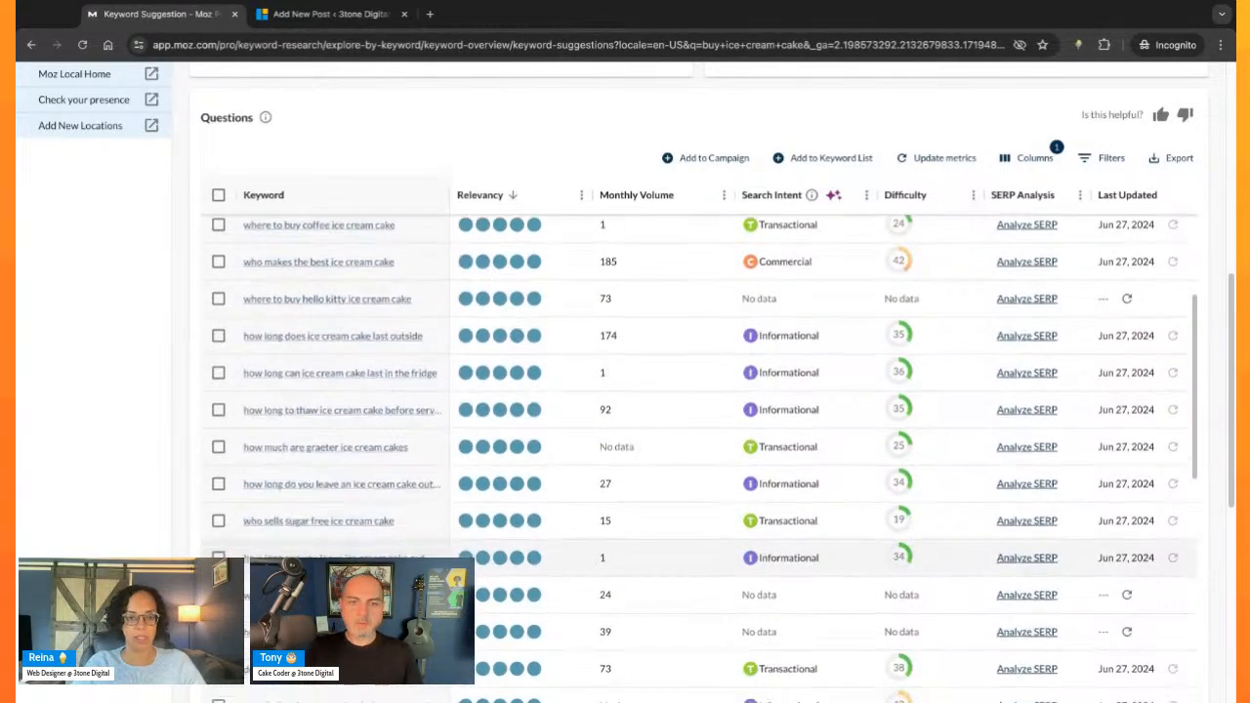
{"action": "scroll", "coordinate": [703, 459], "scroll_direction": "down", "scroll_amount": 3}
{"action": "scroll", "coordinate": [703, 449], "scroll_direction": "down", "scroll_amount": 8}
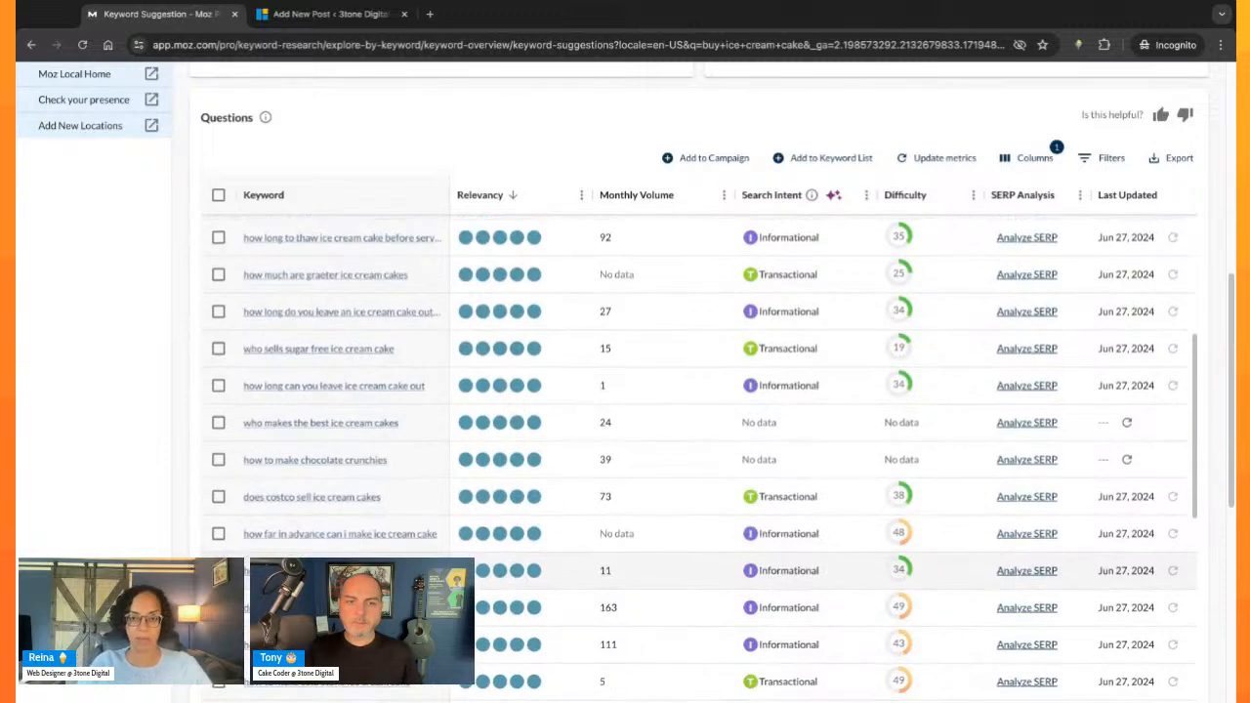
- Examine the remaining, less relevant question suggestions down to the end of the list, comparing monthly volume, search intent and difficulty
{"action": "scroll", "coordinate": [437, 554], "scroll_direction": "down", "scroll_amount": 5}
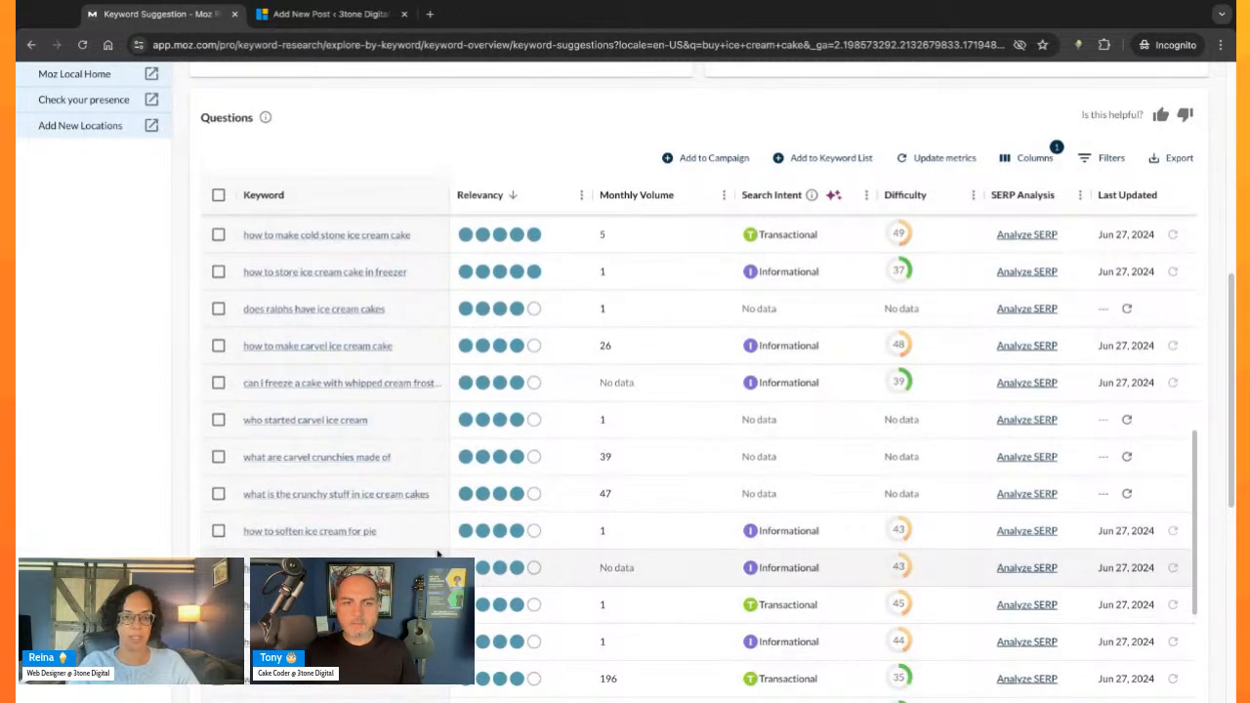
{"action": "scroll", "coordinate": [437, 554], "scroll_direction": "down", "scroll_amount": 5}
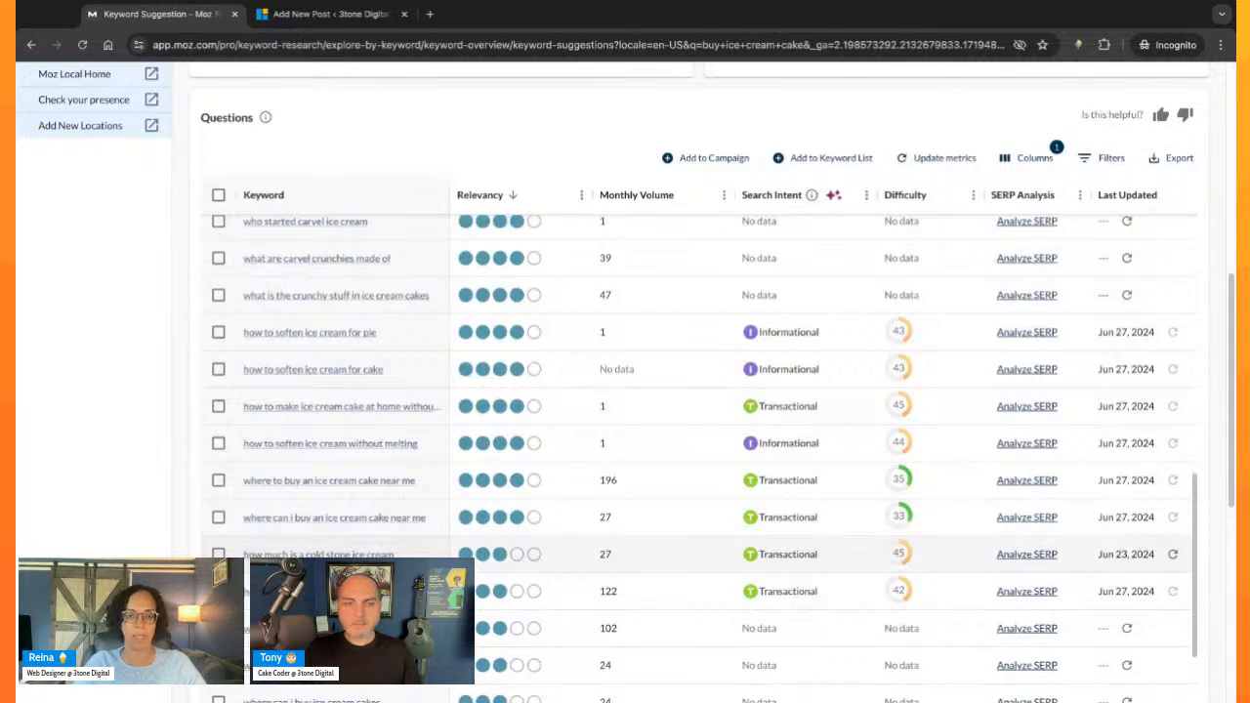
{"action": "scroll", "coordinate": [697, 457], "scroll_direction": "down", "scroll_amount": 8}
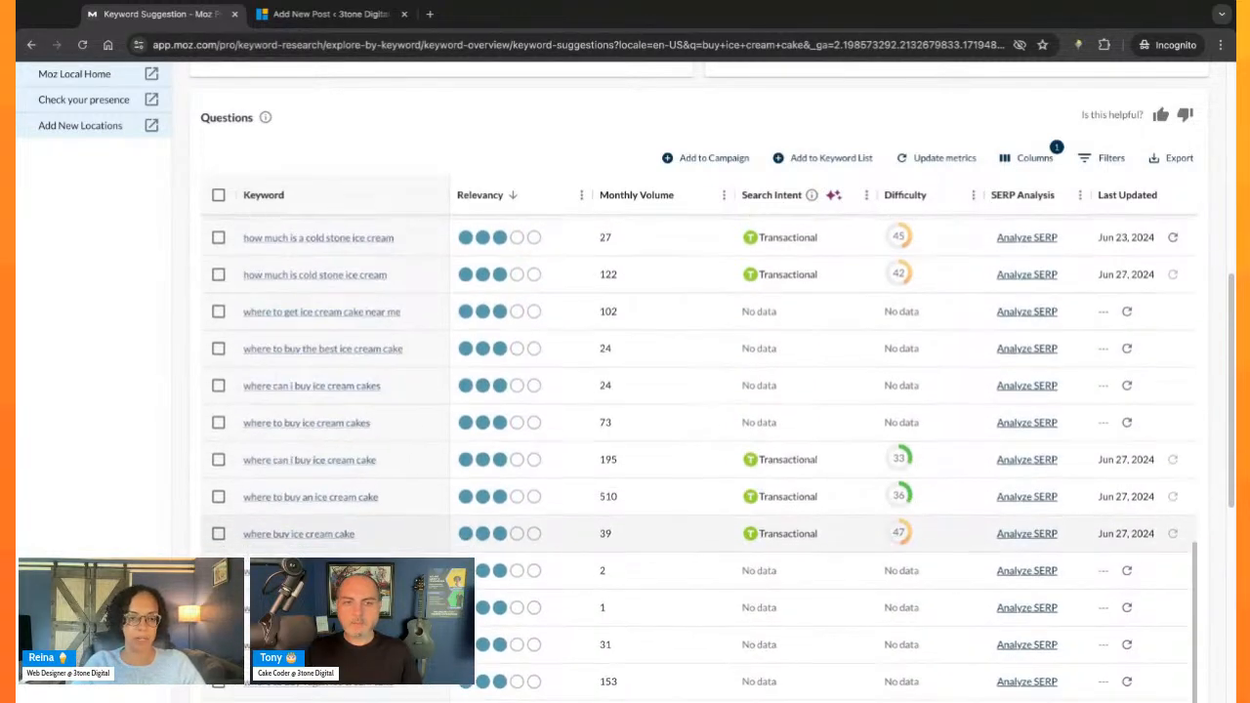
{"action": "scroll", "coordinate": [697, 458], "scroll_direction": "down", "scroll_amount": 11}
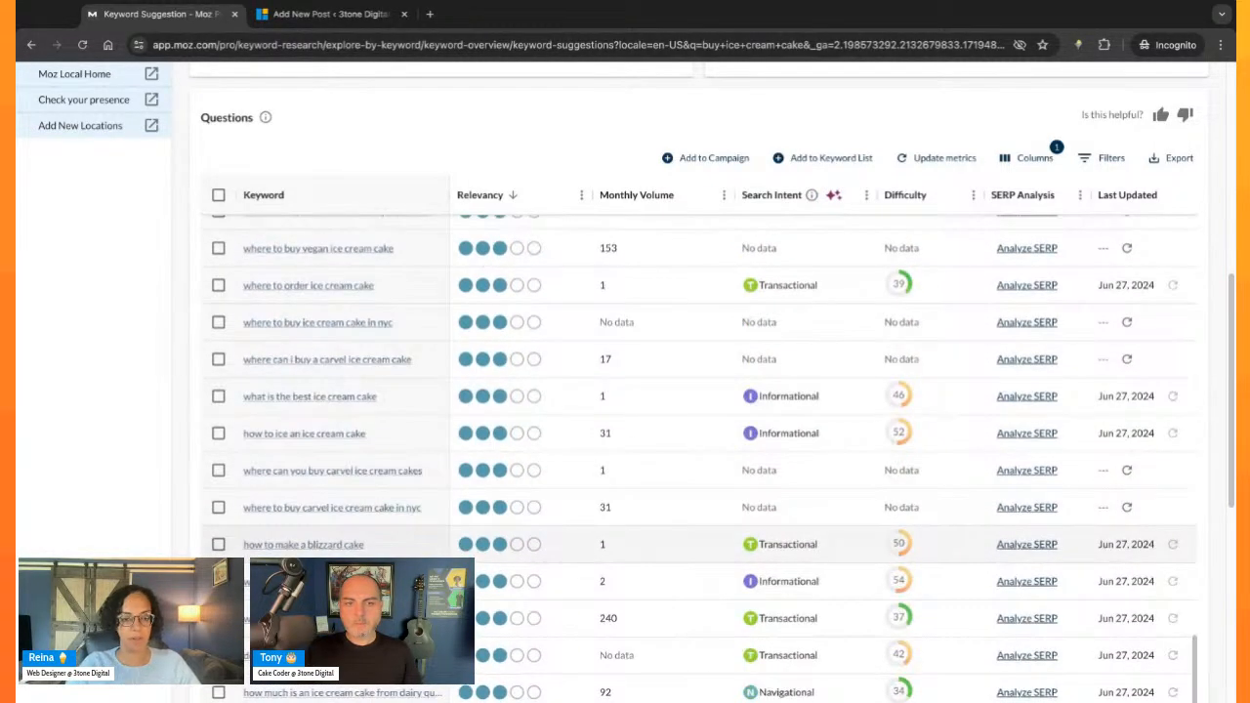
{"action": "scroll", "coordinate": [697, 543], "scroll_direction": "down", "scroll_amount": 2}
{"action": "scroll", "coordinate": [394, 488], "scroll_direction": "down", "scroll_amount": 2}
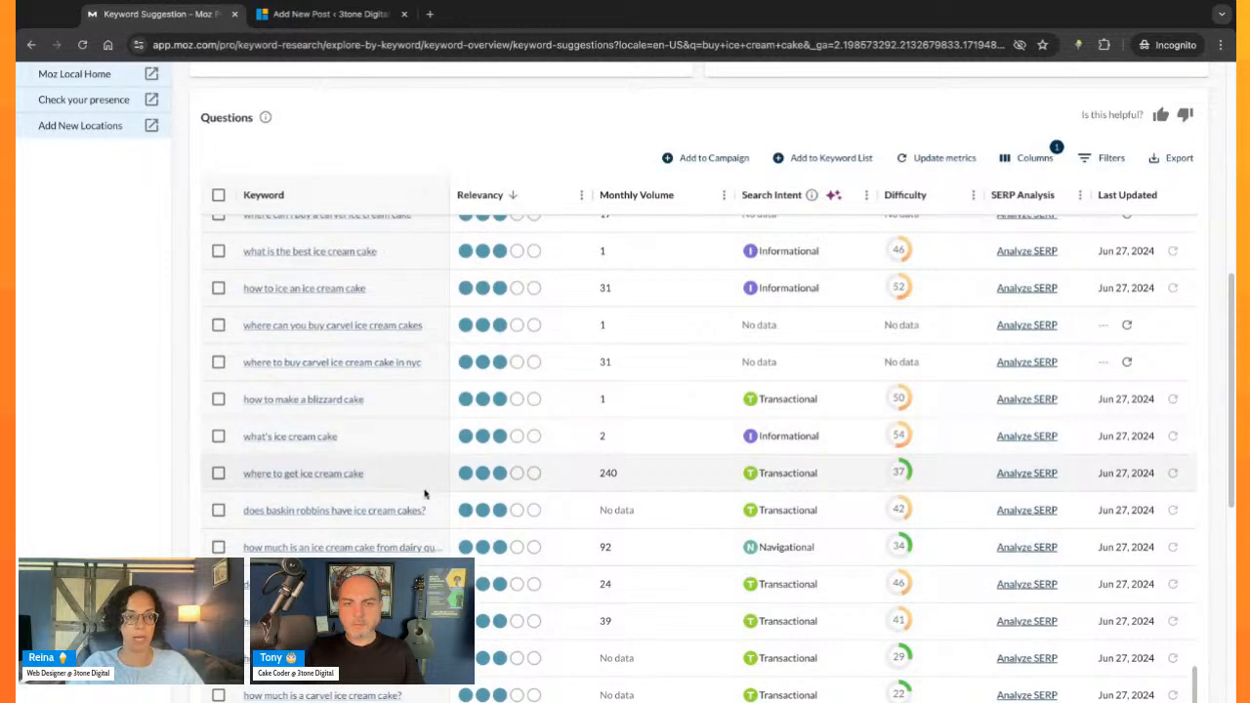
{"action": "scroll", "coordinate": [420, 479], "scroll_direction": "down", "scroll_amount": 2}
{"action": "scroll", "coordinate": [427, 499], "scroll_direction": "down", "scroll_amount": 2}
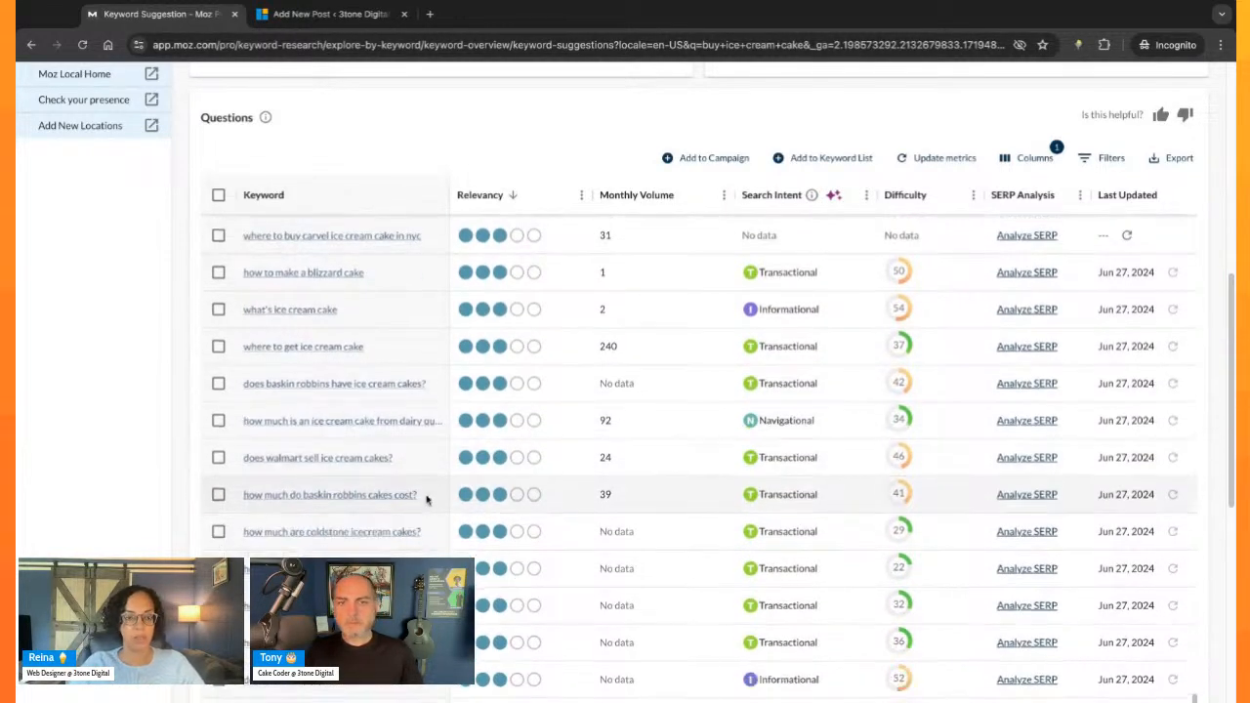
{"action": "scroll", "coordinate": [419, 495], "scroll_direction": "down", "scroll_amount": 15}
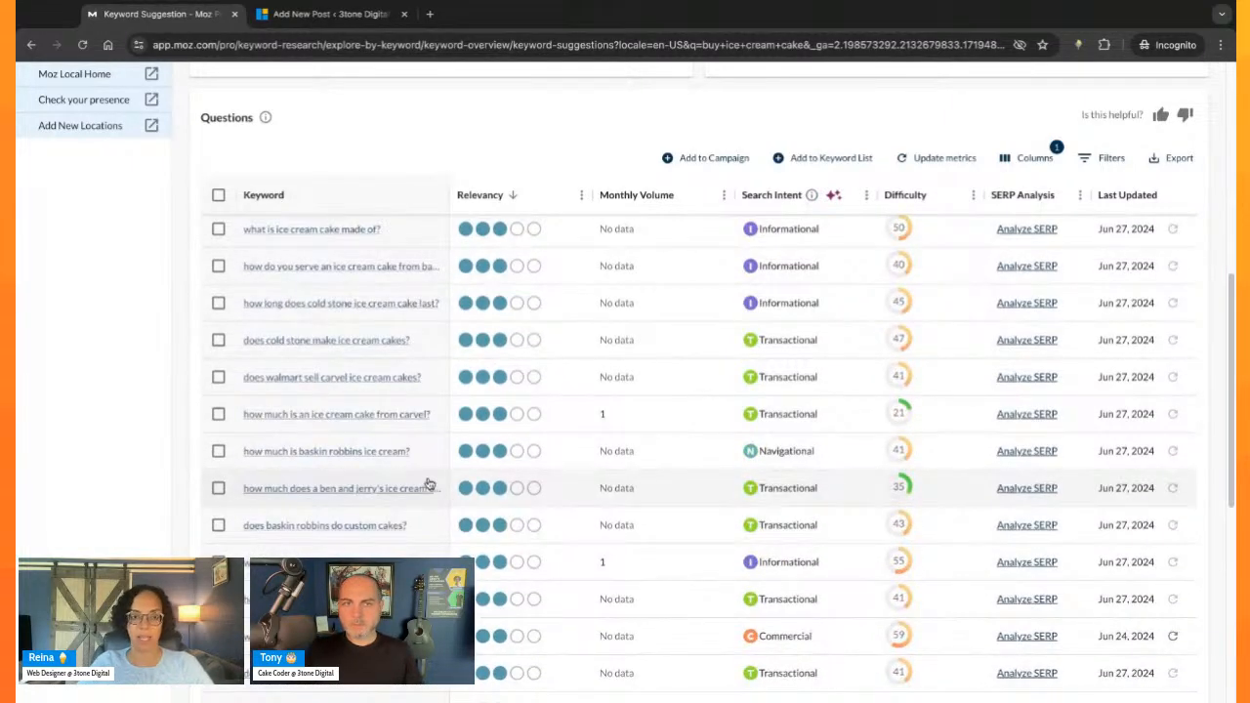
- Group the questions by high lexical similarity, widen the keyword group column to fit the full names, and skim the groups
{"action": "scroll", "coordinate": [427, 485], "scroll_direction": "up", "scroll_amount": 15}
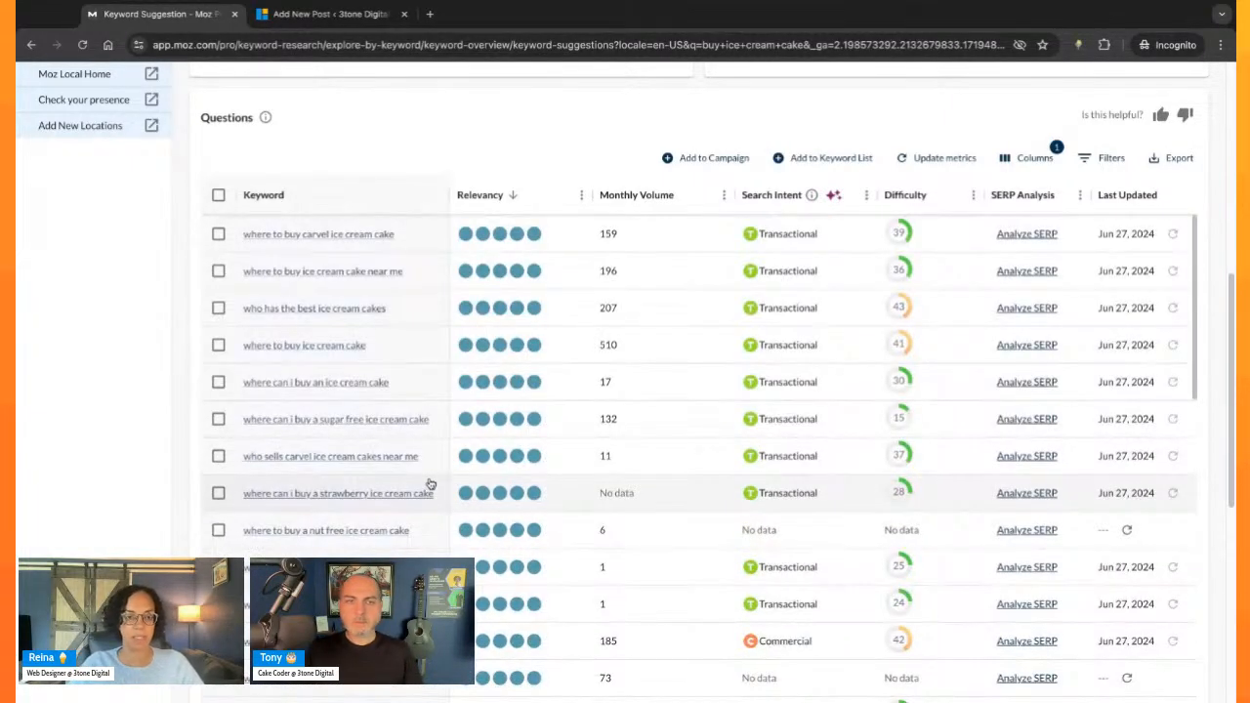
{"action": "scroll", "coordinate": [430, 484], "scroll_direction": "up", "scroll_amount": 2}
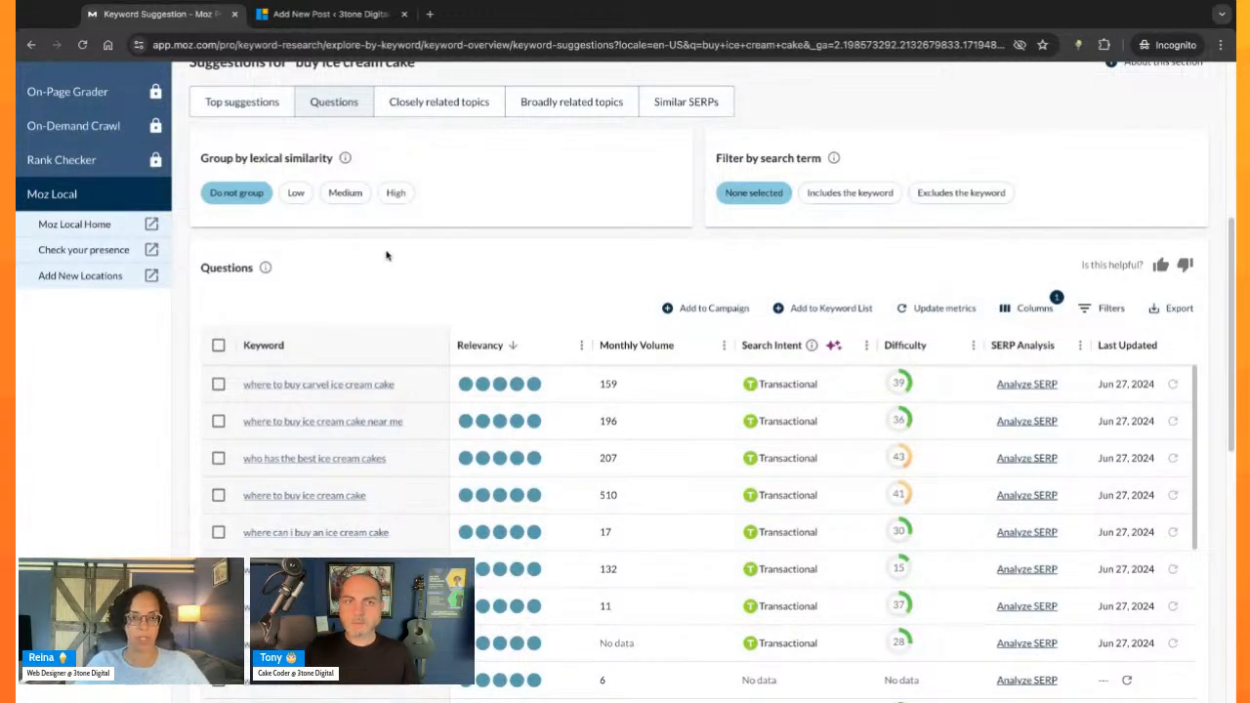
{"action": "scroll", "coordinate": [389, 259], "scroll_direction": "up", "scroll_amount": 1}
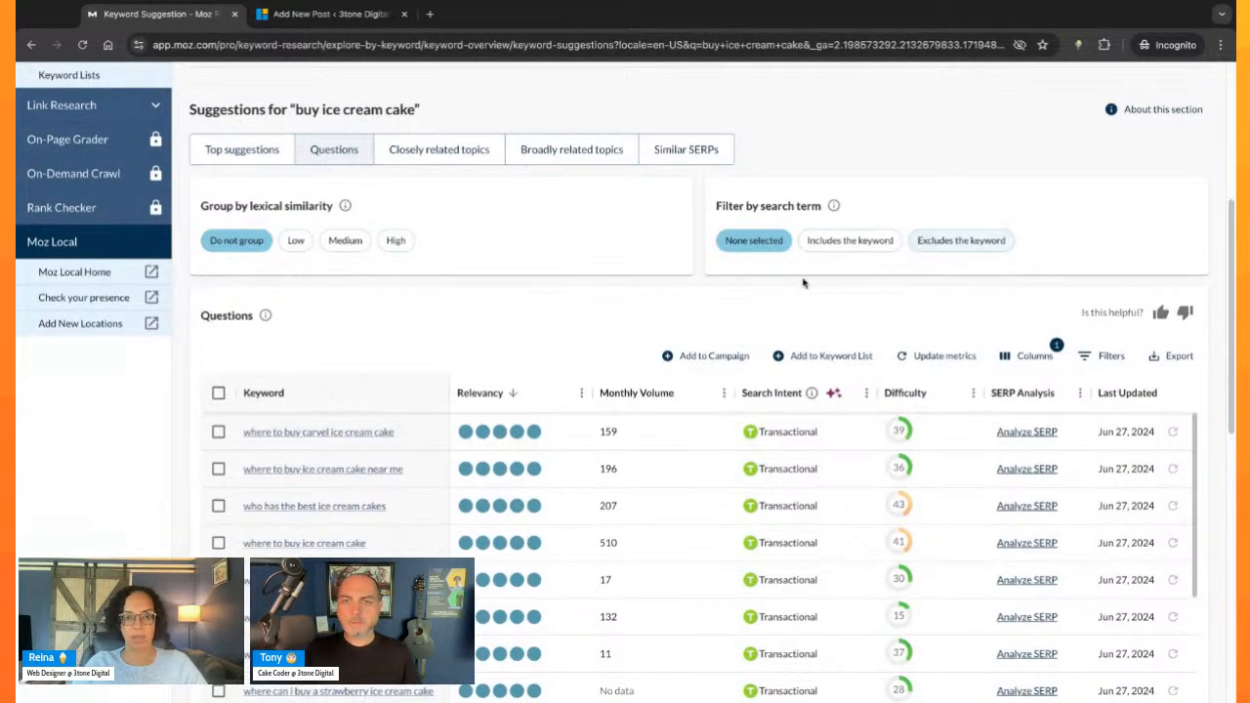
{"action": "left_click", "coordinate": [397, 240]}
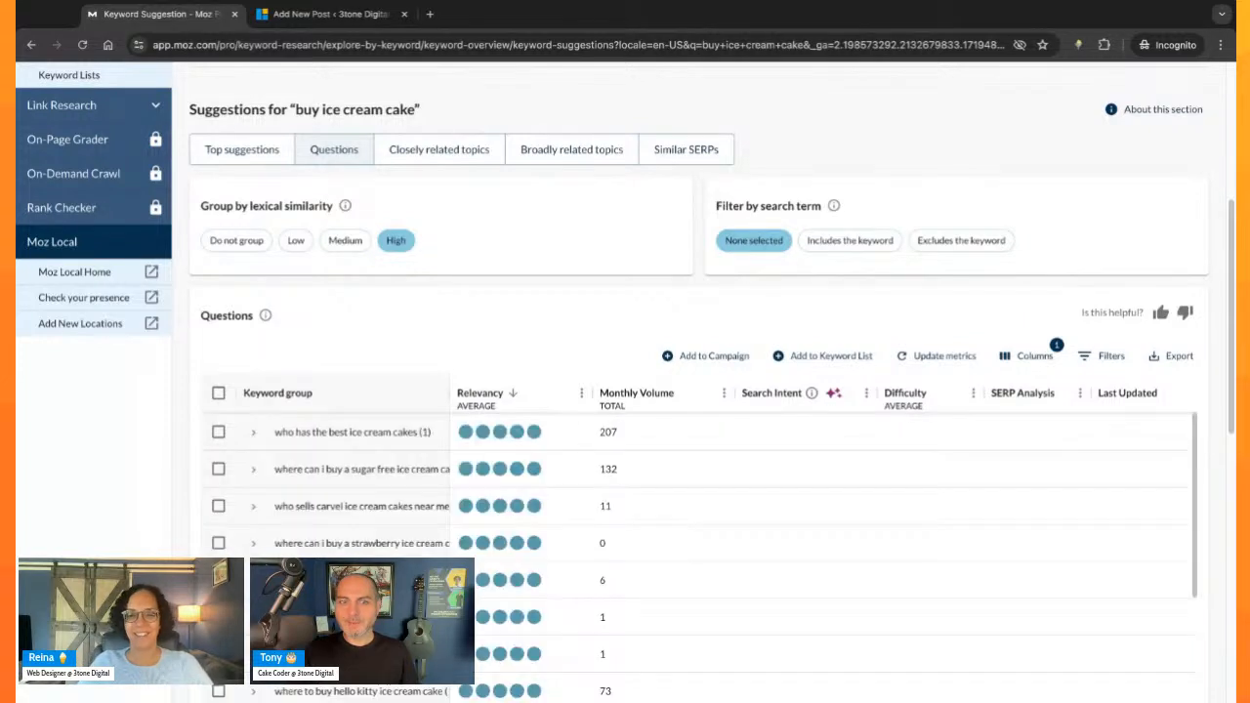
{"action": "double_click", "coordinate": [445, 389]}
{"action": "scroll", "coordinate": [452, 442], "scroll_direction": "down", "scroll_amount": 1}
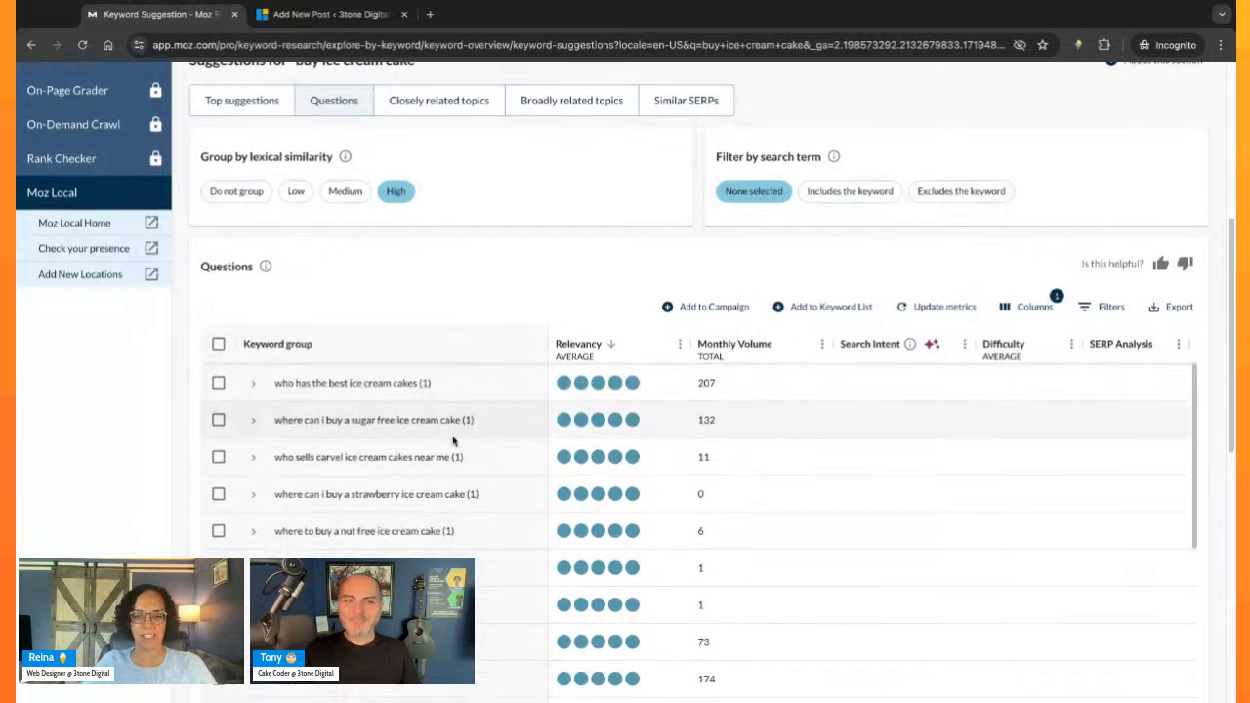
{"action": "scroll", "coordinate": [452, 442], "scroll_direction": "down", "scroll_amount": 10}
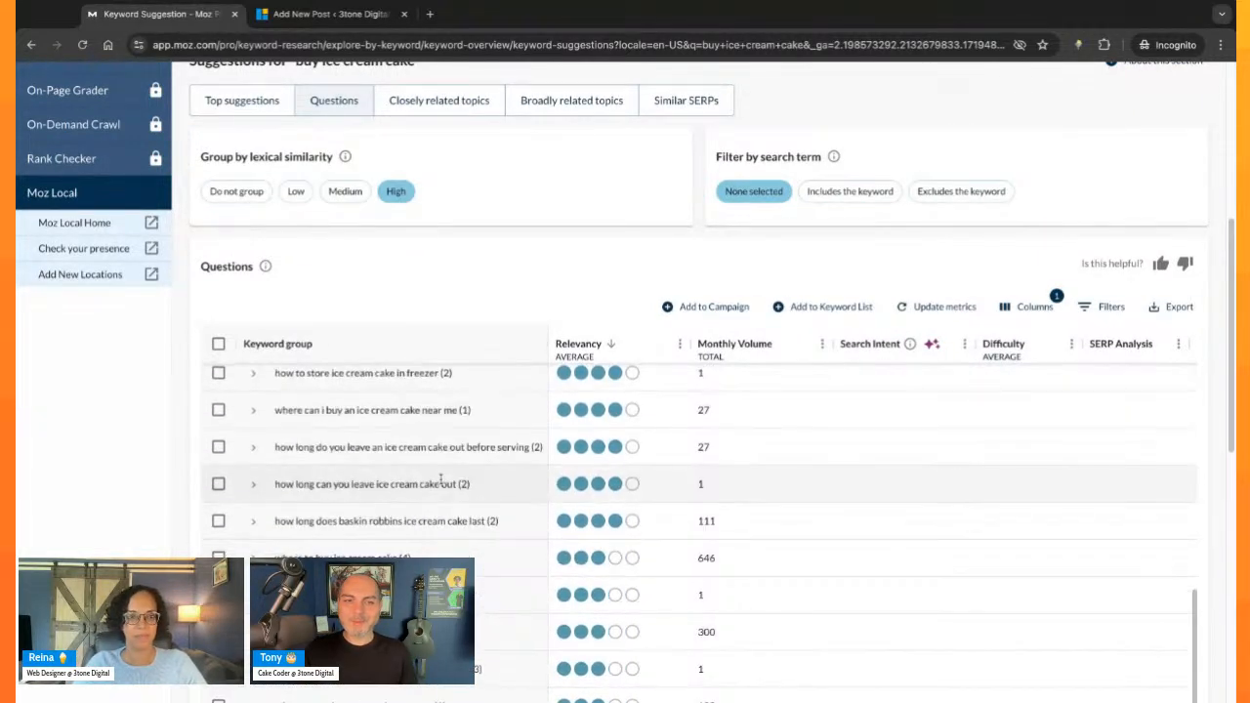
{"action": "scroll", "coordinate": [440, 478], "scroll_direction": "down", "scroll_amount": 2}
{"action": "scroll", "coordinate": [438, 479], "scroll_direction": "up", "scroll_amount": 4}
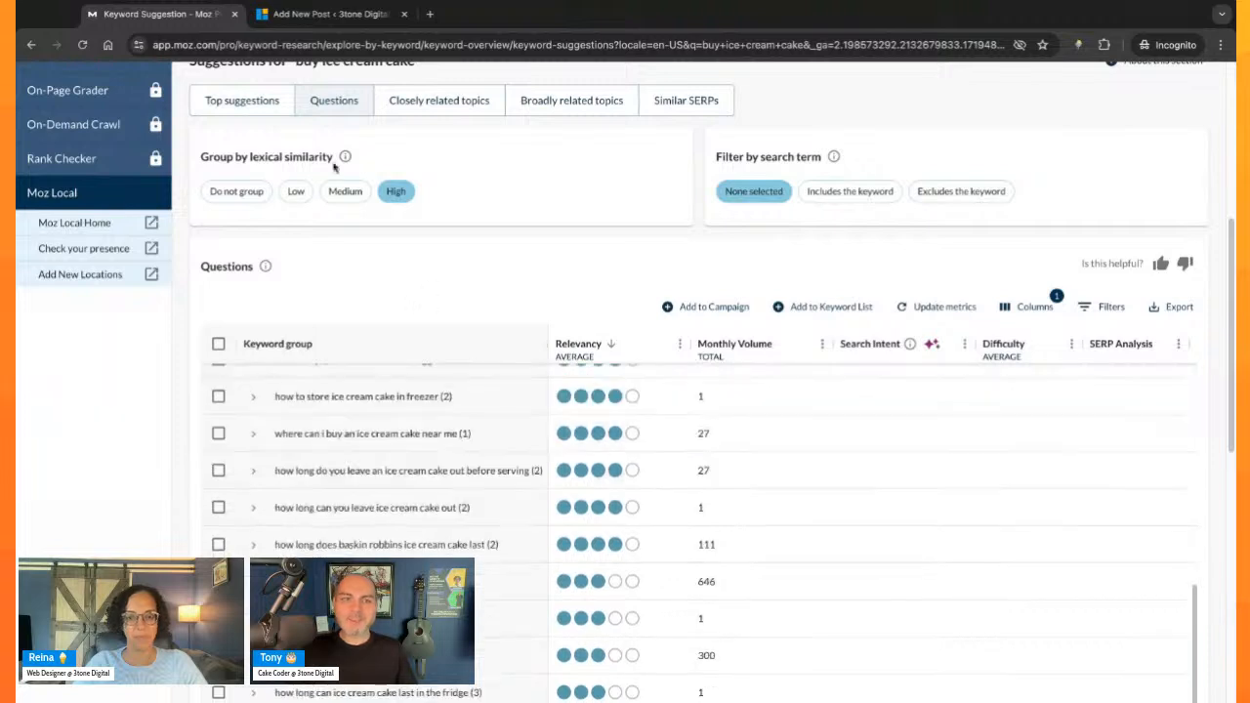
- Set the questions back to ungrouped and return to the individual questions under the "buy ice cream cake" suggestions heading
{"action": "left_click", "coordinate": [239, 192]}
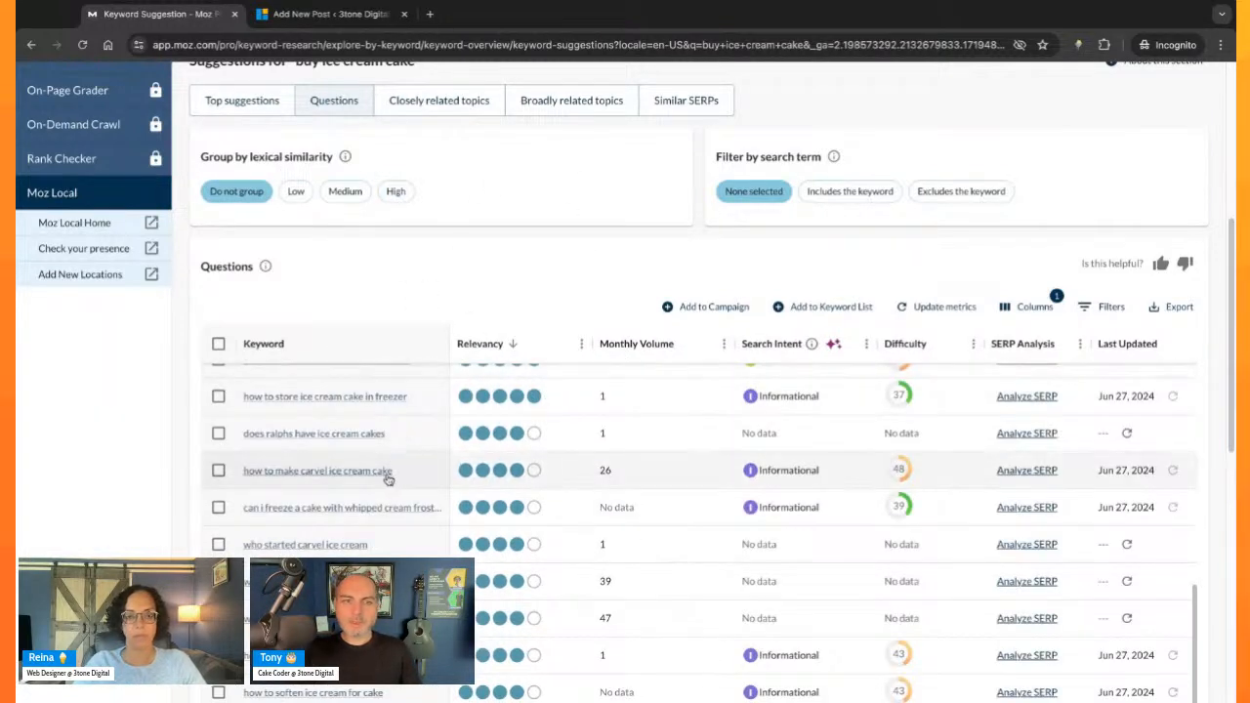
{"action": "scroll", "coordinate": [385, 474], "scroll_direction": "up", "scroll_amount": 5}
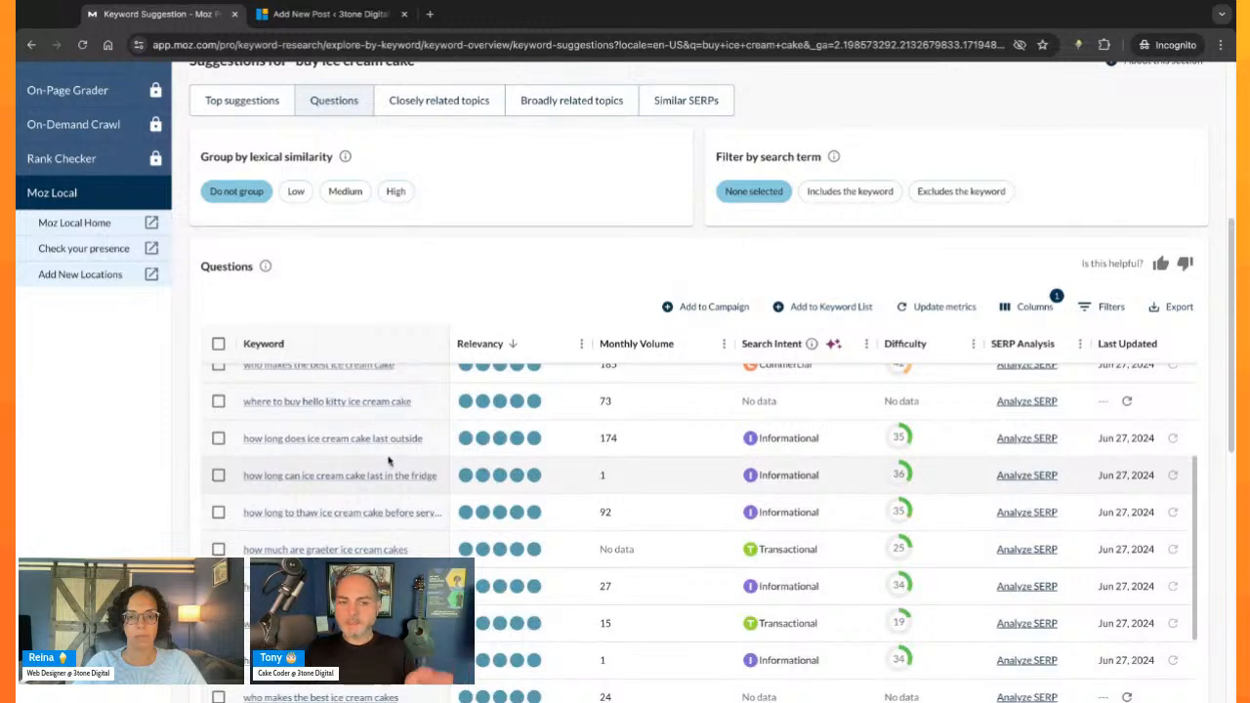
{"action": "scroll", "coordinate": [389, 459], "scroll_direction": "up", "scroll_amount": 3}
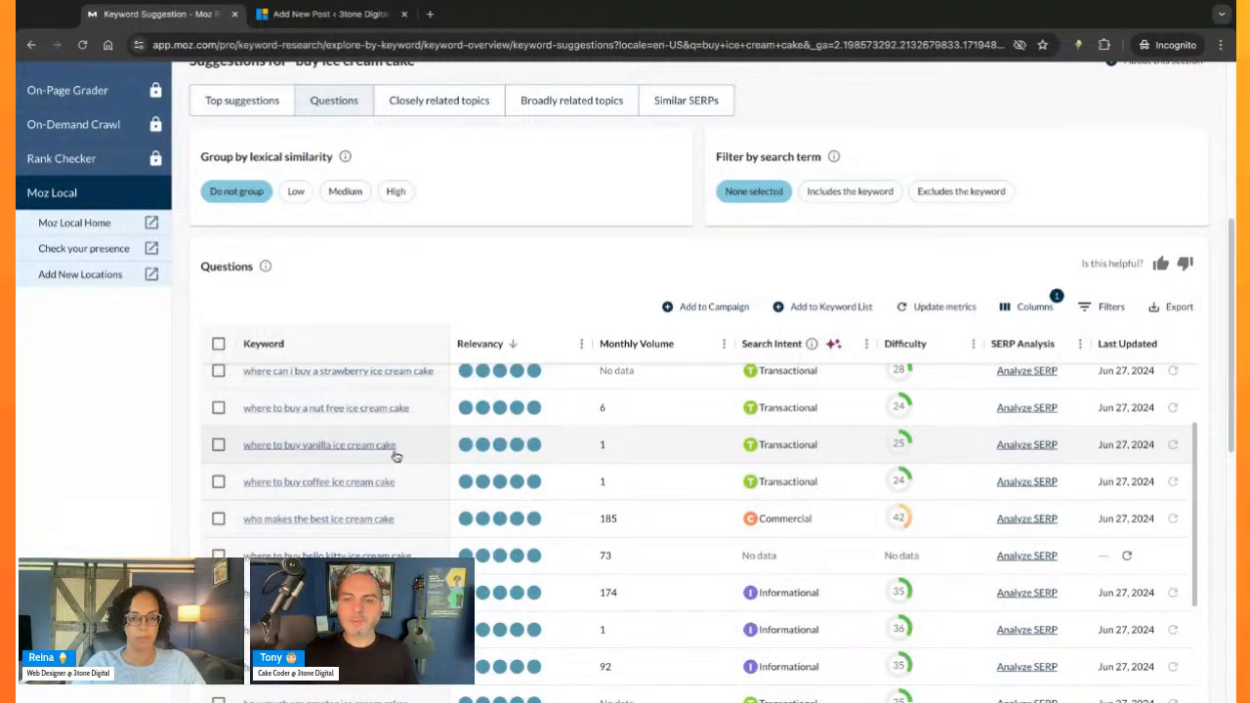
{"action": "scroll", "coordinate": [396, 456], "scroll_direction": "up", "scroll_amount": 2}
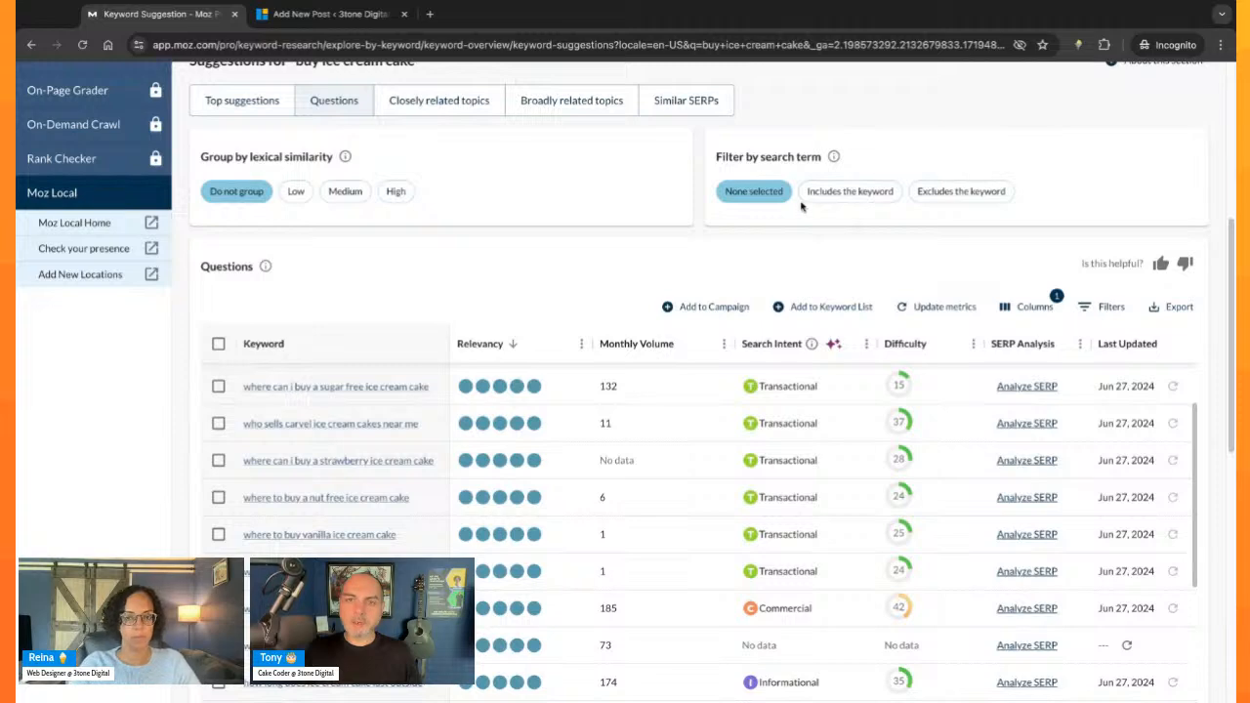
{"action": "scroll", "coordinate": [419, 142], "scroll_direction": "up", "scroll_amount": 2}
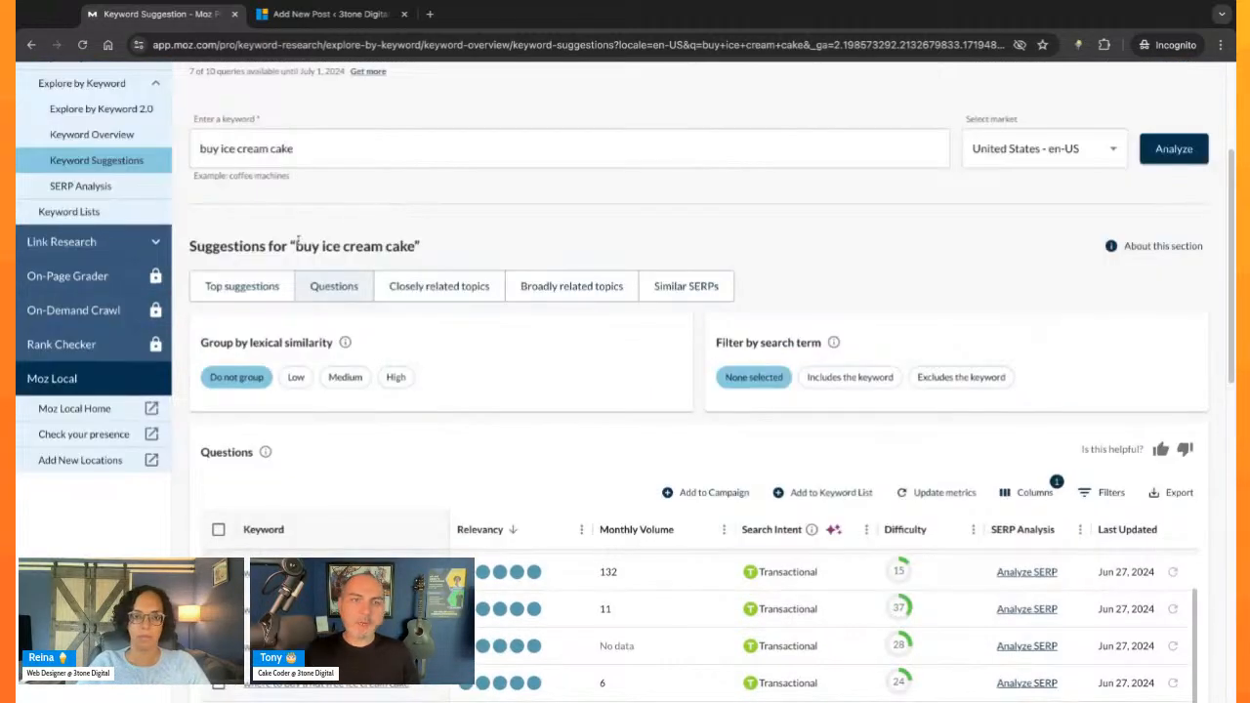
- Review the most relevant ungrouped questions again, from where to buy flavoured or sugar-free cakes to how long ice cream cake lasts
{"action": "scroll", "coordinate": [346, 443], "scroll_direction": "down", "scroll_amount": 2}
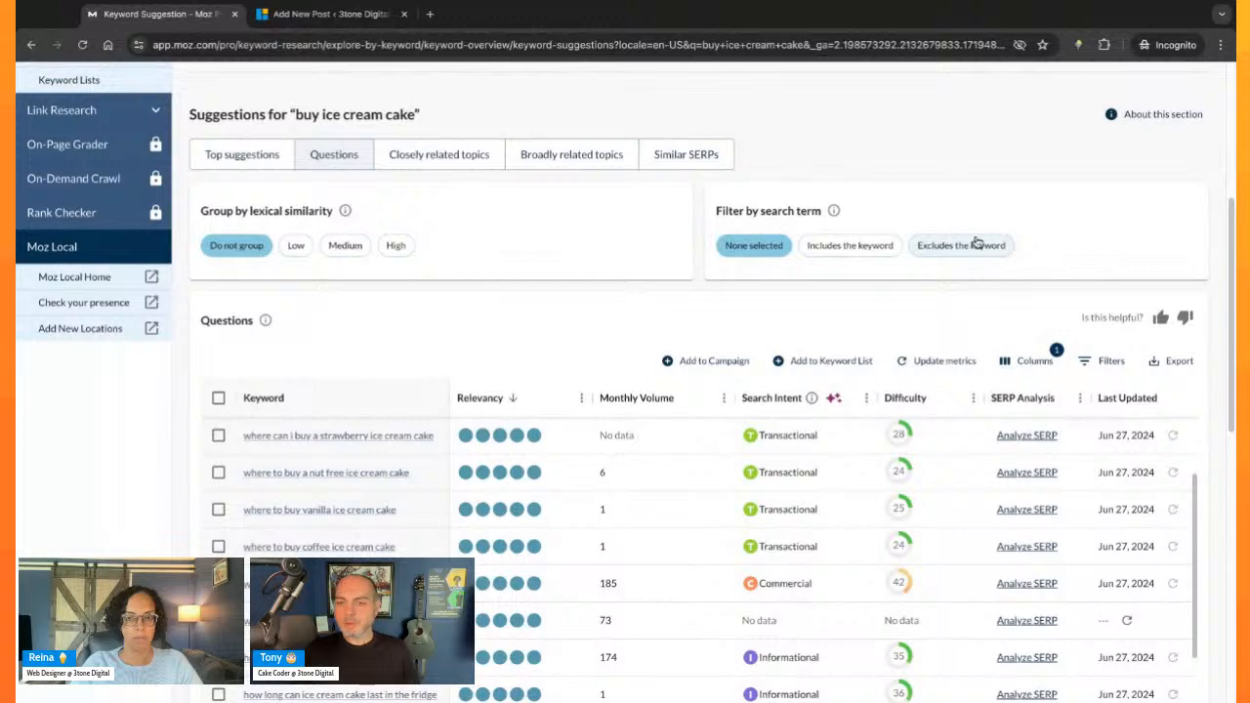
{"action": "scroll", "coordinate": [395, 341], "scroll_direction": "down", "scroll_amount": 1}
{"action": "scroll", "coordinate": [402, 379], "scroll_direction": "down", "scroll_amount": 1}
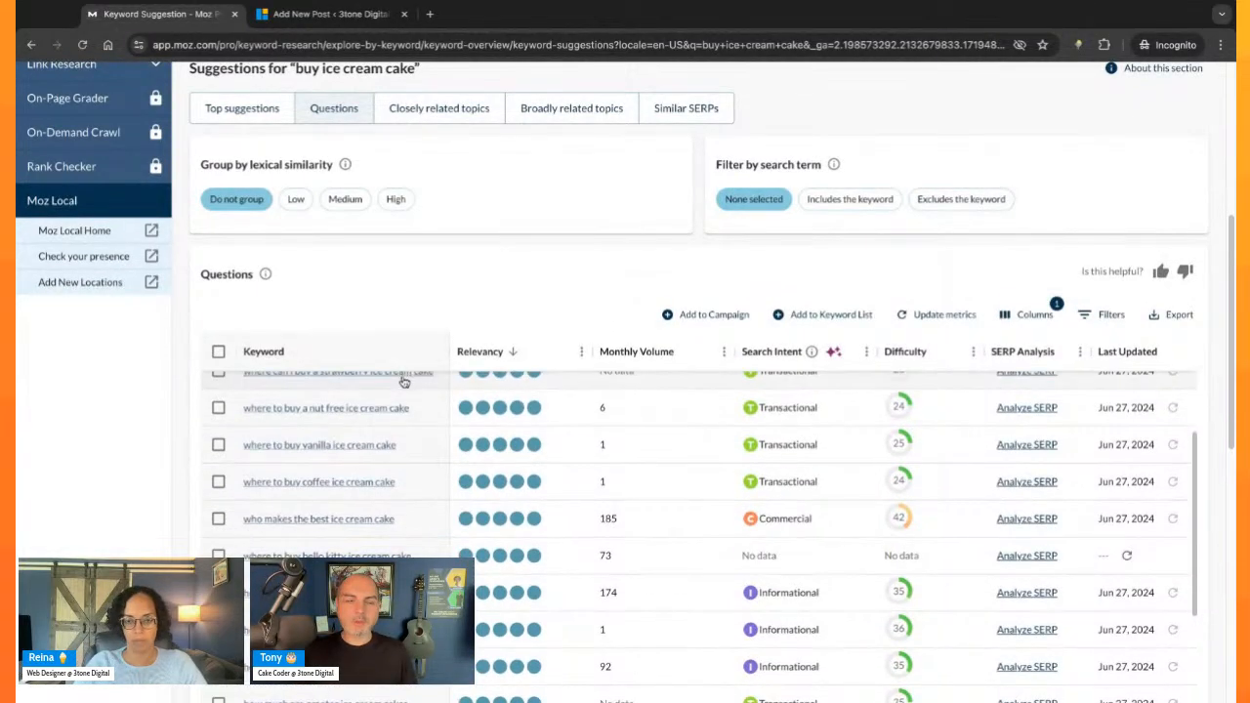
{"action": "scroll", "coordinate": [358, 460], "scroll_direction": "up", "scroll_amount": 3}
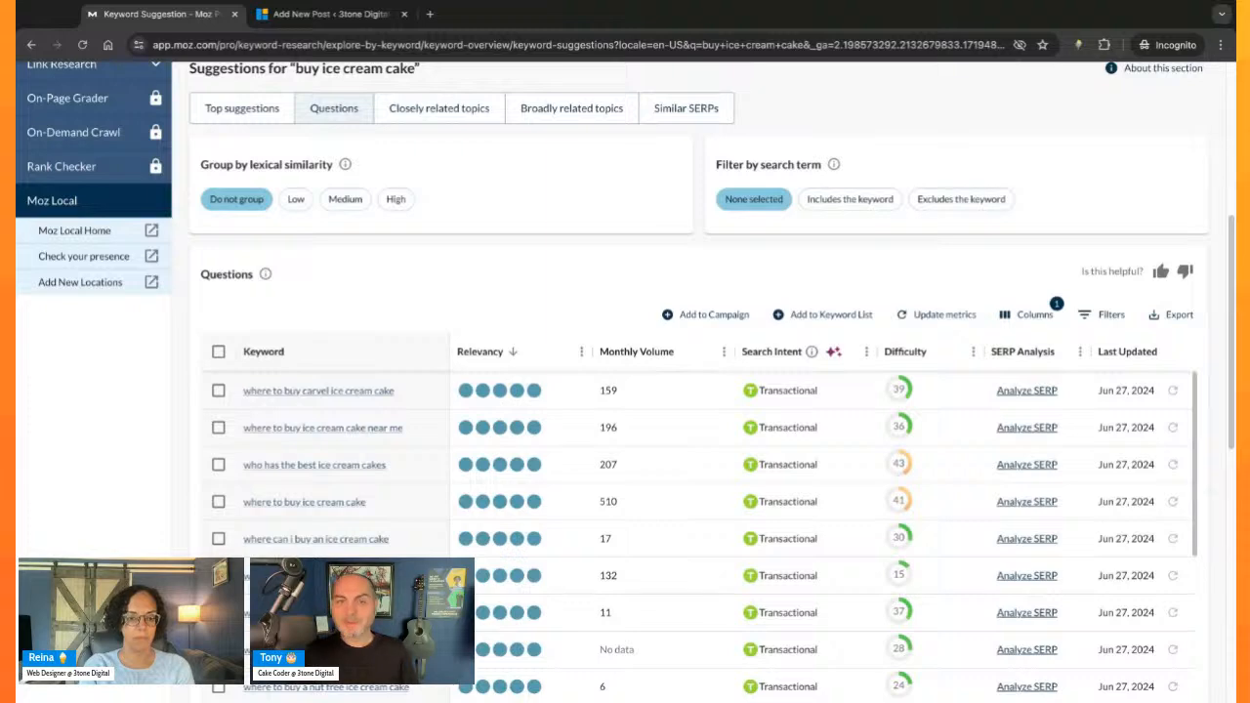
{"action": "scroll", "coordinate": [399, 292], "scroll_direction": "down", "scroll_amount": 1}
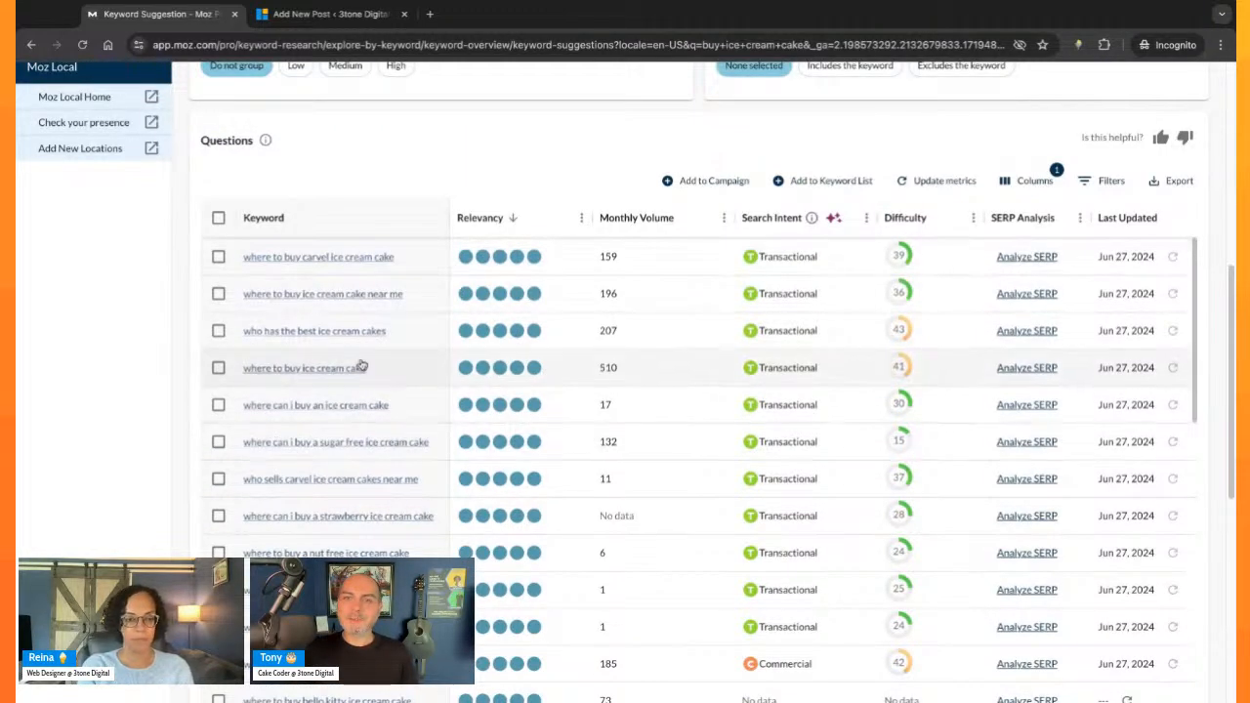
{"action": "scroll", "coordinate": [360, 366], "scroll_direction": "down", "scroll_amount": 1}
{"action": "scroll", "coordinate": [958, 128], "scroll_direction": "up", "scroll_amount": 1}
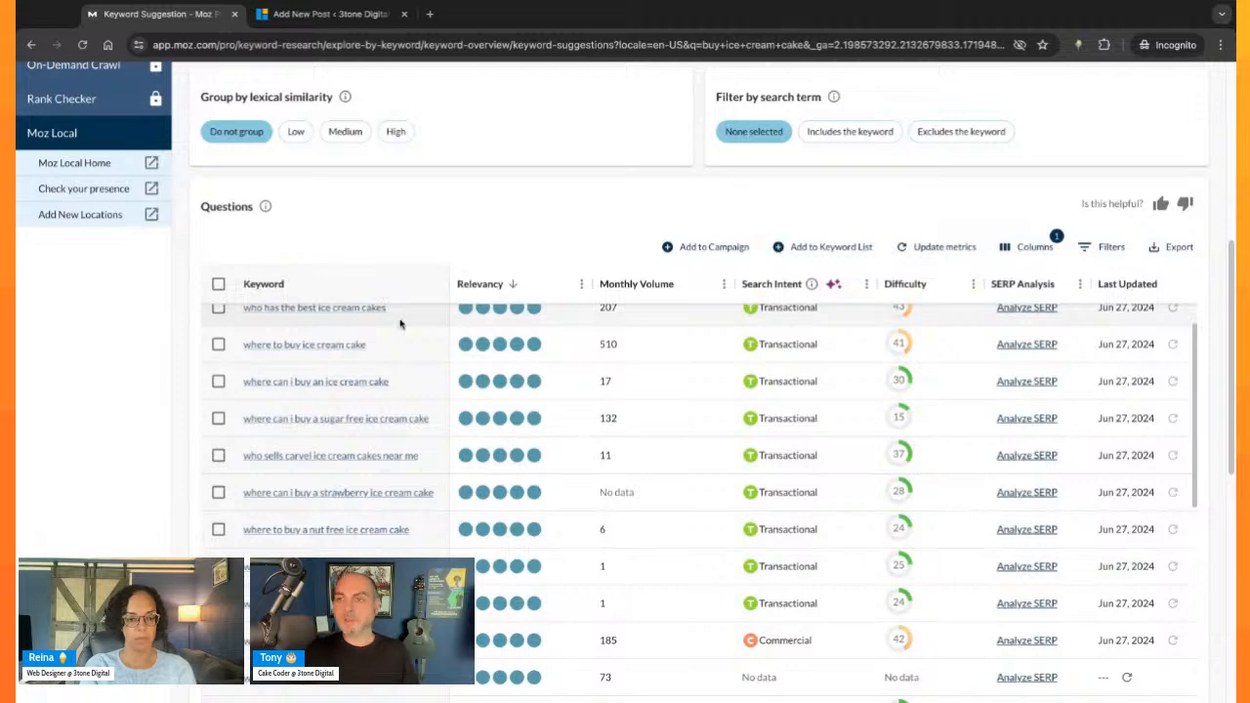
{"action": "scroll", "coordinate": [400, 323], "scroll_direction": "down", "scroll_amount": 3}
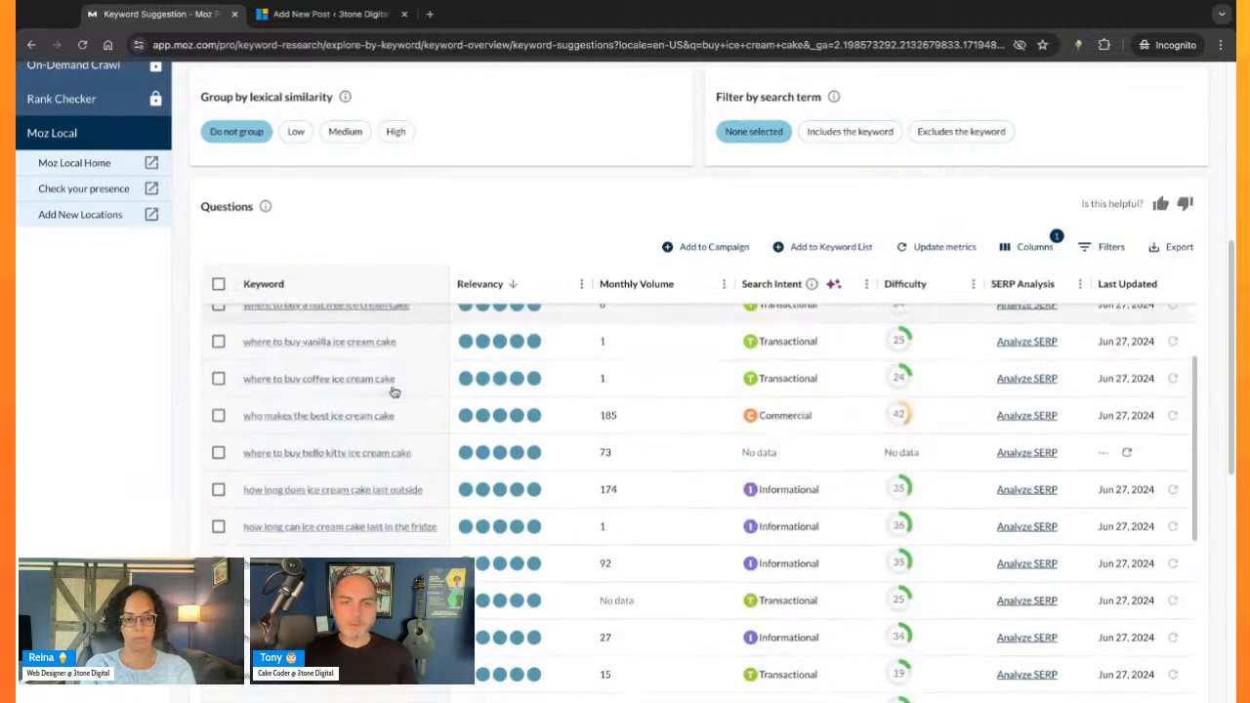
{"action": "scroll", "coordinate": [436, 373], "scroll_direction": "up", "scroll_amount": 5}
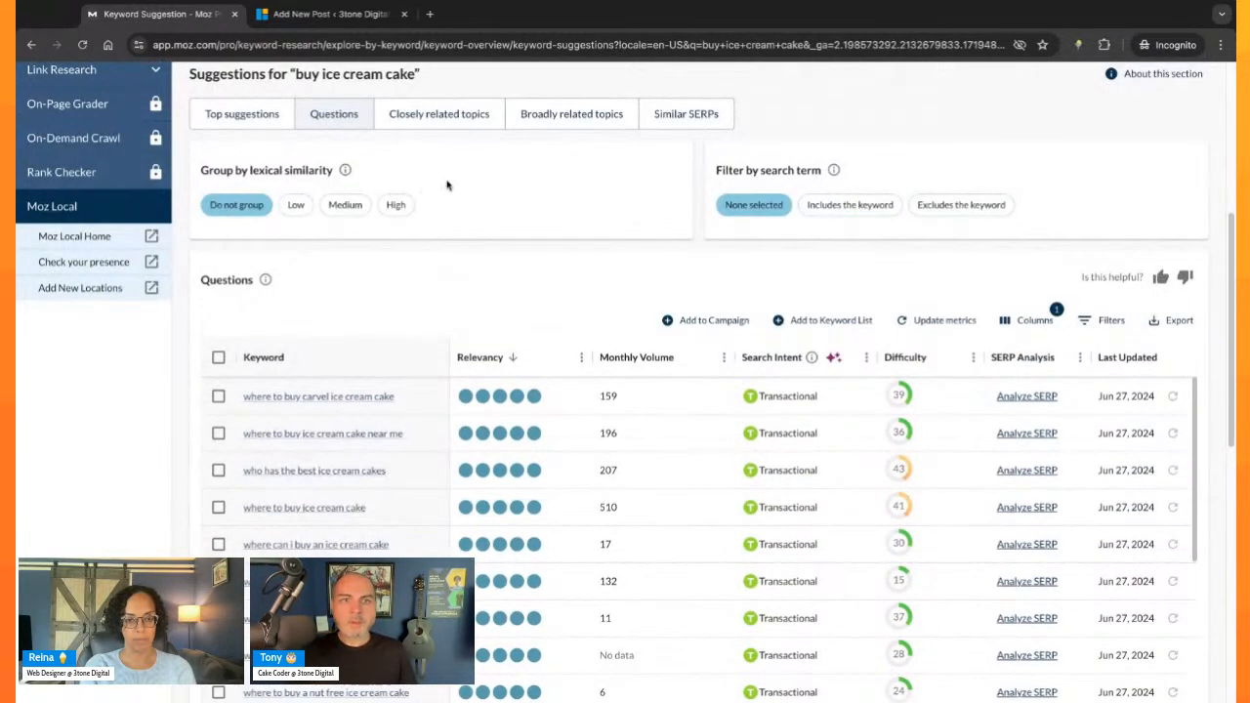
- Show the closely related topics for "buy ice cream cake" and skim their relevancy, monthly volume and difficulty
{"action": "left_click", "coordinate": [438, 114]}
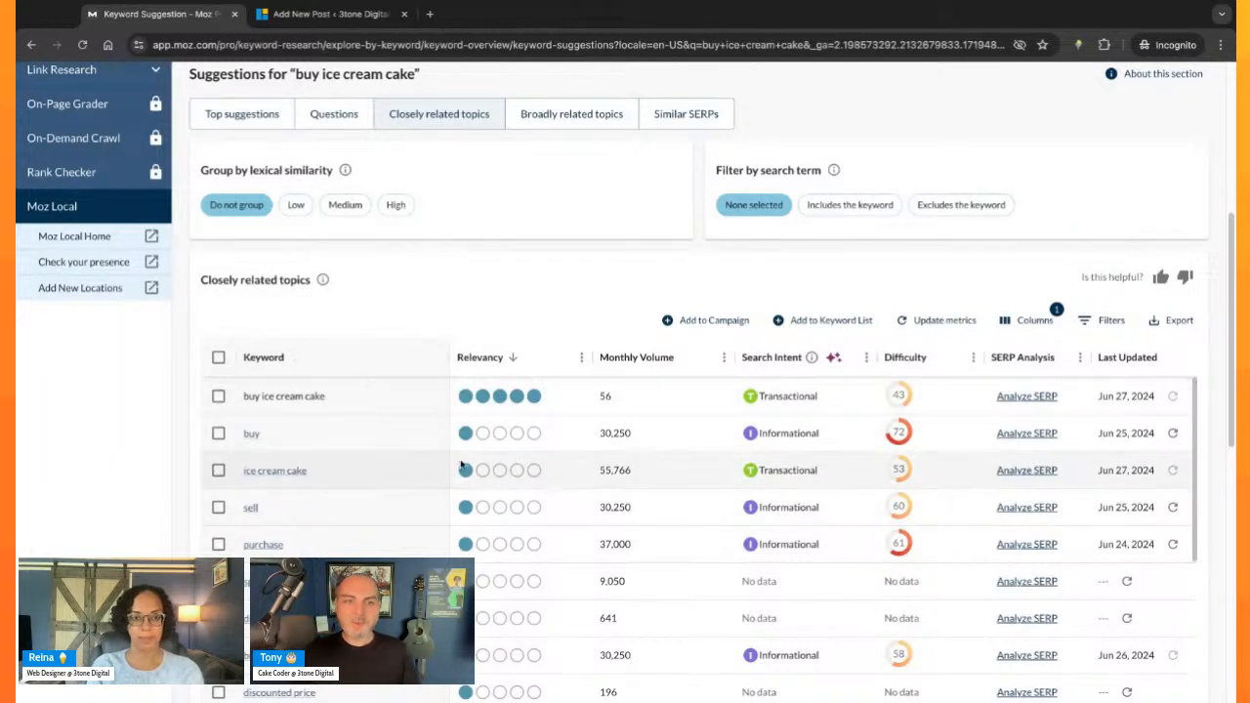
{"action": "scroll", "coordinate": [411, 507], "scroll_direction": "down", "scroll_amount": 1}
{"action": "scroll", "coordinate": [411, 507], "scroll_direction": "up", "scroll_amount": 1}
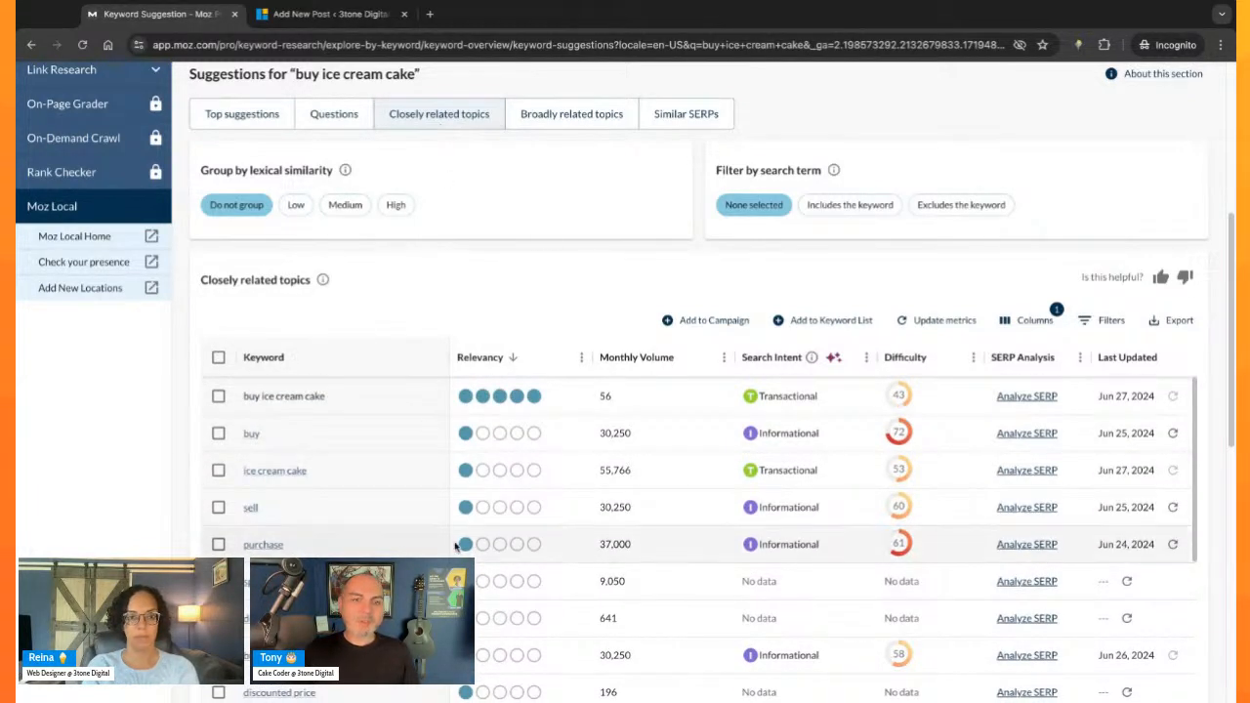
{"action": "scroll", "coordinate": [445, 540], "scroll_direction": "down", "scroll_amount": 10}
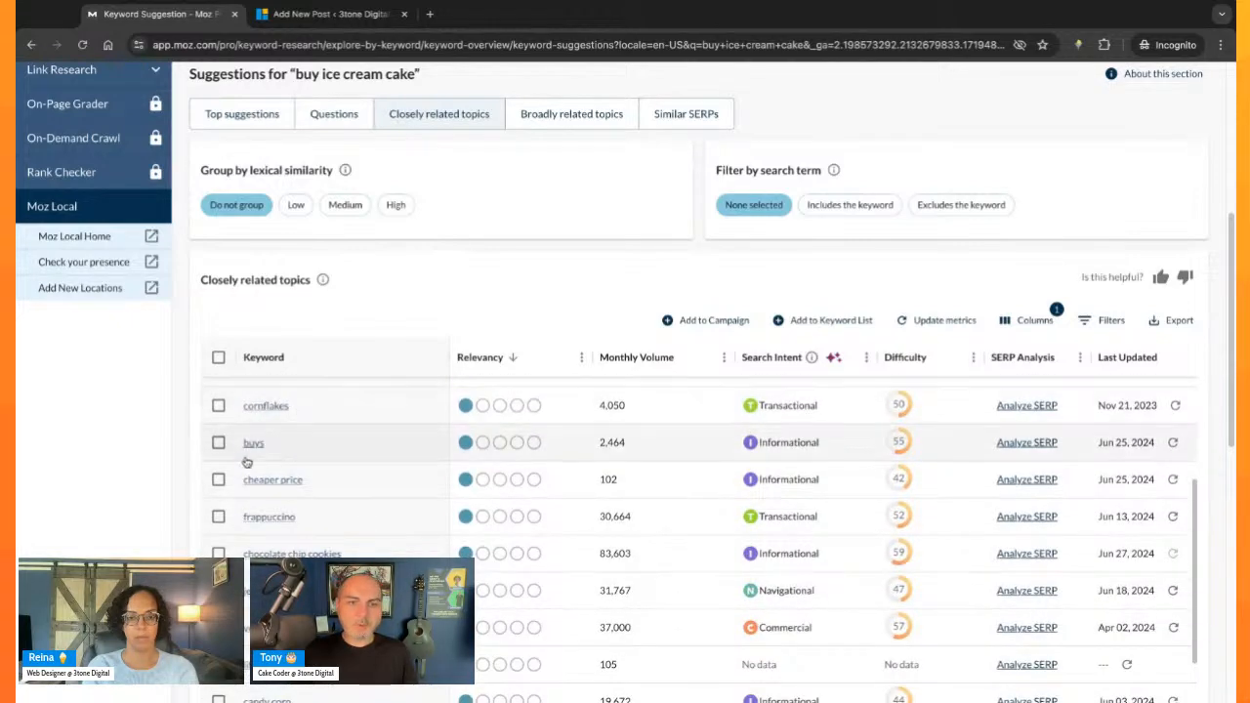
{"action": "scroll", "coordinate": [258, 459], "scroll_direction": "down", "scroll_amount": 1}
{"action": "scroll", "coordinate": [335, 530], "scroll_direction": "down", "scroll_amount": 10}
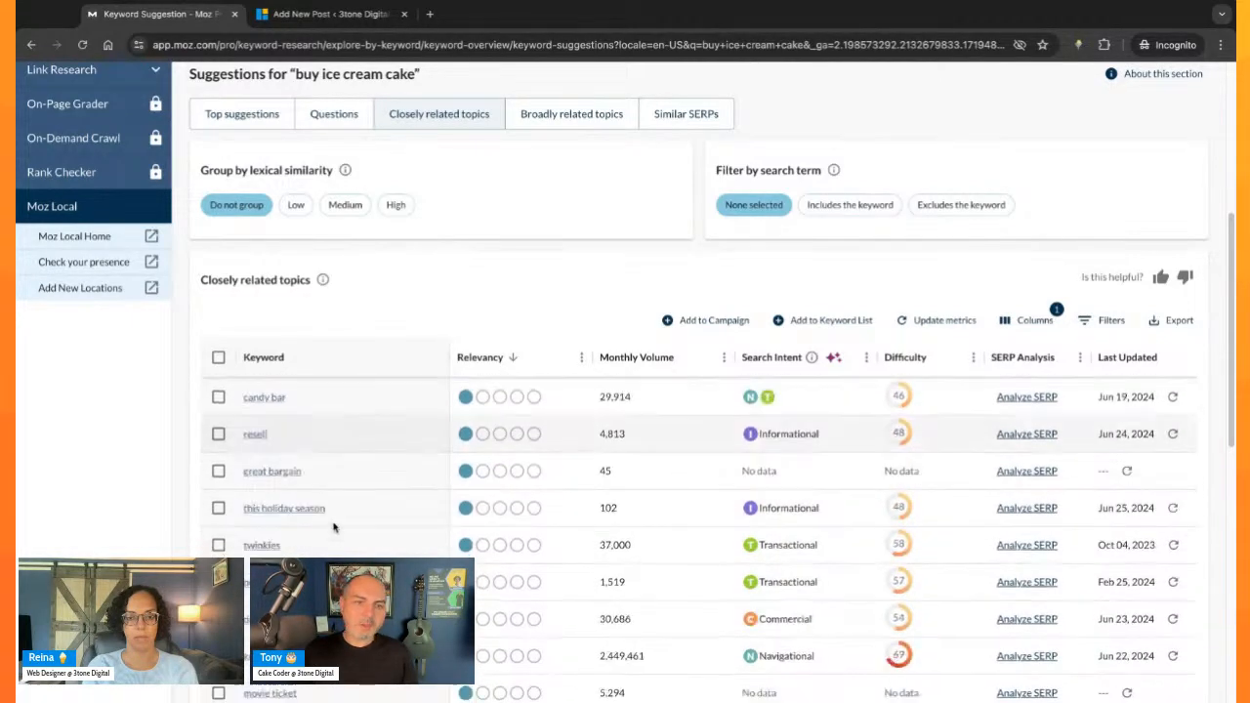
{"action": "scroll", "coordinate": [342, 535], "scroll_direction": "down", "scroll_amount": 10}
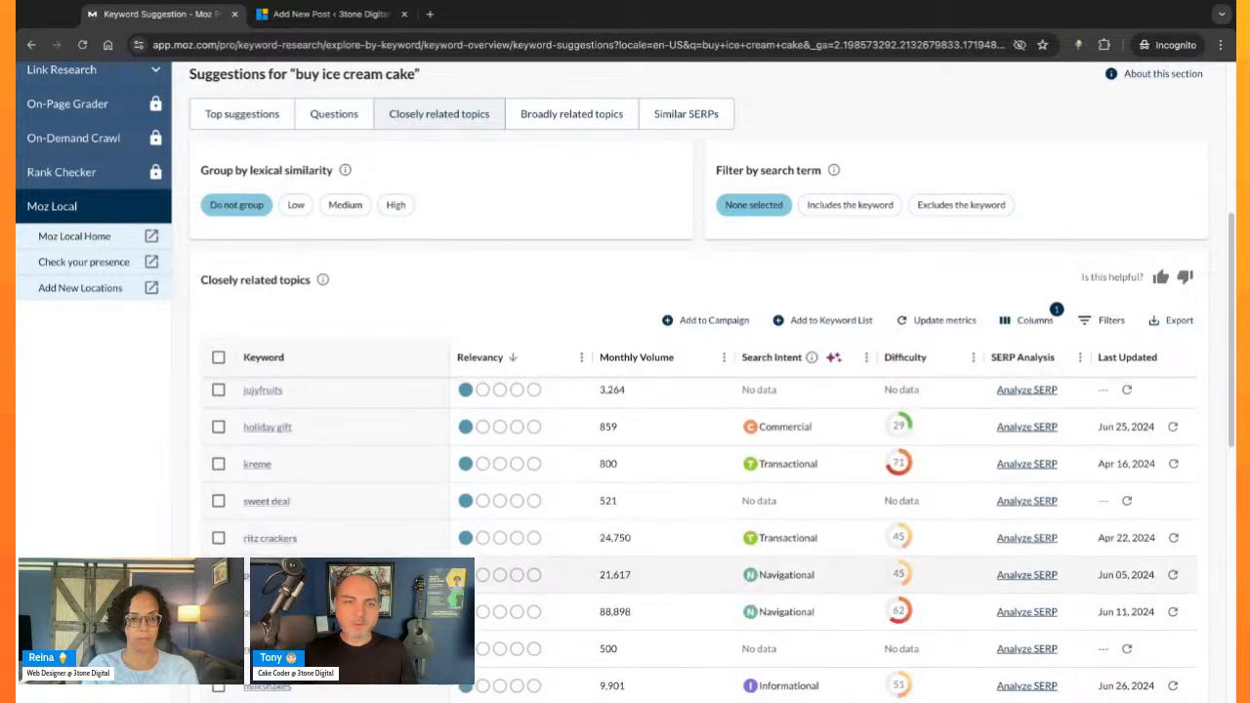
{"action": "scroll", "coordinate": [376, 470], "scroll_direction": "down", "scroll_amount": 10}
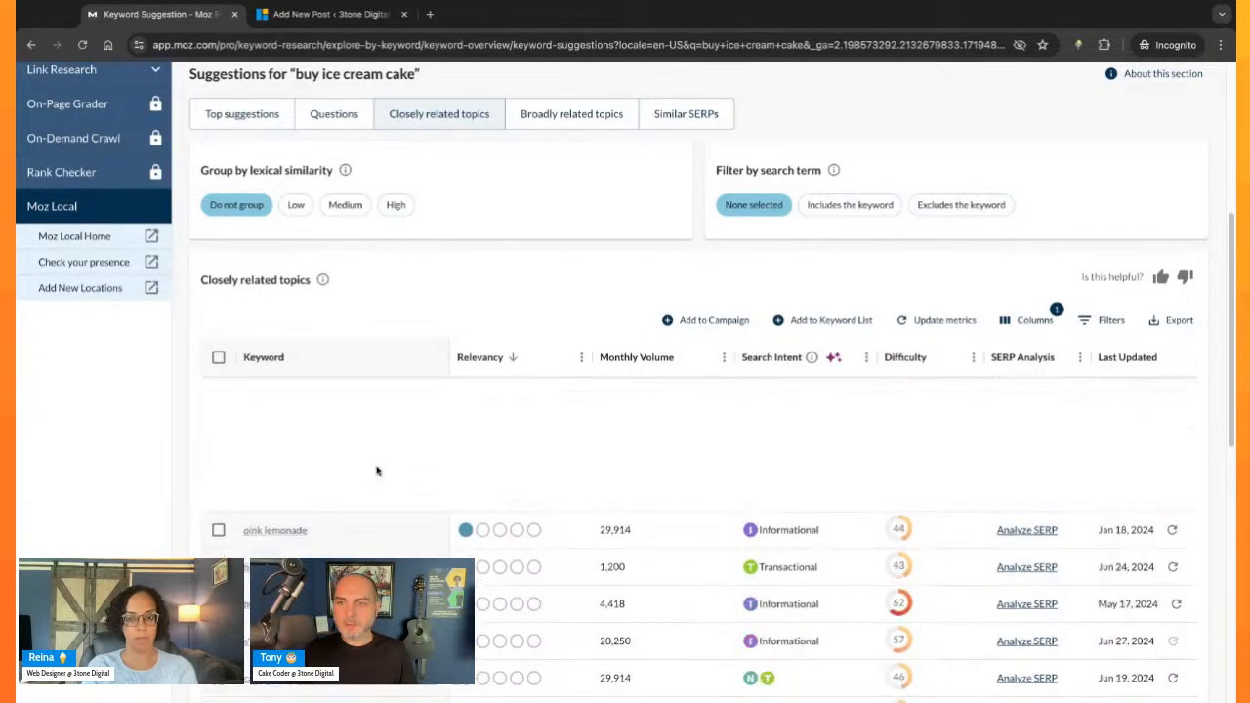
{"action": "scroll", "coordinate": [376, 471], "scroll_direction": "up", "scroll_amount": 15}
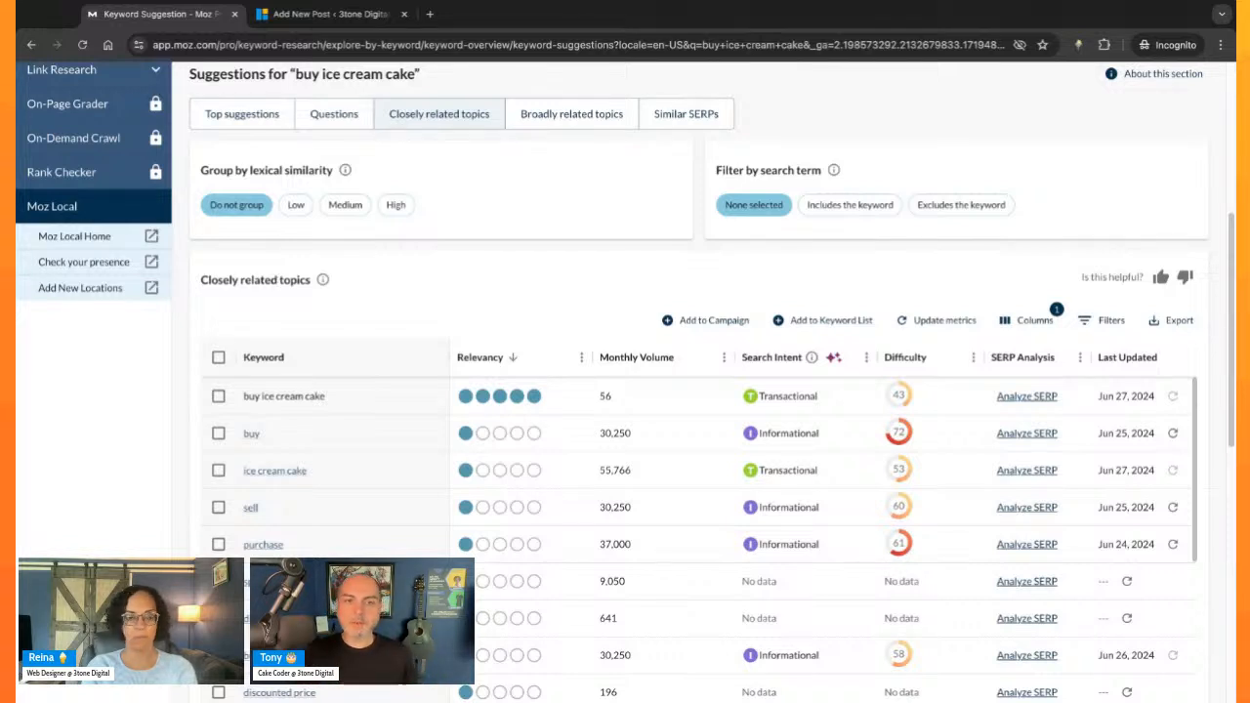
- Check the broadly related topics for "buy ice cream cake" and open the Similar SERPs suggestions
{"action": "left_click", "coordinate": [574, 115]}
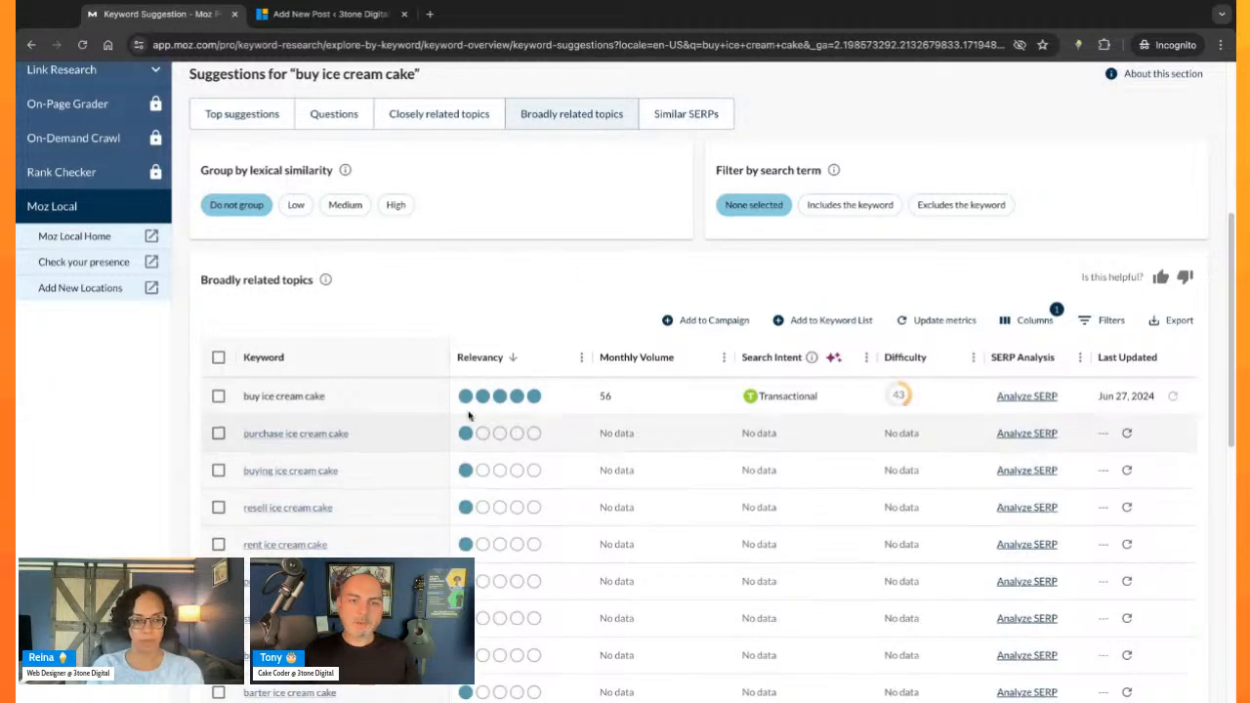
{"action": "left_click", "coordinate": [678, 115]}
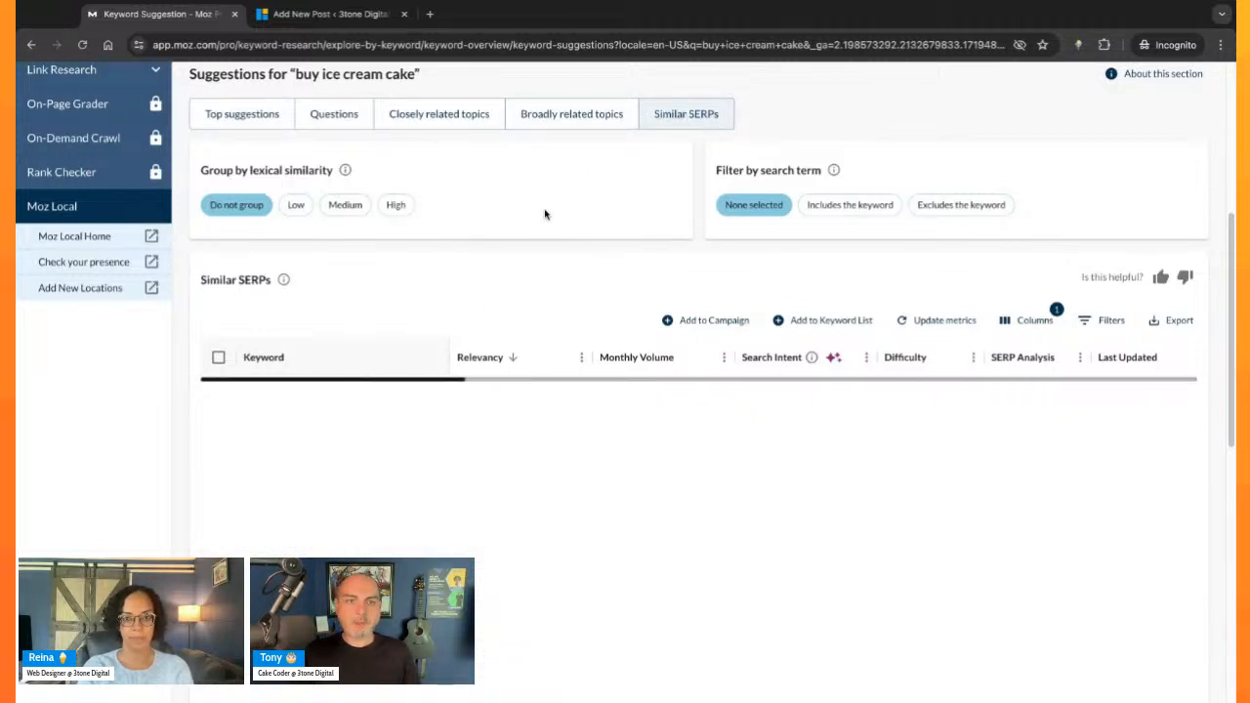
- Look through the Similar SERPs keywords for "buy ice cream cake", checking relevancy, monthly volume, search intent and difficulty
{"action": "scroll", "coordinate": [396, 503], "scroll_direction": "down", "scroll_amount": 2}
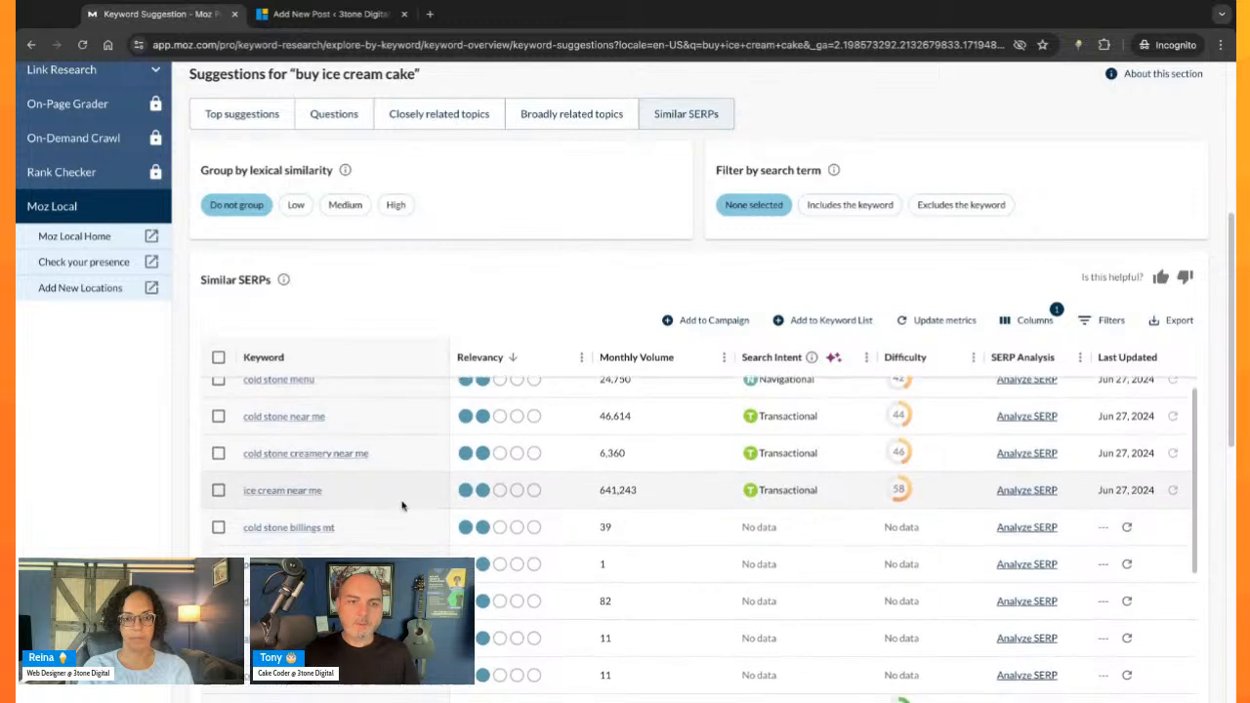
{"action": "scroll", "coordinate": [404, 508], "scroll_direction": "down", "scroll_amount": 5}
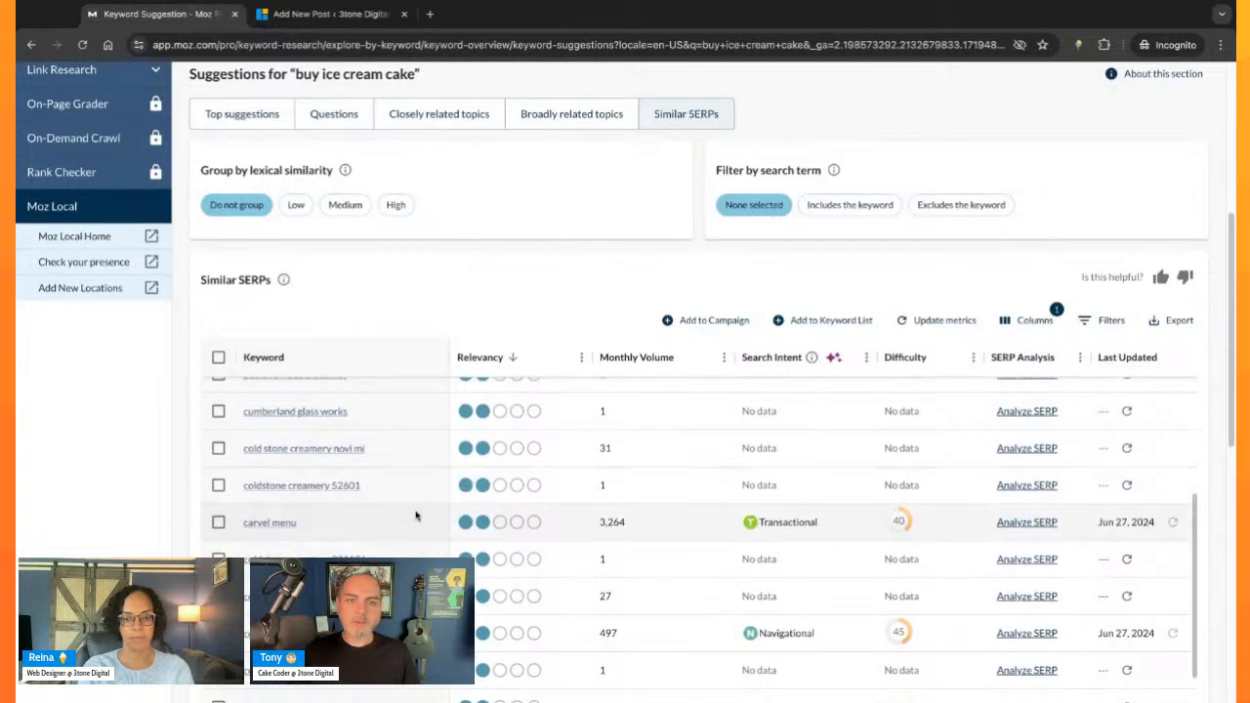
{"action": "scroll", "coordinate": [415, 515], "scroll_direction": "up", "scroll_amount": 4}
{"action": "scroll", "coordinate": [415, 516], "scroll_direction": "down", "scroll_amount": 3}
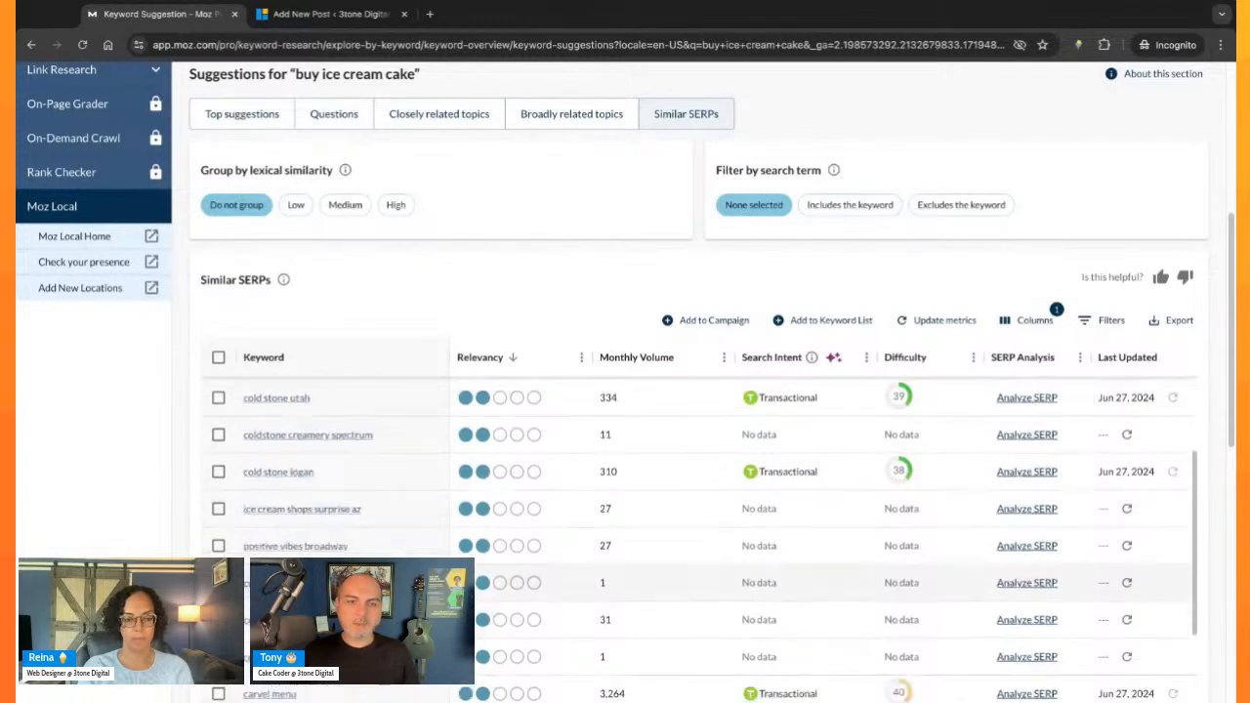
{"action": "scroll", "coordinate": [405, 530], "scroll_direction": "down", "scroll_amount": 3}
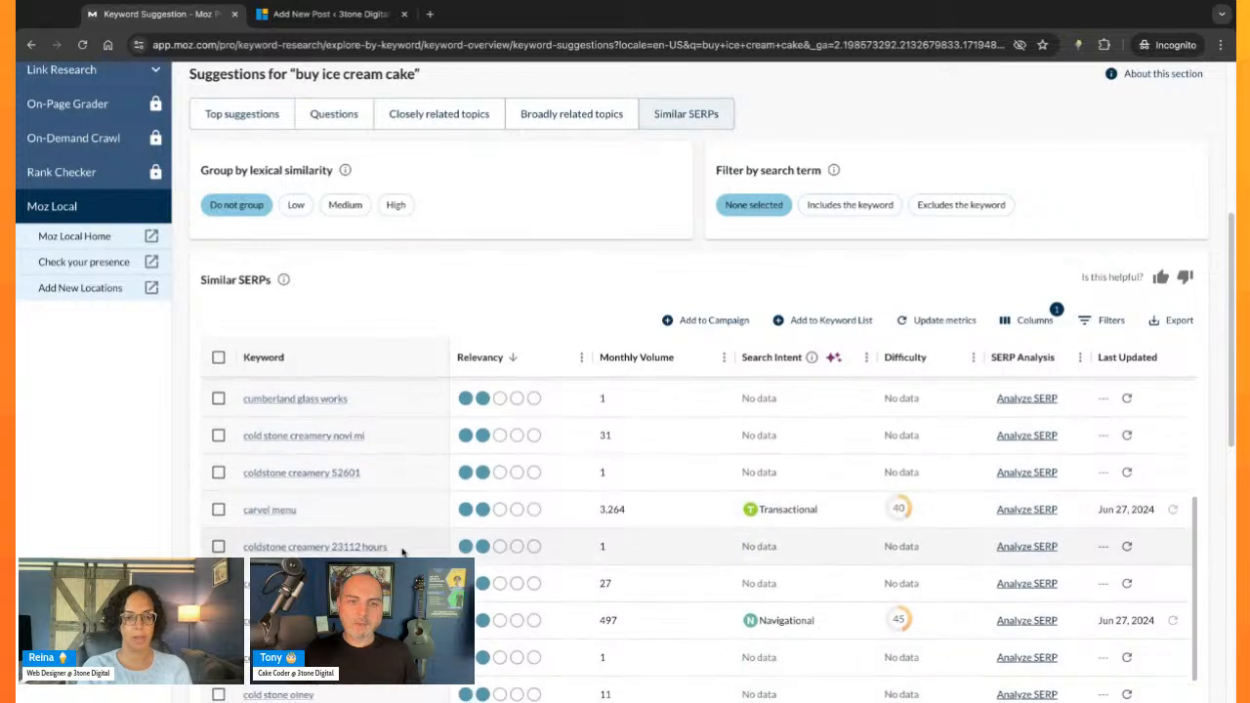
{"action": "scroll", "coordinate": [697, 537], "scroll_direction": "down", "scroll_amount": 6}
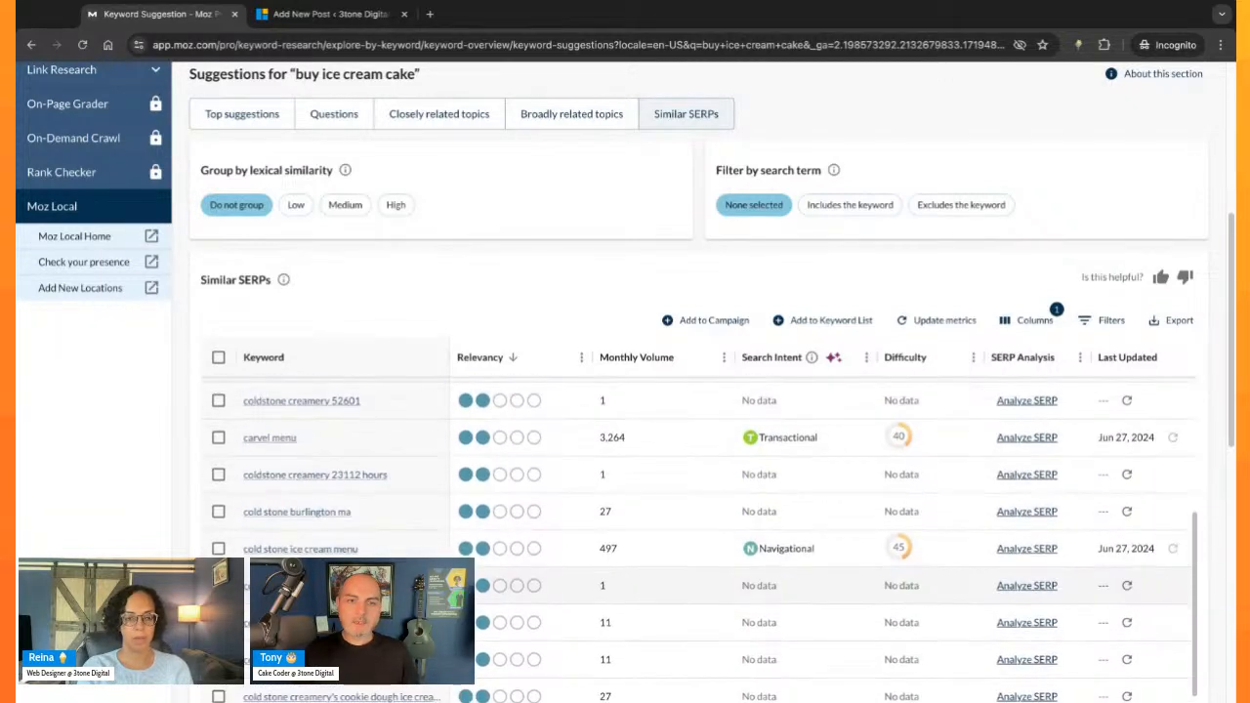
{"action": "scroll", "coordinate": [700, 542], "scroll_direction": "down", "scroll_amount": 1}
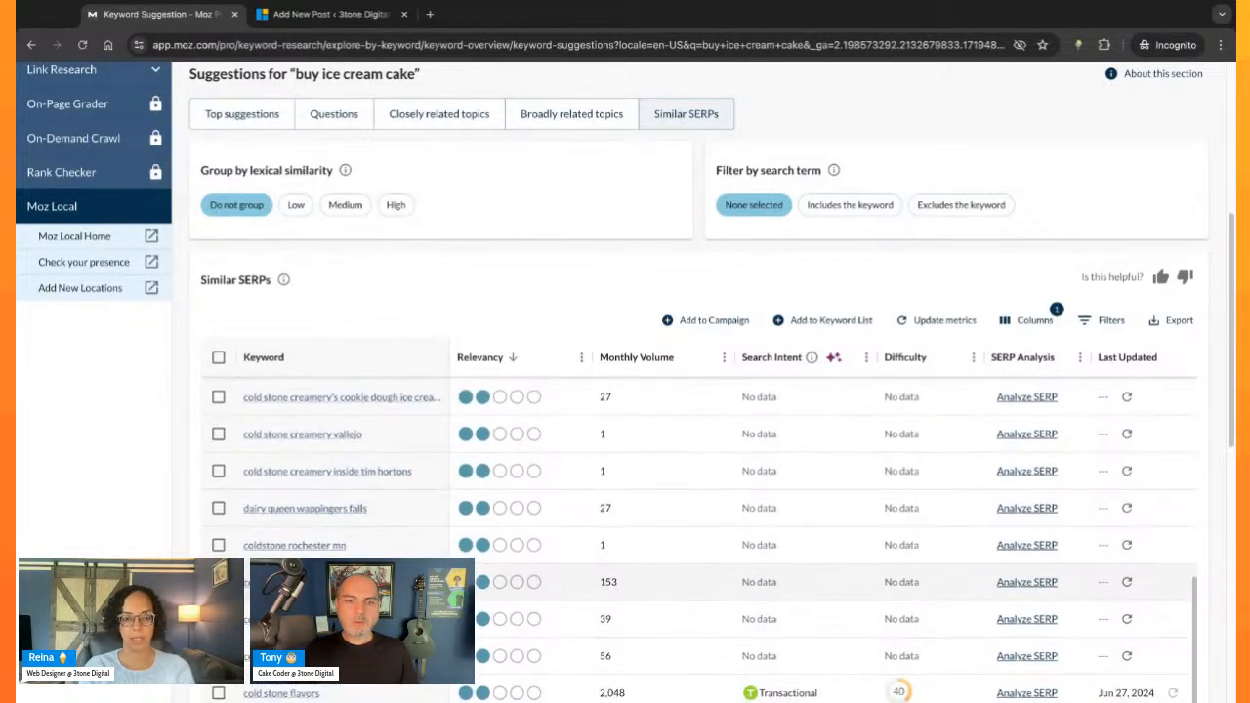
{"action": "scroll", "coordinate": [703, 540], "scroll_direction": "down", "scroll_amount": 2}
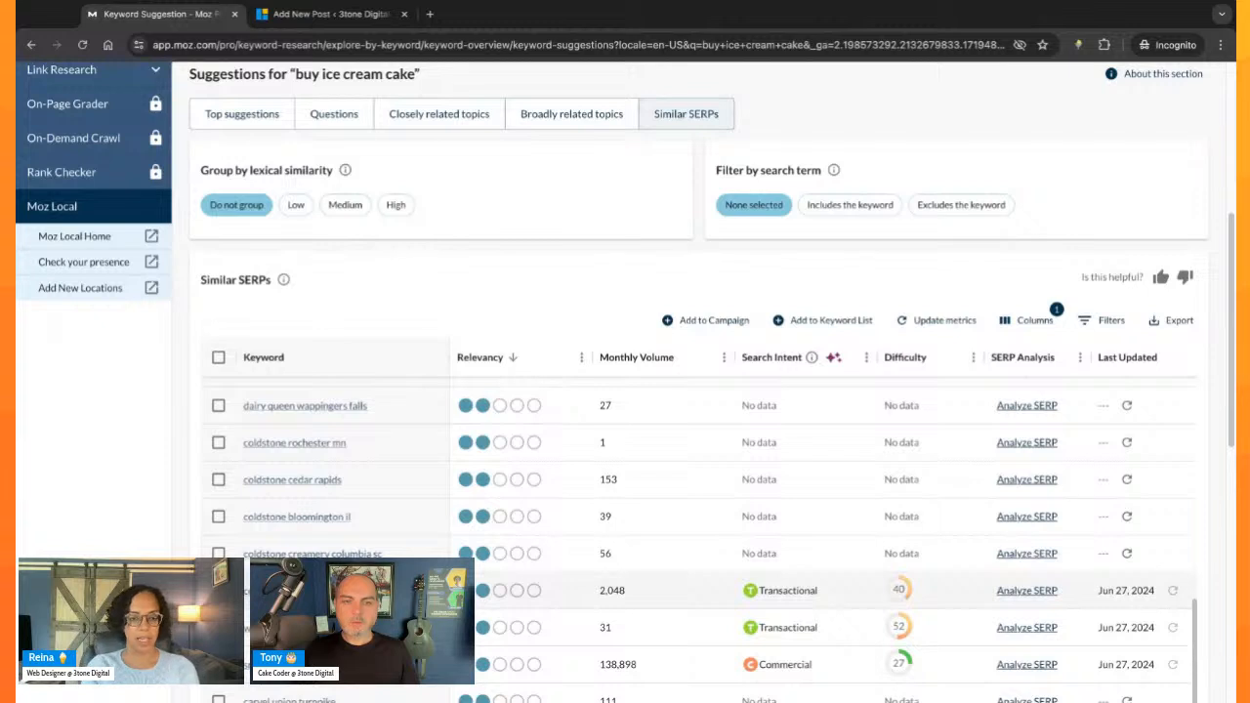
{"action": "scroll", "coordinate": [702, 540], "scroll_direction": "down", "scroll_amount": 2}
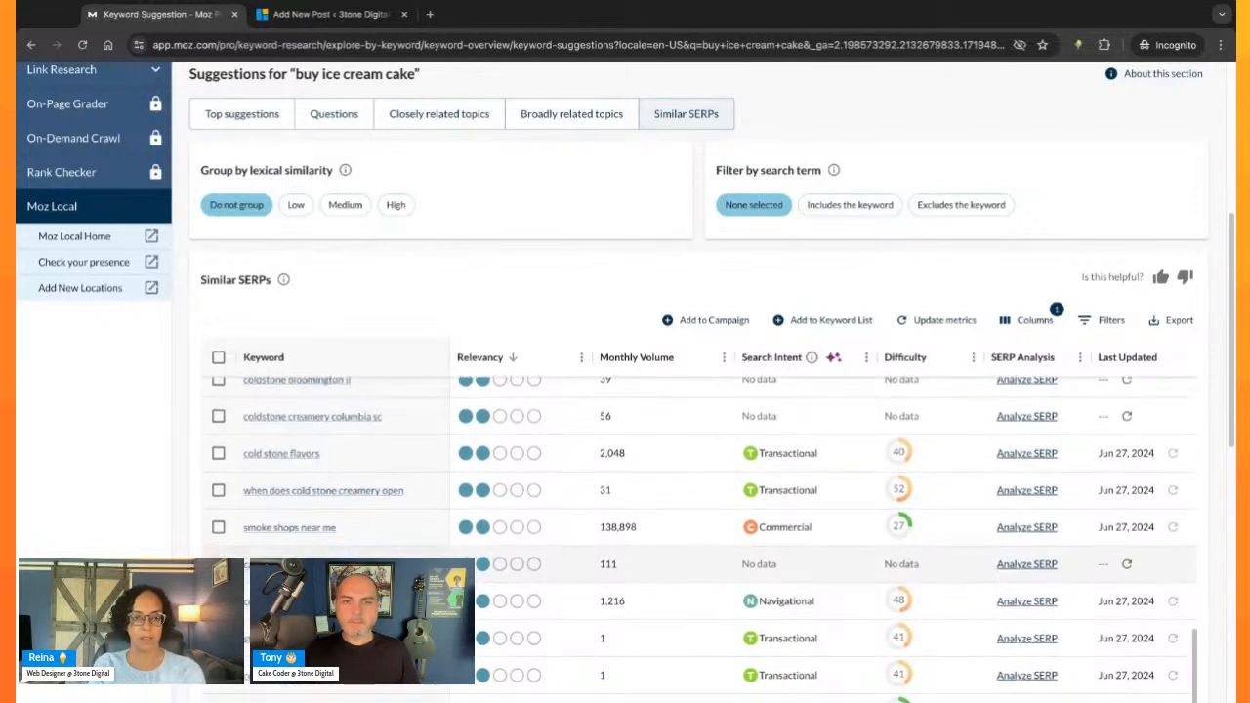
{"action": "scroll", "coordinate": [702, 540], "scroll_direction": "down", "scroll_amount": 4}
{"action": "scroll", "coordinate": [702, 540], "scroll_direction": "down", "scroll_amount": 3}
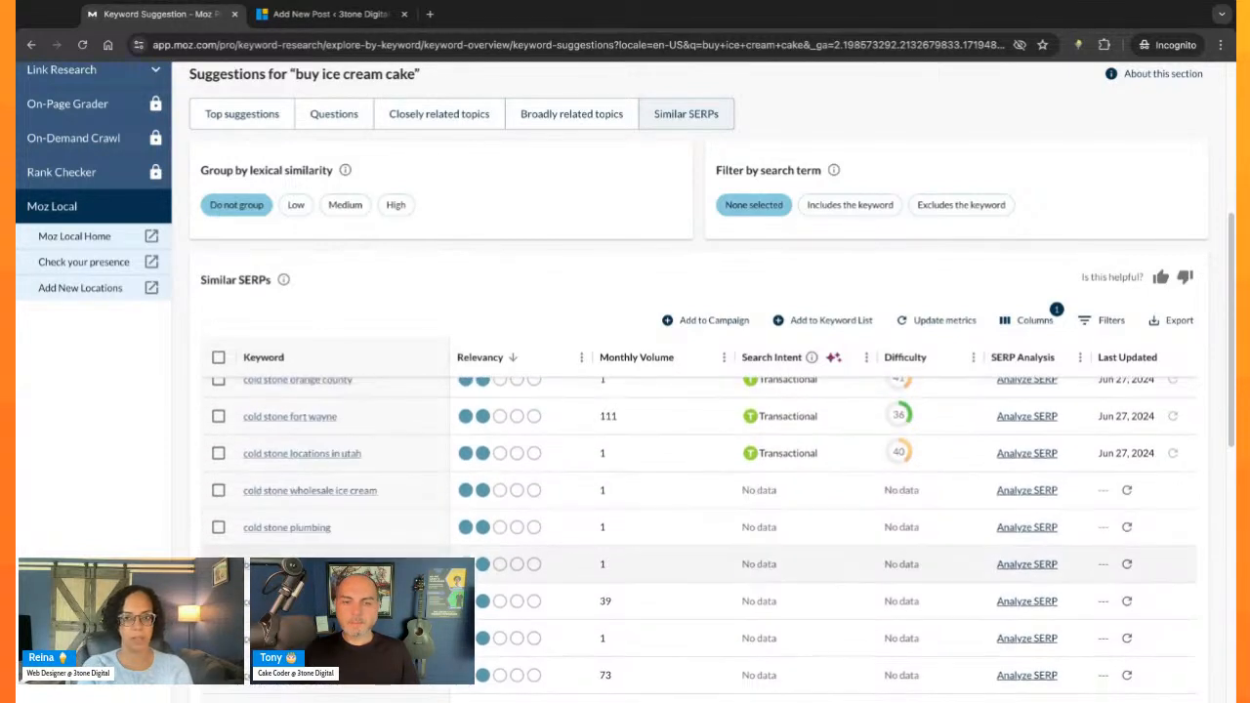
{"action": "scroll", "coordinate": [702, 539], "scroll_direction": "down", "scroll_amount": 3}
{"action": "scroll", "coordinate": [702, 540], "scroll_direction": "down", "scroll_amount": 3}
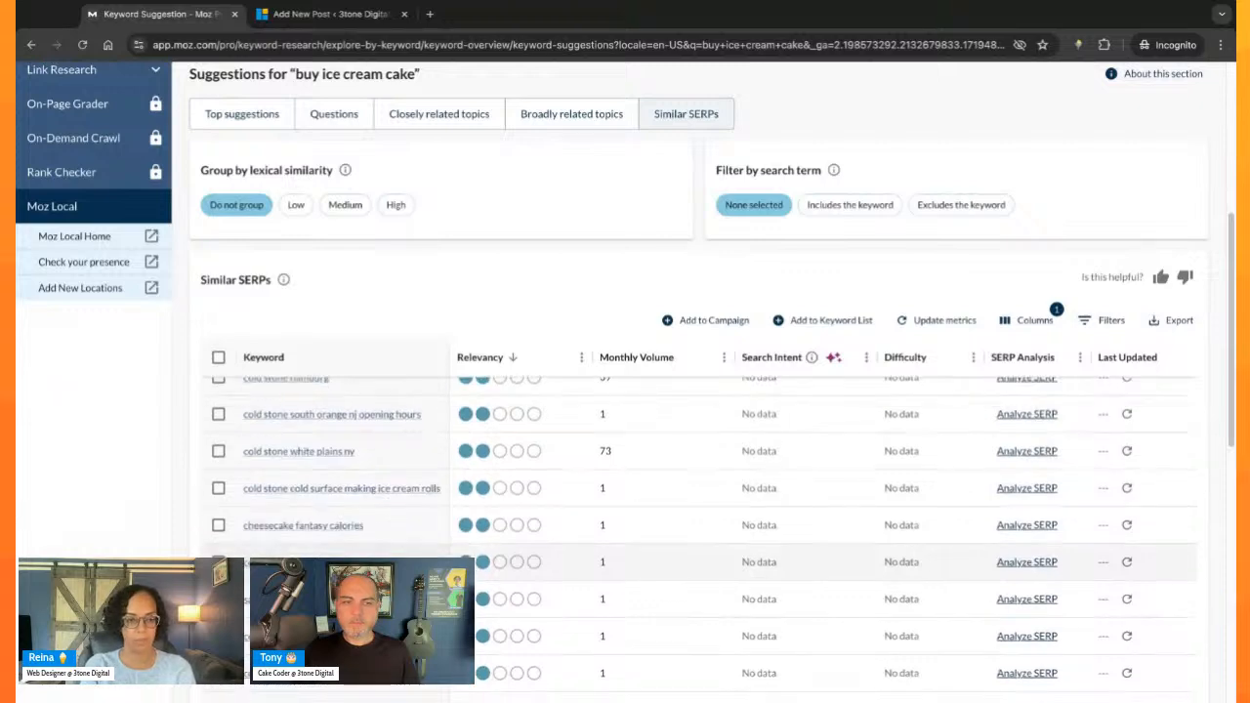
{"action": "scroll", "coordinate": [701, 540], "scroll_direction": "down", "scroll_amount": 3}
- Return to the start of the keyword suggestions, show the top suggestions for "buy ice cream cake" and reopen the questions
{"action": "scroll", "coordinate": [648, 420], "scroll_direction": "up", "scroll_amount": 10}
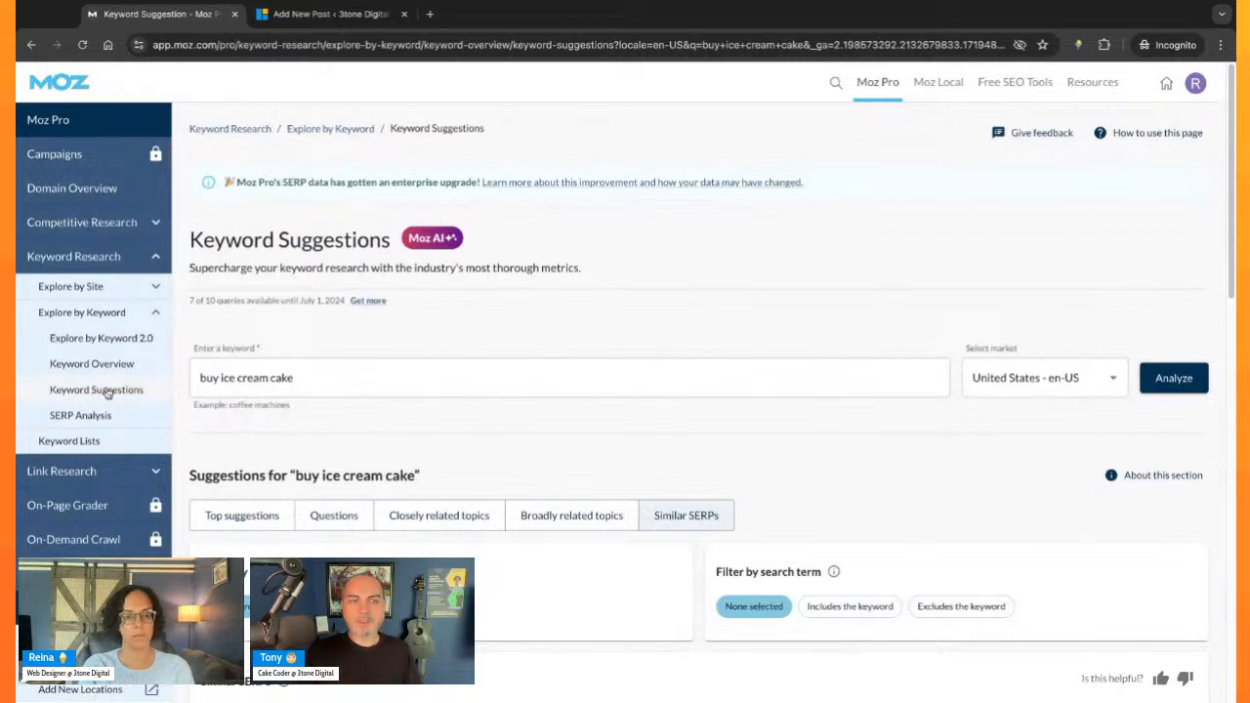
{"action": "left_click", "coordinate": [58, 397]}
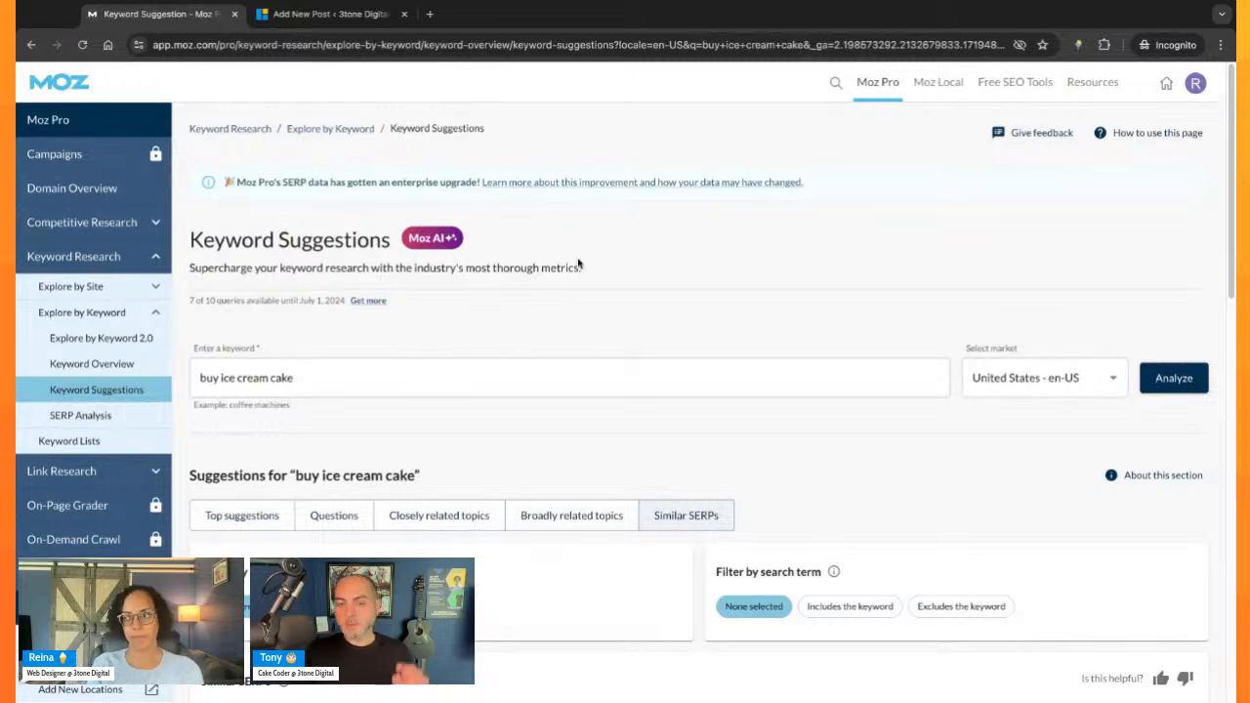
{"action": "scroll", "coordinate": [586, 263], "scroll_direction": "down", "scroll_amount": 5}
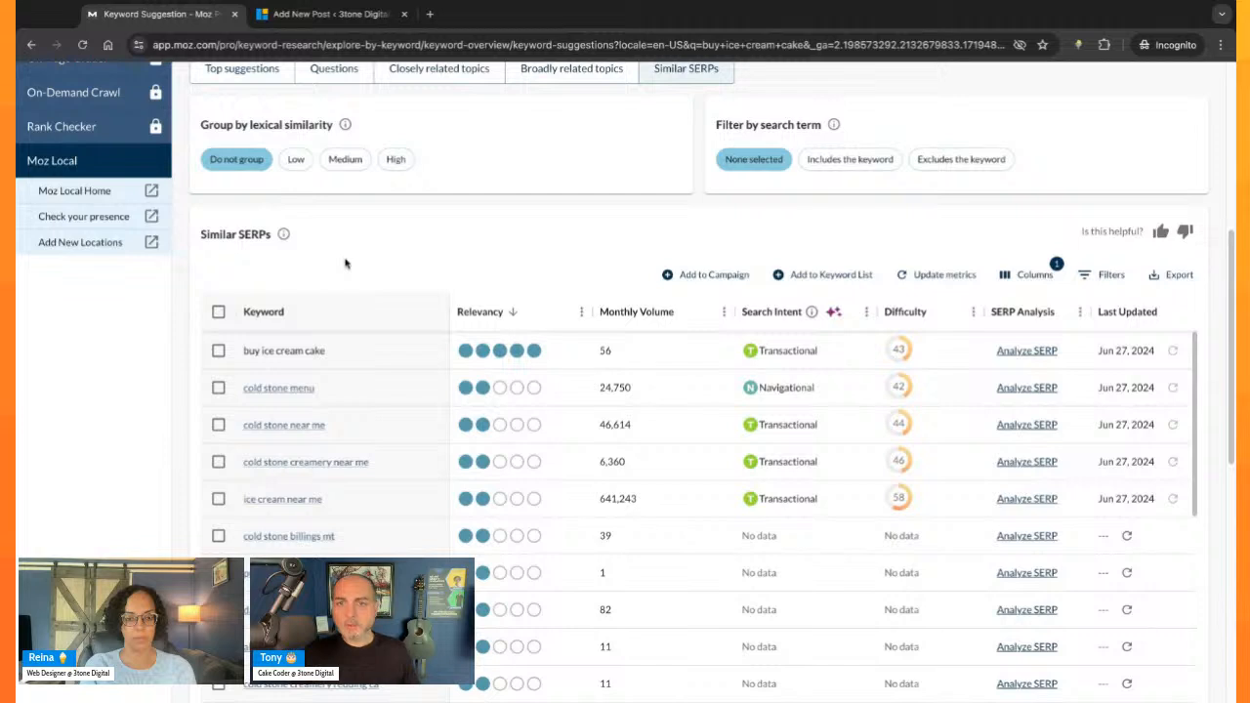
{"action": "scroll", "coordinate": [374, 399], "scroll_direction": "up", "scroll_amount": 3}
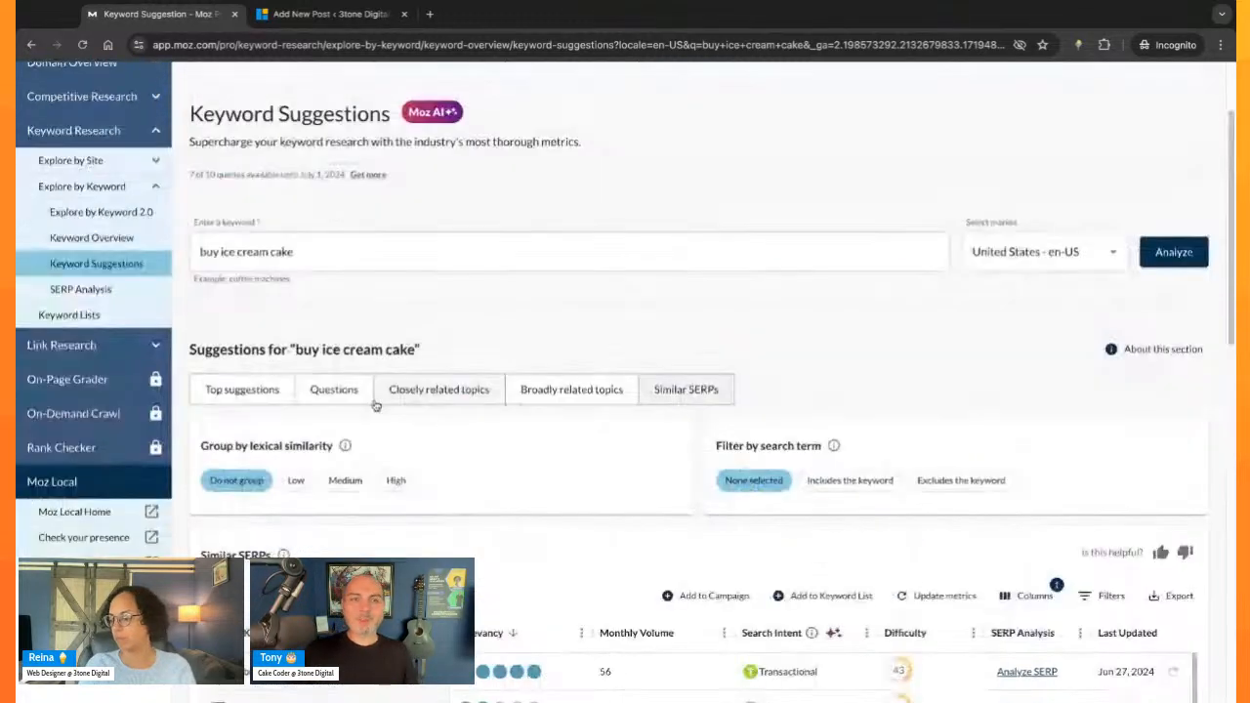
{"action": "left_click", "coordinate": [260, 387]}
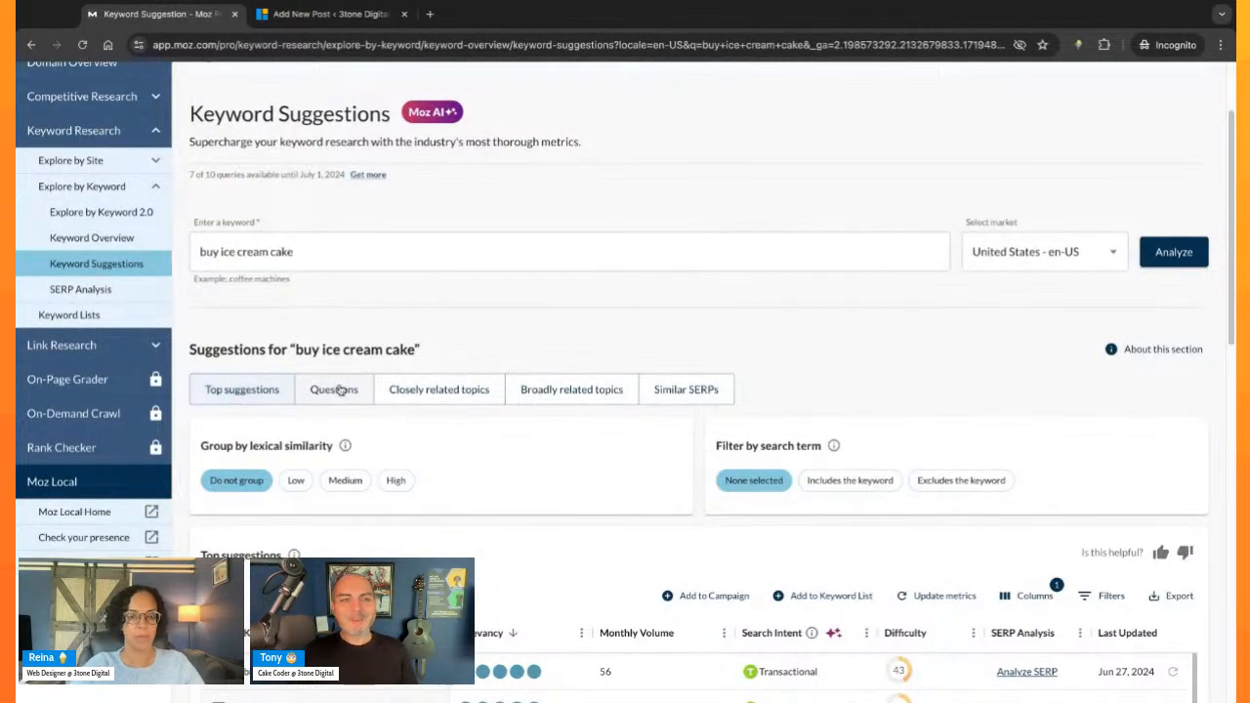
{"action": "left_click", "coordinate": [334, 388]}
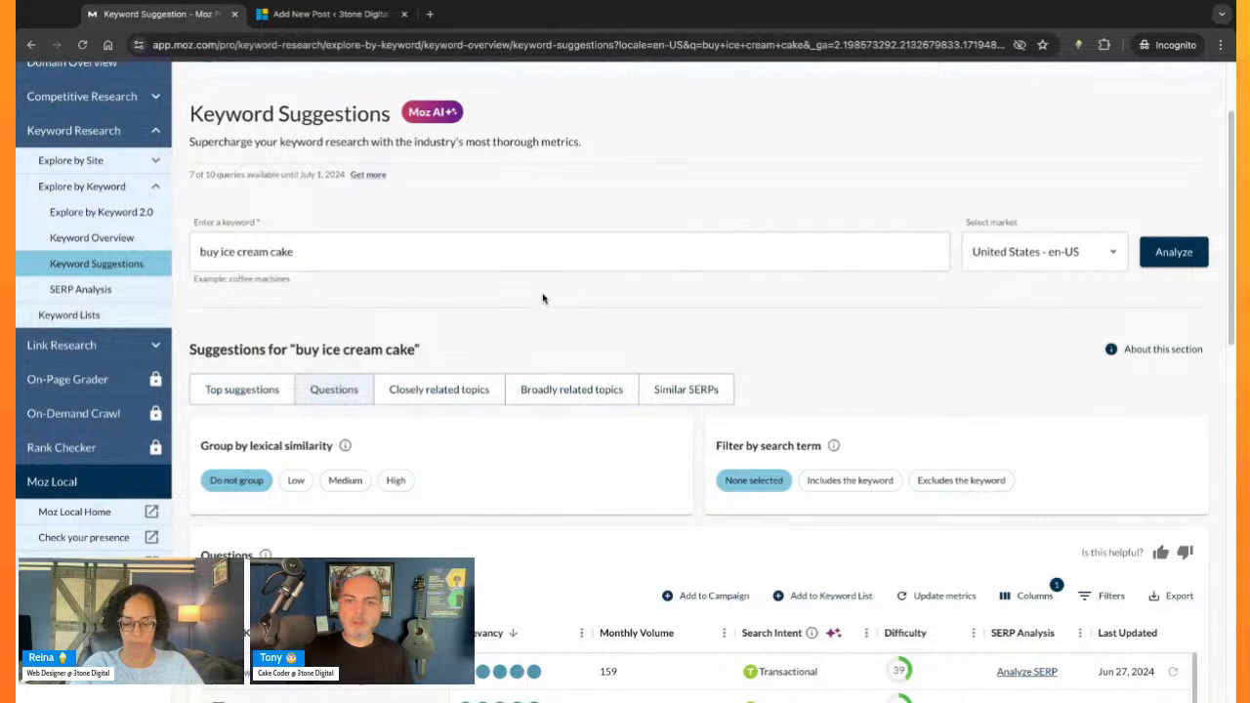
- Find the question "where to buy ice cream cakes" among the ungrouped question suggestions and copy it
{"action": "scroll", "coordinate": [558, 350], "scroll_direction": "down", "scroll_amount": 1}
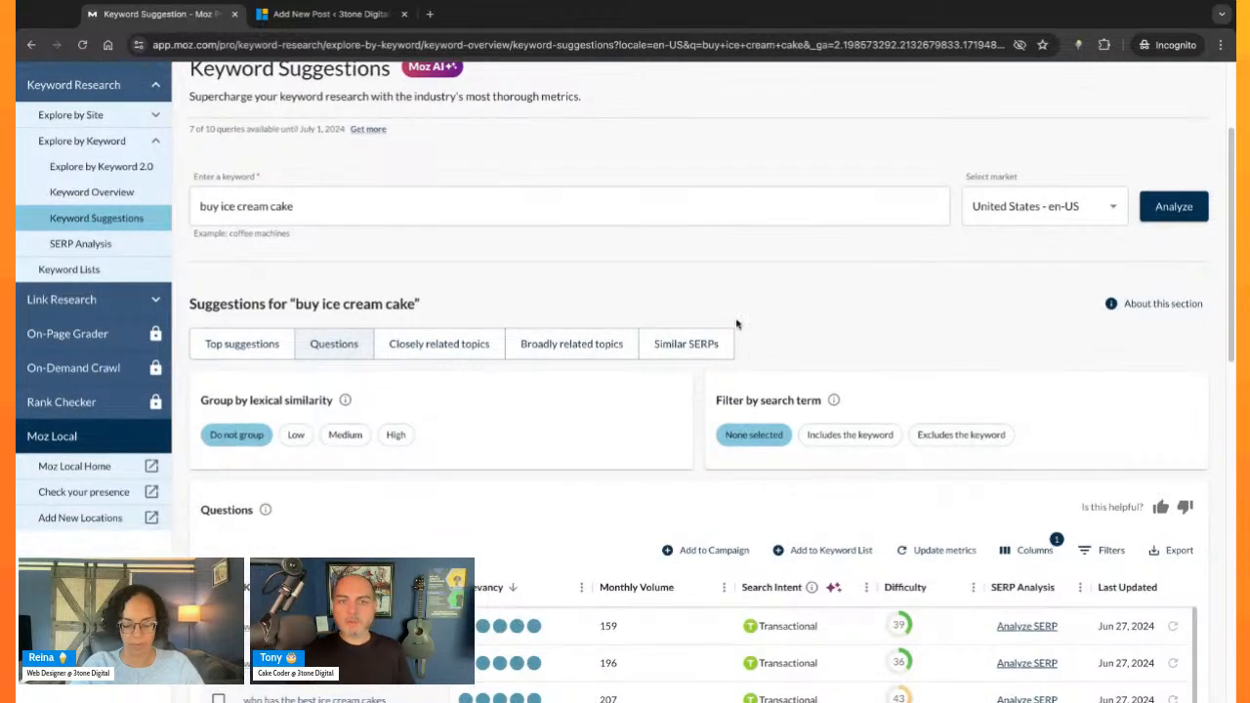
{"action": "scroll", "coordinate": [579, 259], "scroll_direction": "down", "scroll_amount": 1}
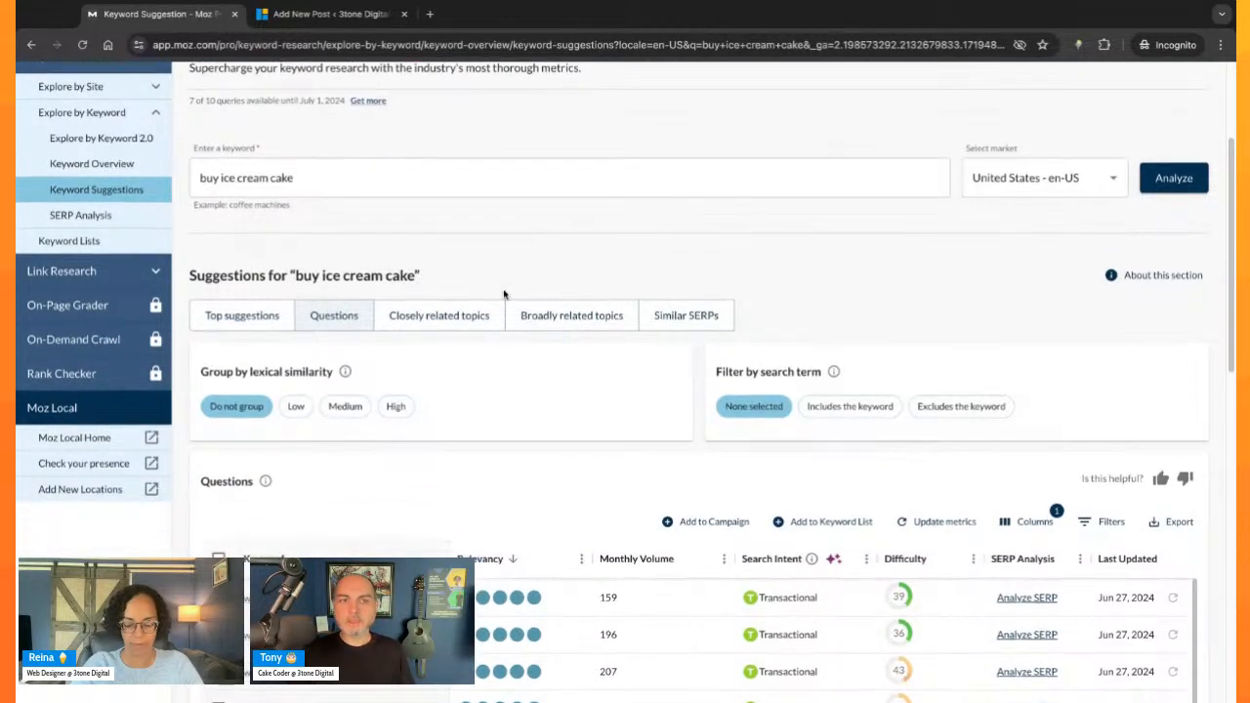
{"action": "scroll", "coordinate": [454, 290], "scroll_direction": "down", "scroll_amount": 3}
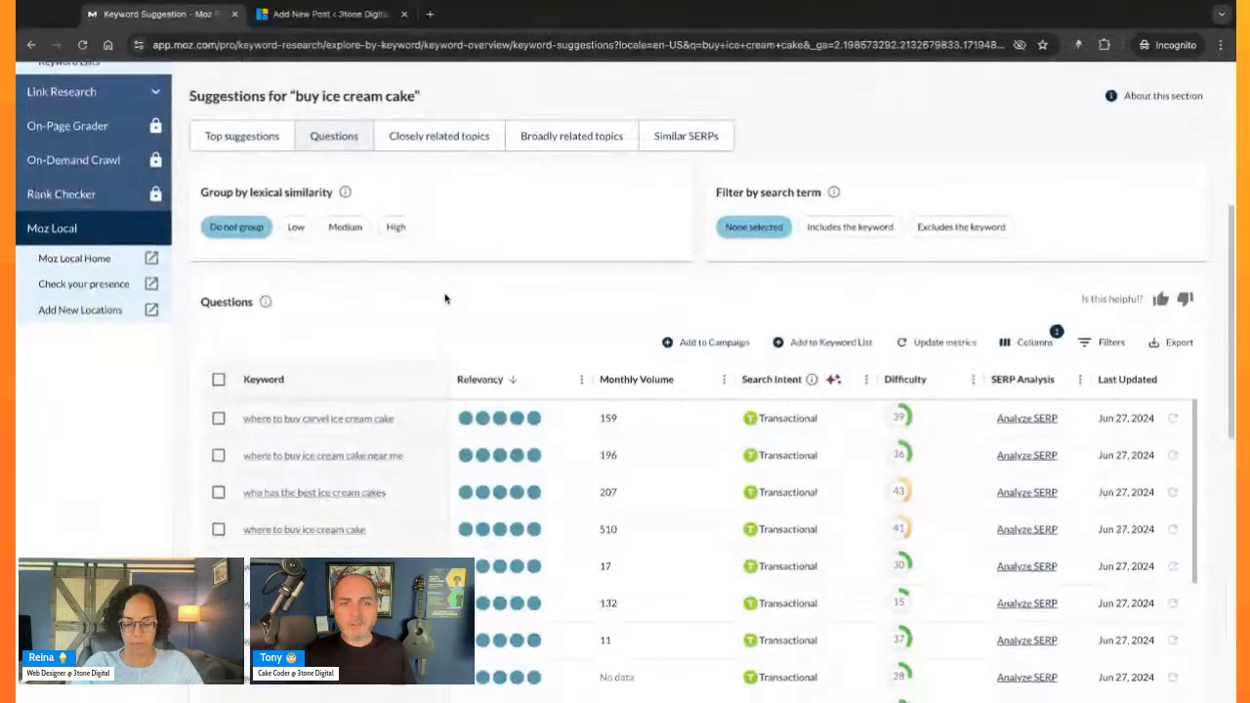
{"action": "scroll", "coordinate": [444, 411], "scroll_direction": "down", "scroll_amount": 5}
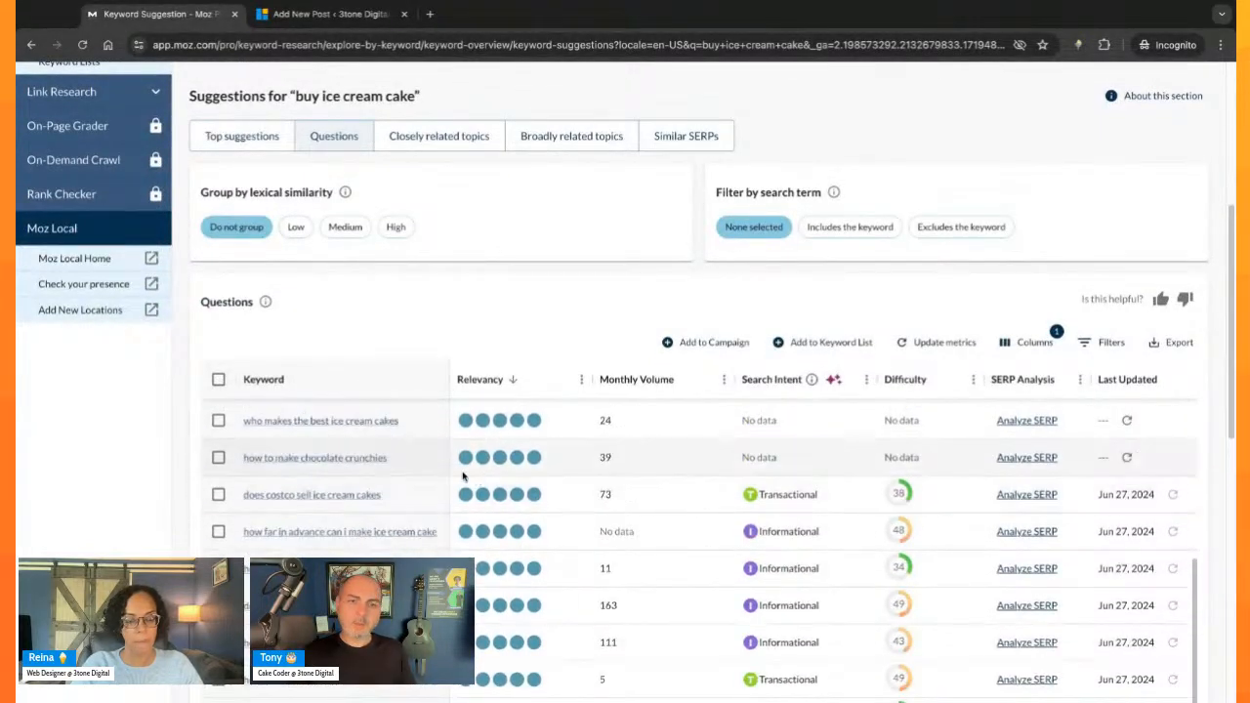
{"action": "scroll", "coordinate": [363, 366], "scroll_direction": "down", "scroll_amount": 5}
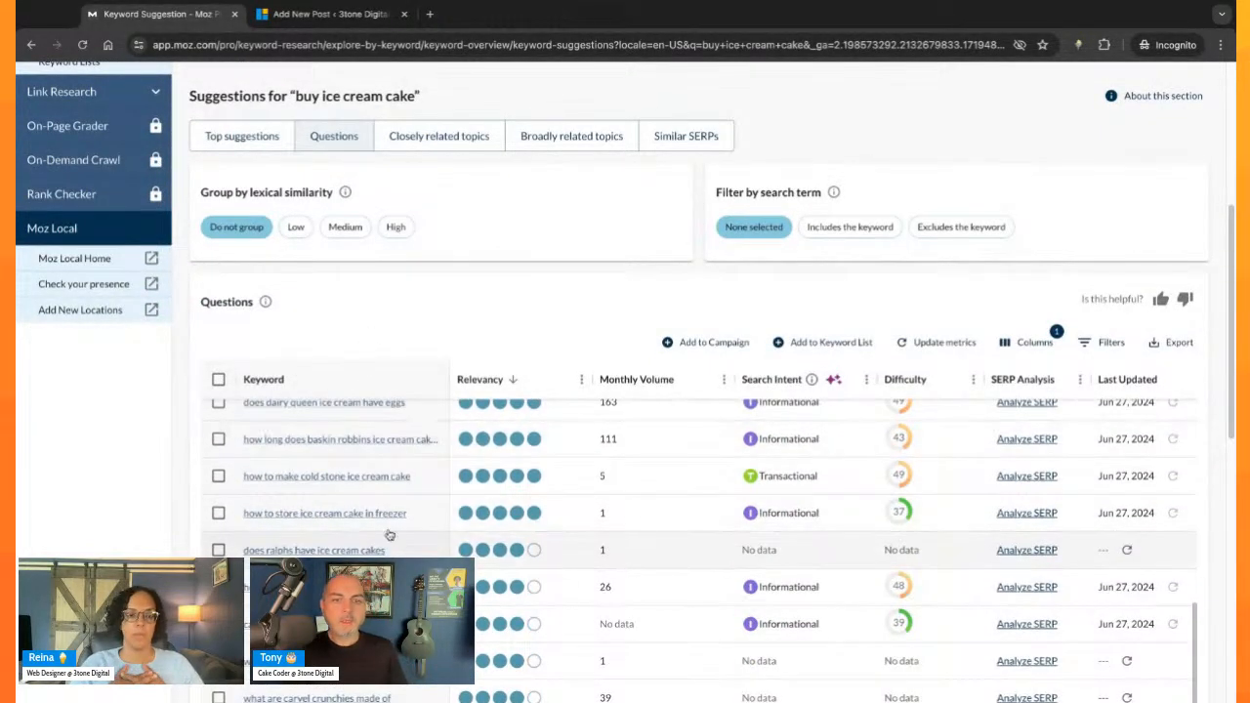
{"action": "scroll", "coordinate": [404, 547], "scroll_direction": "down", "scroll_amount": 1}
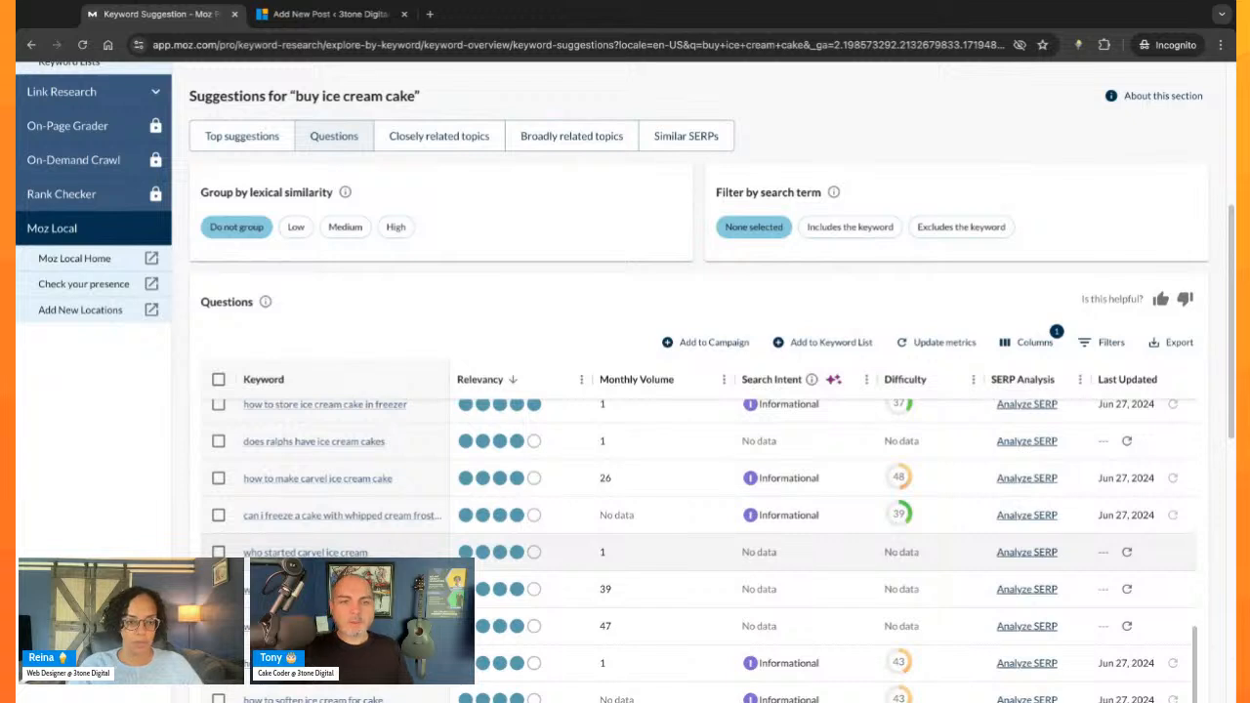
{"action": "scroll", "coordinate": [404, 552], "scroll_direction": "down", "scroll_amount": 3}
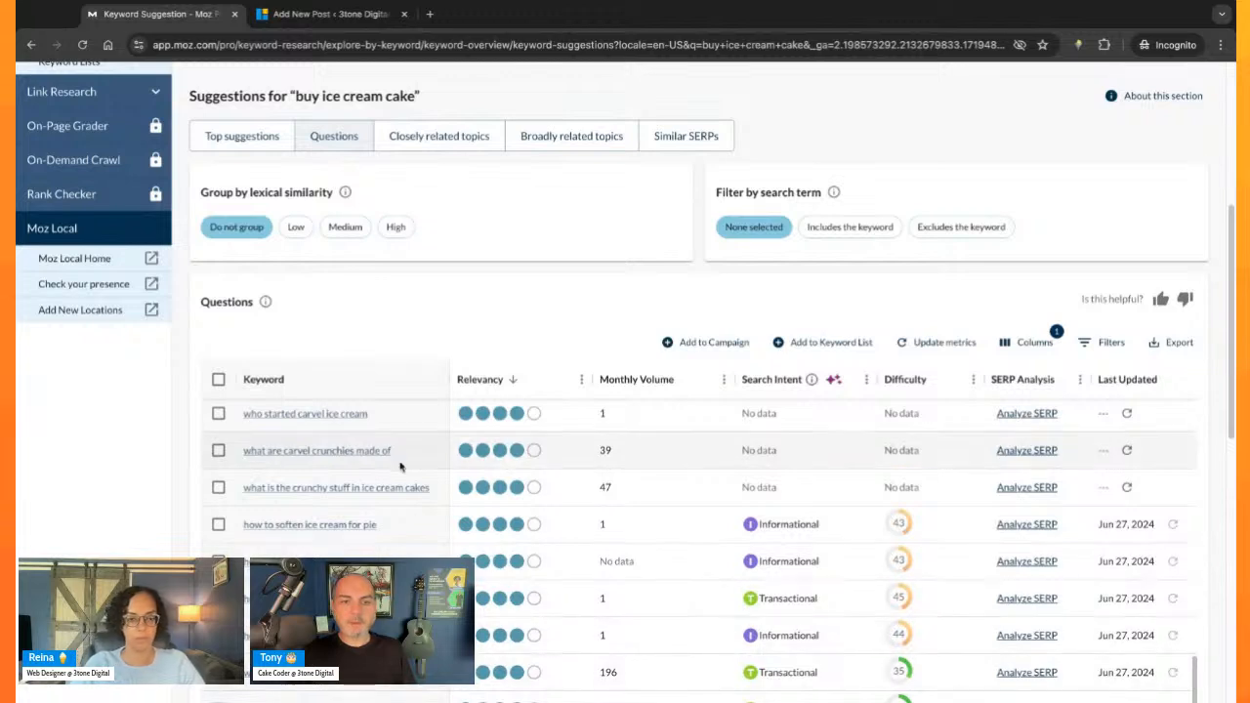
{"action": "scroll", "coordinate": [399, 467], "scroll_direction": "down", "scroll_amount": 3}
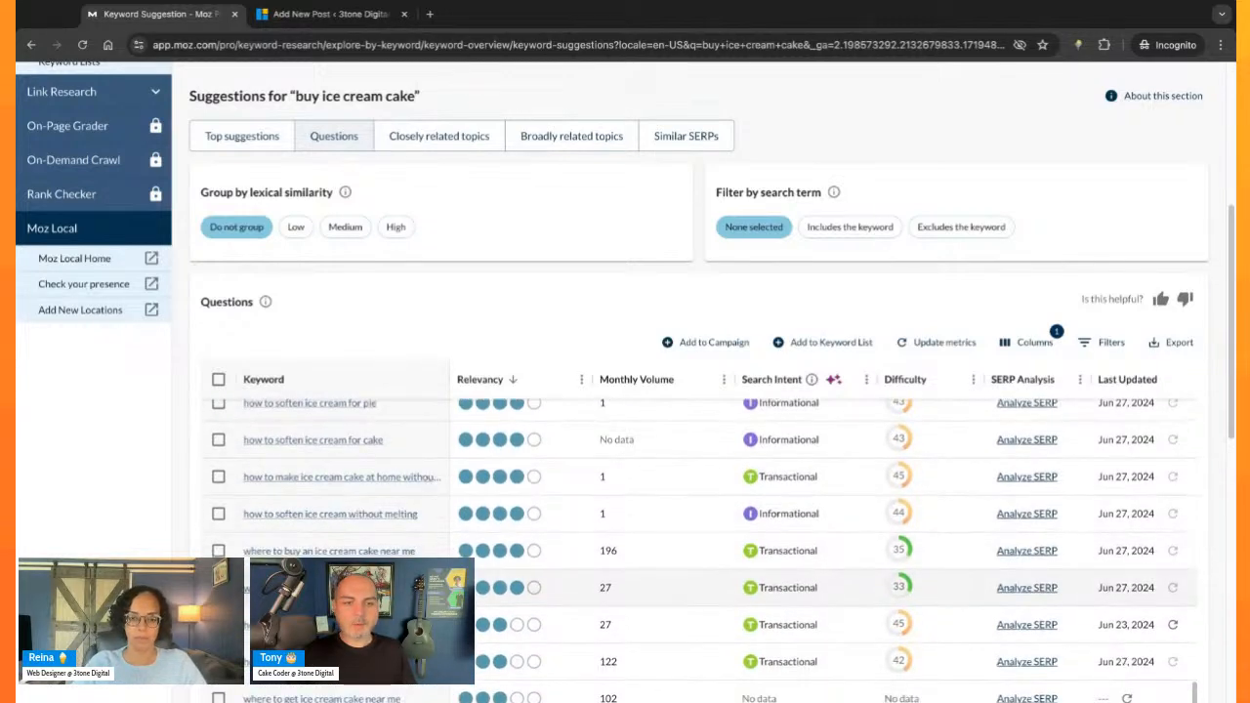
{"action": "scroll", "coordinate": [390, 583], "scroll_direction": "down", "scroll_amount": 5}
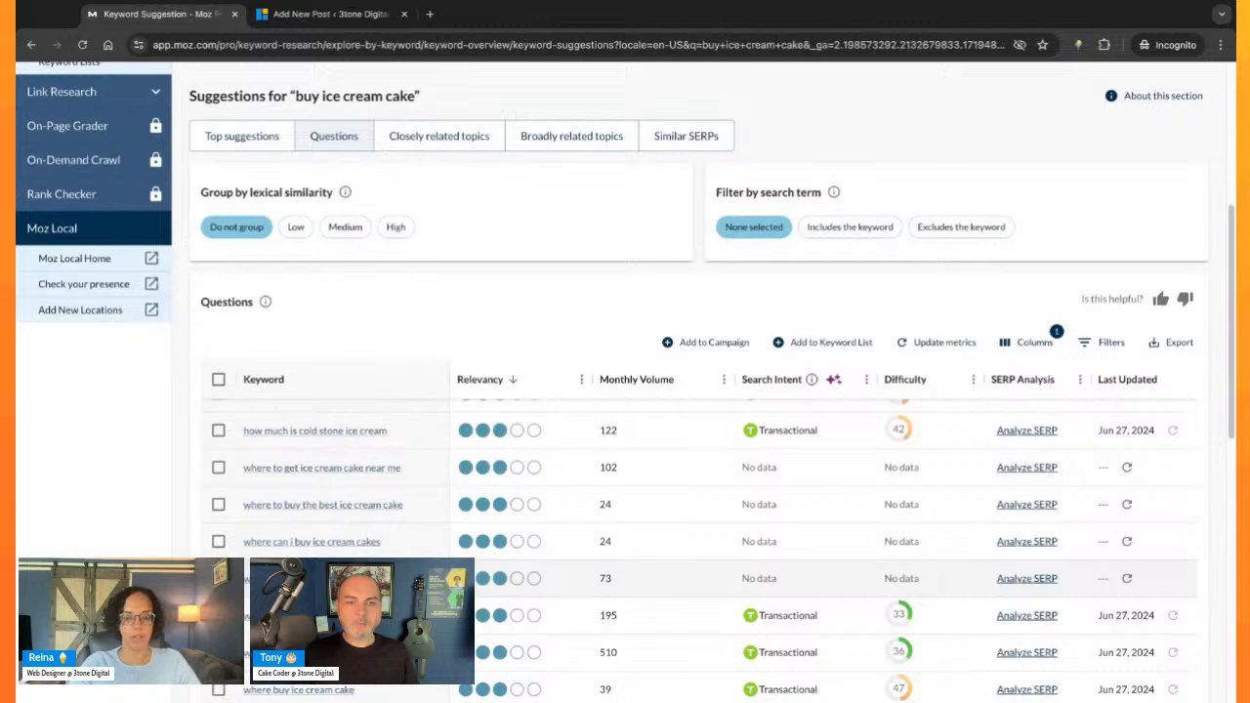
{"action": "scroll", "coordinate": [704, 549], "scroll_direction": "down", "scroll_amount": 1}
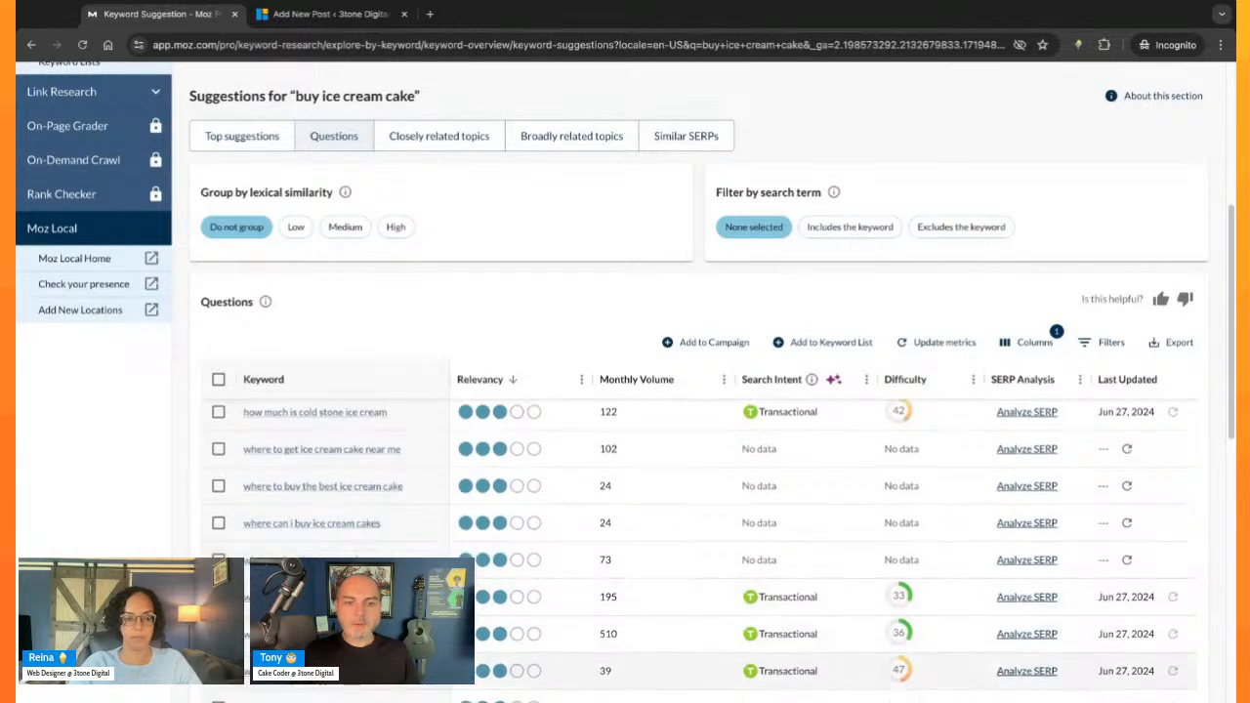
{"action": "left_click_drag", "start_coordinate": [381, 562], "coordinate": [241, 561]}
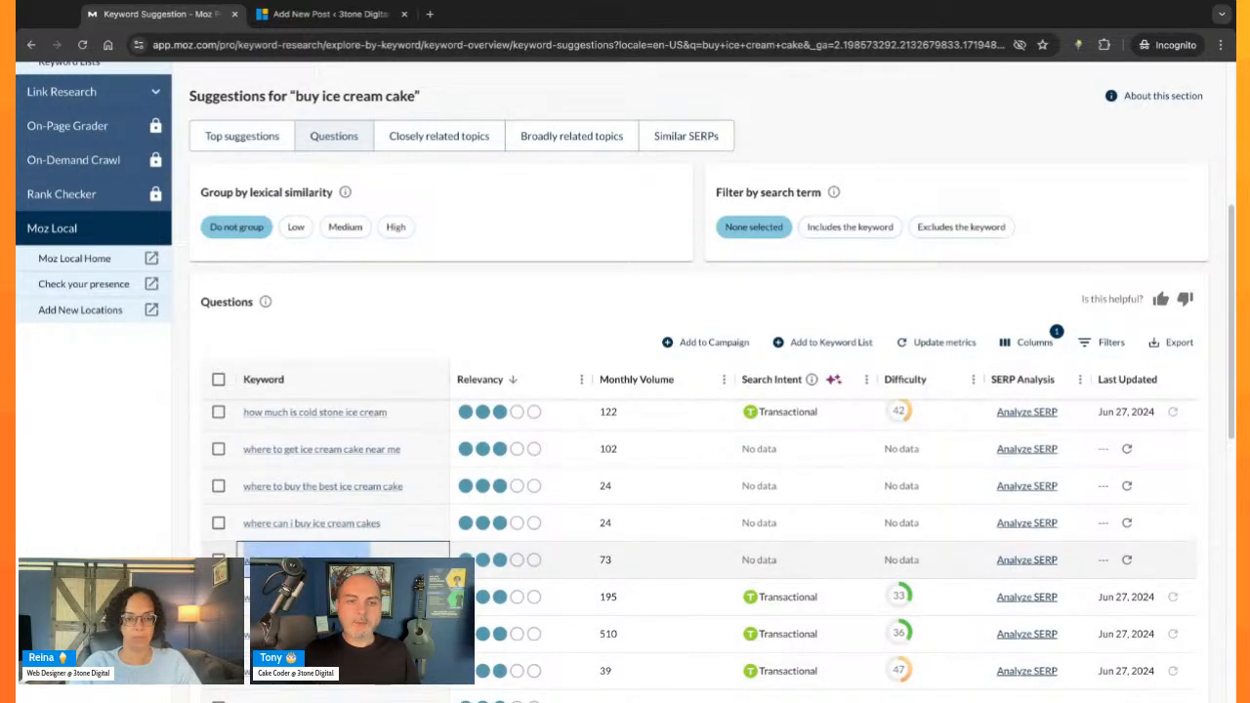
- Switch to the new WordPress post and look over its Yoast SEO fields, including SEO title, slug, meta description and analysis sections
{"action": "left_click", "coordinate": [331, 15]}
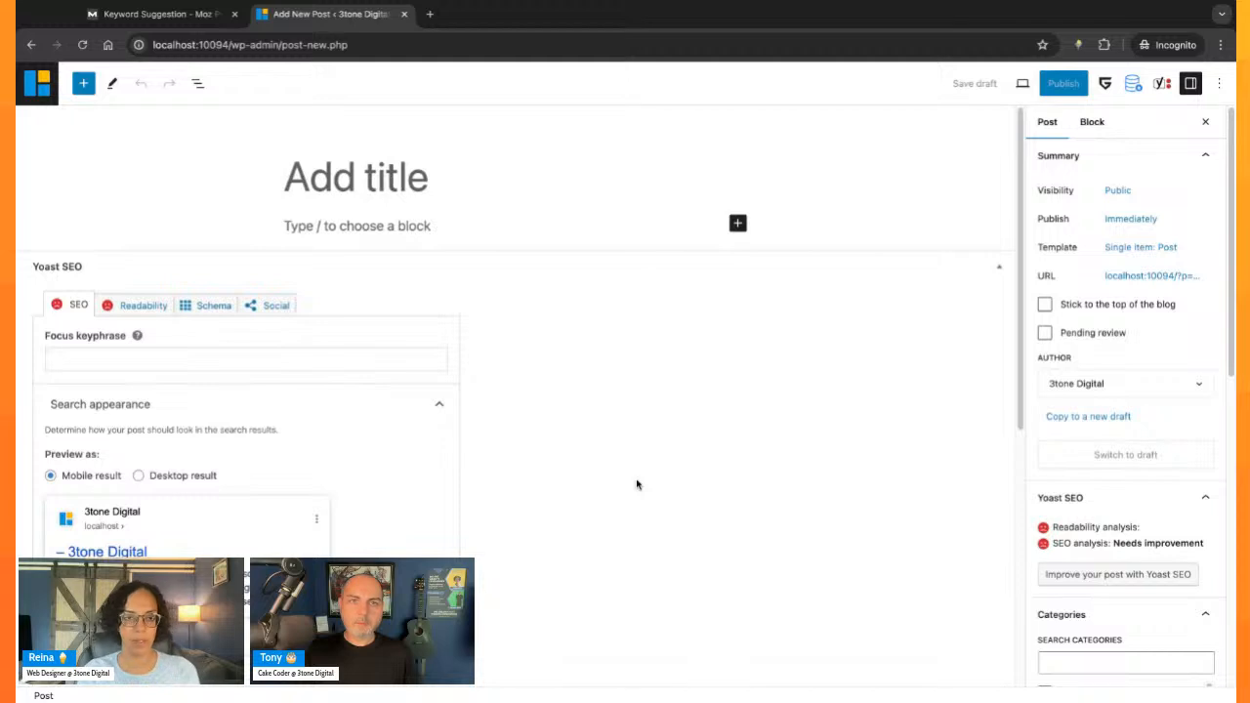
{"action": "scroll", "coordinate": [518, 391], "scroll_direction": "down", "scroll_amount": 4}
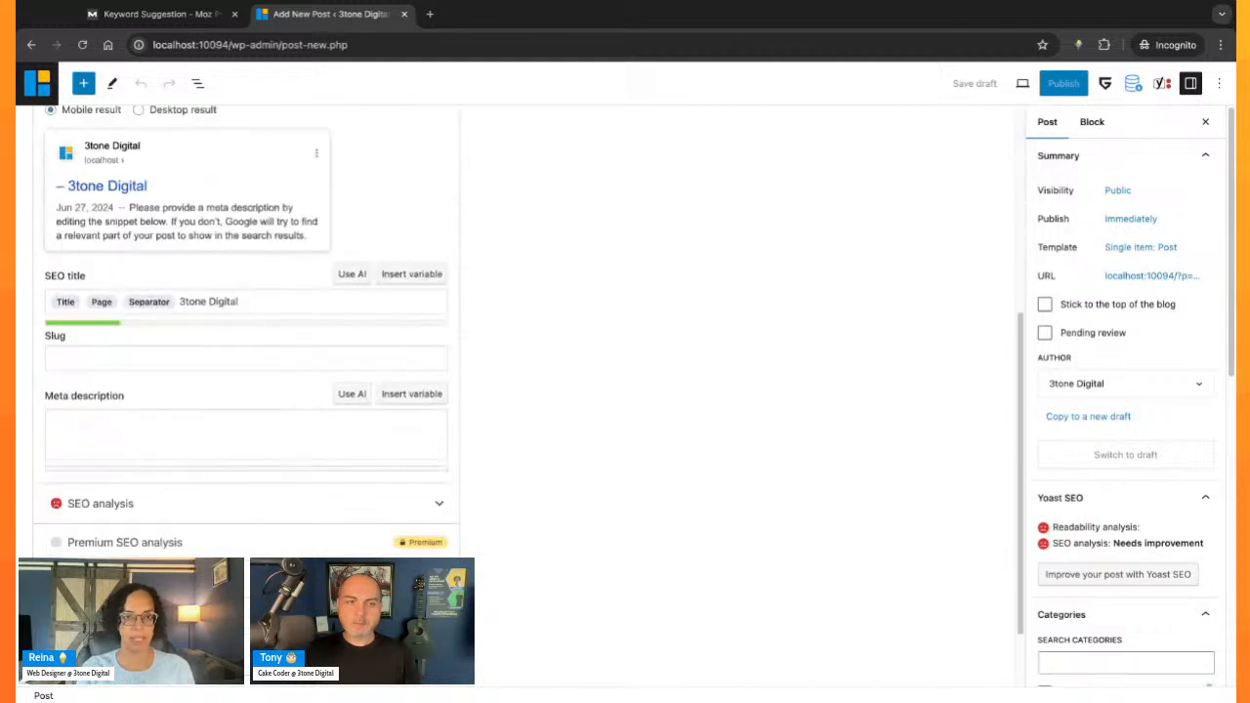
{"action": "scroll", "coordinate": [614, 486], "scroll_direction": "down", "scroll_amount": 1}
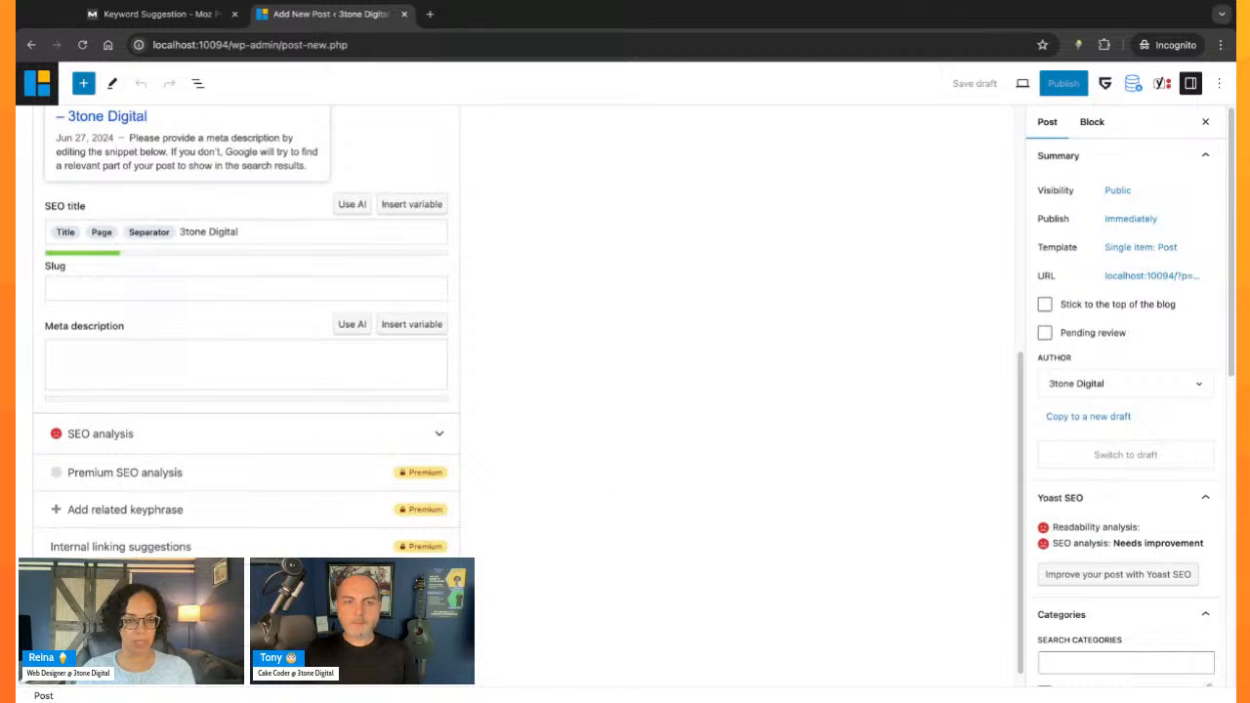
{"action": "scroll", "coordinate": [518, 390], "scroll_direction": "up", "scroll_amount": 5}
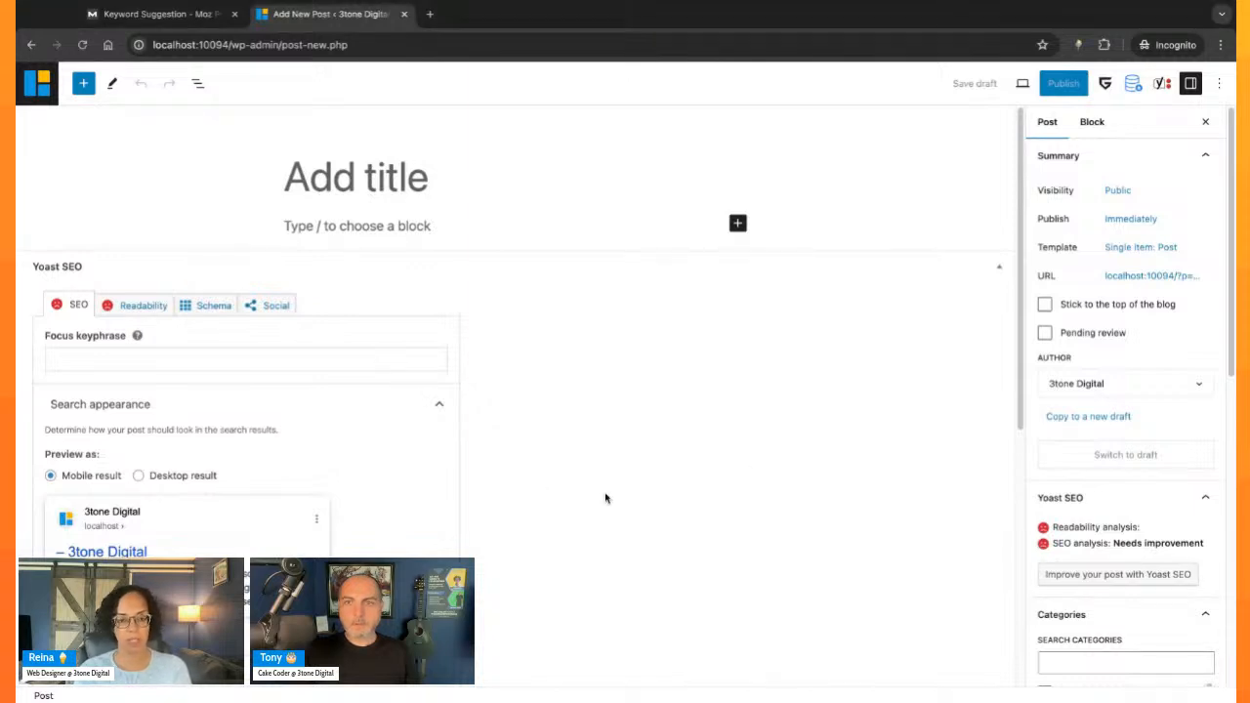
- Paste "where to buy ice cream cakes" as the post's Yoast SEO focus keyphrase
{"action": "left_click", "coordinate": [360, 361]}
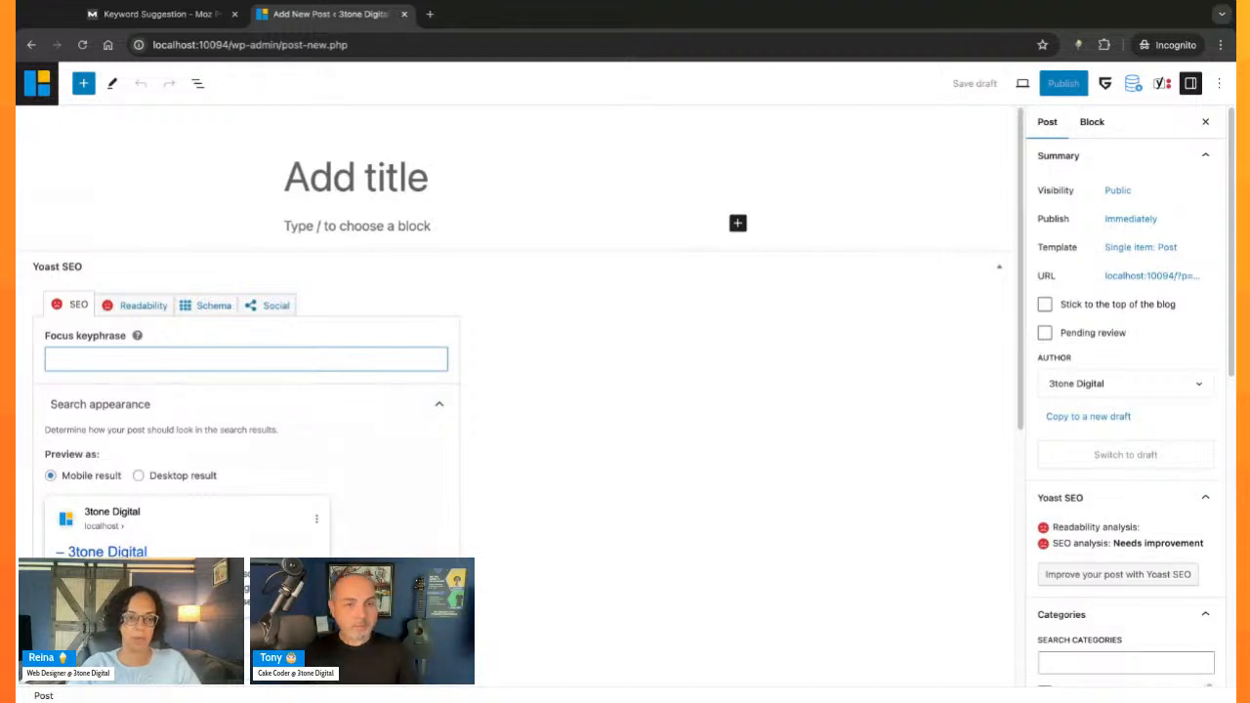
{"action": "scroll", "coordinate": [600, 427], "scroll_direction": "down", "scroll_amount": 1}
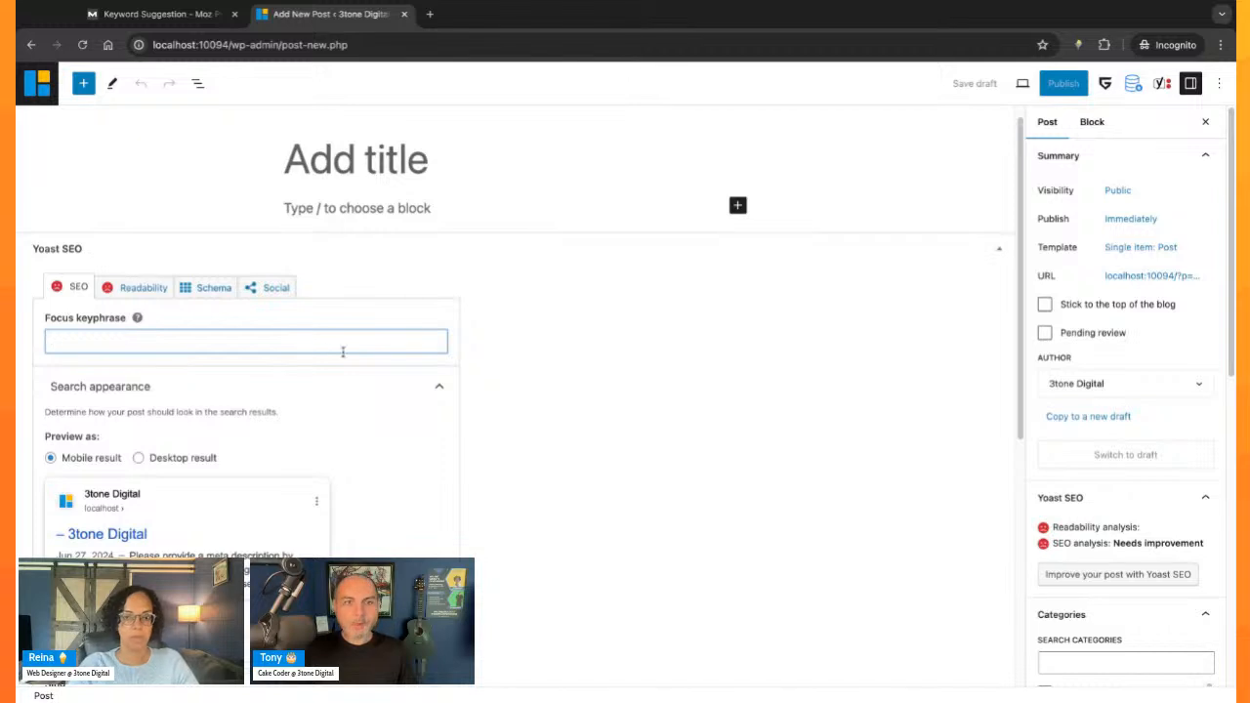
{"action": "type", "text": "where to buy ice cream cakes"}
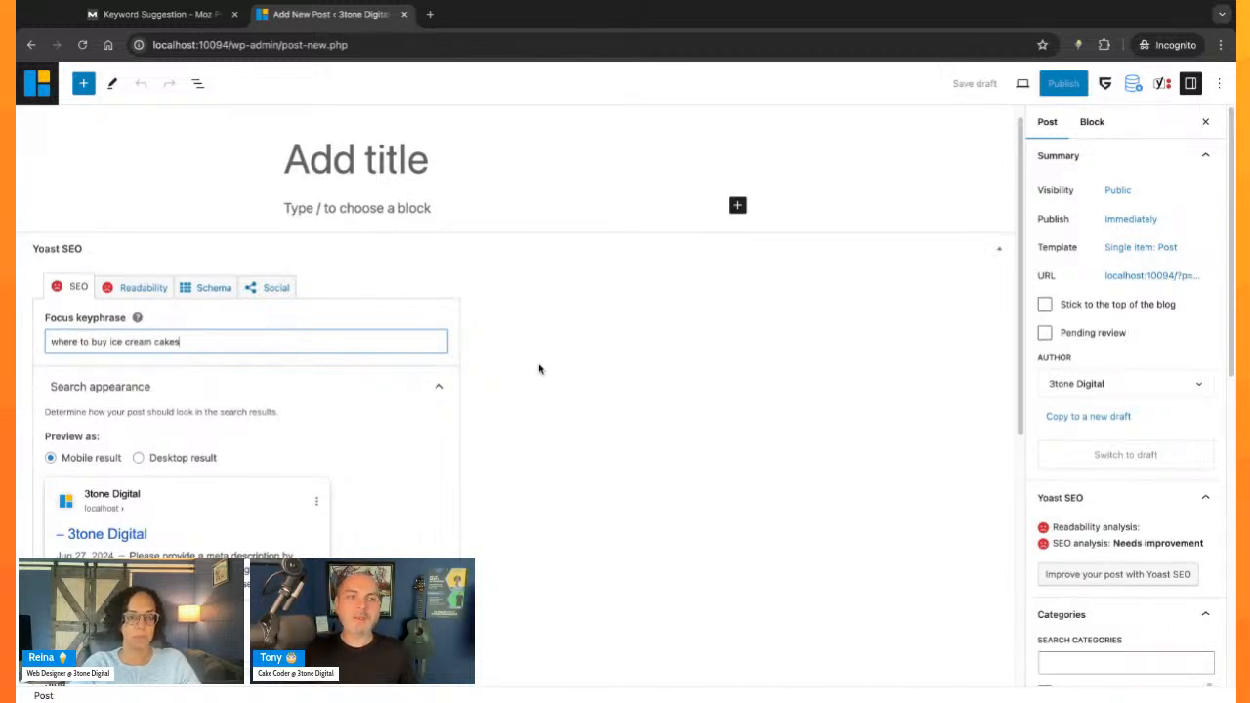
{"action": "left_click", "coordinate": [538, 369]}
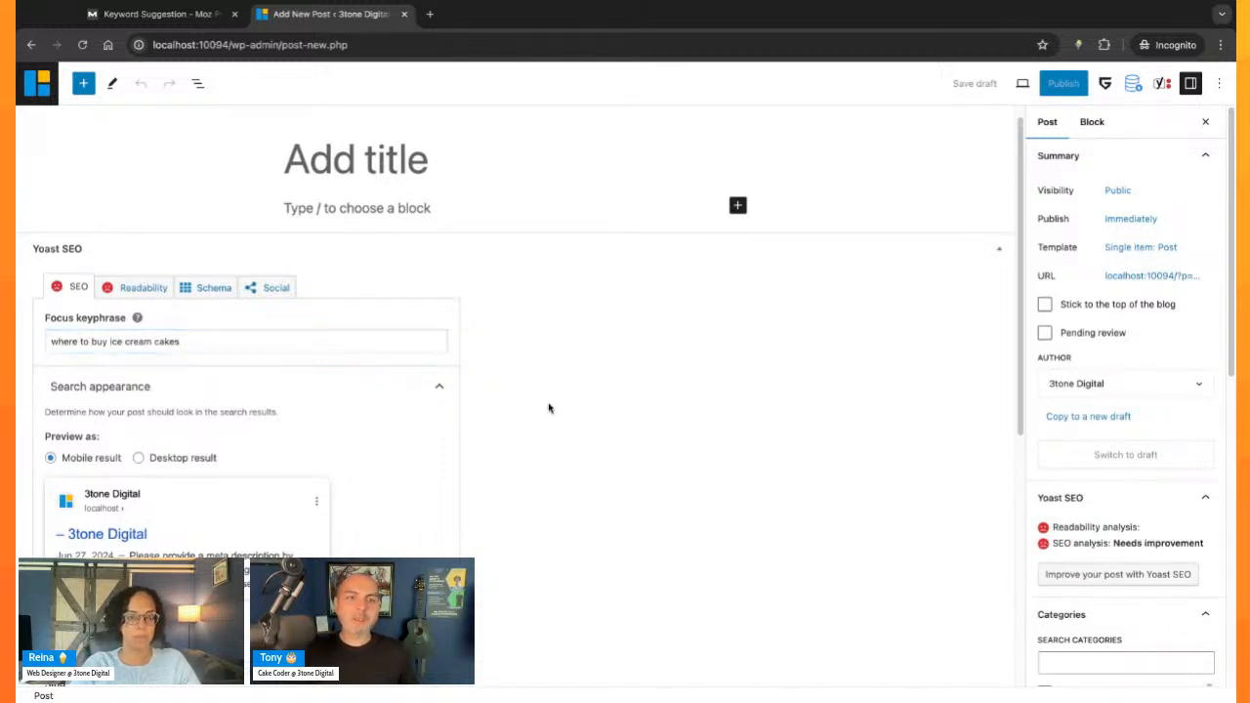
- Expand the SEO analysis for the focus keyphrase and examine its listed problems and good results
{"action": "left_click", "coordinate": [302, 343]}
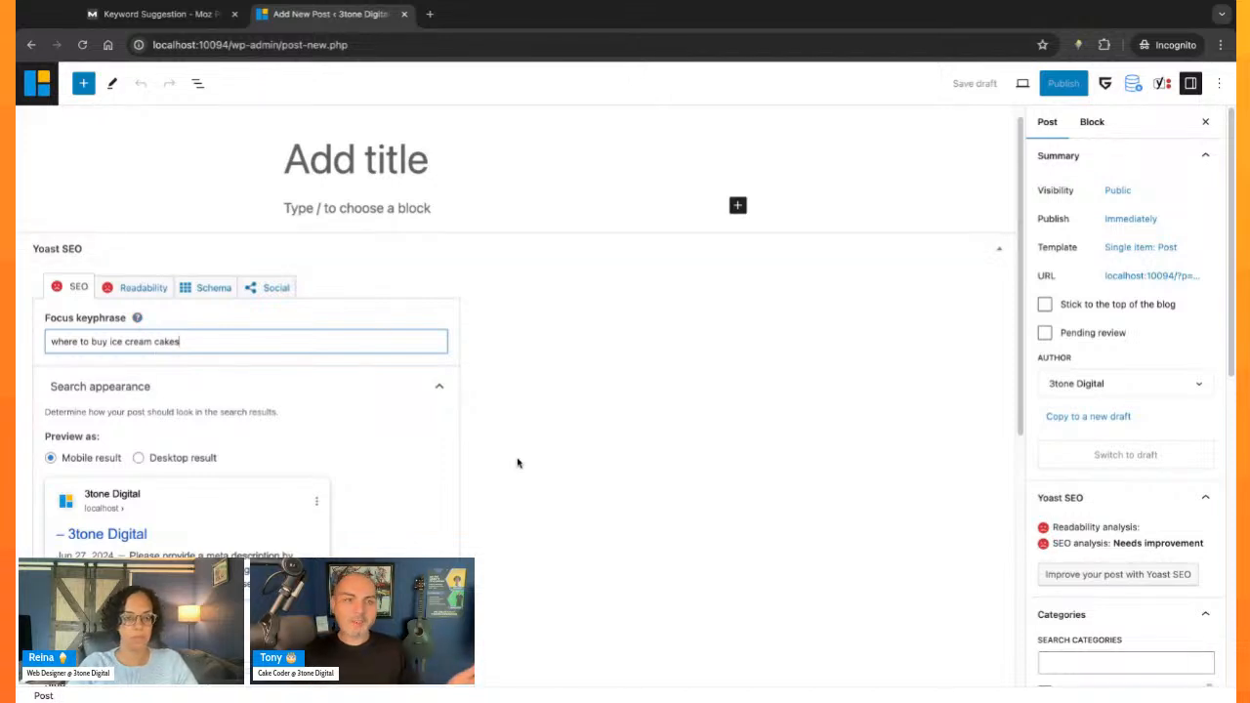
{"action": "scroll", "coordinate": [437, 429], "scroll_direction": "down", "scroll_amount": 2}
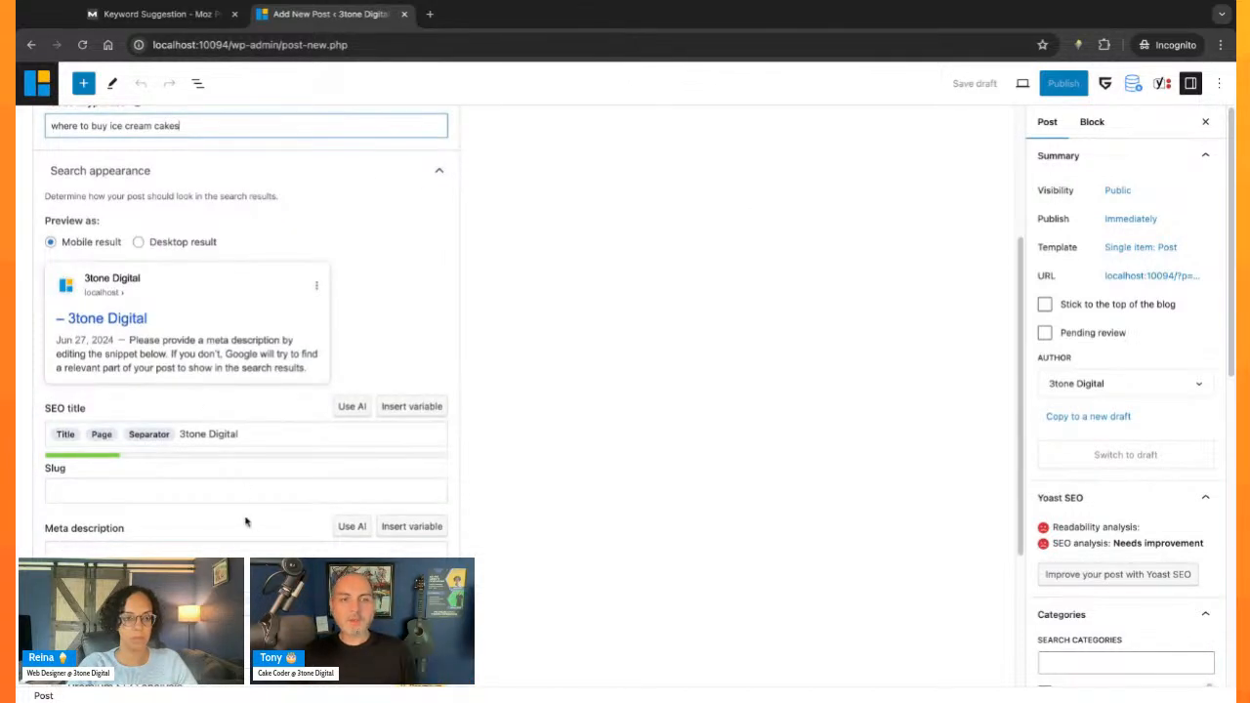
{"action": "scroll", "coordinate": [244, 515], "scroll_direction": "down", "scroll_amount": 1}
{"action": "scroll", "coordinate": [248, 527], "scroll_direction": "down", "scroll_amount": 1}
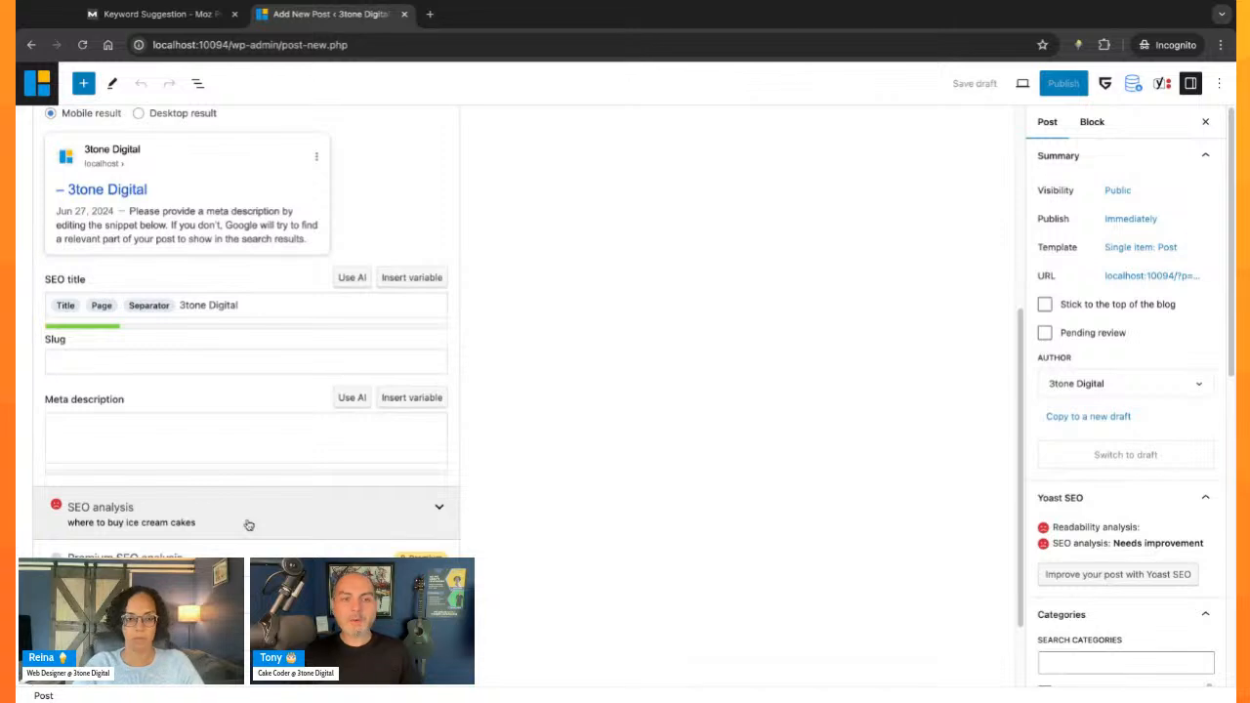
{"action": "scroll", "coordinate": [248, 525], "scroll_direction": "down", "scroll_amount": 1}
{"action": "left_click", "coordinate": [237, 432]}
{"action": "scroll", "coordinate": [279, 513], "scroll_direction": "down", "scroll_amount": 2}
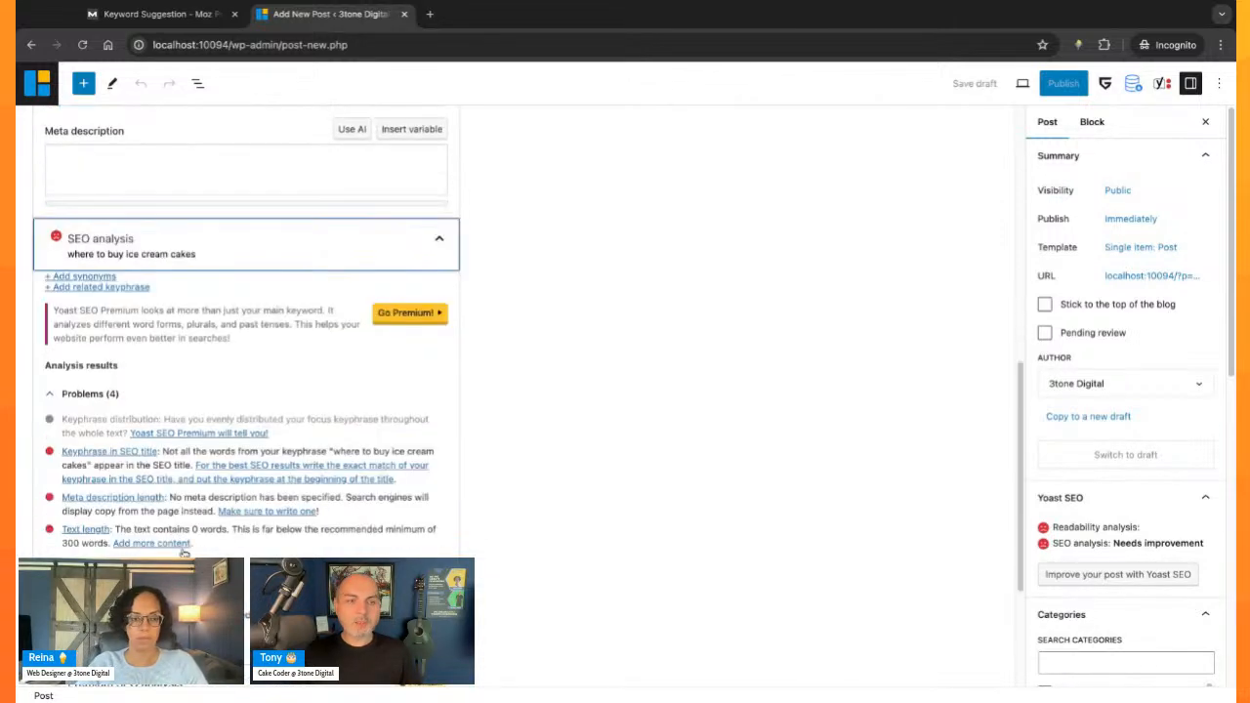
{"action": "scroll", "coordinate": [243, 553], "scroll_direction": "down", "scroll_amount": 1}
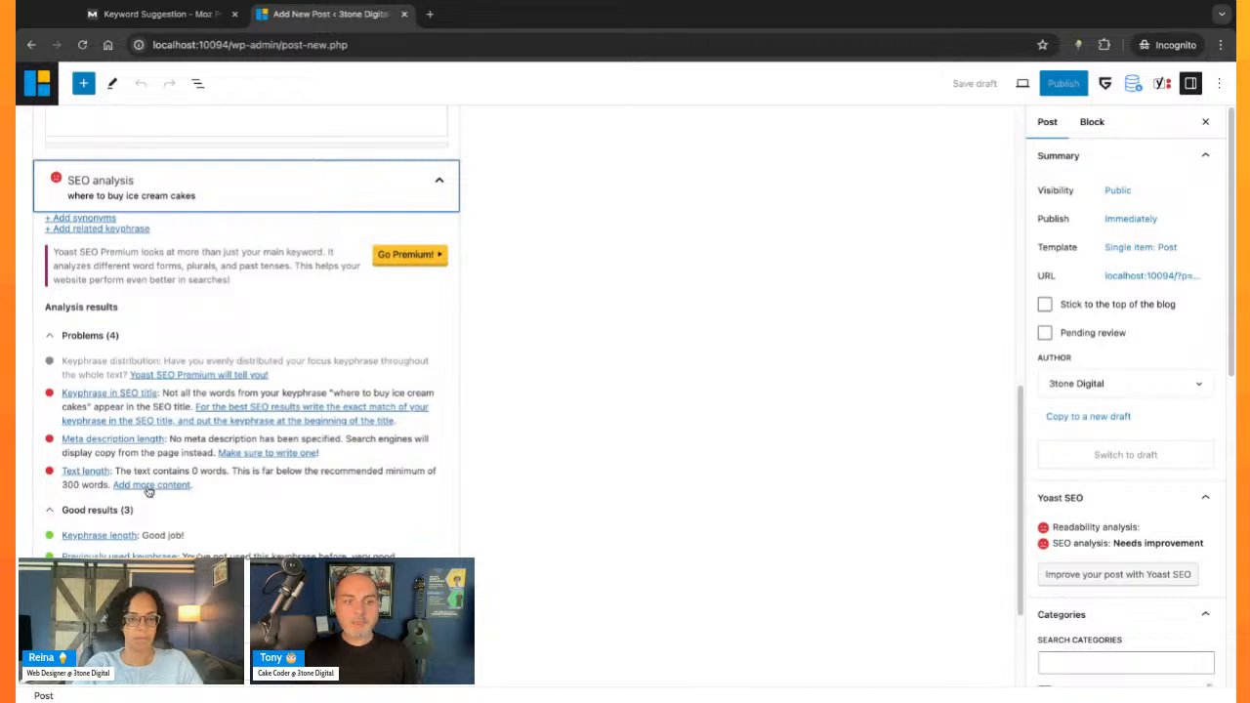
{"action": "scroll", "coordinate": [237, 467], "scroll_direction": "up", "scroll_amount": 3}
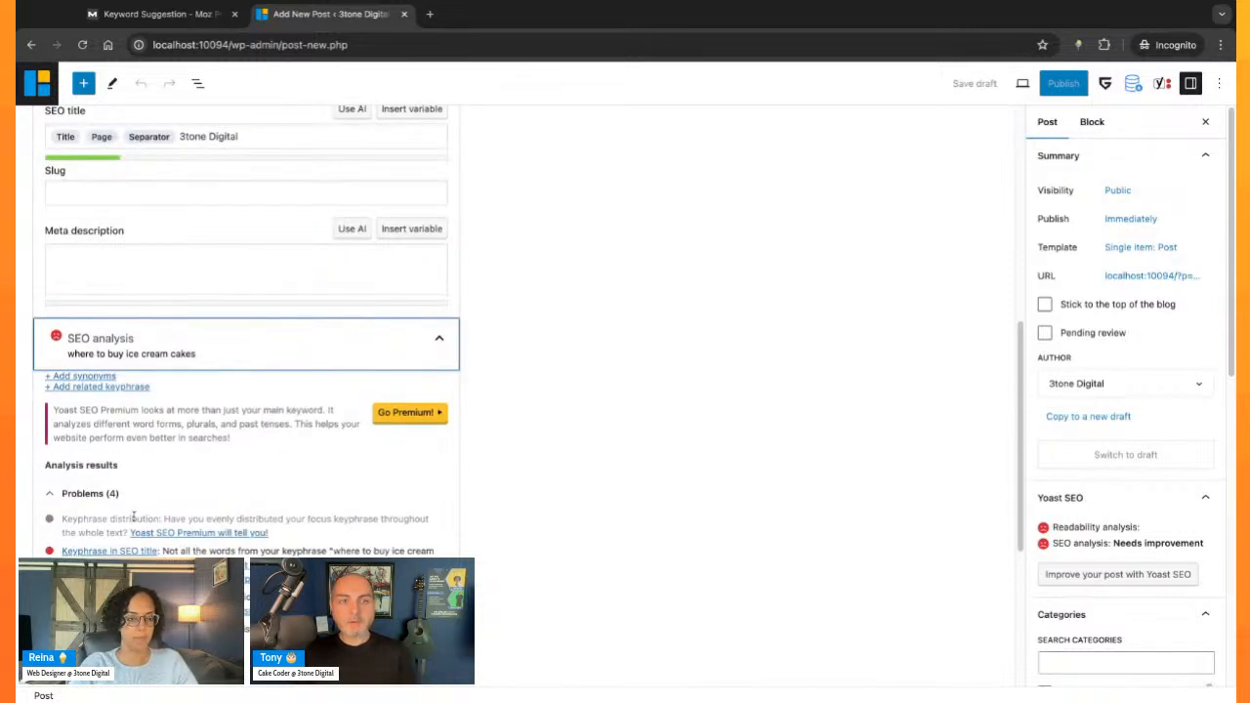
{"action": "scroll", "coordinate": [134, 517], "scroll_direction": "up", "scroll_amount": 10}
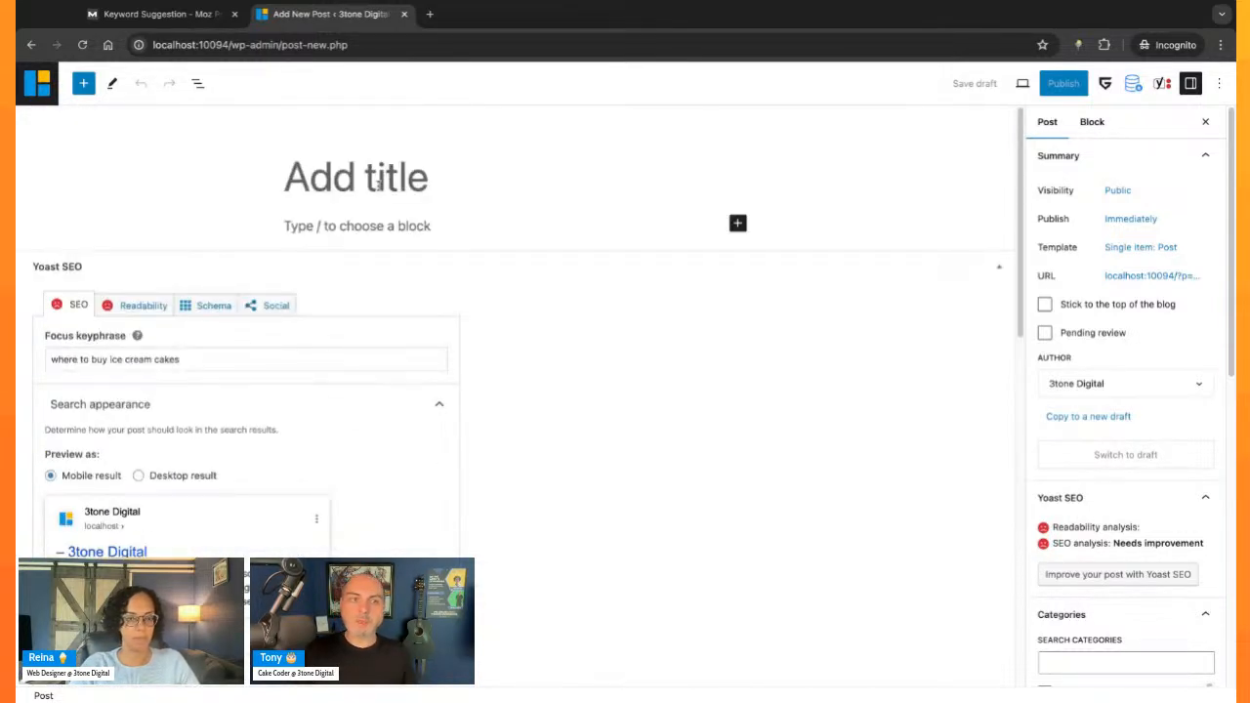
- Try repeating the focus keyphrase by pasting "where to buy ice cream cakes" two more times after the existing phrase
{"action": "left_click", "coordinate": [257, 365]}
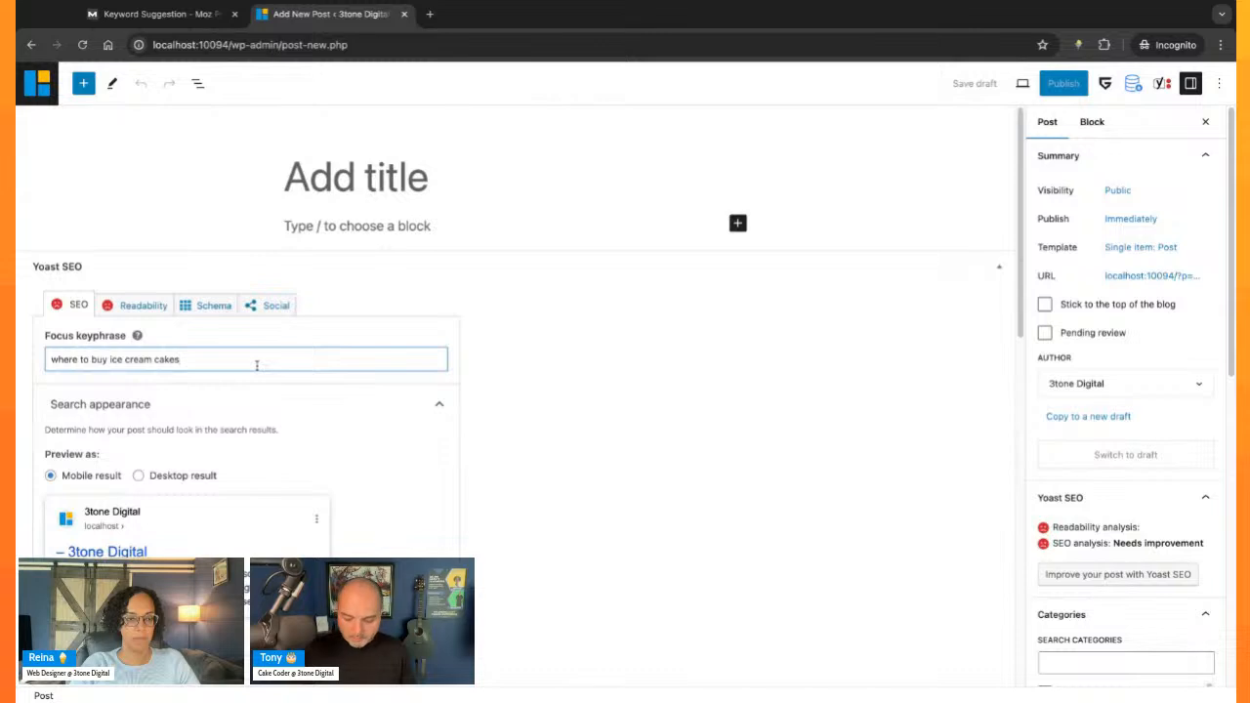
{"action": "type", "text": "where to buy ice cream cakes"}
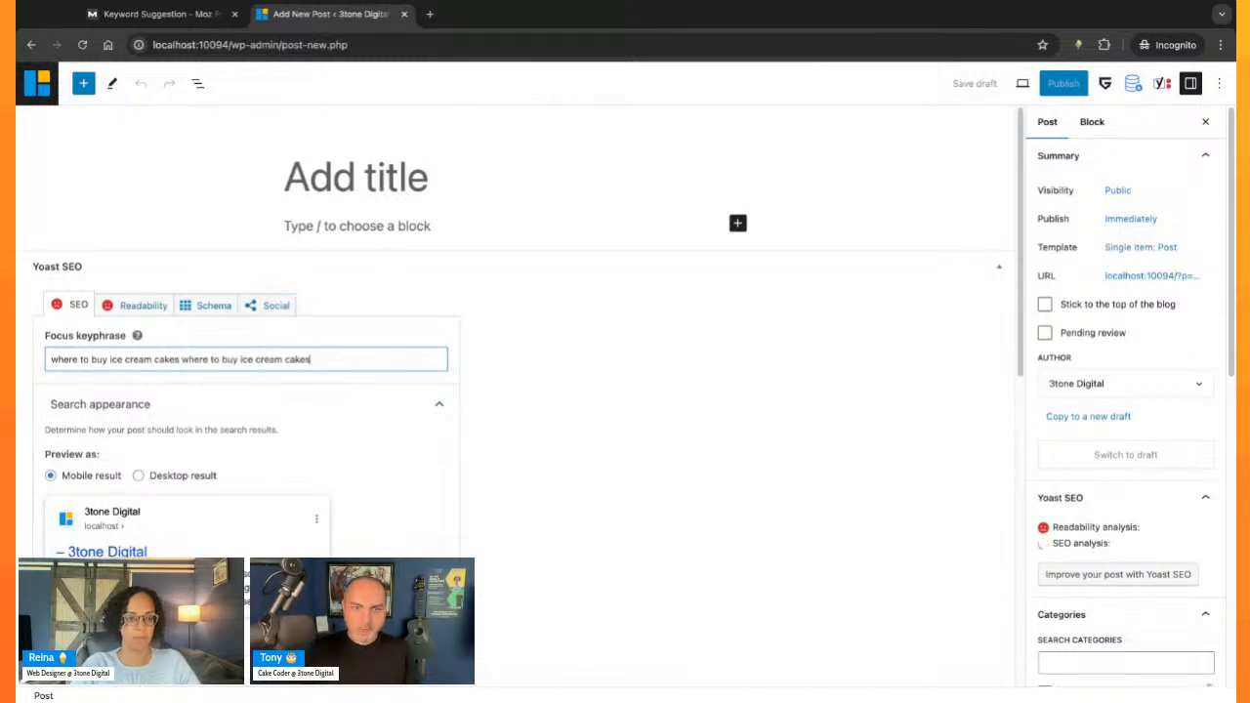
{"action": "type", "text": "where to buy ice cream cakes"}
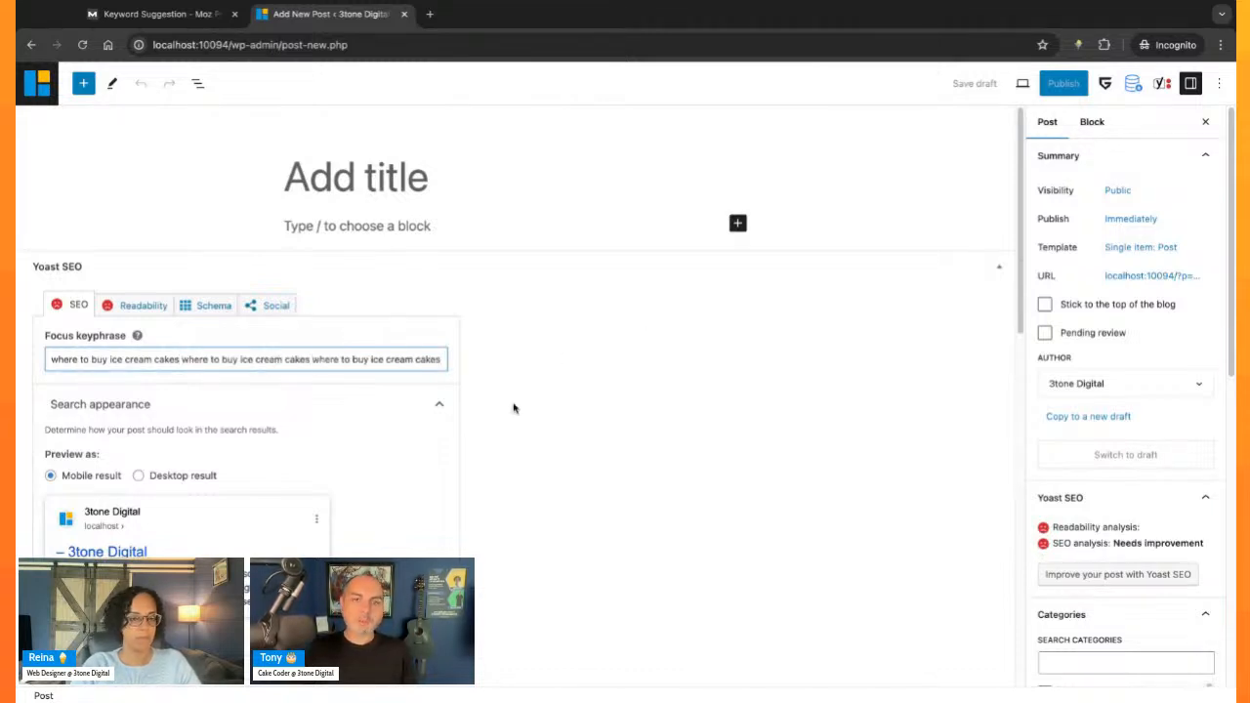
{"action": "scroll", "coordinate": [514, 407], "scroll_direction": "down", "scroll_amount": 3}
{"action": "scroll", "coordinate": [560, 365], "scroll_direction": "up", "scroll_amount": 3}
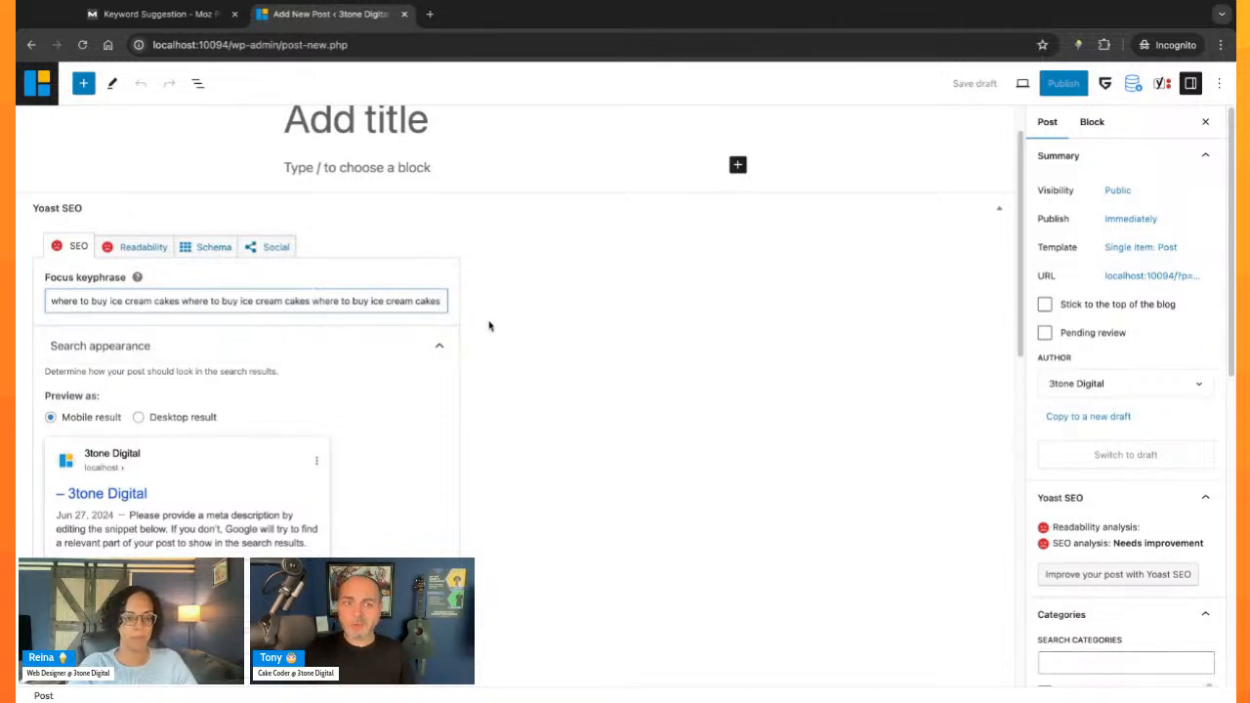
{"action": "scroll", "coordinate": [507, 394], "scroll_direction": "down", "scroll_amount": 1}
{"action": "scroll", "coordinate": [507, 394], "scroll_direction": "down", "scroll_amount": 1}
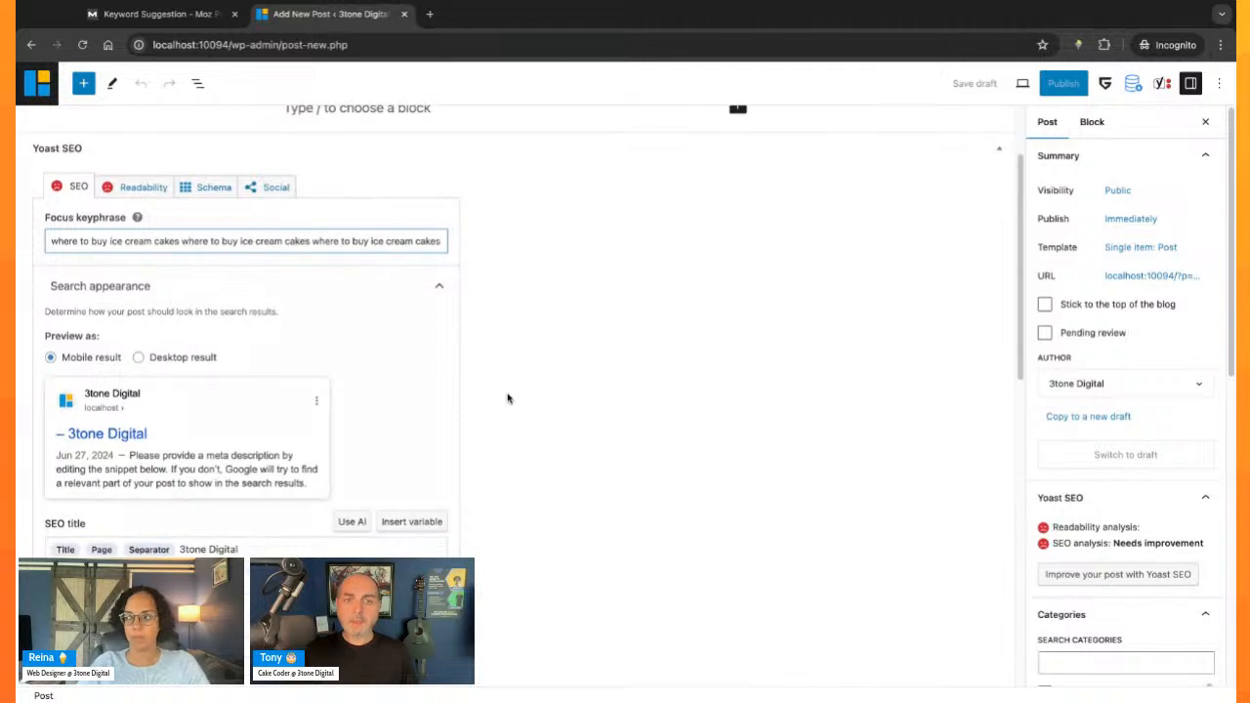
- Replace the repeated text in the focus keyphrase with a single "where to buy ice cream cakes"
{"action": "triple_click", "coordinate": [267, 223]}
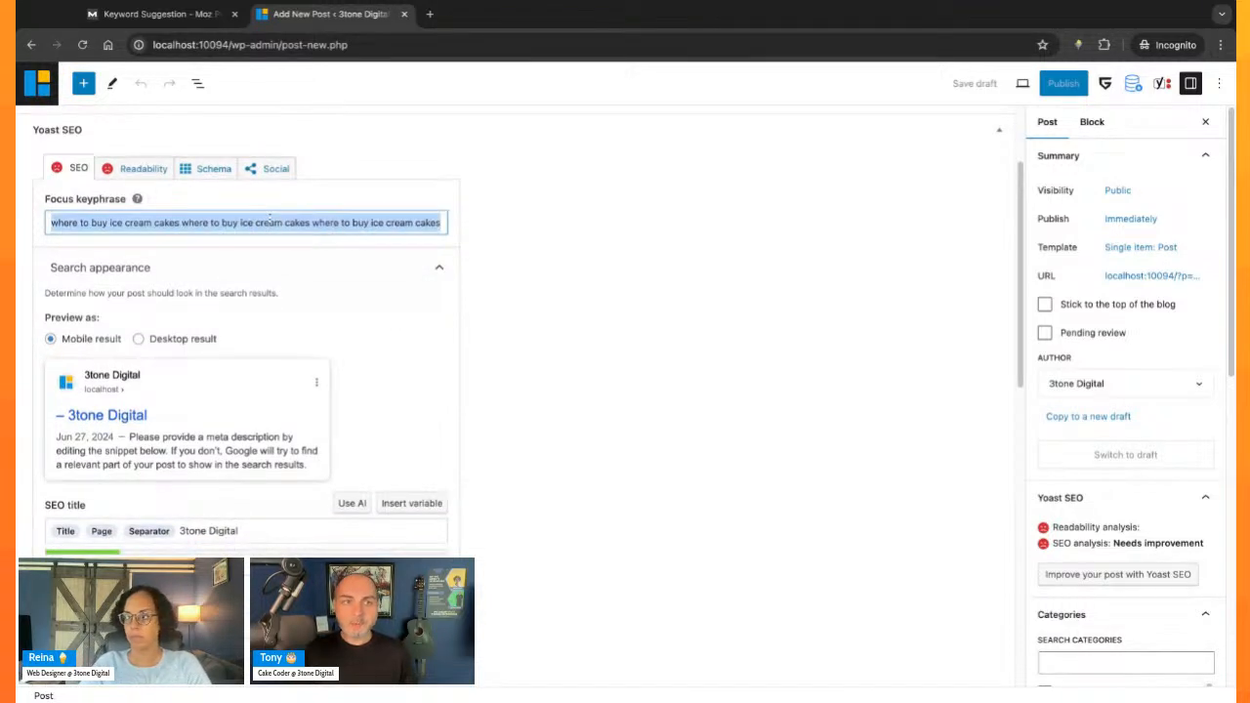
{"action": "type", "text": "where to buy ice cream cakes"}
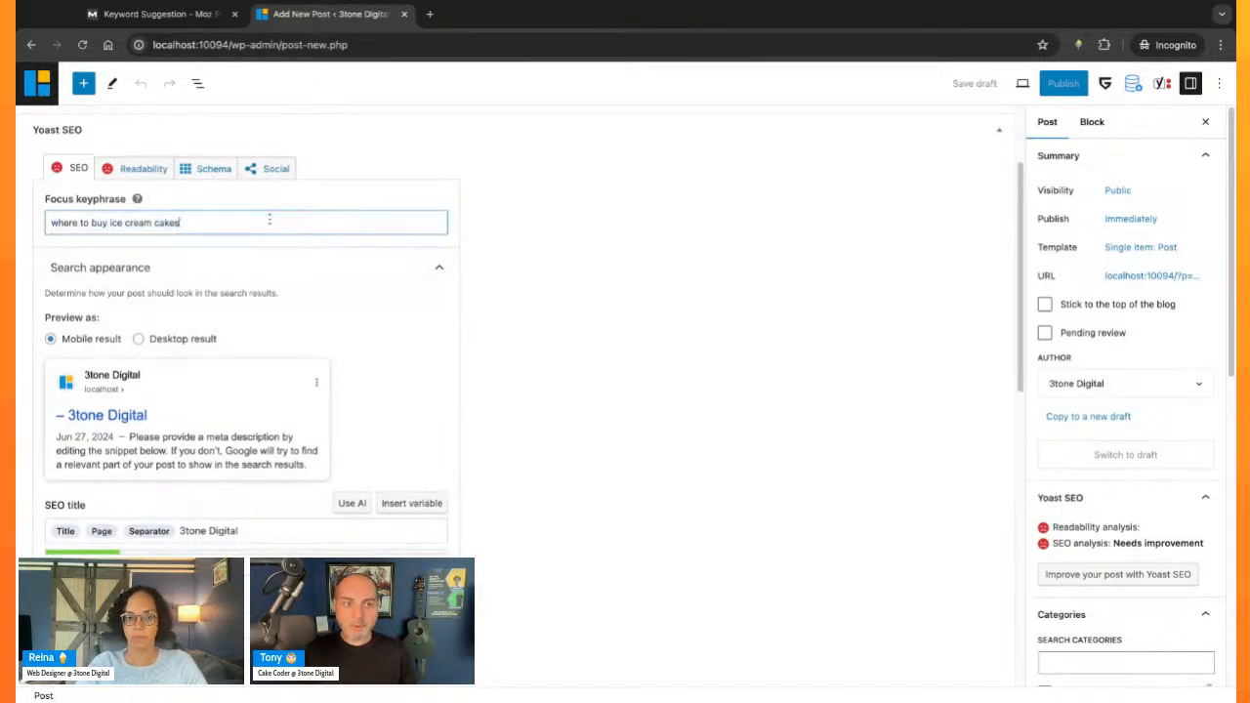
{"action": "left_click", "coordinate": [560, 262]}
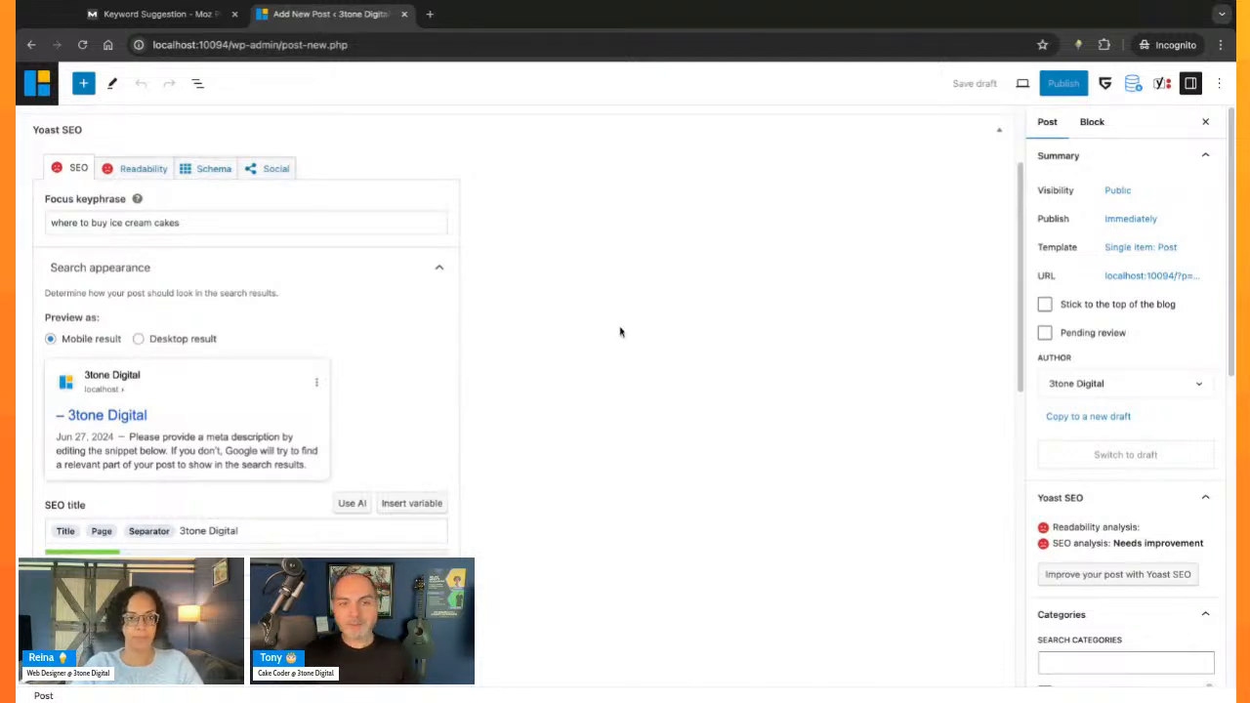
- Try the single word "about" as the post's focus keyphrase in place of the full question
{"action": "scroll", "coordinate": [615, 391], "scroll_direction": "down", "scroll_amount": 6}
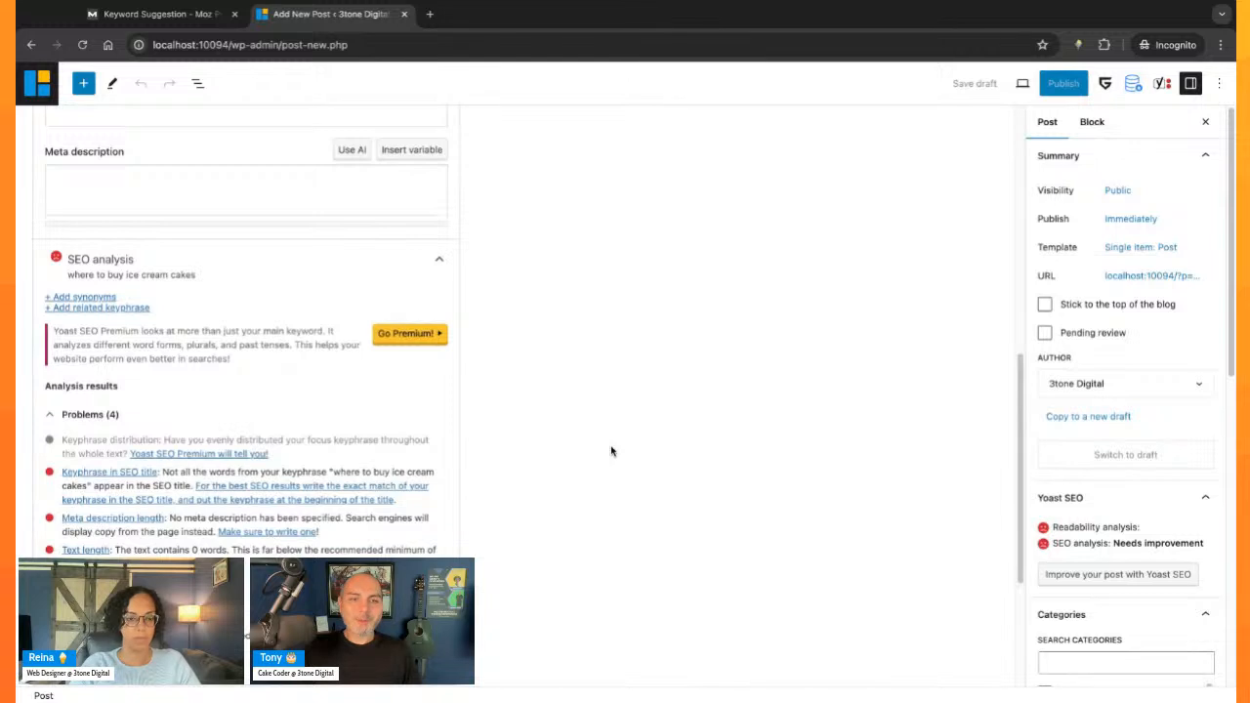
{"action": "scroll", "coordinate": [605, 442], "scroll_direction": "up", "scroll_amount": 6}
{"action": "triple_click", "coordinate": [259, 172]}
{"action": "key", "text": "ctrl+c"}
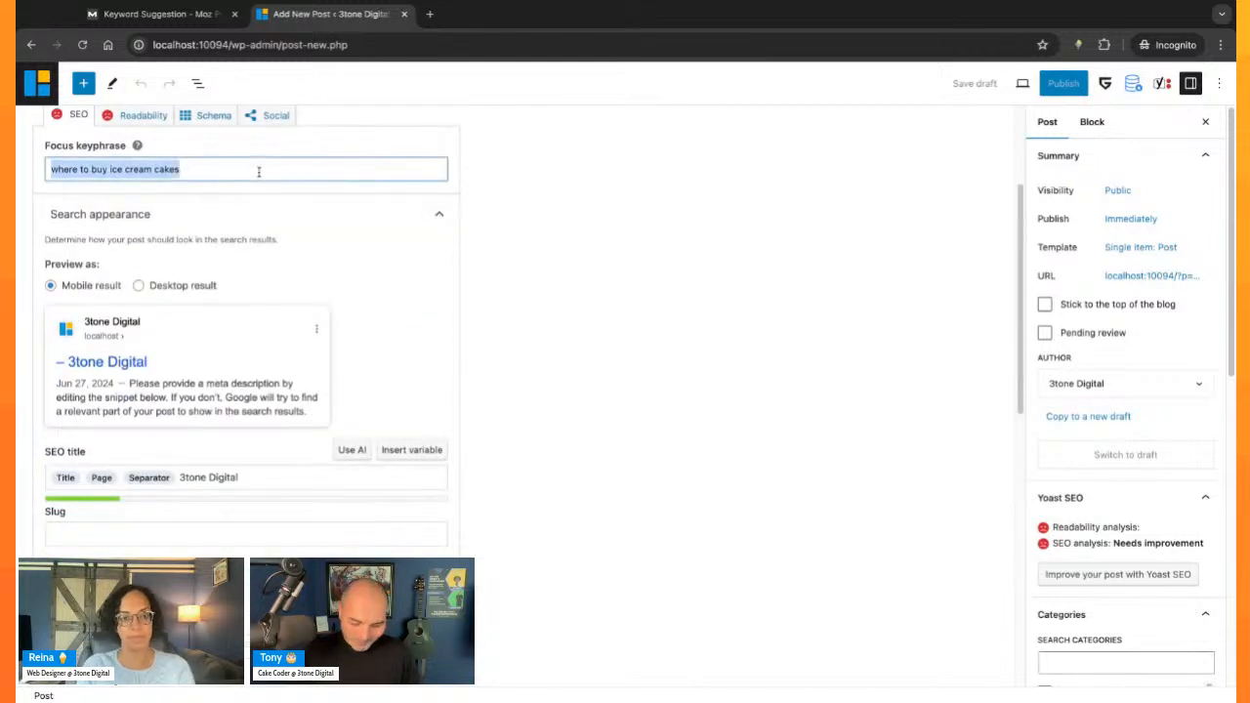
{"action": "type", "text": "about"}
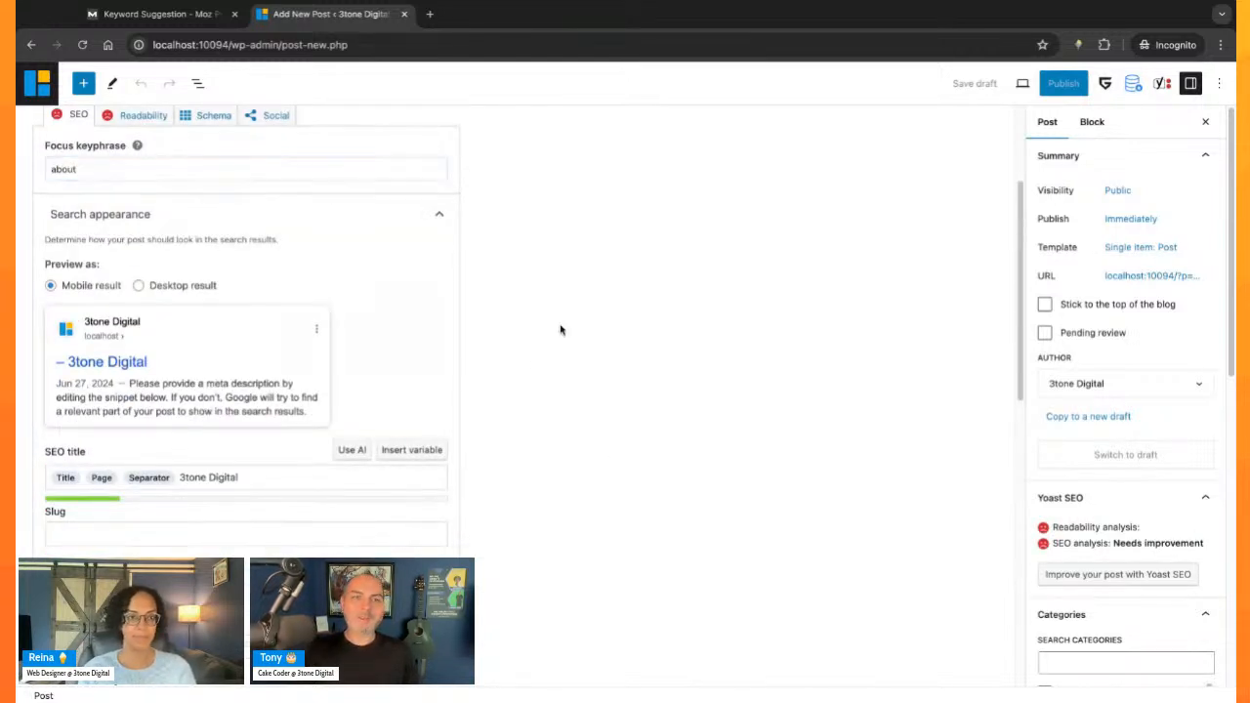
{"action": "scroll", "coordinate": [551, 385], "scroll_direction": "up", "scroll_amount": 1}
{"action": "scroll", "coordinate": [572, 422], "scroll_direction": "down", "scroll_amount": 1}
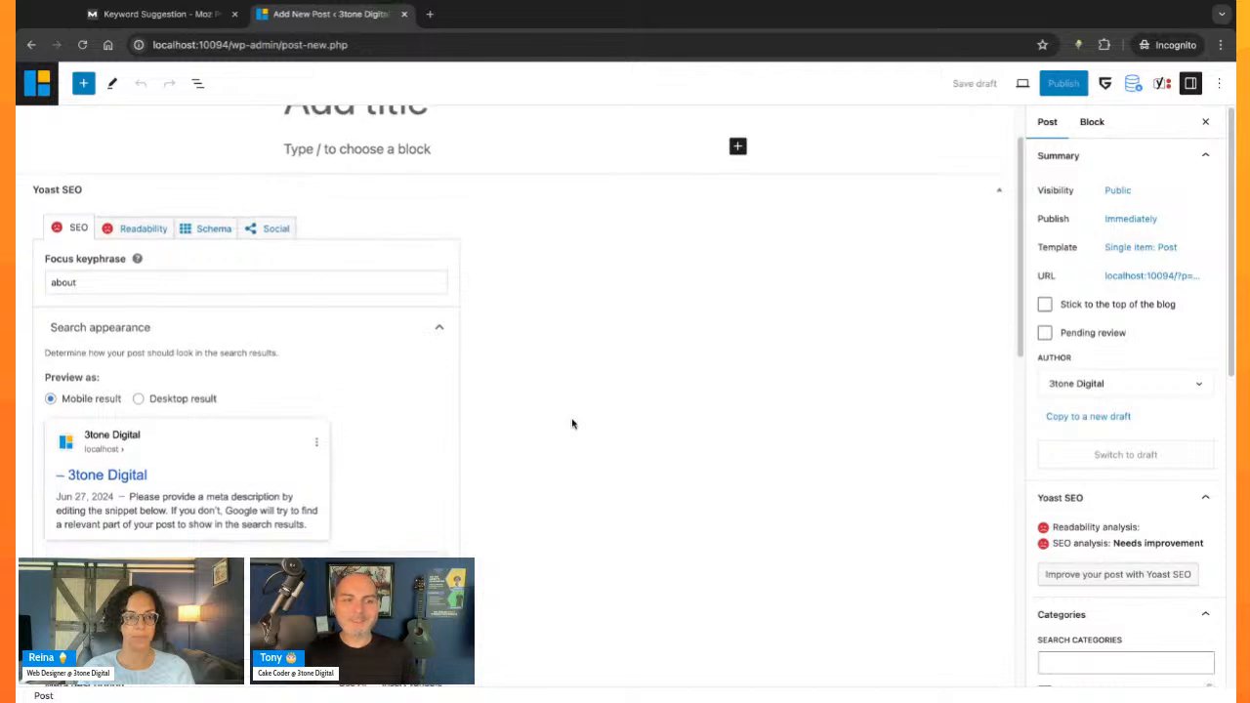
- Set the focus keyphrase back to "where to buy ice cream cakes" by pasting it over "about"
{"action": "double_click", "coordinate": [235, 282]}
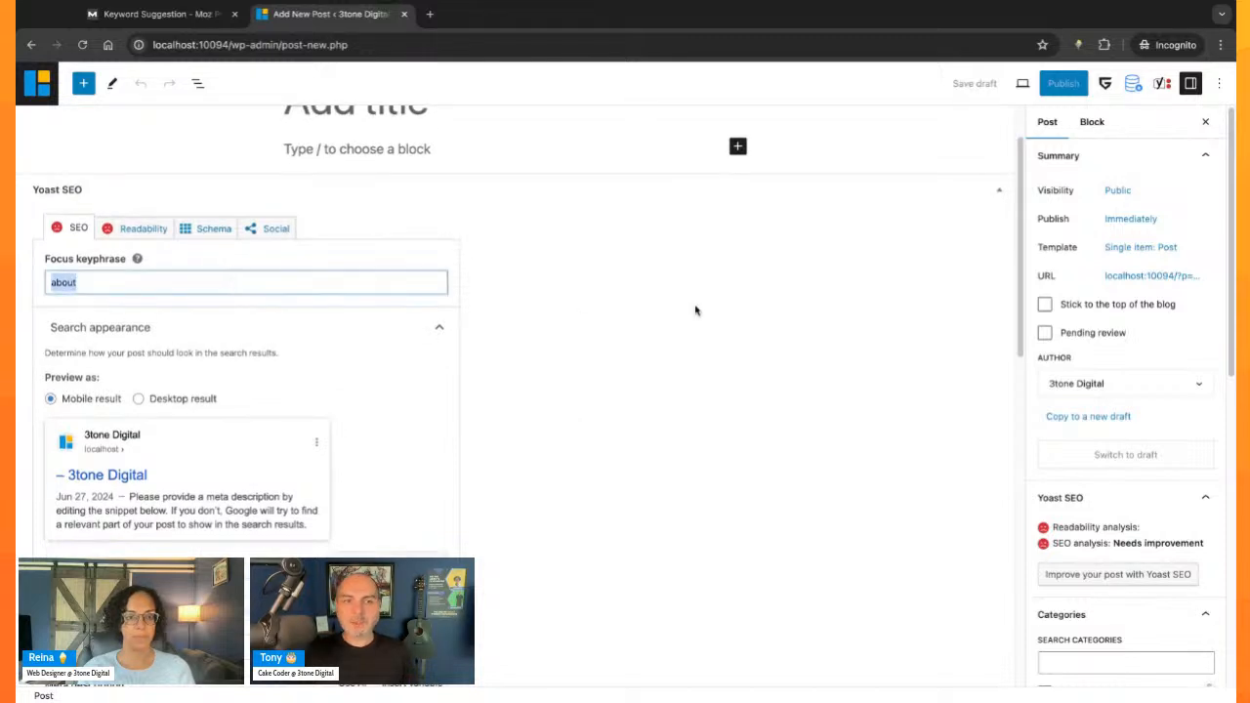
{"action": "key", "text": "ctrl+v"}
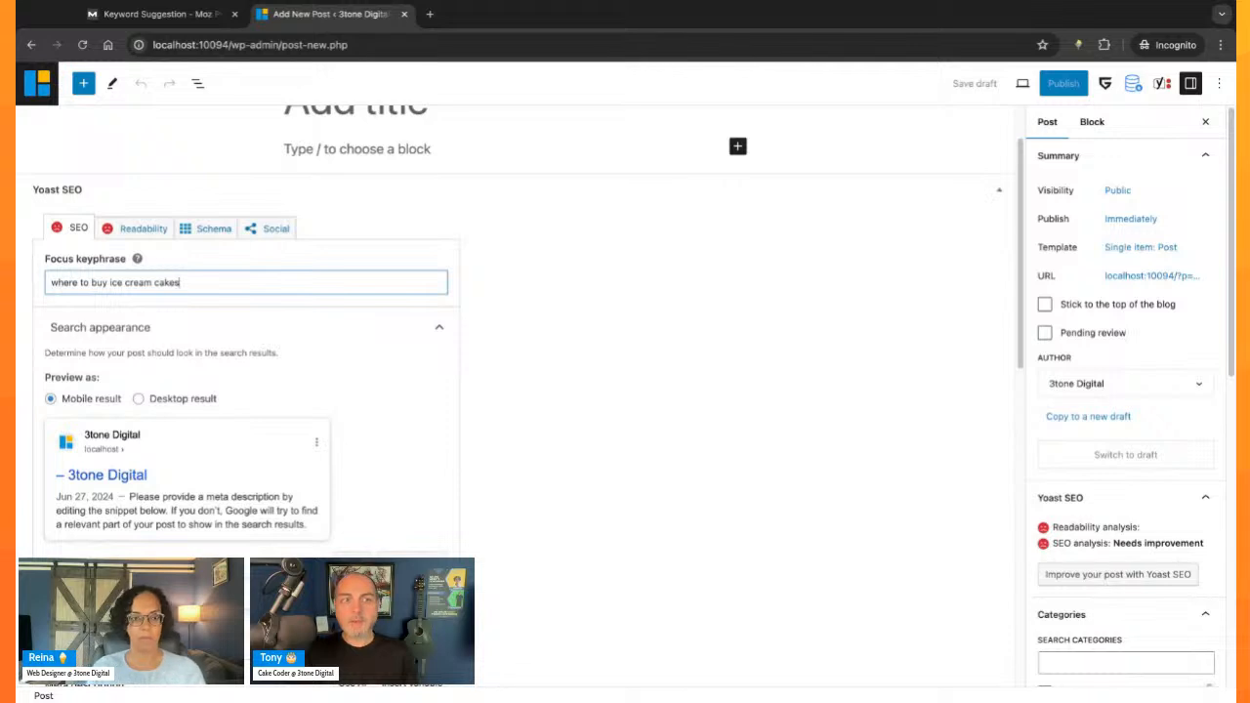
{"action": "left_click", "coordinate": [555, 387]}
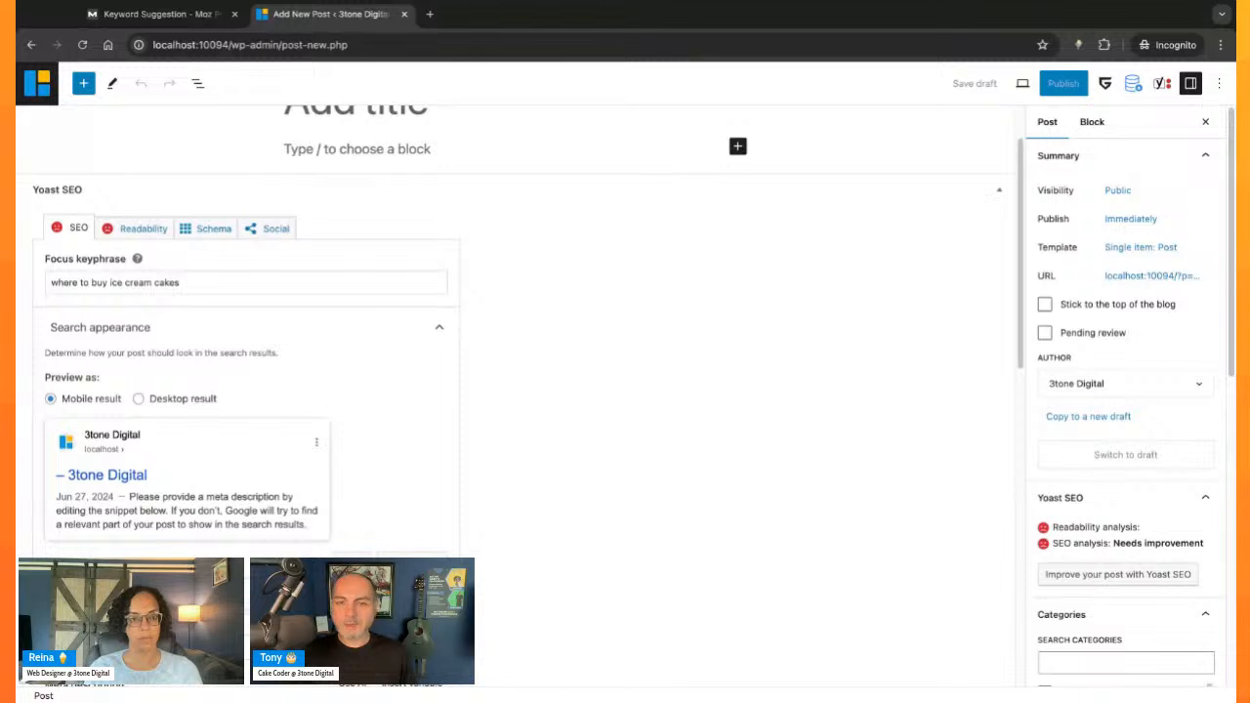
{"action": "left_click", "coordinate": [244, 283]}
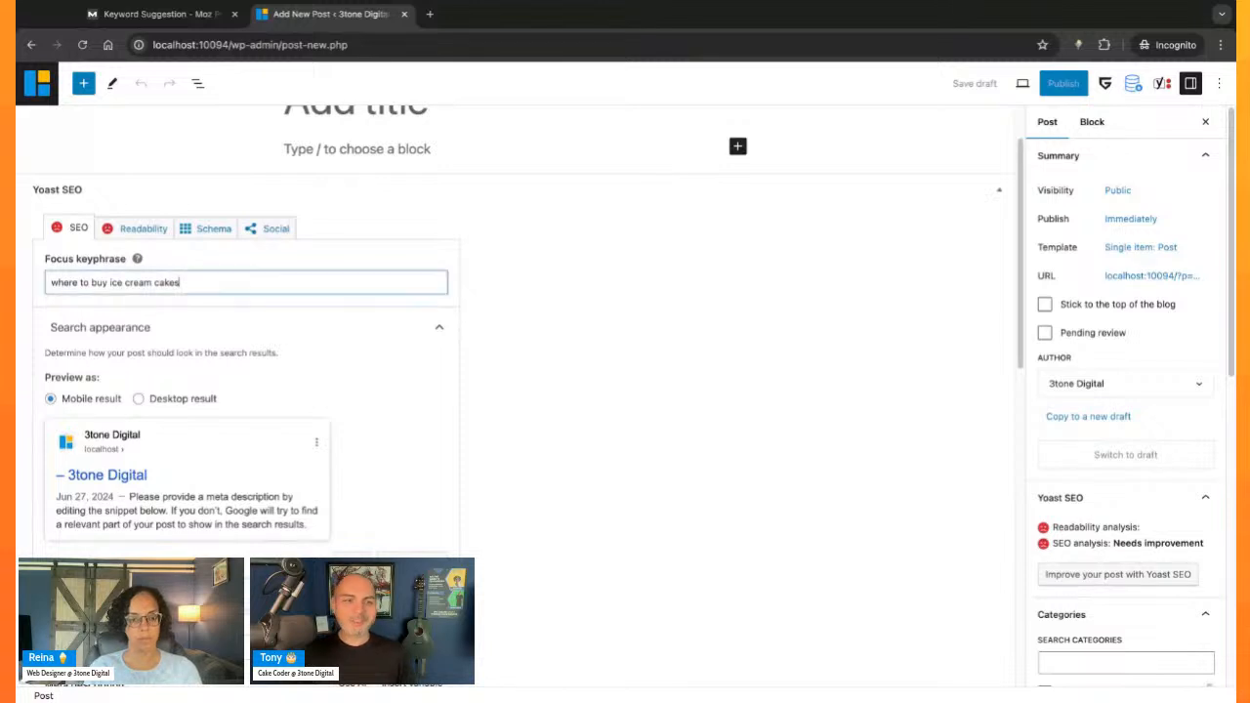
{"action": "left_click", "coordinate": [537, 373]}
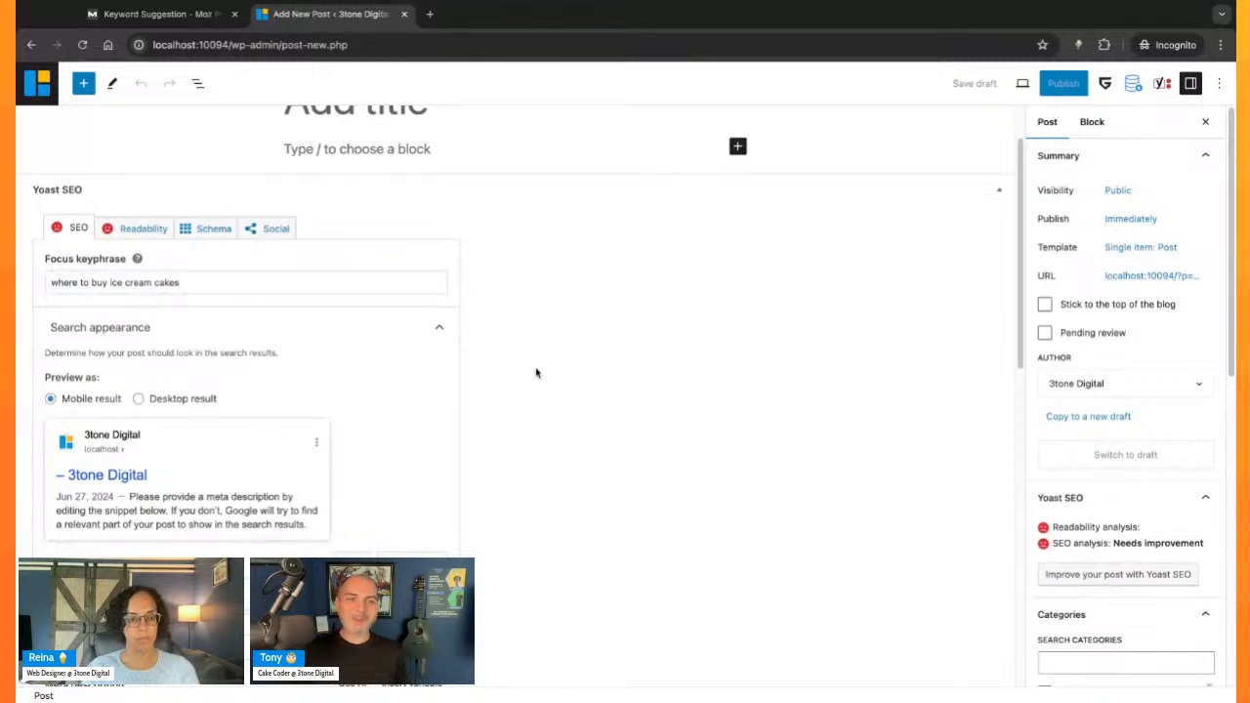
- Check the source question in the Moz keyword suggestions and return to the focus keyphrase of the WordPress post
{"action": "left_click", "coordinate": [215, 281]}
{"action": "left_click", "coordinate": [162, 14]}
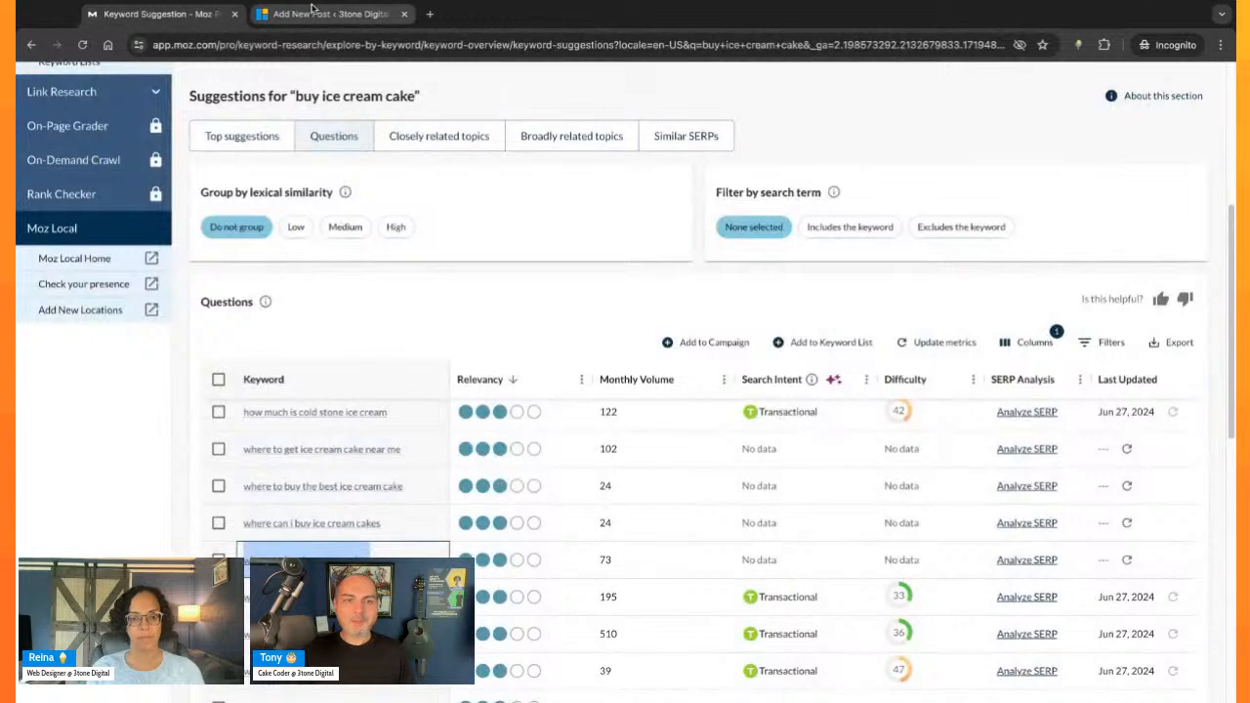
{"action": "left_click", "coordinate": [312, 12]}
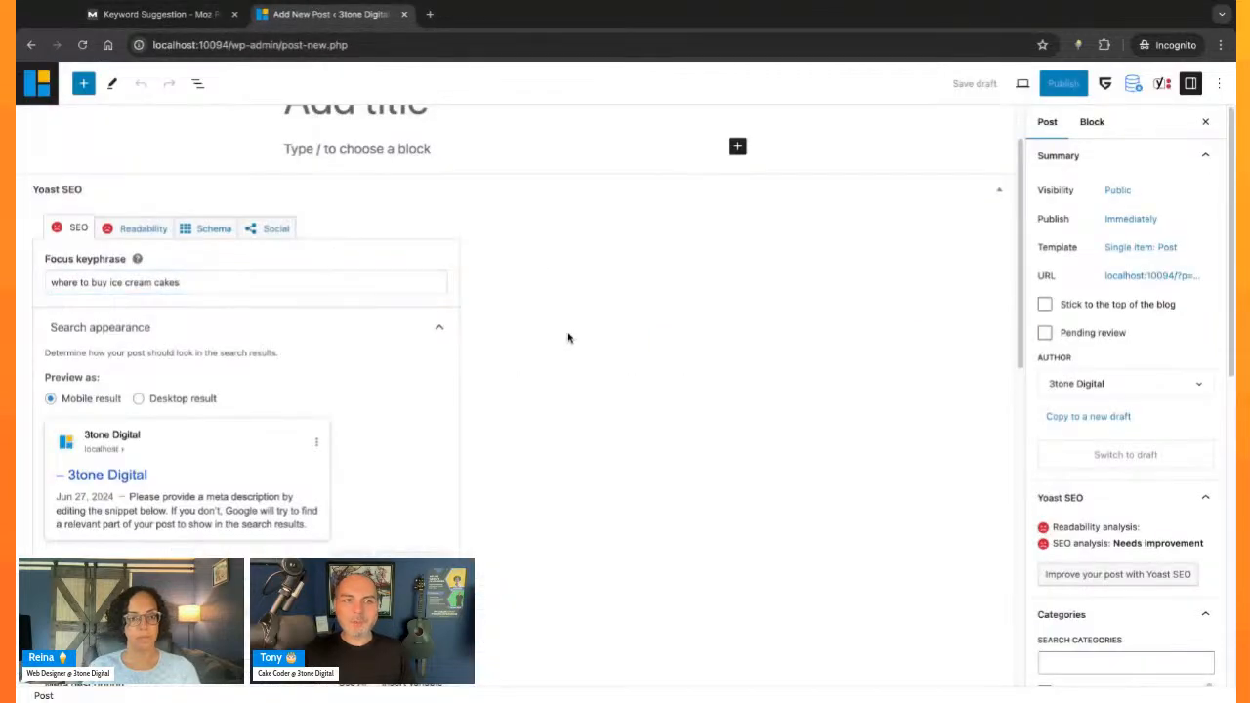
{"action": "scroll", "coordinate": [567, 338], "scroll_direction": "up", "scroll_amount": 1}
{"action": "left_click_drag", "start_coordinate": [186, 360], "coordinate": [49, 359]}
{"action": "left_click", "coordinate": [610, 332]}
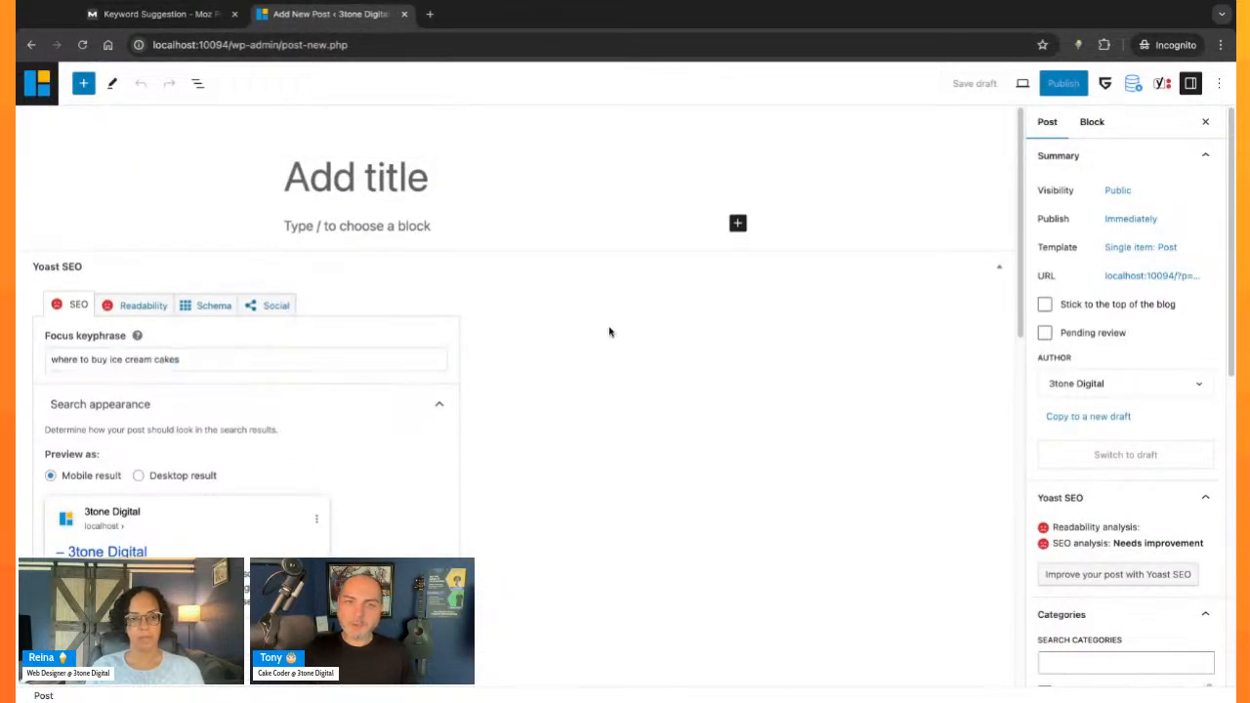
- Review the SEO analysis problems on keyphrase in SEO title, meta description length and text length
{"action": "scroll", "coordinate": [329, 400], "scroll_direction": "down", "scroll_amount": 3}
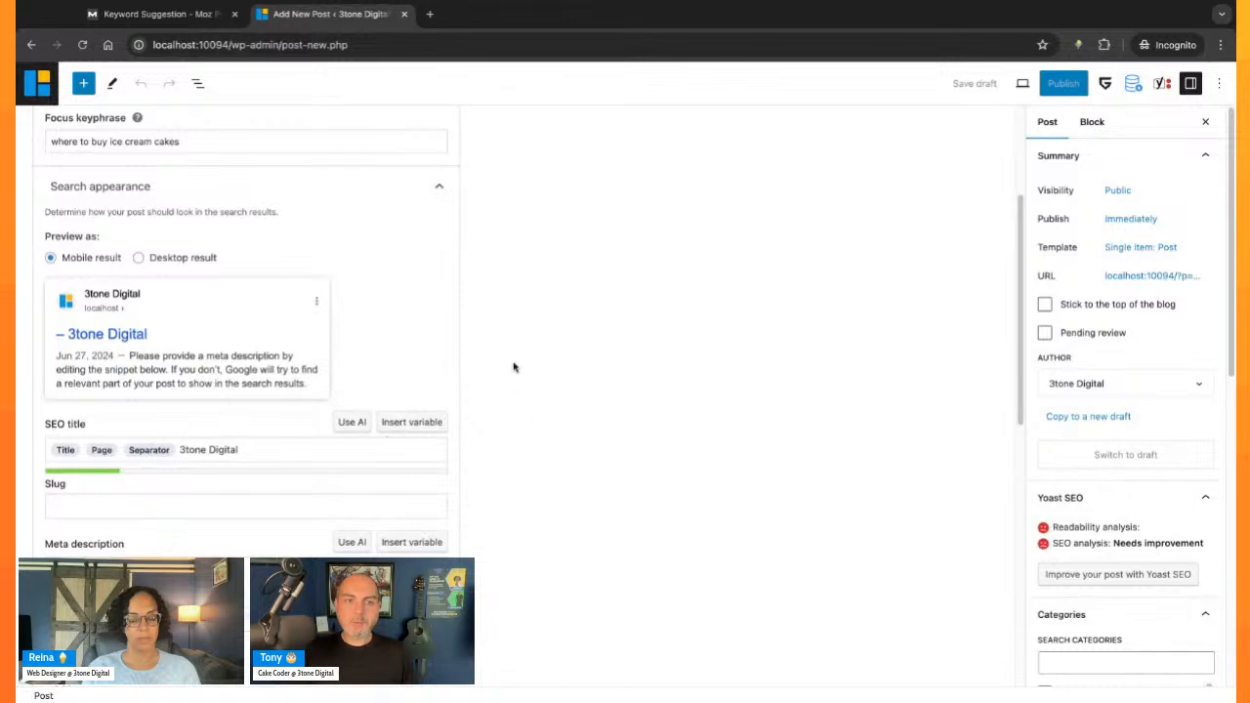
{"action": "scroll", "coordinate": [515, 367], "scroll_direction": "down", "scroll_amount": 3}
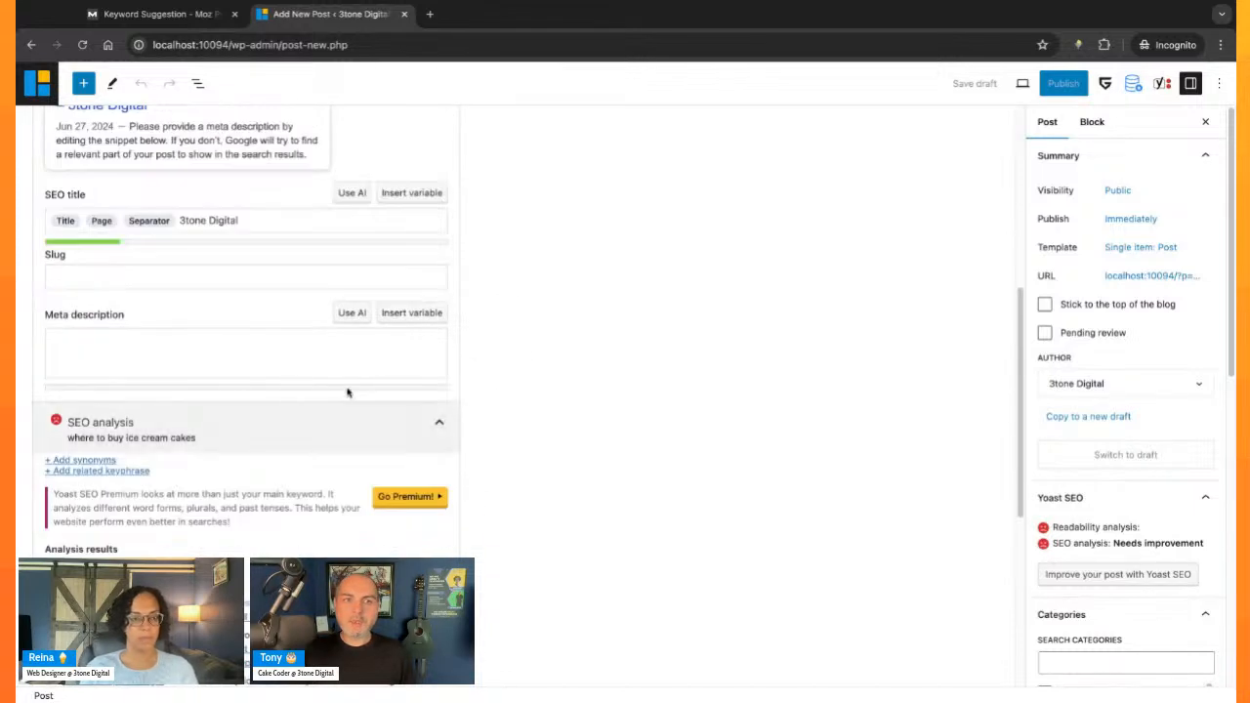
{"action": "scroll", "coordinate": [205, 438], "scroll_direction": "down", "scroll_amount": 1}
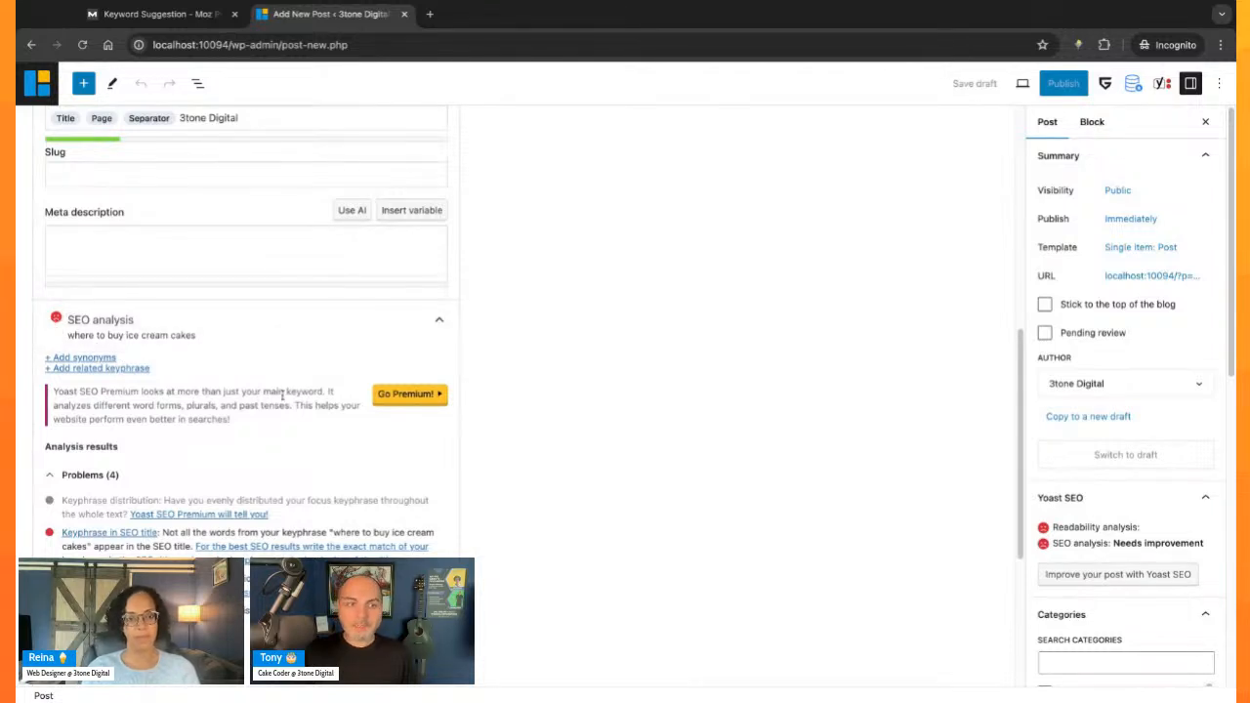
{"action": "scroll", "coordinate": [327, 495], "scroll_direction": "down", "scroll_amount": 1}
{"action": "scroll", "coordinate": [233, 457], "scroll_direction": "down", "scroll_amount": 1}
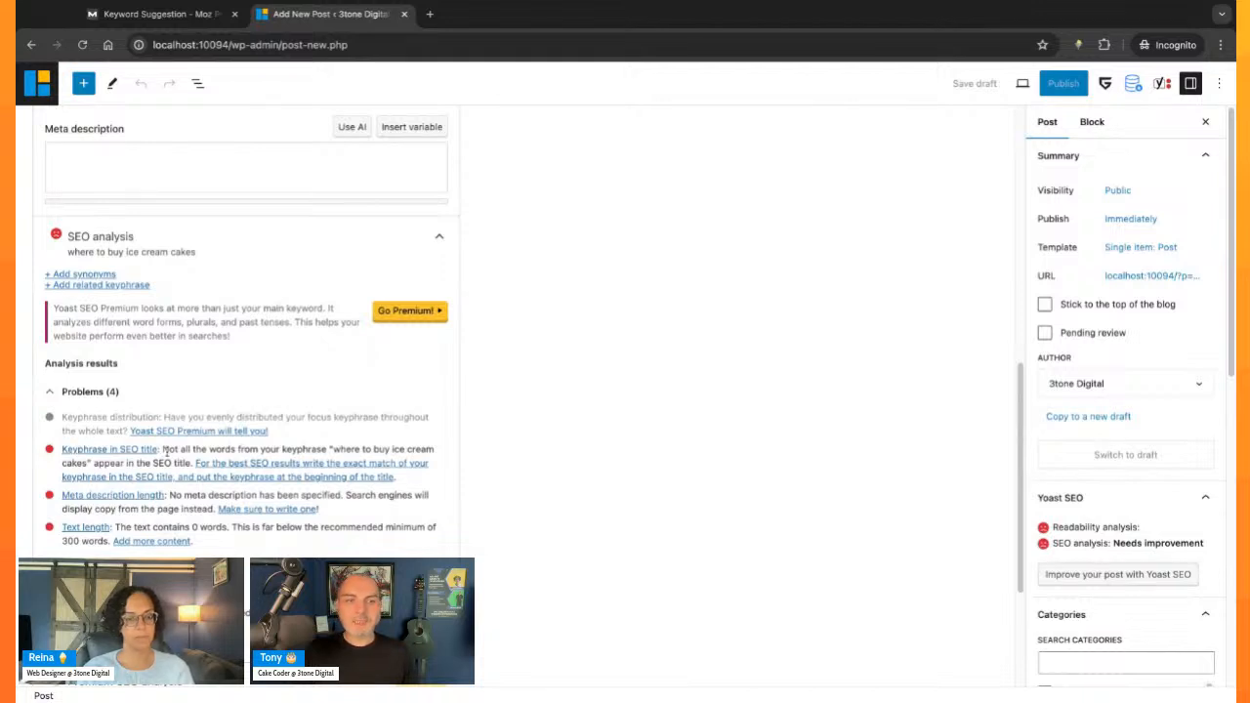
{"action": "scroll", "coordinate": [497, 426], "scroll_direction": "up", "scroll_amount": 10}
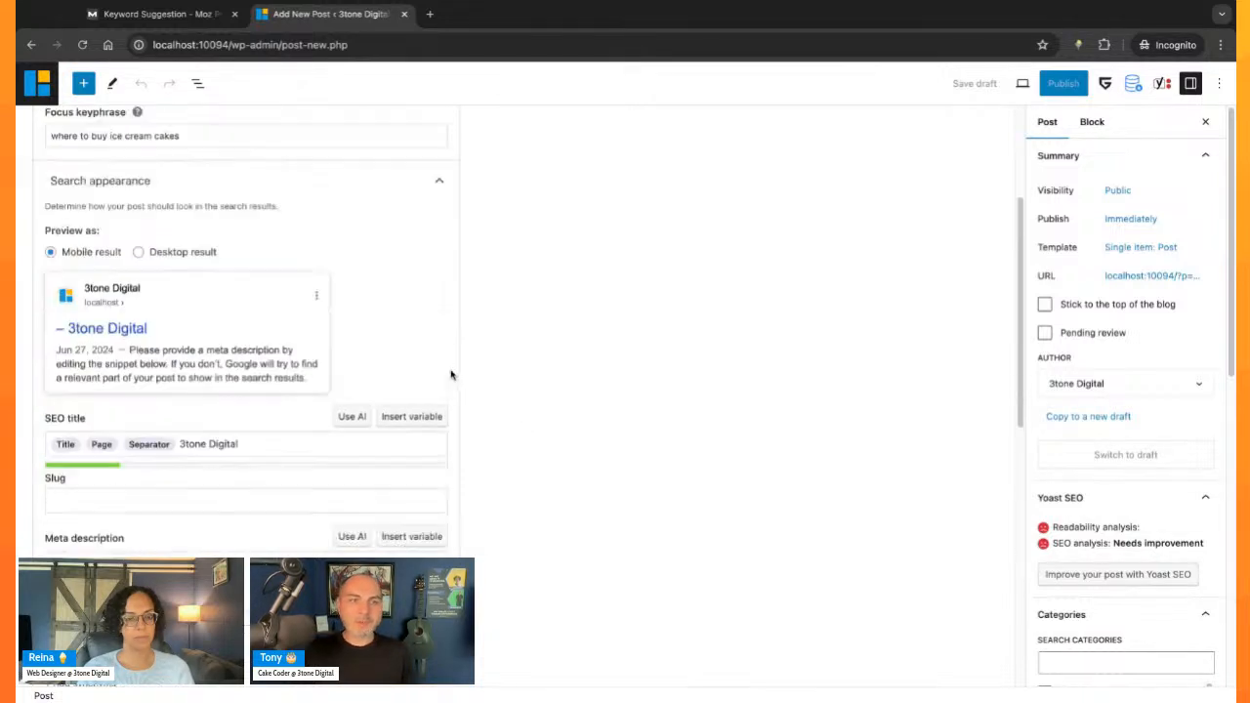
- Copy the focus keyphrase and replace the entire SEO title, including its variables, with "where to buy ice cream cakes"
{"action": "triple_click", "coordinate": [201, 279]}
{"action": "key", "text": "ctrl+c"}
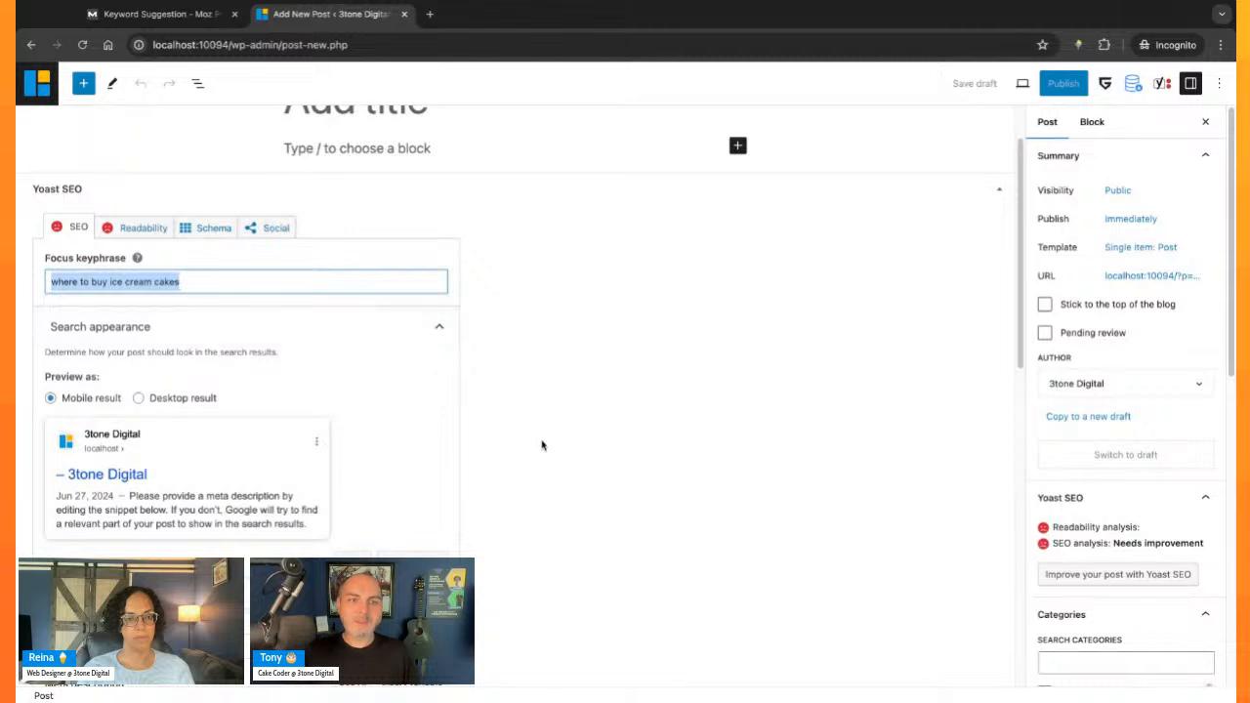
{"action": "scroll", "coordinate": [541, 444], "scroll_direction": "down", "scroll_amount": 3}
{"action": "left_click", "coordinate": [299, 391]}
{"action": "key", "text": "ctrl+a"}
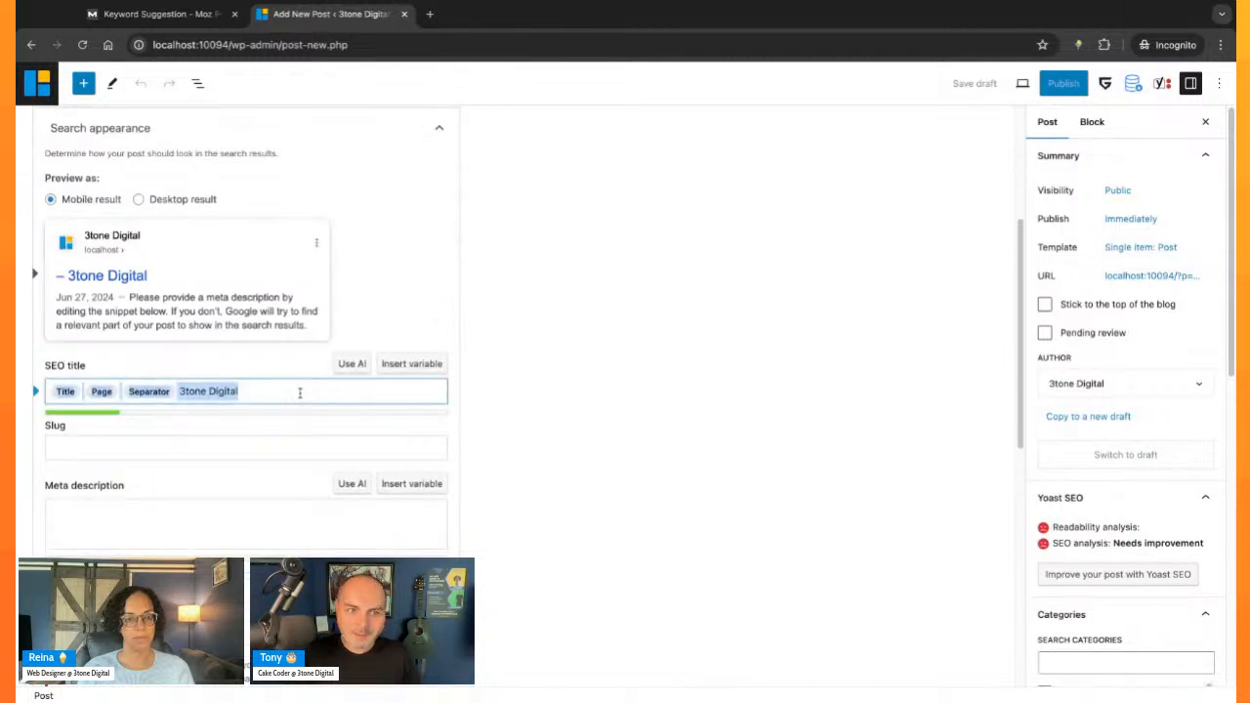
{"action": "key", "text": "ctrl+v"}
{"action": "left_click", "coordinate": [573, 436]}
{"action": "scroll", "coordinate": [505, 477], "scroll_direction": "down", "scroll_amount": 3}
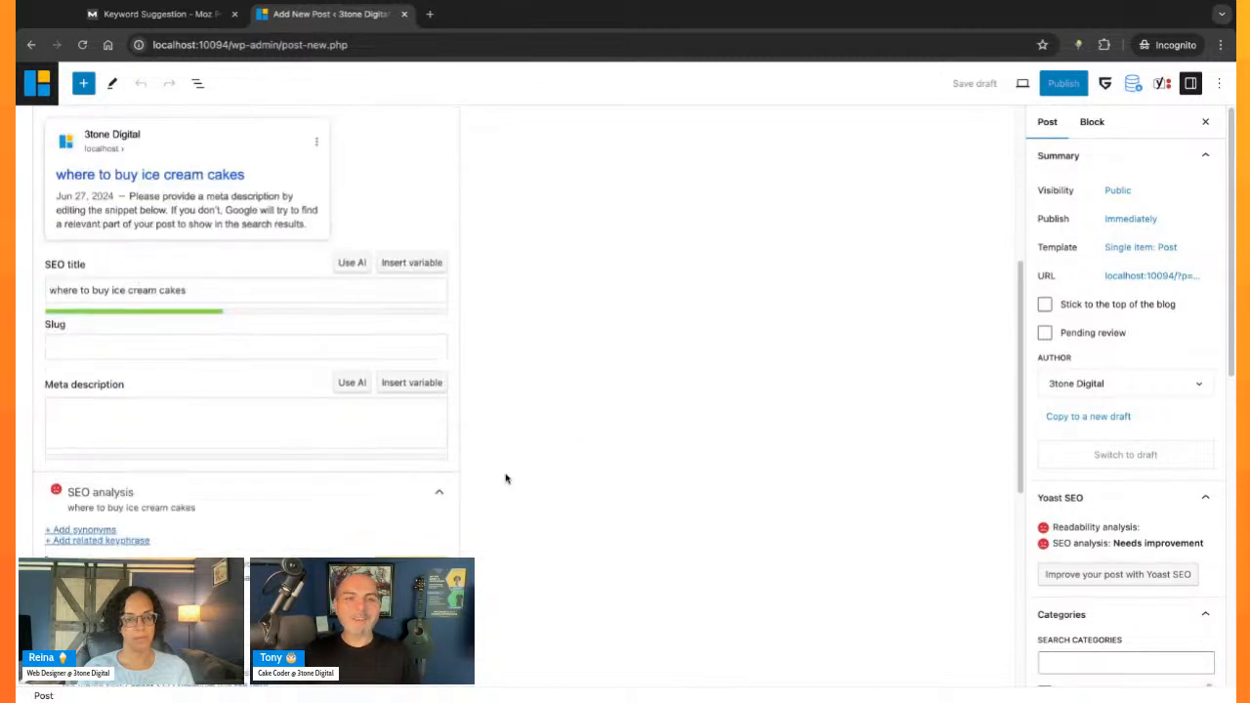
- Paste the focus keyphrase "where to buy ice cream cakes" into the empty meta description
{"action": "scroll", "coordinate": [505, 477], "scroll_direction": "down", "scroll_amount": 1}
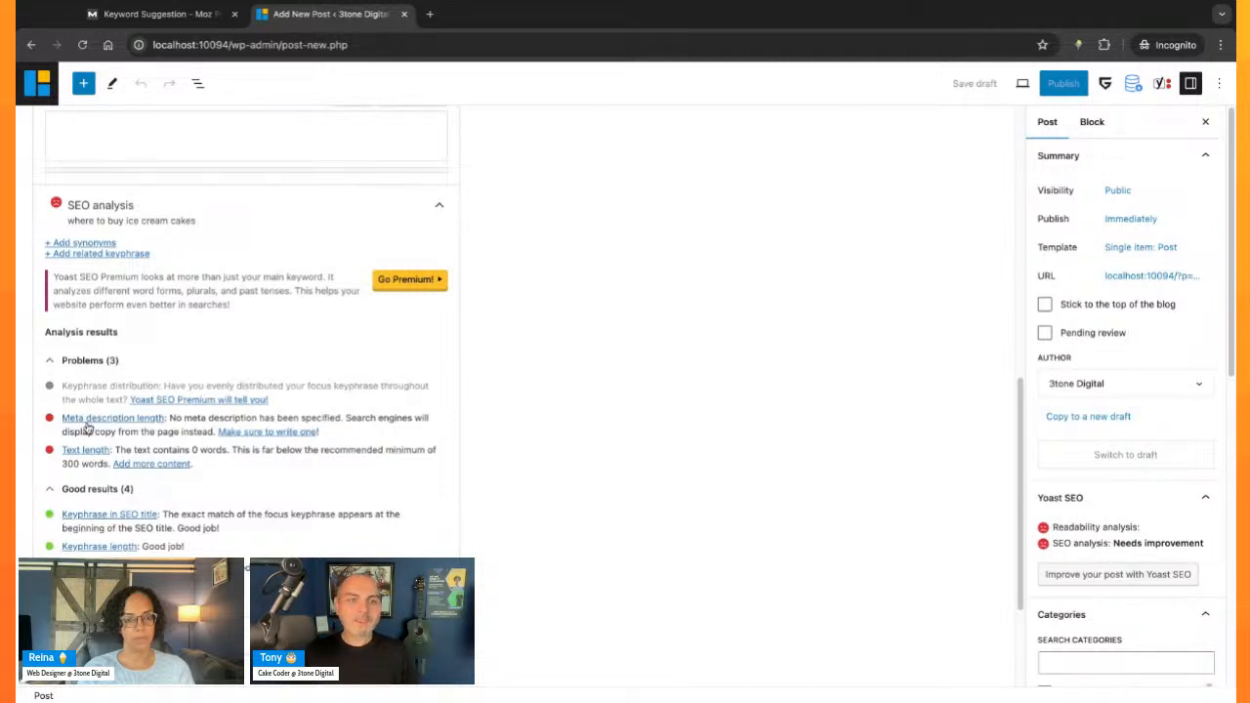
{"action": "scroll", "coordinate": [644, 414], "scroll_direction": "up", "scroll_amount": 2}
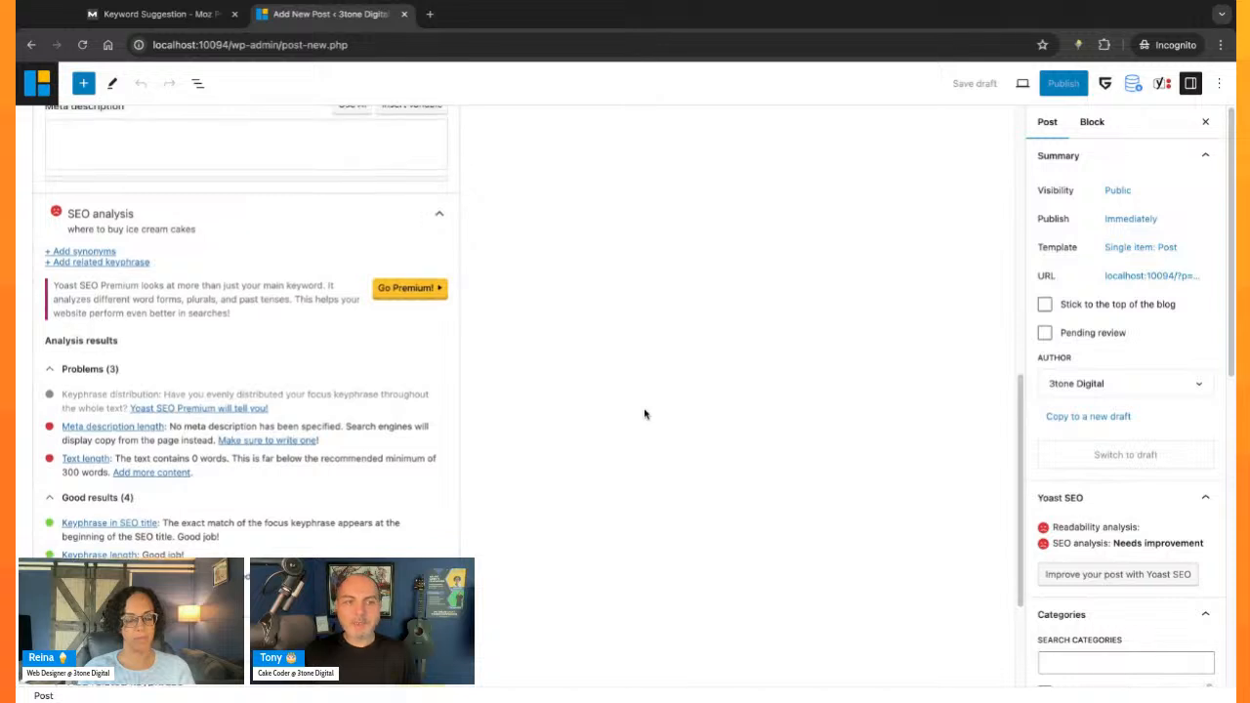
{"action": "left_click", "coordinate": [278, 317]}
{"action": "key", "text": "ctrl+v"}
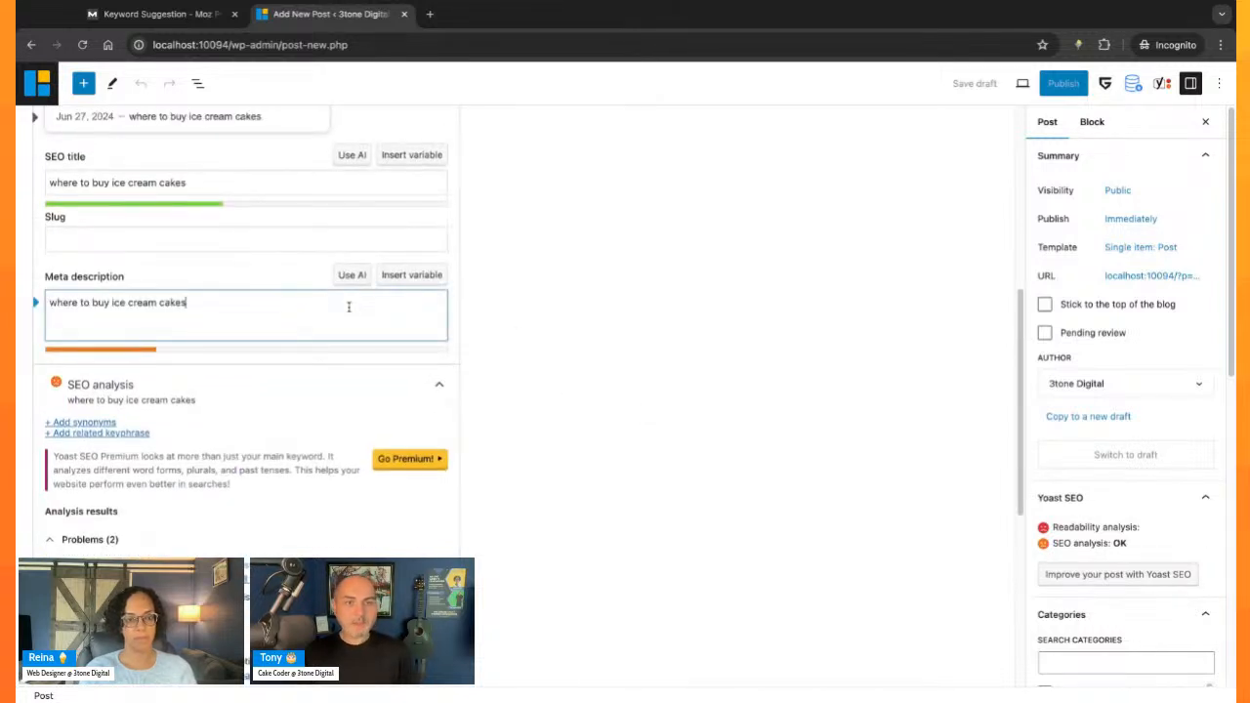
- Extend the meta description to read "Learn how and where to buy ice cream cakes in Clifton Park, NY"
{"action": "key", "text": "Home"}
{"action": "type", "text": "Lear"}
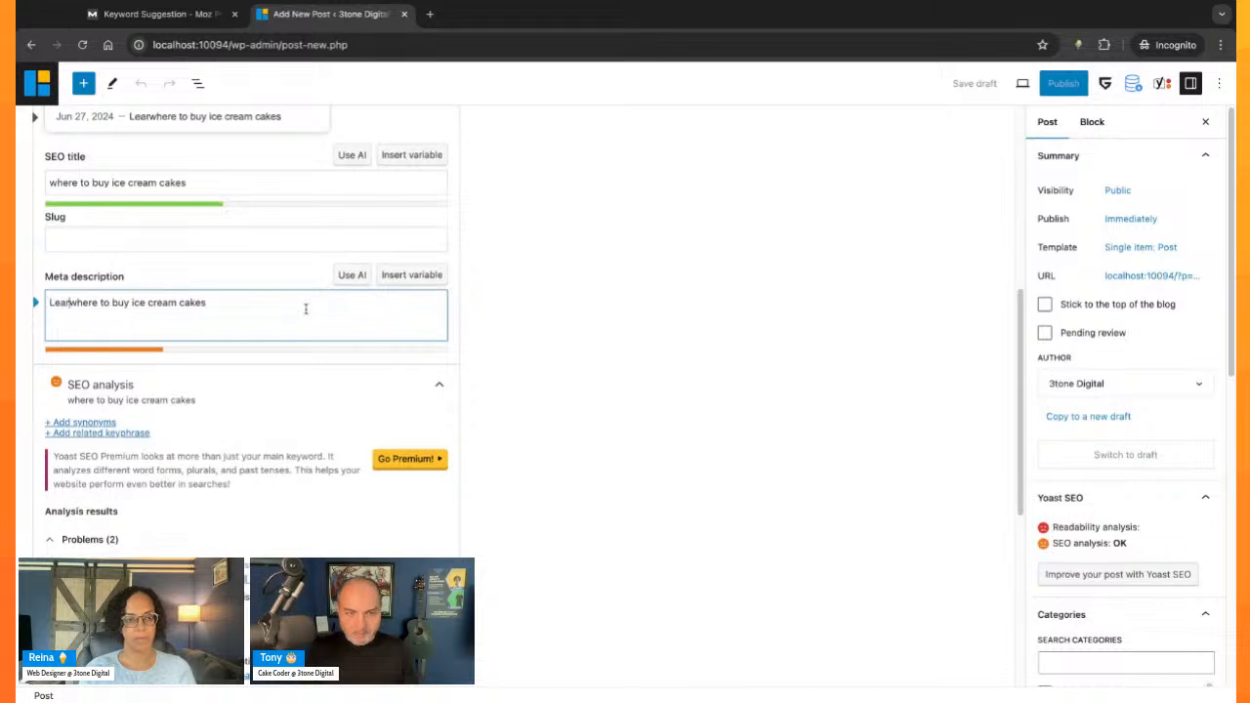
{"action": "type", "text": "n how and where to buy "}
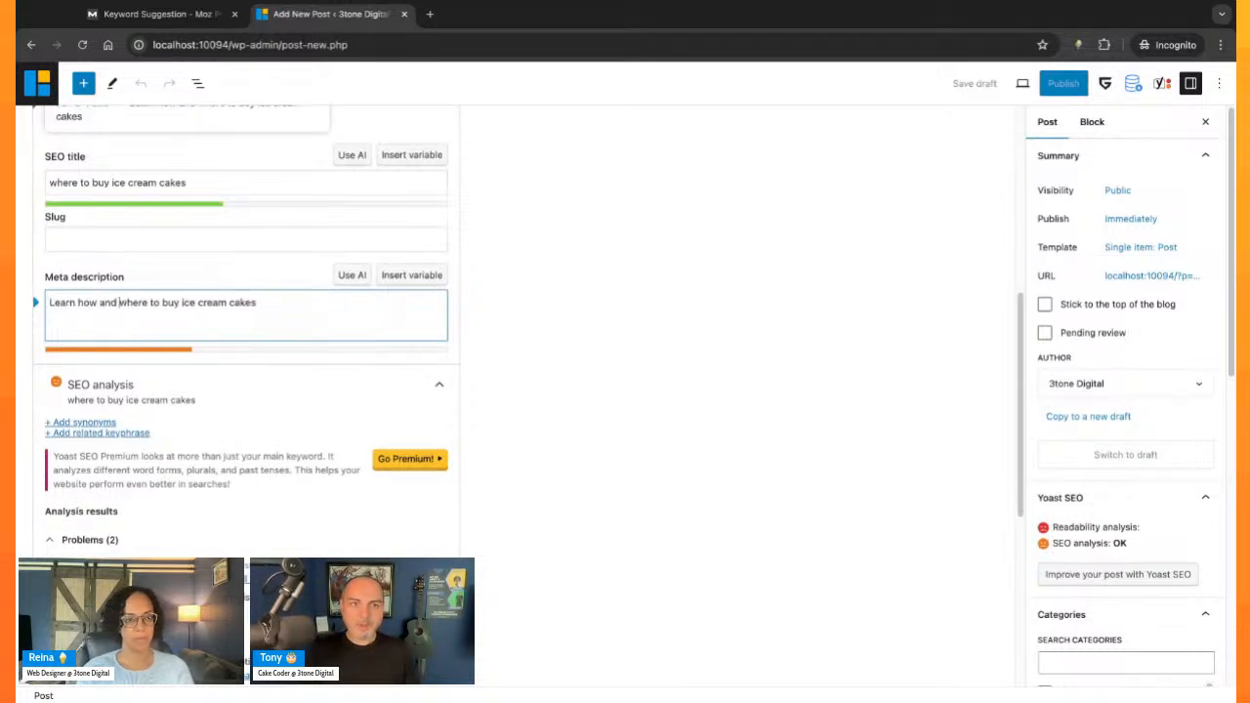
{"action": "type", "text": "ice cream cakes in"}
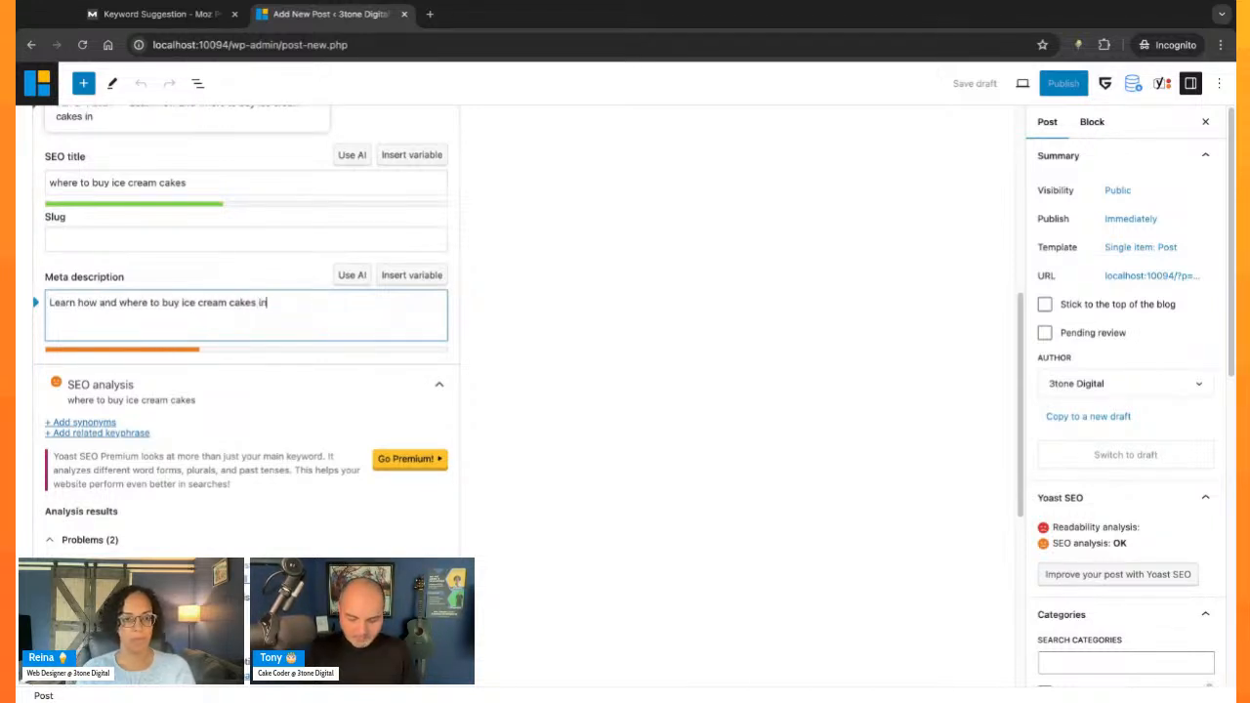
{"action": "type", "text": " Clifton Park, "}
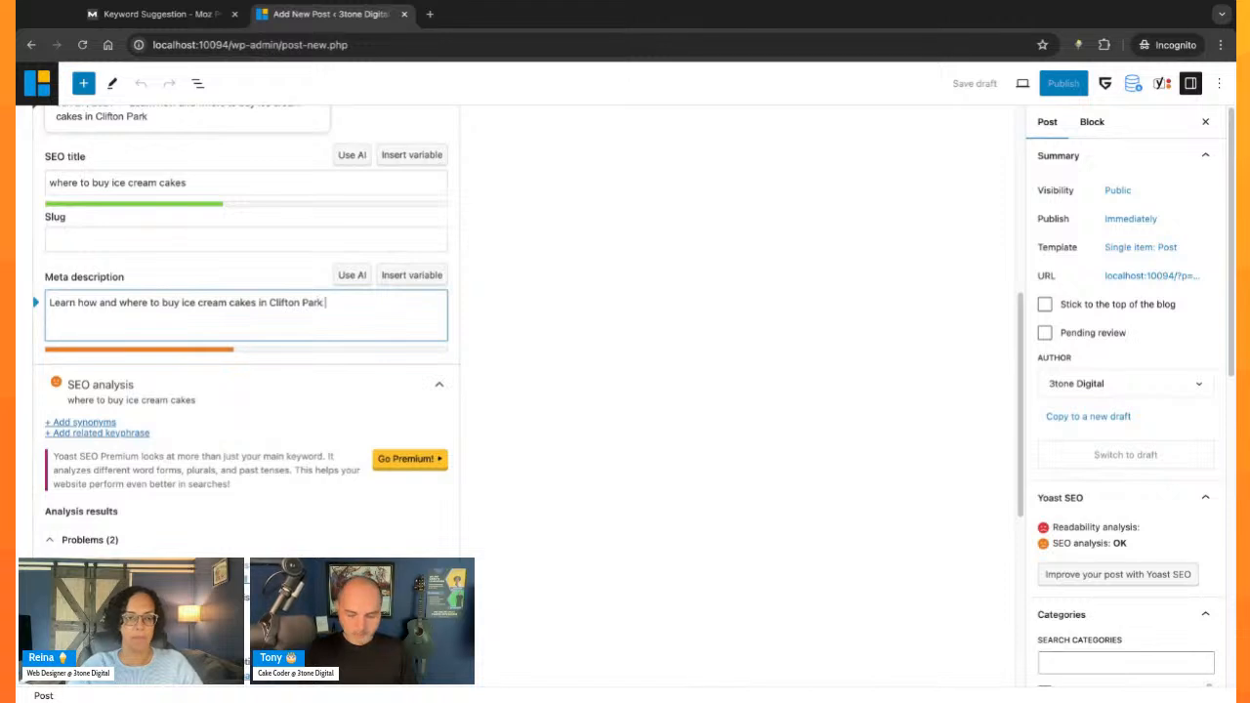
{"action": "type", "text": "NY"}
{"action": "left_click", "coordinate": [670, 361]}
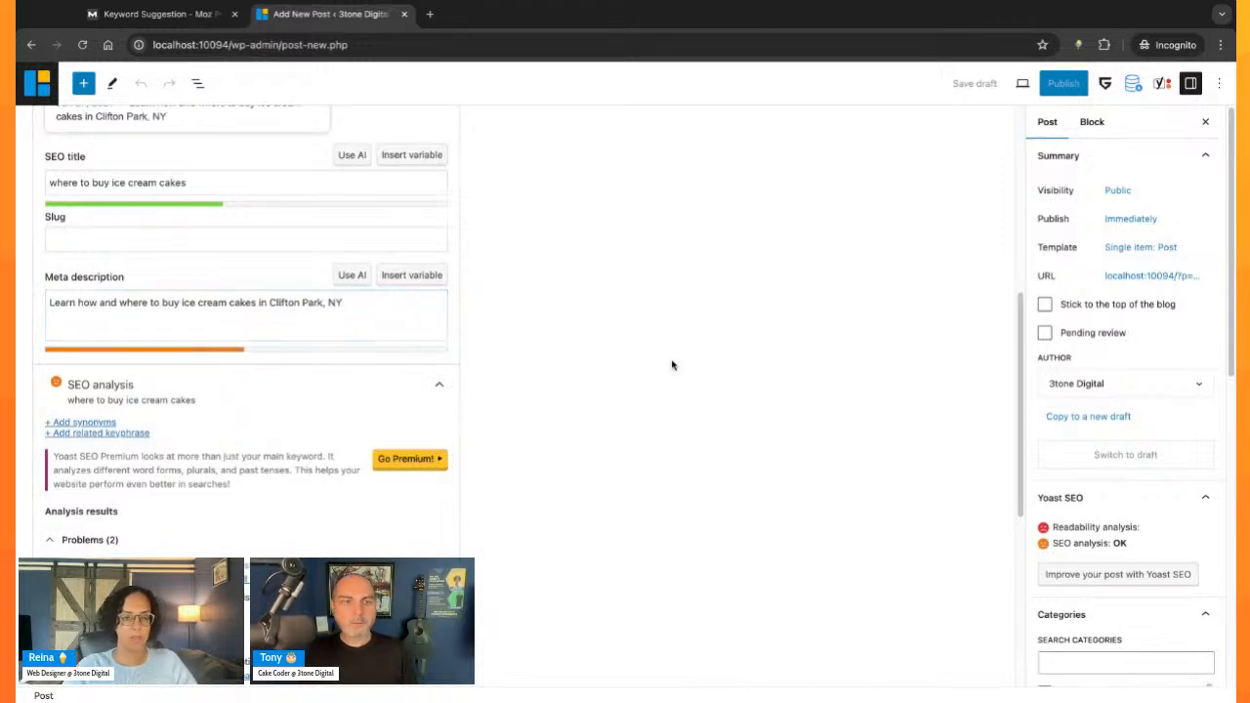
- Capitalize each word of the SEO title so it reads "Where To Buy Ice Cream Cakes"
{"action": "scroll", "coordinate": [518, 377], "scroll_direction": "up", "scroll_amount": 1}
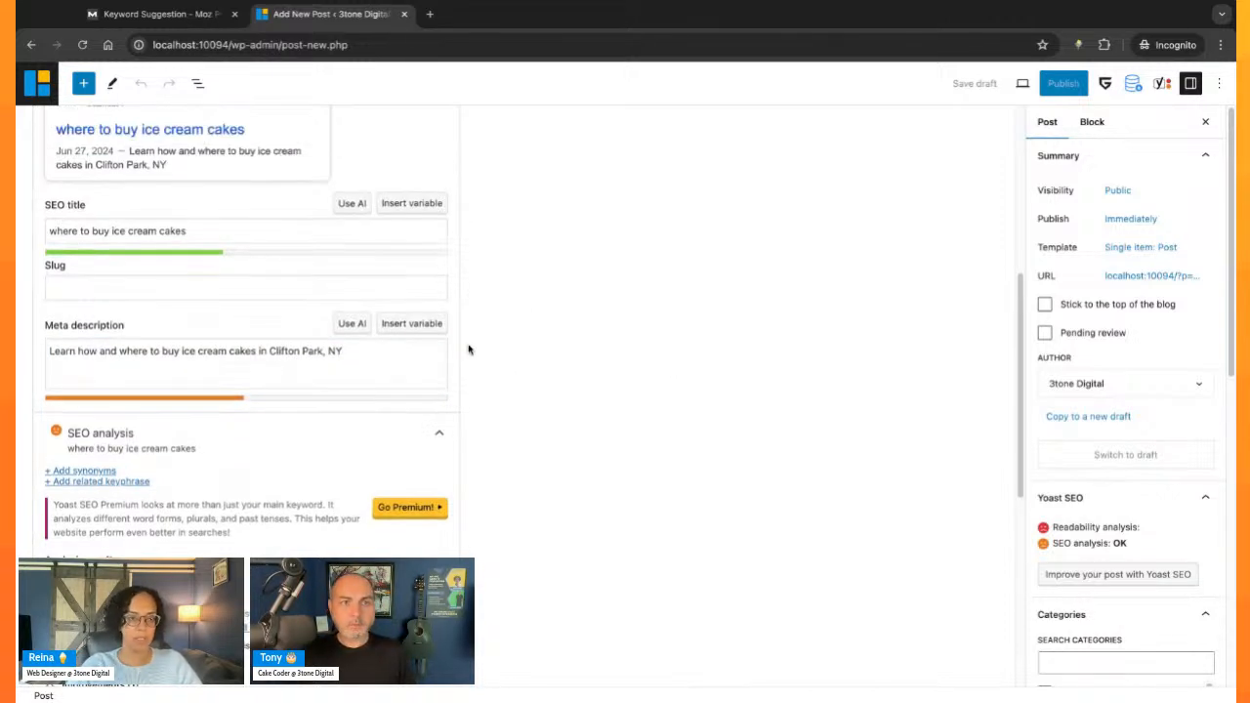
{"action": "left_click", "coordinate": [332, 227]}
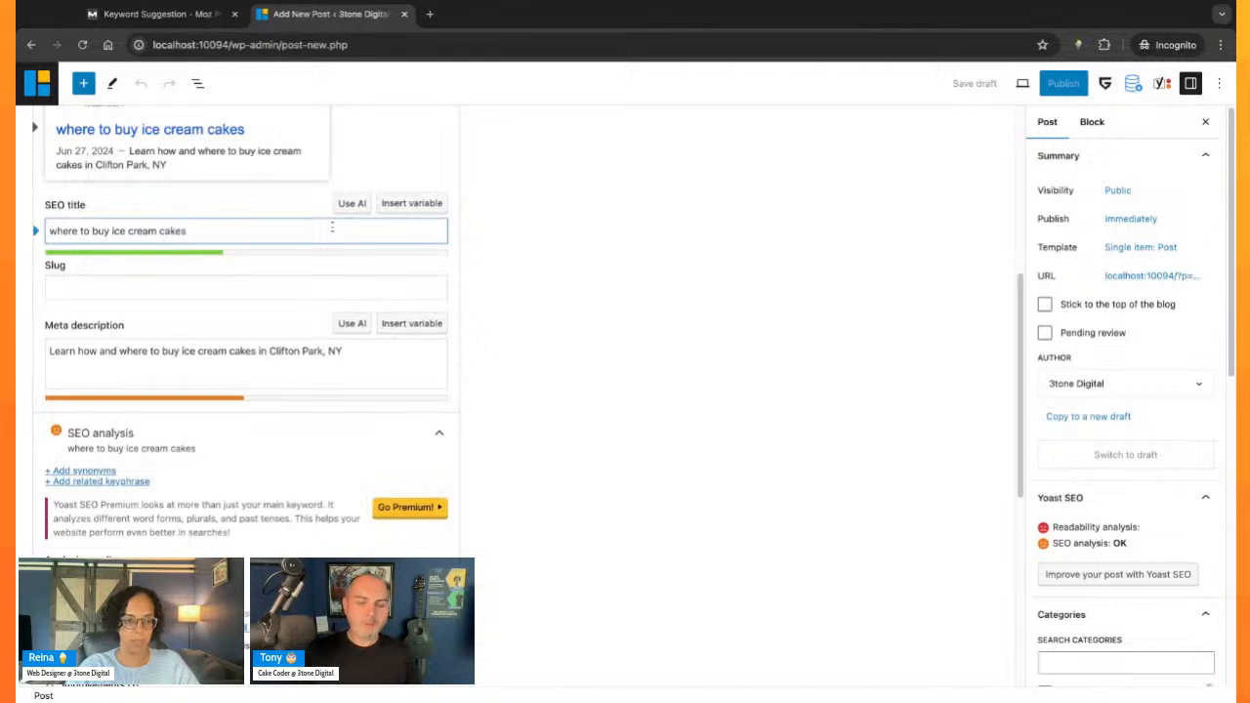
{"action": "left_click", "coordinate": [55, 230]}
{"action": "key", "text": "BackSpace"}
{"action": "type", "text": "W"}
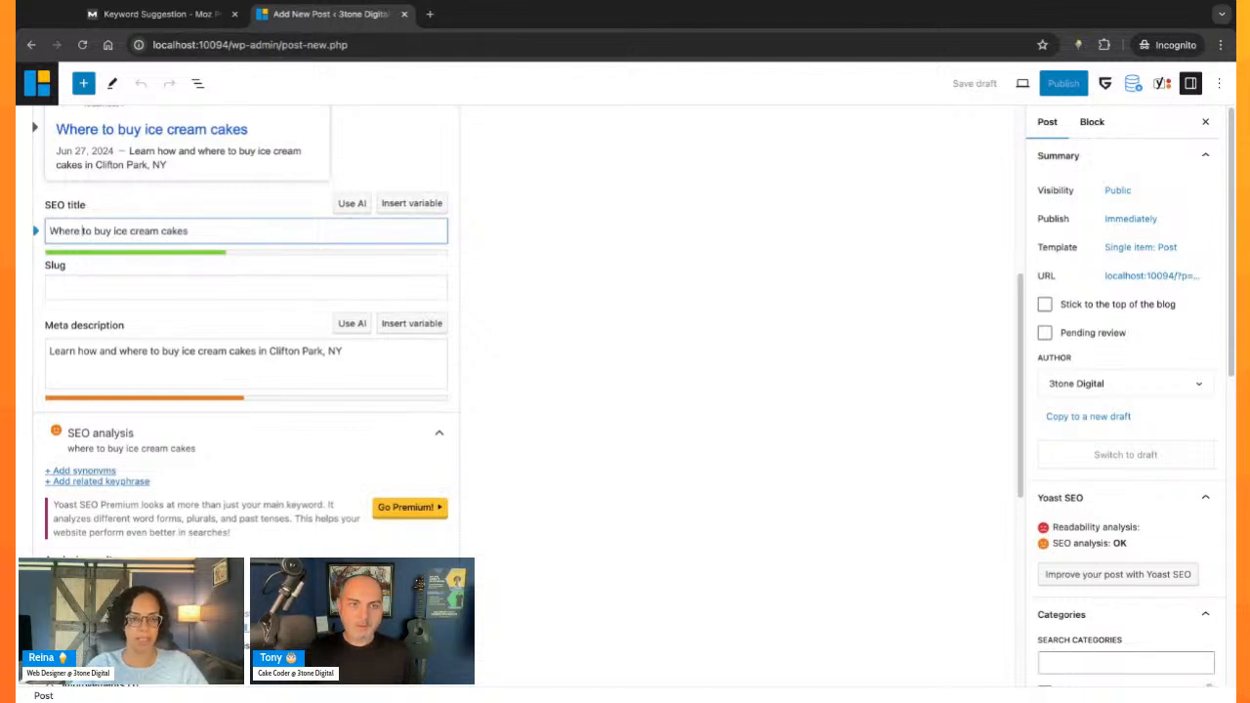
{"action": "key", "text": "BackSpace"}
{"action": "type", "text": "T"}
{"action": "key", "text": "BackSpace"}
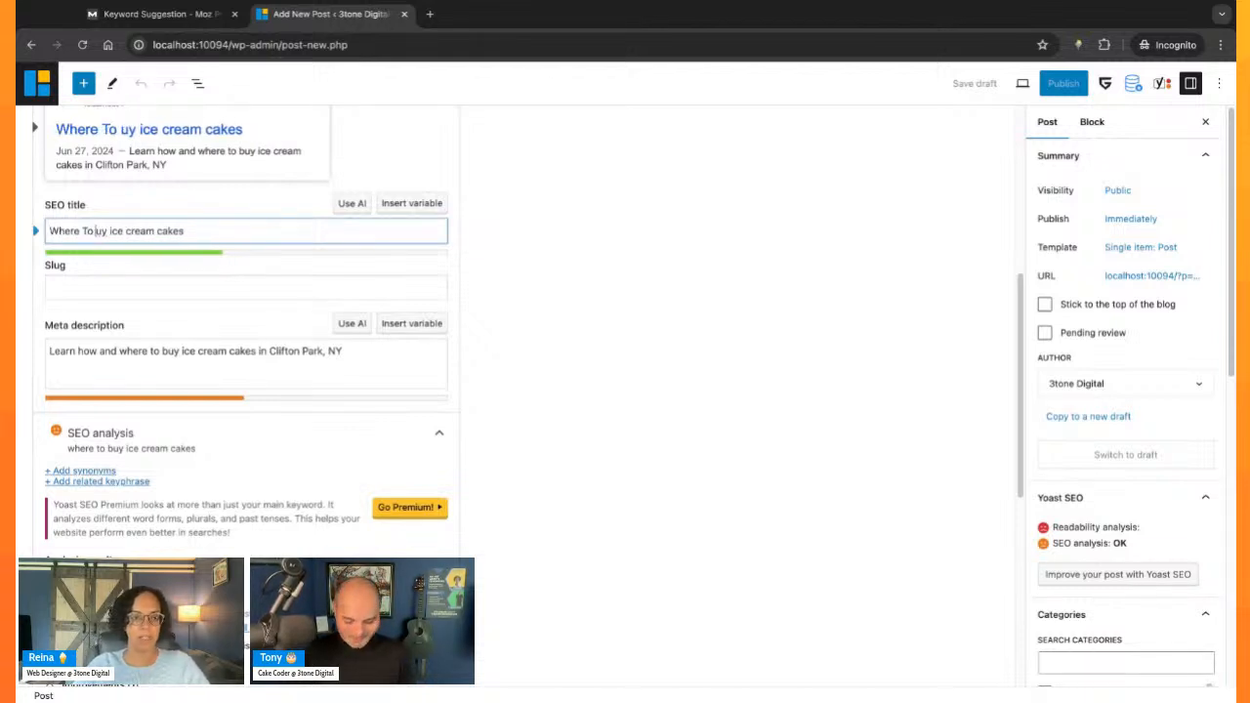
{"action": "type", "text": "B"}
{"action": "left_click", "coordinate": [121, 231]}
{"action": "key", "text": "BackSpace"}
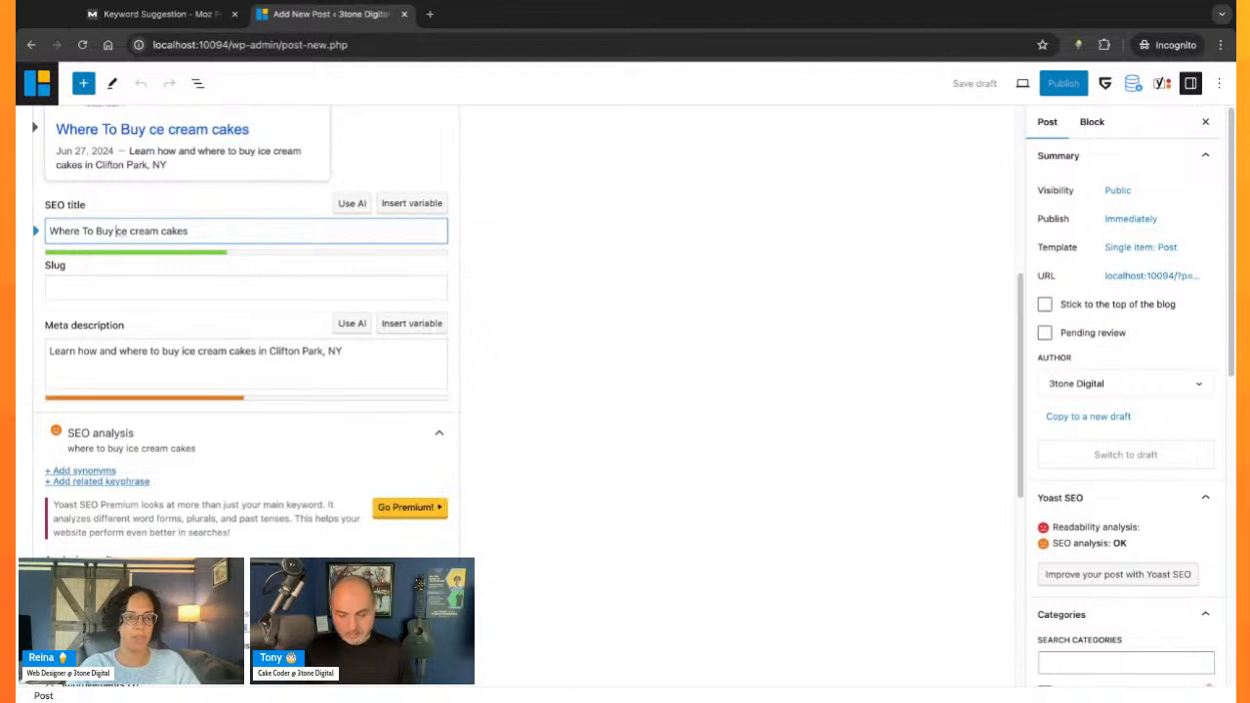
{"action": "type", "text": "I"}
{"action": "key", "text": "BackSpace"}
{"action": "type", "text": "C"}
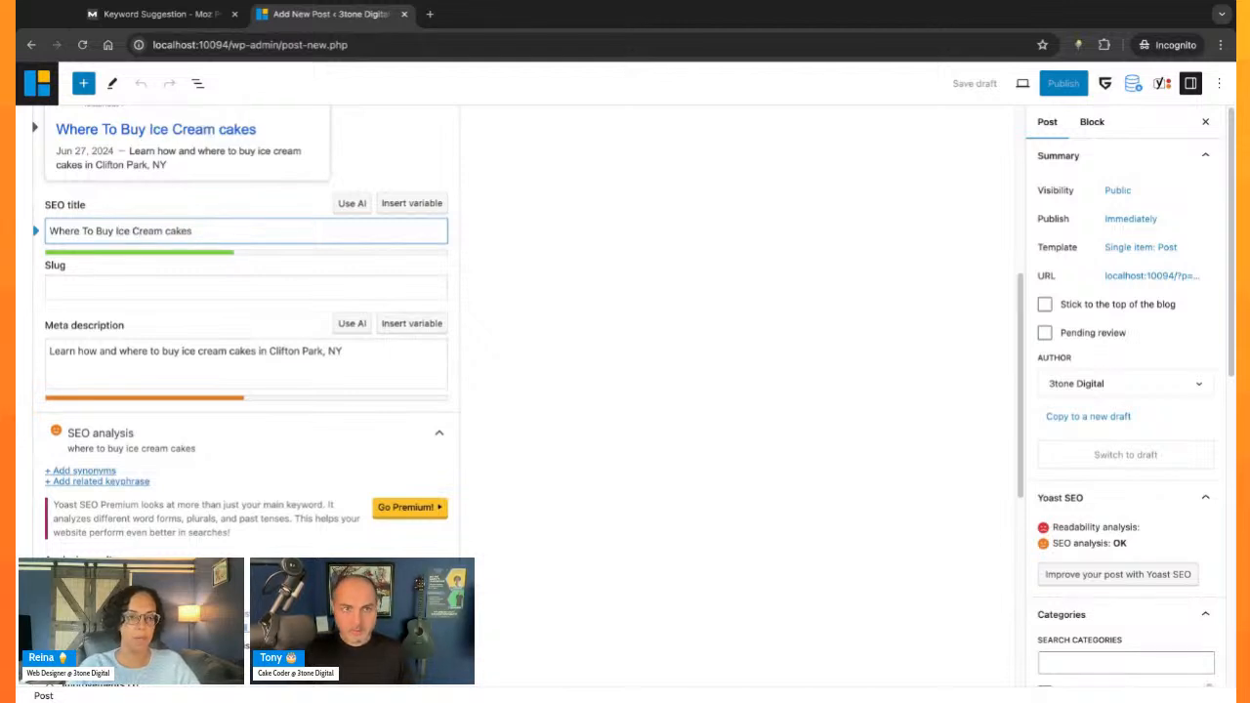
{"action": "left_click", "coordinate": [170, 231]}
{"action": "key", "text": "BackSpace"}
{"action": "type", "text": "Cakes"}
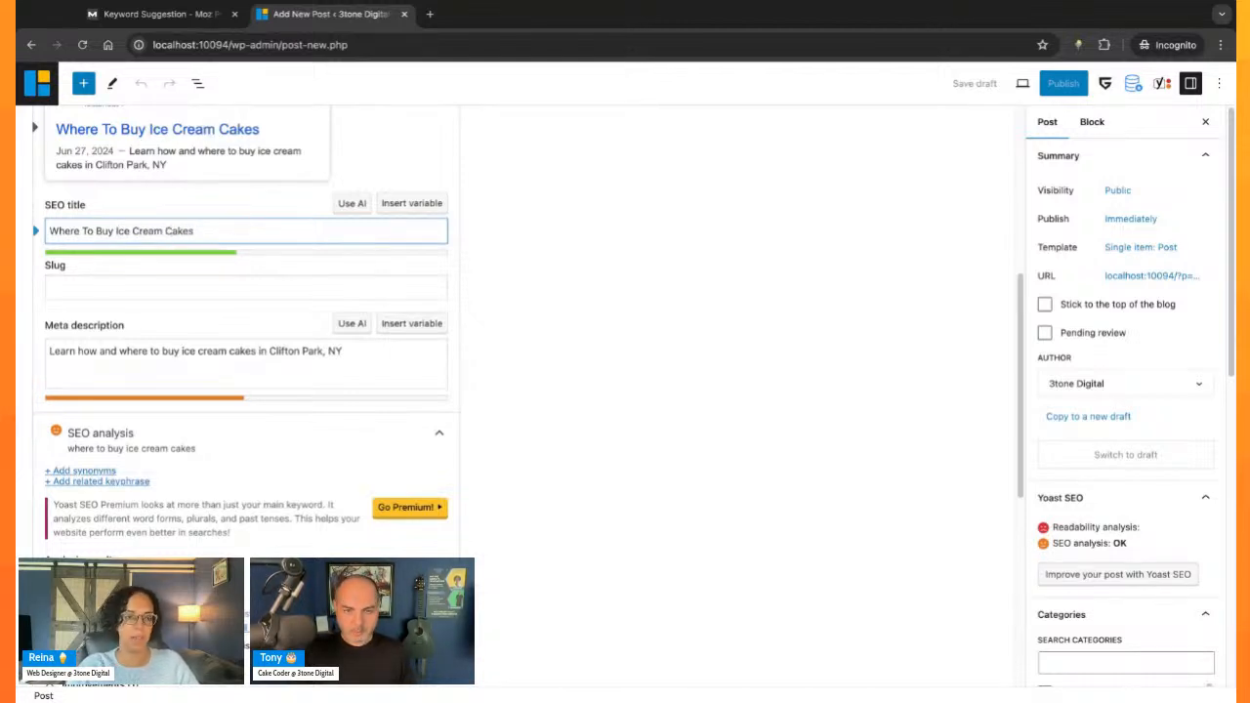
{"action": "type", "text": " | 3tone Bakery"}
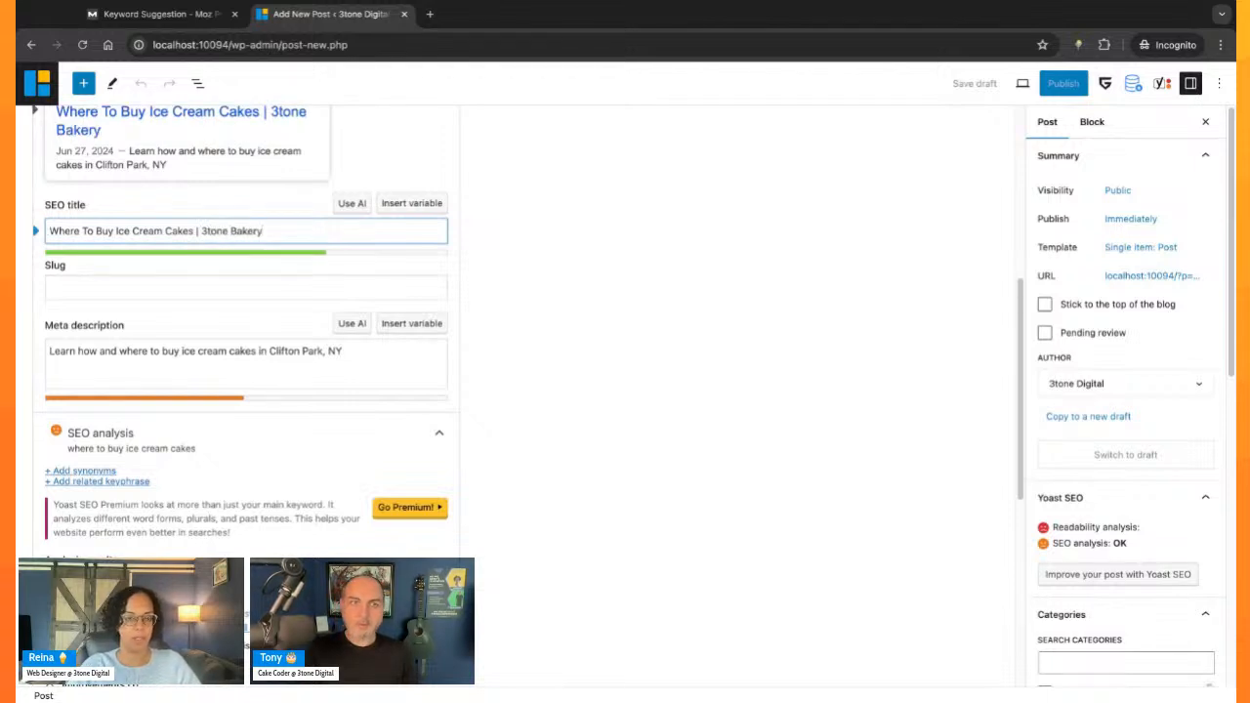
{"action": "type", "text": " | Clifton"}
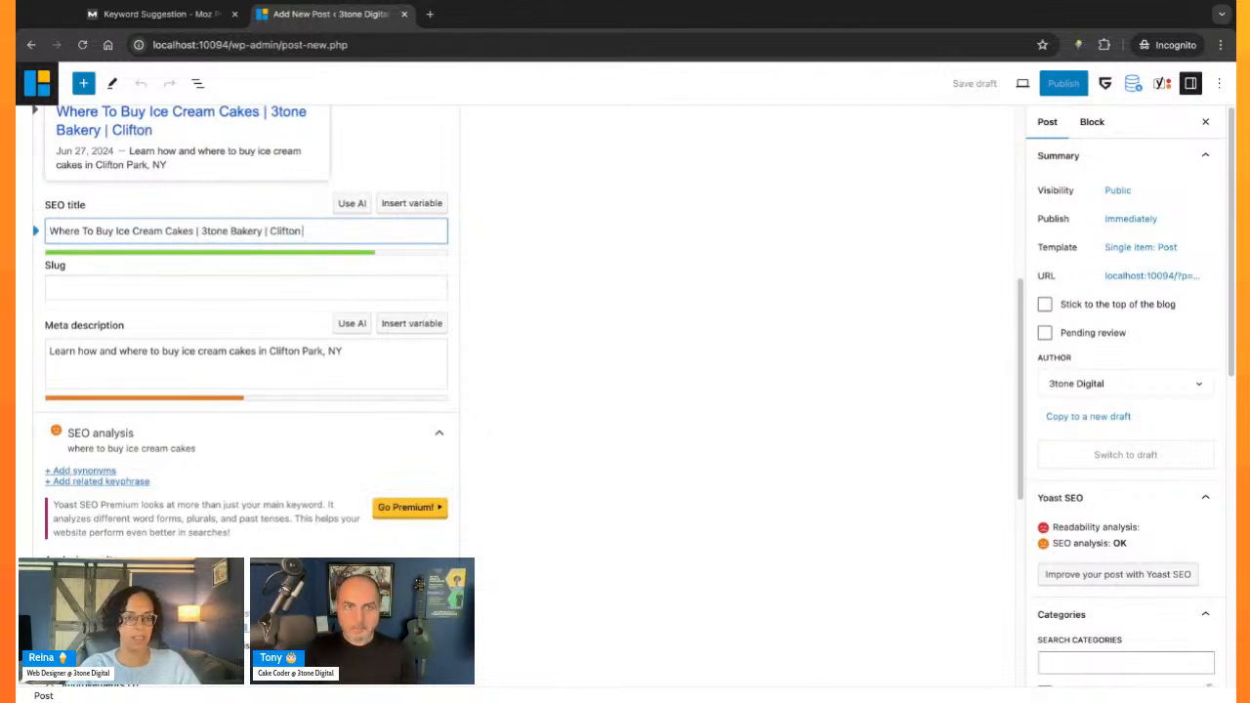
{"action": "type", "text": " Park,"}
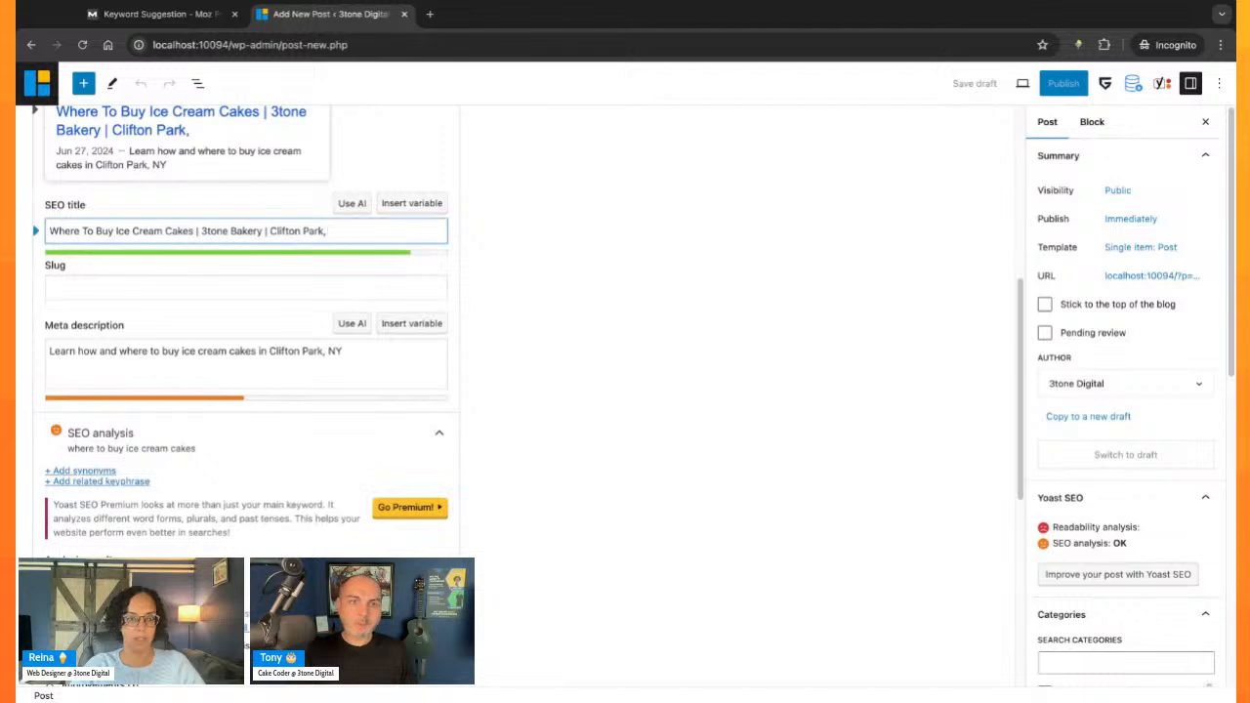
{"action": "type", "text": " NY"}
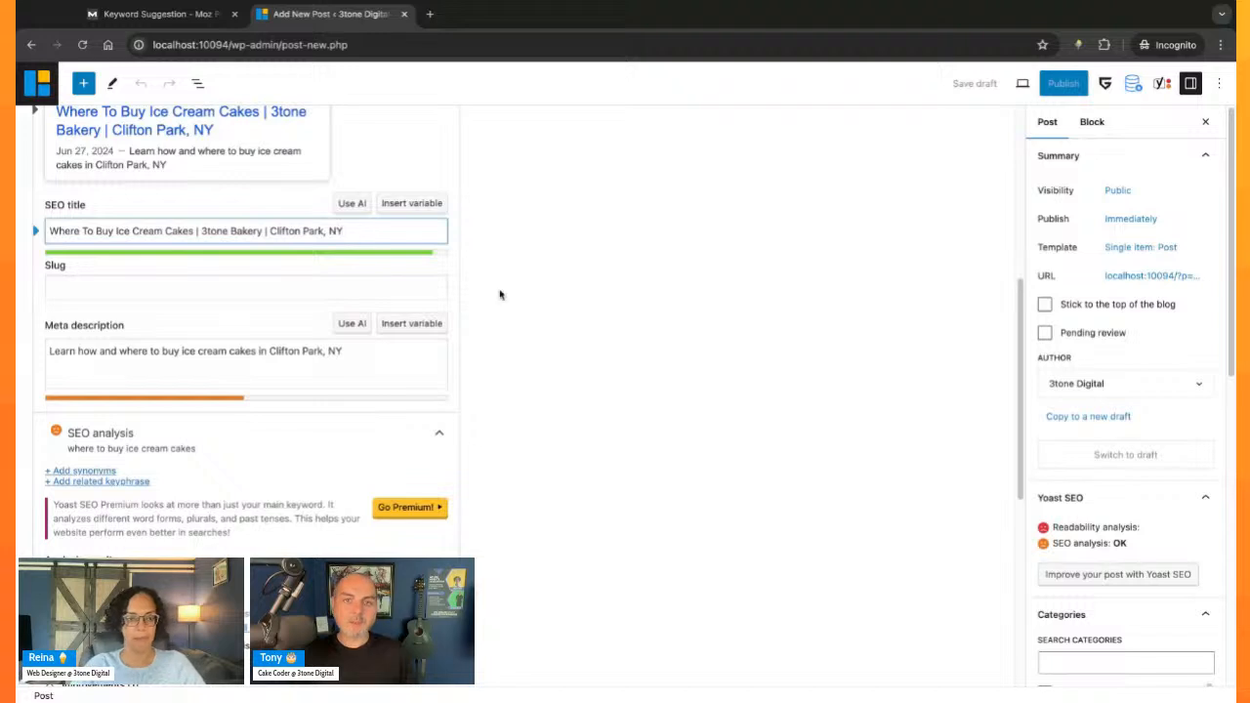
- Try adding a ZIP code after "NY" at the end of the SEO title, and remove it again
{"action": "type", "text": "1206"}
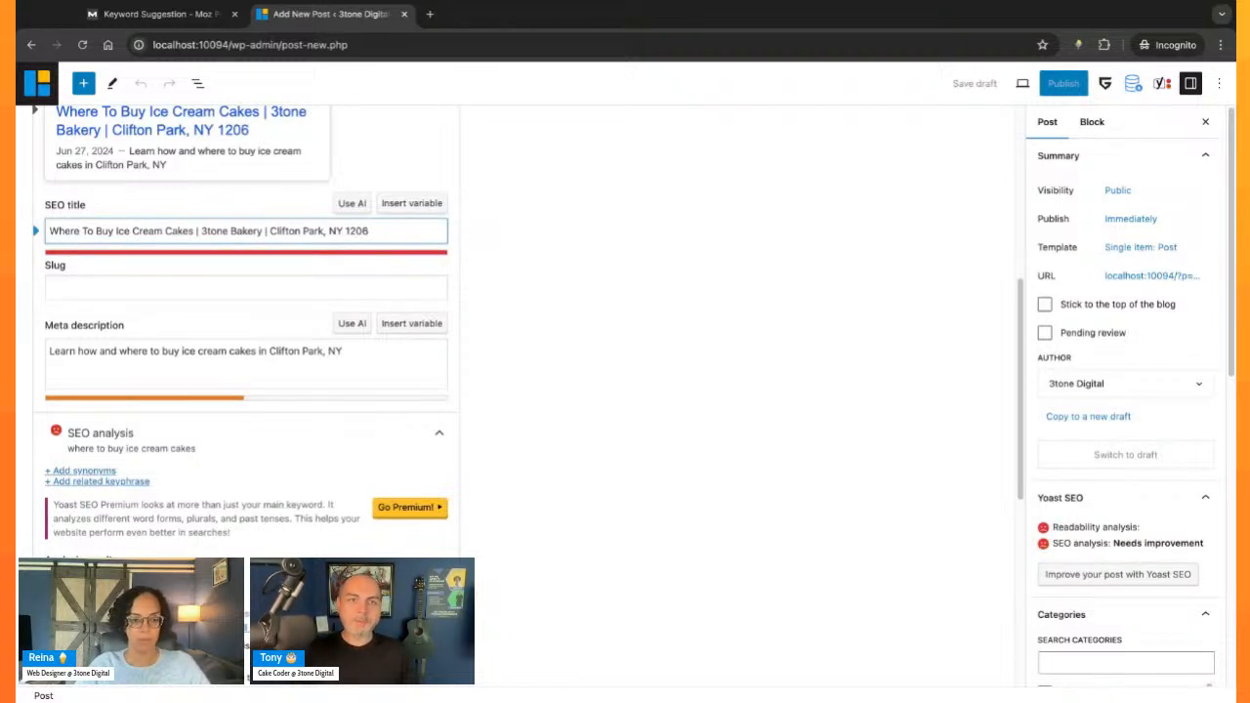
{"action": "key", "text": "BackSpace"}
{"action": "key", "text": "BackSpace"}
{"action": "key", "text": "BackSpace"}
{"action": "key", "text": "BackSpace"}
{"action": "key", "text": "BackSpace"}
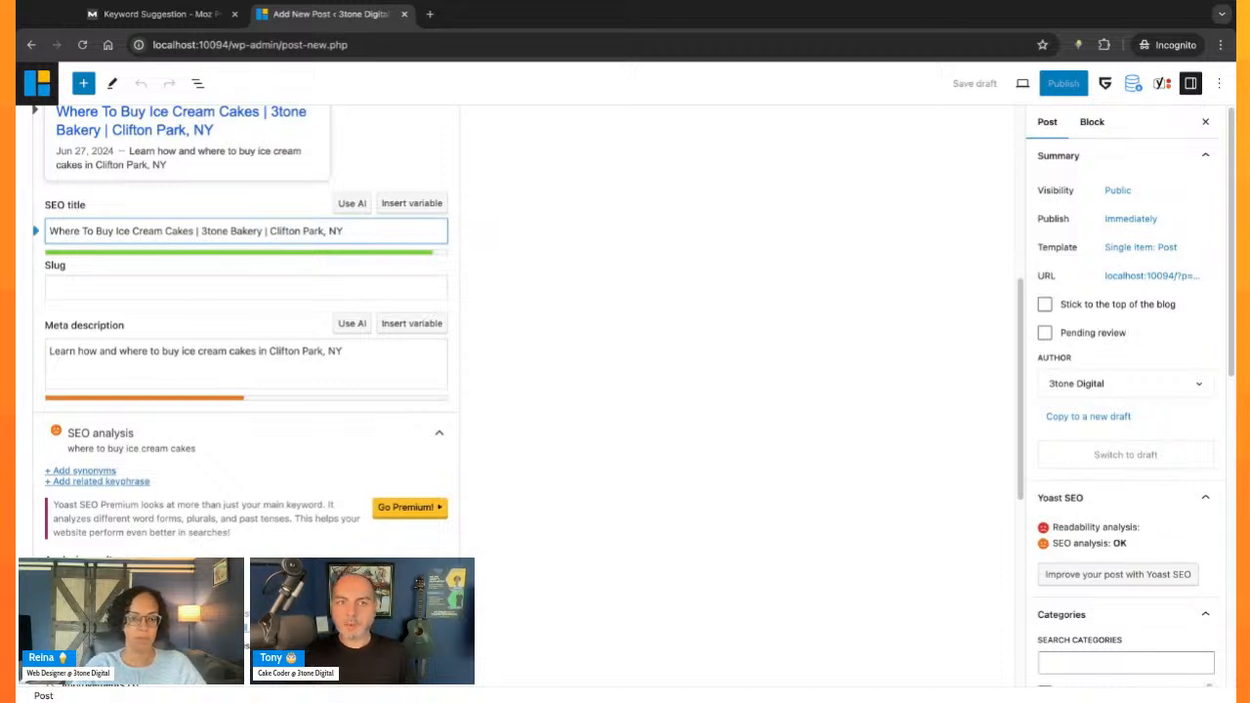
{"action": "left_click_drag", "start_coordinate": [370, 232], "coordinate": [48, 231]}
{"action": "left_click", "coordinate": [468, 243]}
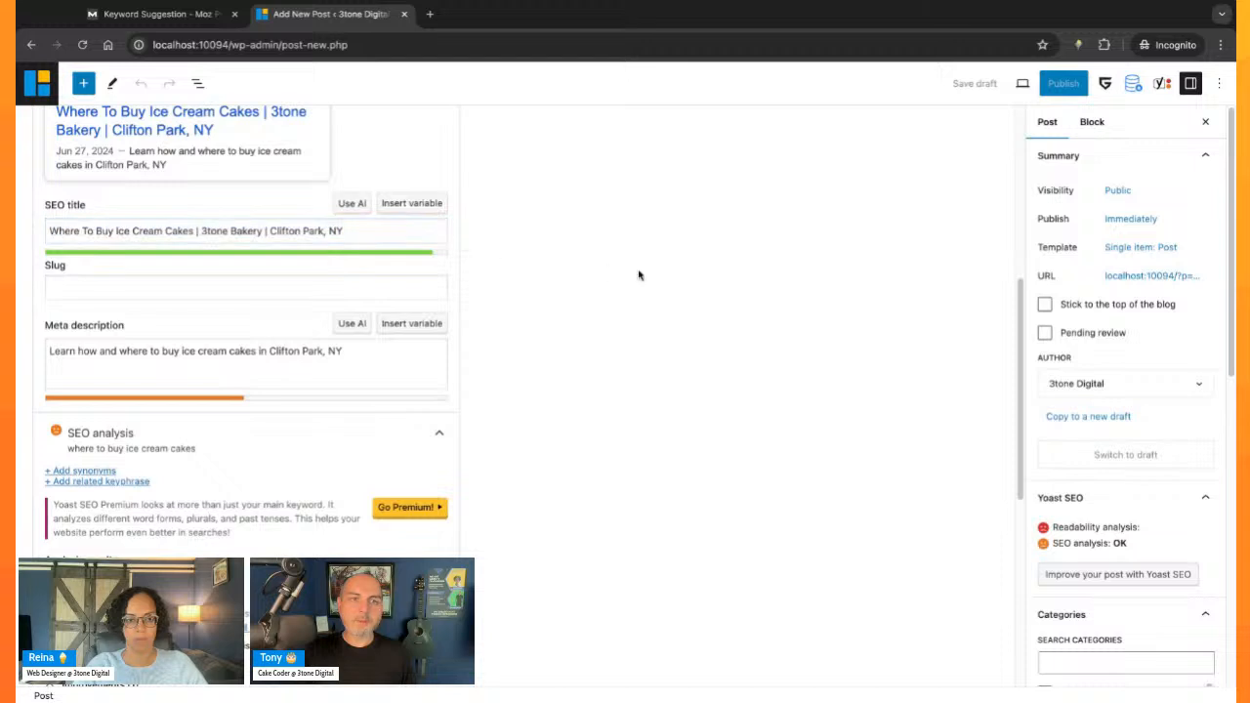
- Try shortening the SEO title piece by piece from its end until only "Where" is left
{"action": "left_click_drag", "start_coordinate": [392, 238], "coordinate": [193, 231]}
{"action": "key", "text": "BackSpace"}
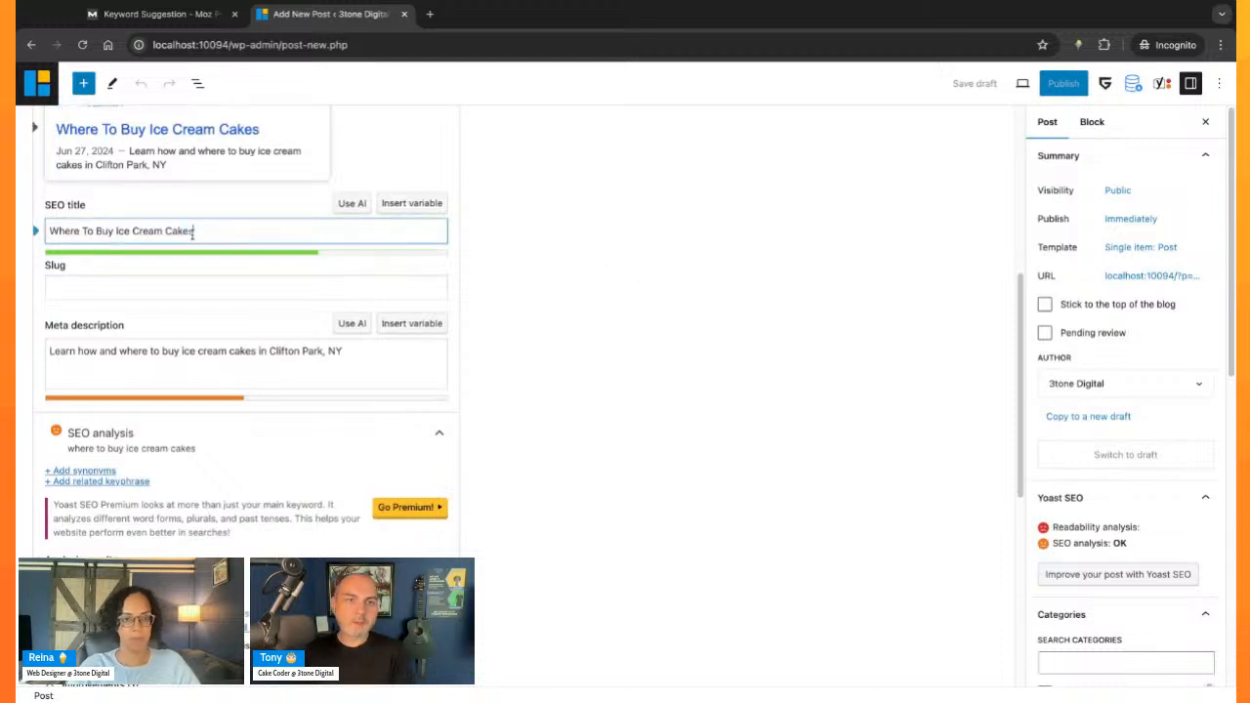
{"action": "key", "text": "shift+Left"}
{"action": "key", "text": "shift+Left"}
{"action": "key", "text": "shift+Left"}
{"action": "key", "text": "shift+Left"}
{"action": "key", "text": "shift+Left"}
{"action": "key", "text": "shift+Left"}
{"action": "key", "text": "shift+Left"}
{"action": "key", "text": "shift+Left"}
{"action": "key", "text": "shift+Left"}
{"action": "key", "text": "shift+Left"}
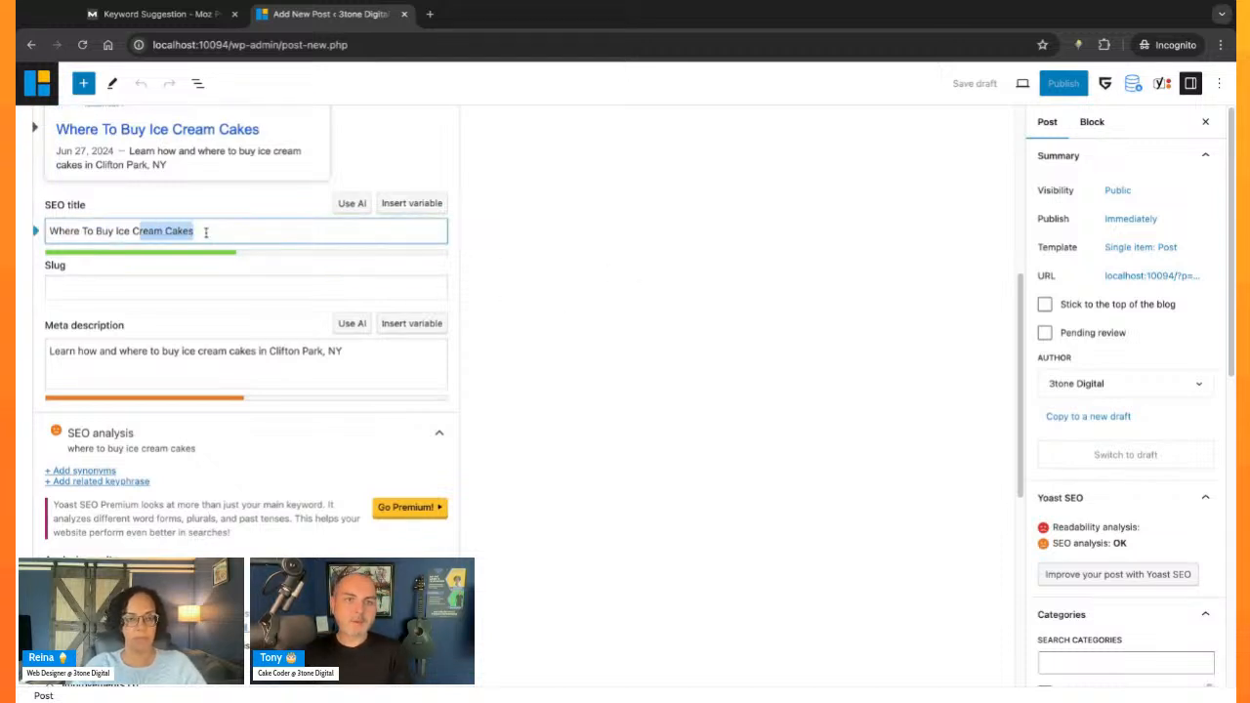
{"action": "key", "text": "BackSpace"}
{"action": "key", "text": "BackSpace"}
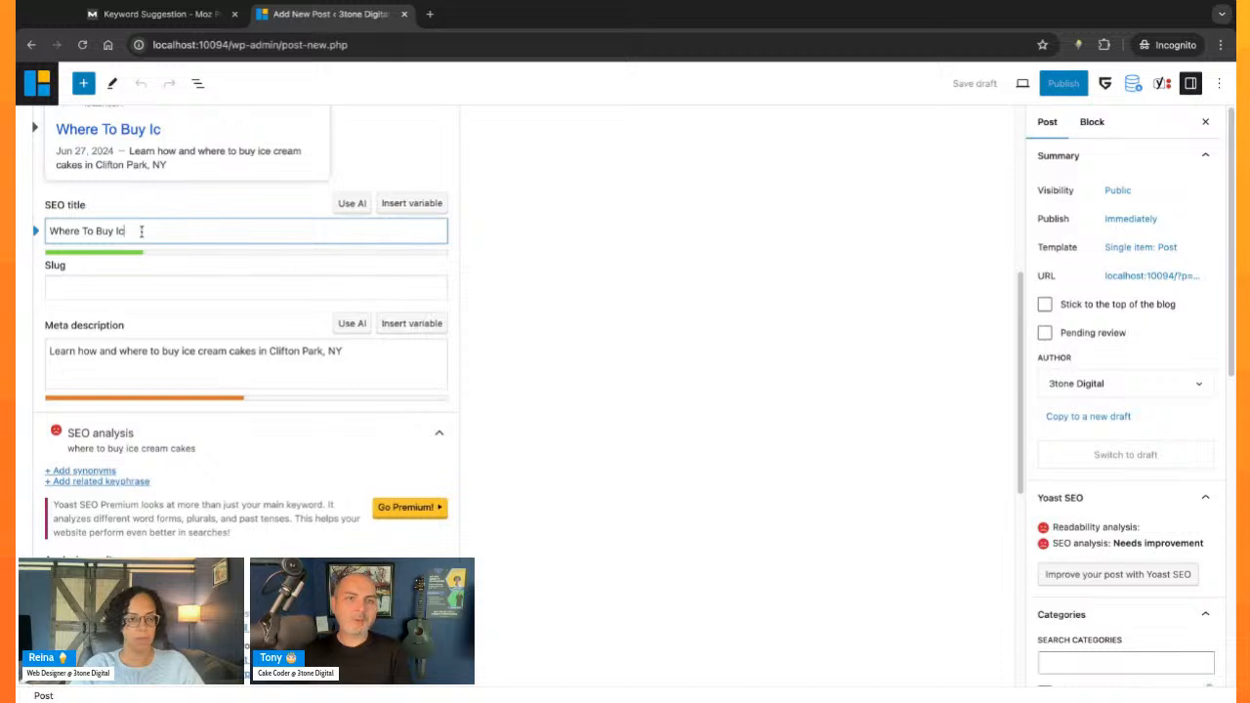
{"action": "key", "text": "shift+Left"}
{"action": "key", "text": "shift+Left"}
{"action": "key", "text": "shift+Left"}
{"action": "key", "text": "shift+Left"}
{"action": "key", "text": "shift+Left"}
{"action": "key", "text": "shift+Left"}
{"action": "key", "text": "BackSpace"}
{"action": "key", "text": "shift+Left"}
{"action": "key", "text": "shift+Left"}
{"action": "key", "text": "shift+Left"}
{"action": "key", "text": "shift+Left"}
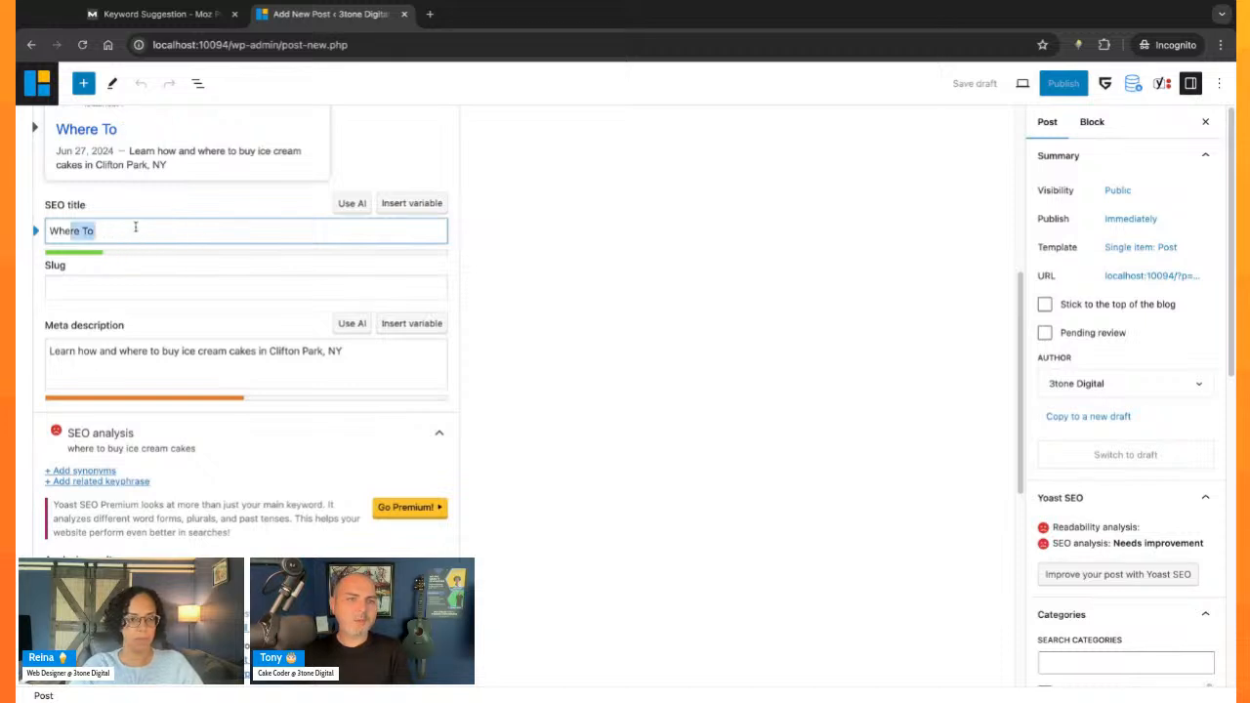
{"action": "key", "text": "BackSpace"}
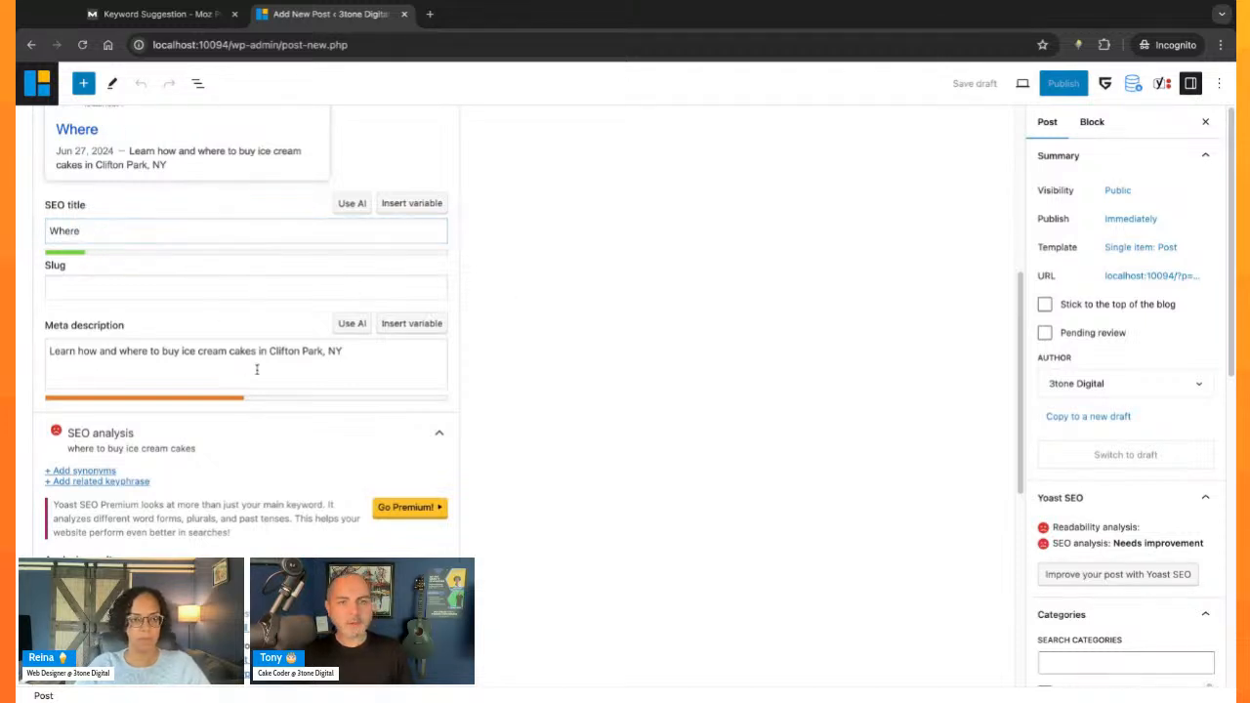
- Undo the deletions in the SEO title back to "Where To Buy Ice Cream Cakes | 3tone Bakery | Clifton Park, NY"
{"action": "left_click", "coordinate": [244, 230]}
{"action": "key", "text": "ctrl+z"}
{"action": "key", "text": "ctrl+z"}
{"action": "key", "text": "ctrl+z"}
{"action": "key", "text": "ctrl+z"}
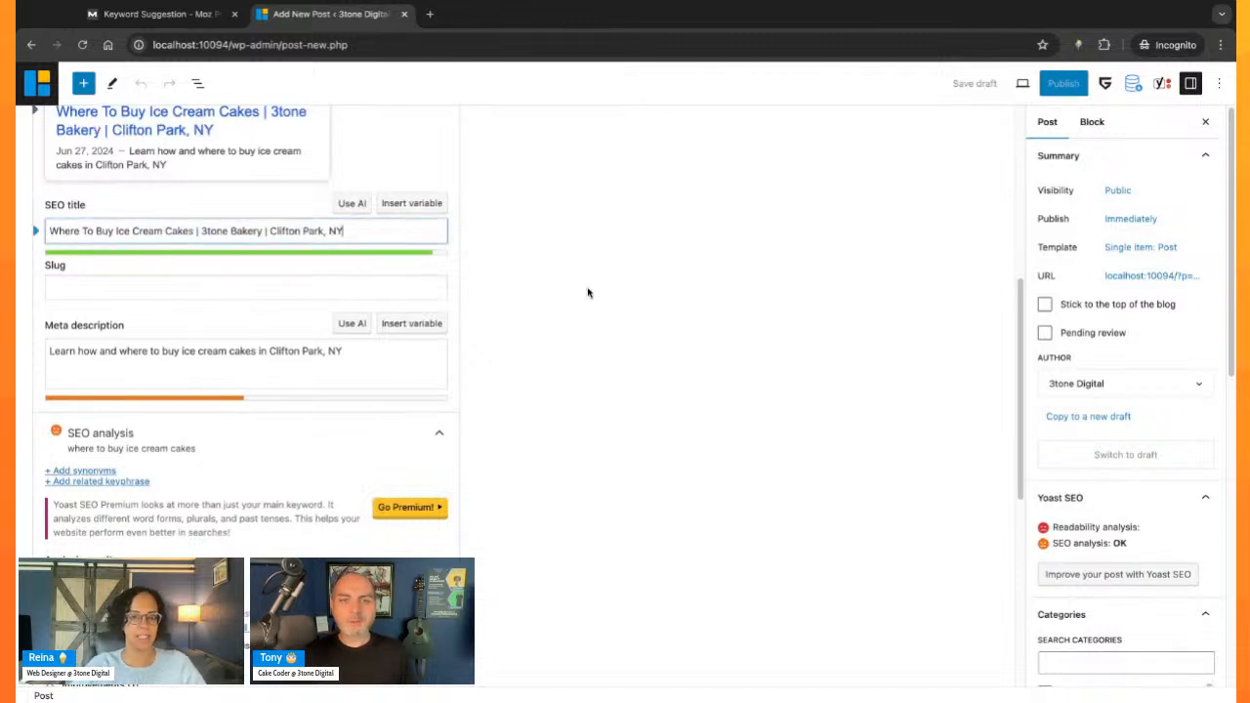
- Search the web for "lorem ipsum" in a new browser tab
{"action": "scroll", "coordinate": [639, 477], "scroll_direction": "down", "scroll_amount": 1}
{"action": "scroll", "coordinate": [639, 476], "scroll_direction": "up", "scroll_amount": 1}
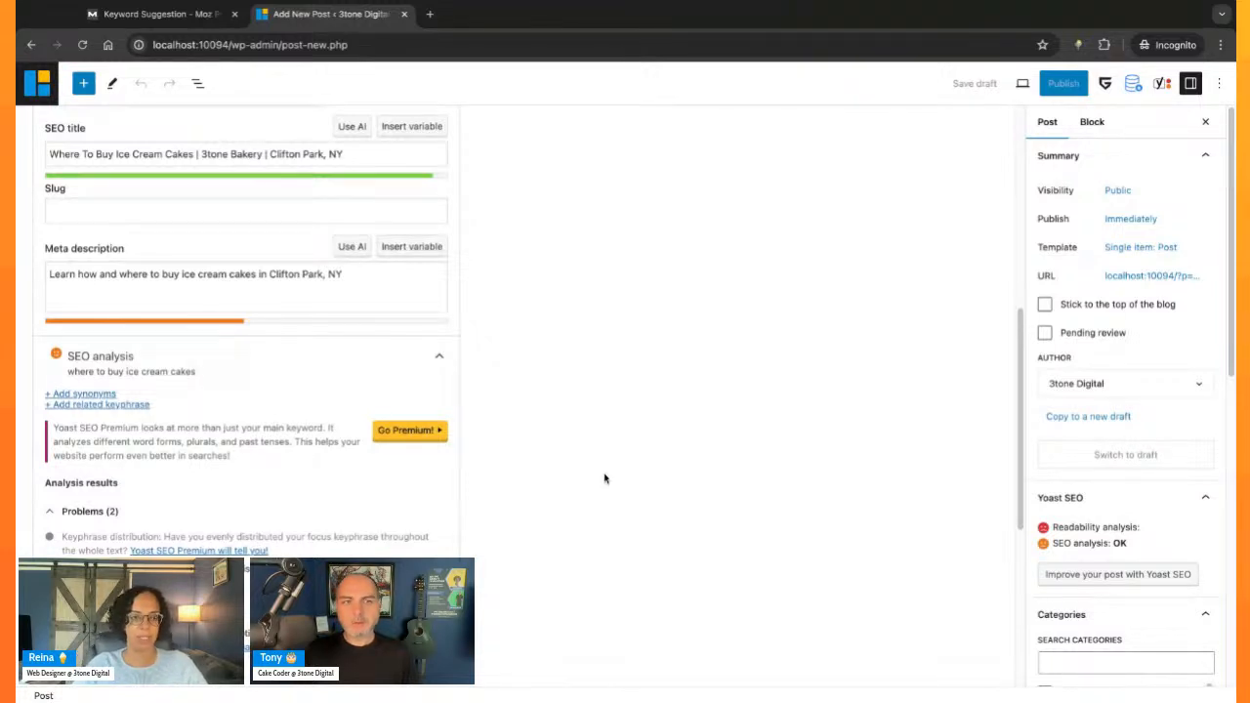
{"action": "scroll", "coordinate": [605, 479], "scroll_direction": "up", "scroll_amount": 4}
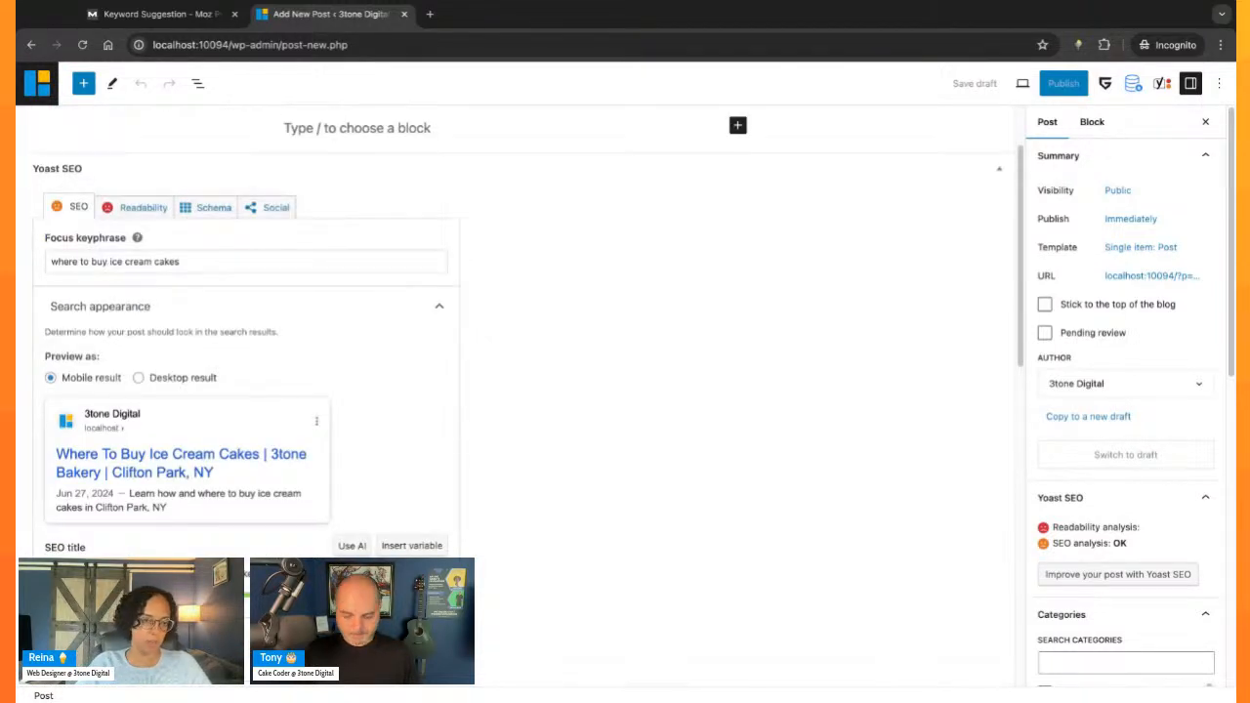
{"action": "key", "text": "ctrl+t"}
{"action": "type", "text": "lorem "}
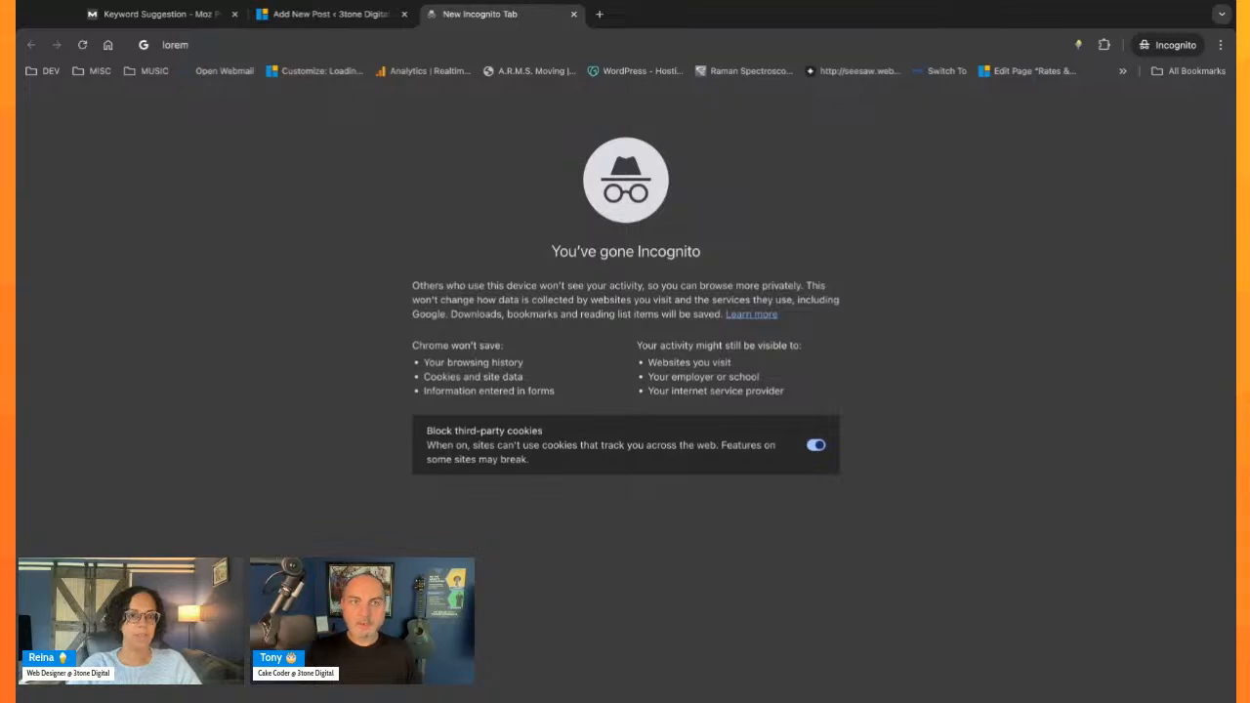
{"action": "type", "text": "ipsum"}
{"action": "key", "text": "Return"}
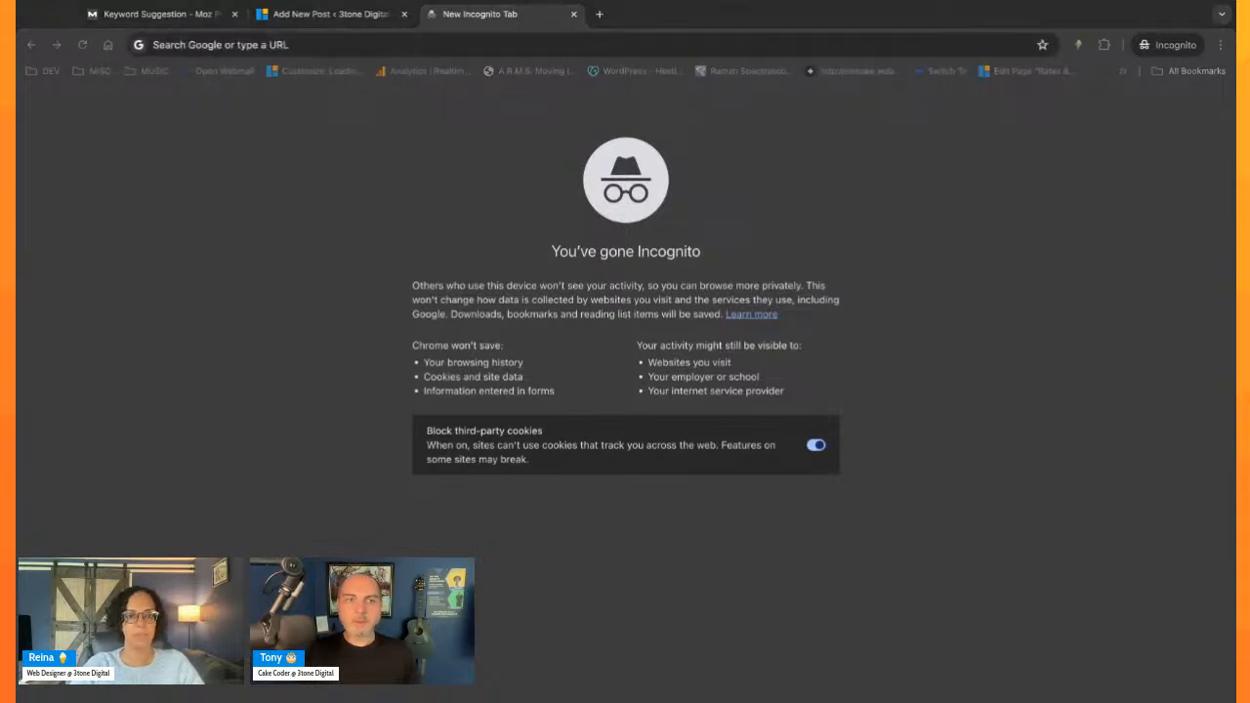
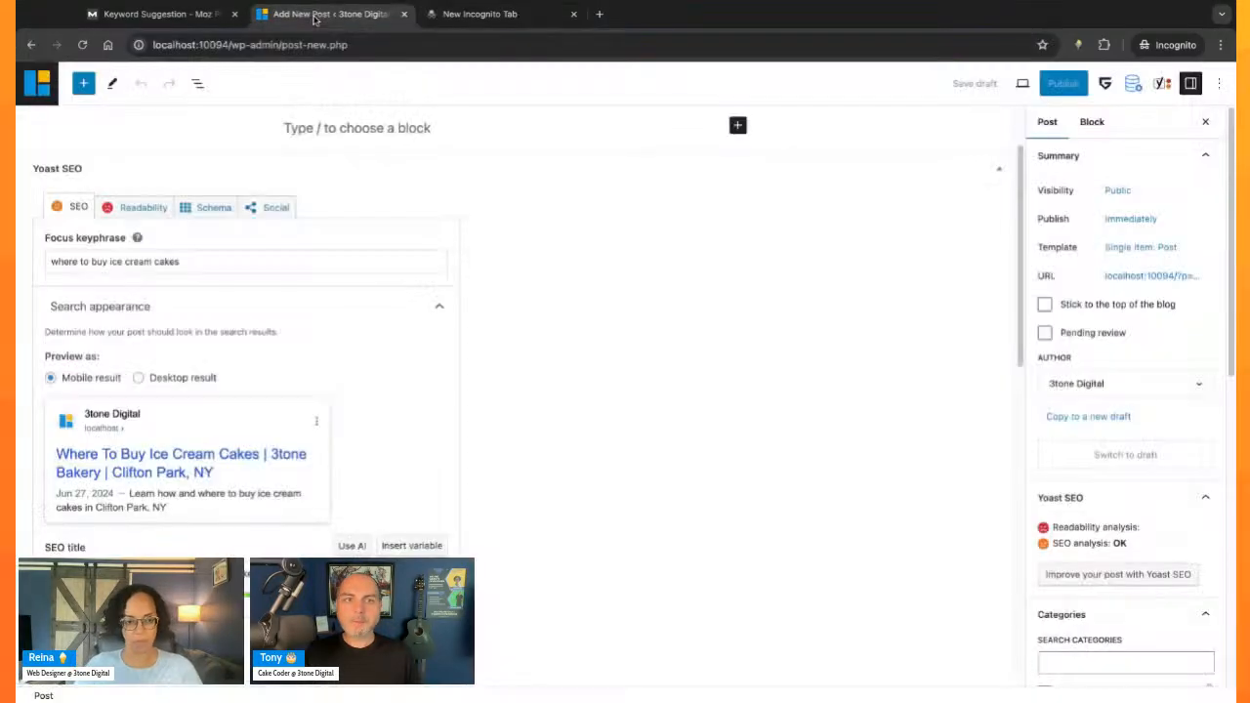
- Return to the post and fill its empty body with three identical "Lorem ipsum" paragraphs from the copied text
{"action": "left_click", "coordinate": [314, 22]}
{"action": "scroll", "coordinate": [530, 485], "scroll_direction": "down", "scroll_amount": 5}
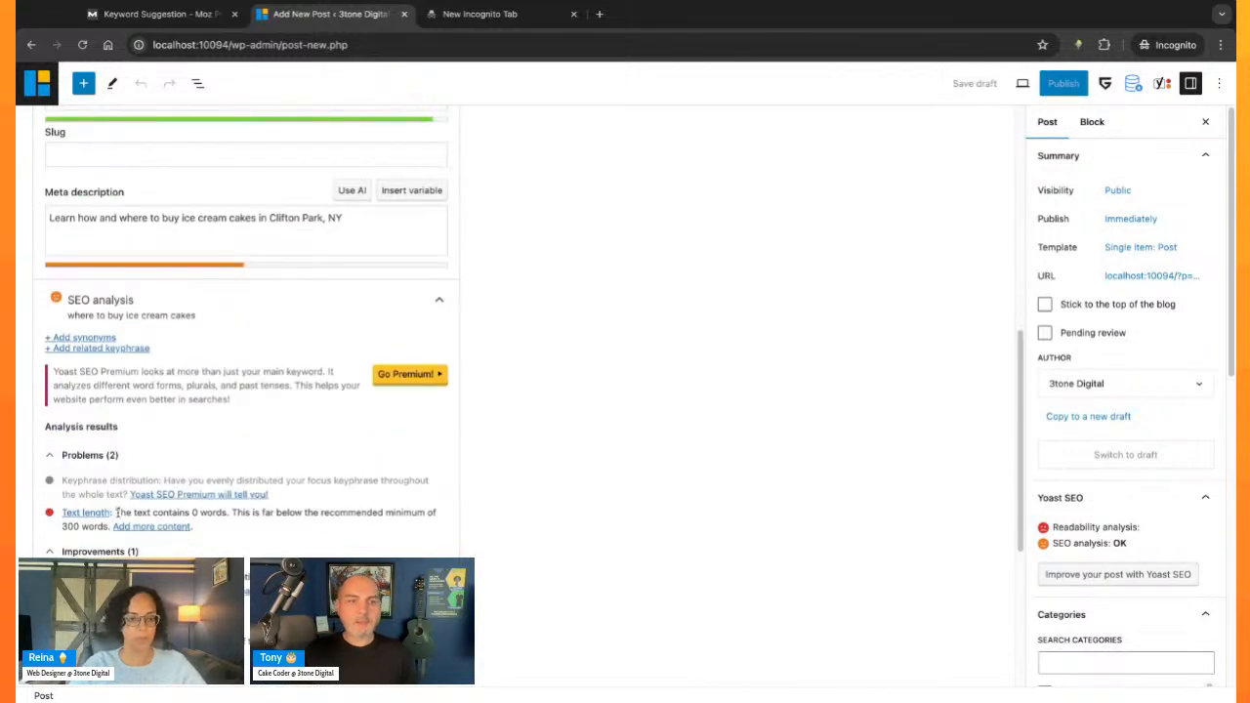
{"action": "left_click_drag", "start_coordinate": [116, 512], "coordinate": [229, 513]}
{"action": "left_click", "coordinate": [278, 508]}
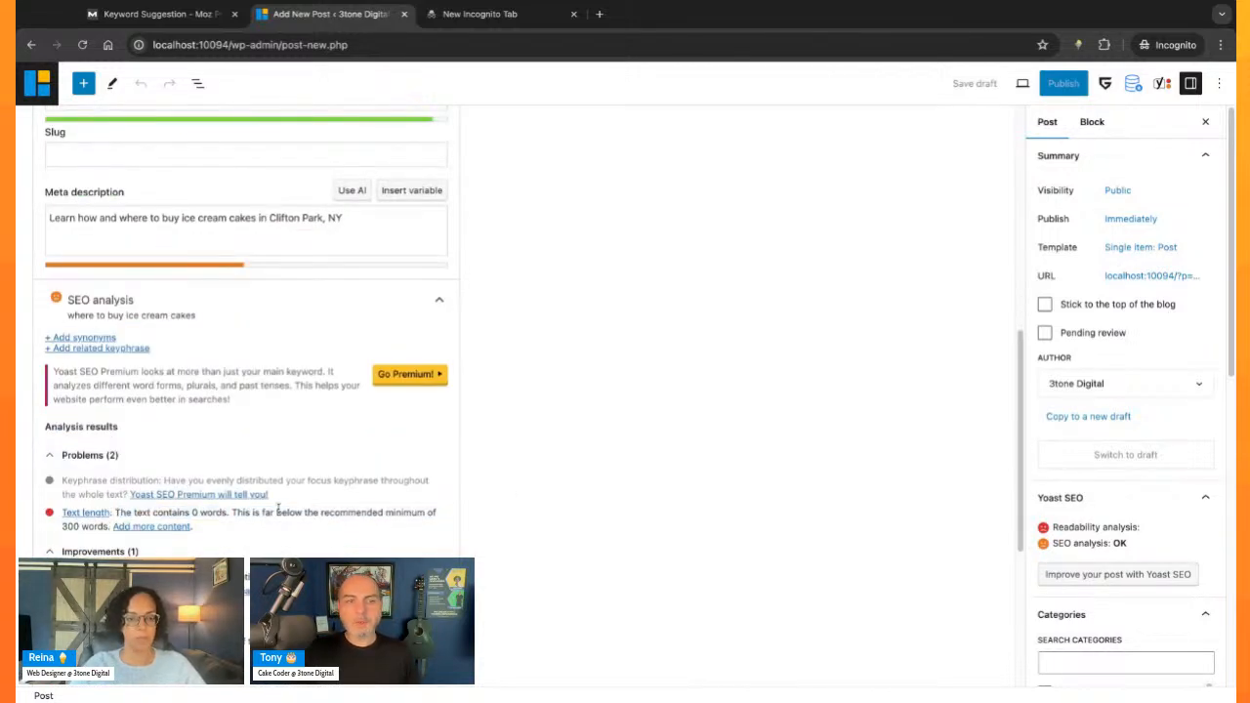
{"action": "scroll", "coordinate": [573, 468], "scroll_direction": "up", "scroll_amount": 1}
{"action": "scroll", "coordinate": [572, 466], "scroll_direction": "up", "scroll_amount": 5}
{"action": "left_click", "coordinate": [435, 224]}
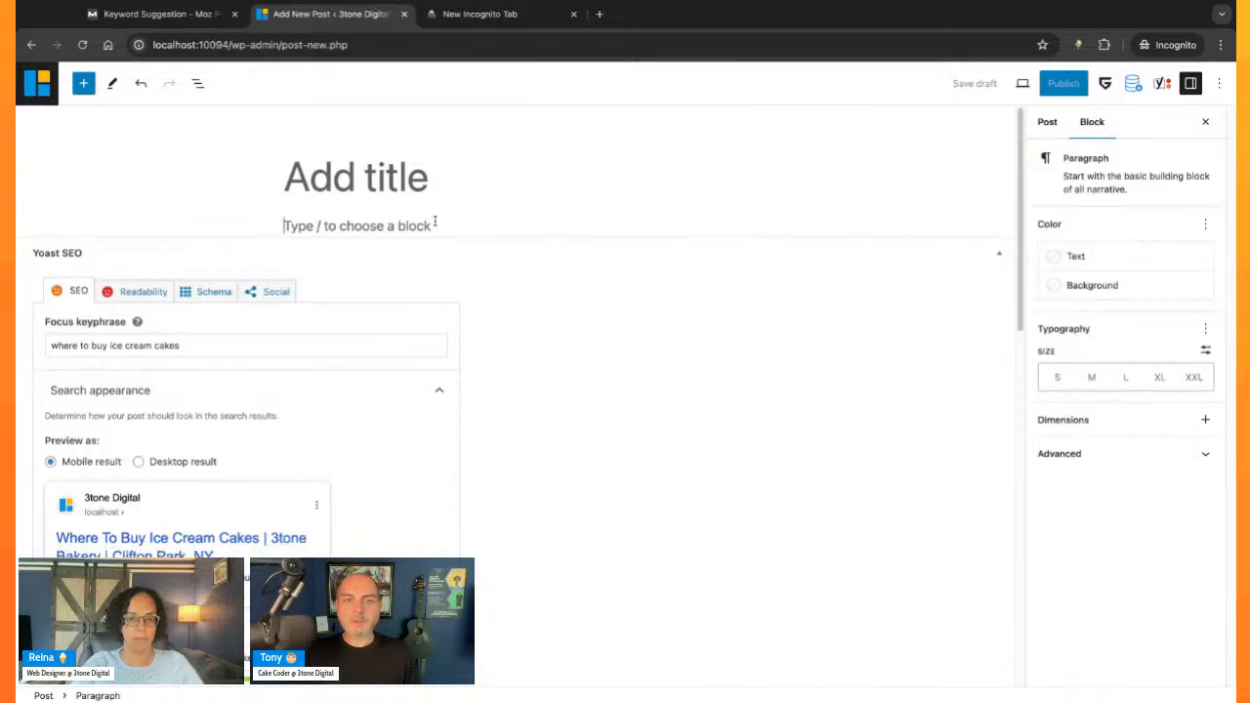
{"action": "type", "text": "\"Lorem ipsum dolor sit amet, consectetur adipiscing elit, sed do eiusmod tempor incididunt ut labore et dolore magna aliqua. Ut enim ad minim veniam, quis nostrud exercitation ullamco laboris nisi ut aliquip ex ea commodo consequat. Duis aute irure dolor in reprehenderit in voluptate velit esse cillum dolore eu fugiat nulla pariatur. Excepteur sint occaecat cupidatat non proident, sunt in culpa qui officia deserunt mollit anim id est laborum.\""}
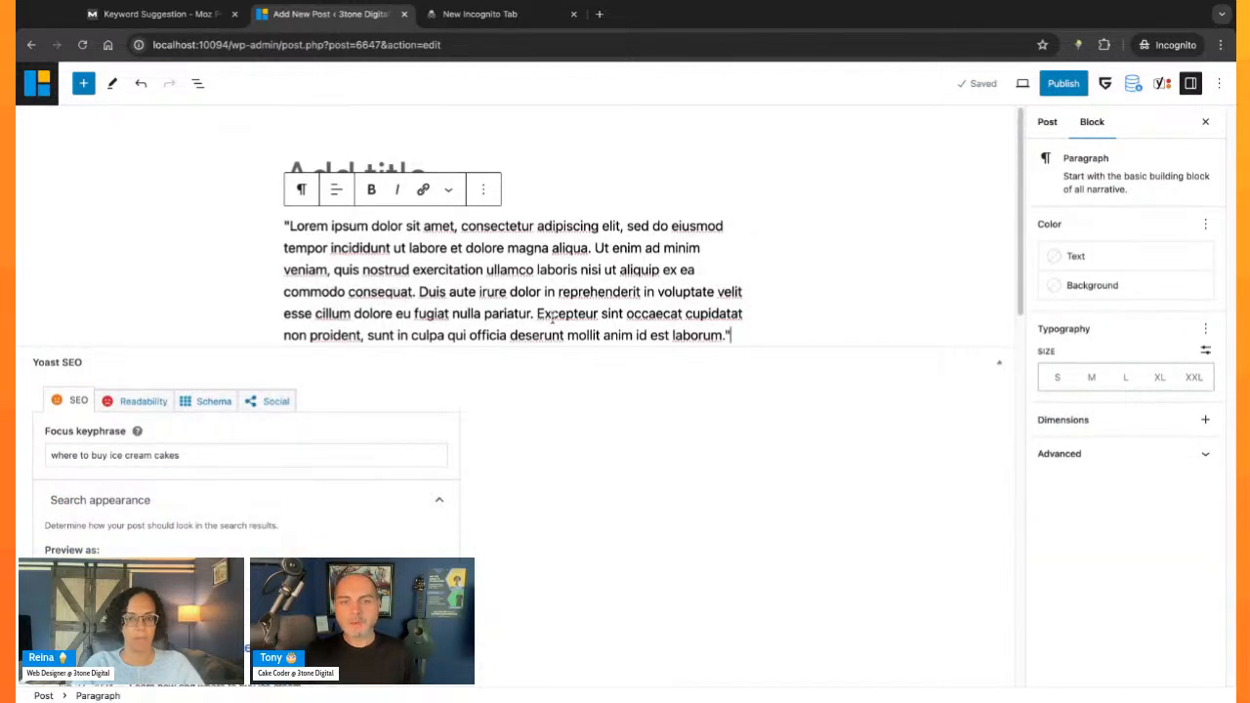
{"action": "key", "text": "Return"}
{"action": "type", "text": "\"Lorem ipsum dolor sit amet, consectetur adipiscing elit, sed do eiusmod tempor incididunt ut labore et dolore magna aliqua. Ut enim ad minim veniam, quis nostrud exercitation ullamco laboris nisi ut aliquip ex ea commodo consequat. Duis aute irure dolor in reprehenderit in voluptate velit esse cillum dolore eu fugiat nulla pariatur. Excepteur sint occaecat cupidatat non proident, sunt in culpa qui officia deserunt mollit anim id est laborum.\""}
{"action": "key", "text": "Return"}
{"action": "type", "text": "\"Lorem ipsum dolor sit amet, consectetur adipiscing elit, sed do eiusmod tempor incididunt ut labore et dolore magna aliqua. Ut enim ad minim veniam, quis nostrud exercitation ullamco laboris nisi ut aliquip ex ea commodo consequat. Duis aute irure dolor in reprehenderit in voluptate velit esse cillum dolore eu fugiat nulla pariatur. Excepteur sint occaecat cupidatat non proident, sunt in culpa qui officia deserunt mollit anim id est laborum.\""}
- Link the words "consectetur adipiscing elit" in the first paragraph to the Google address copied from a new browser tab
{"action": "scroll", "coordinate": [568, 326], "scroll_direction": "down", "scroll_amount": 3}
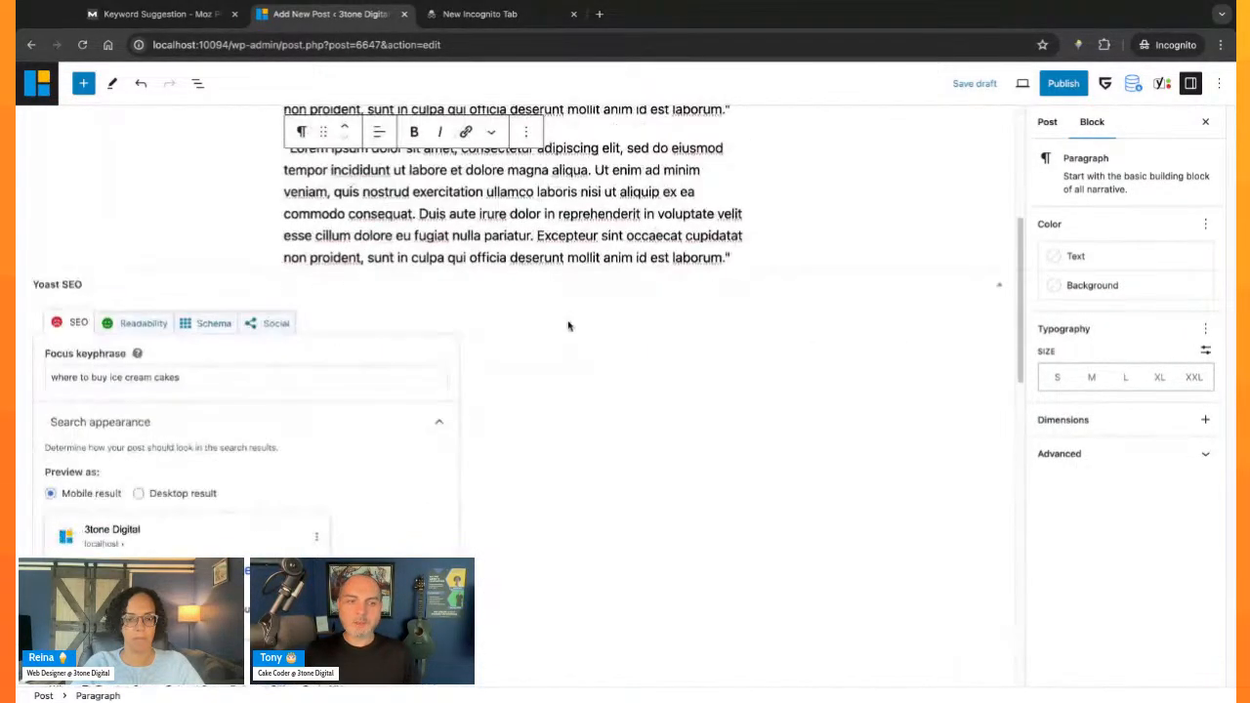
{"action": "scroll", "coordinate": [670, 326], "scroll_direction": "down", "scroll_amount": 10}
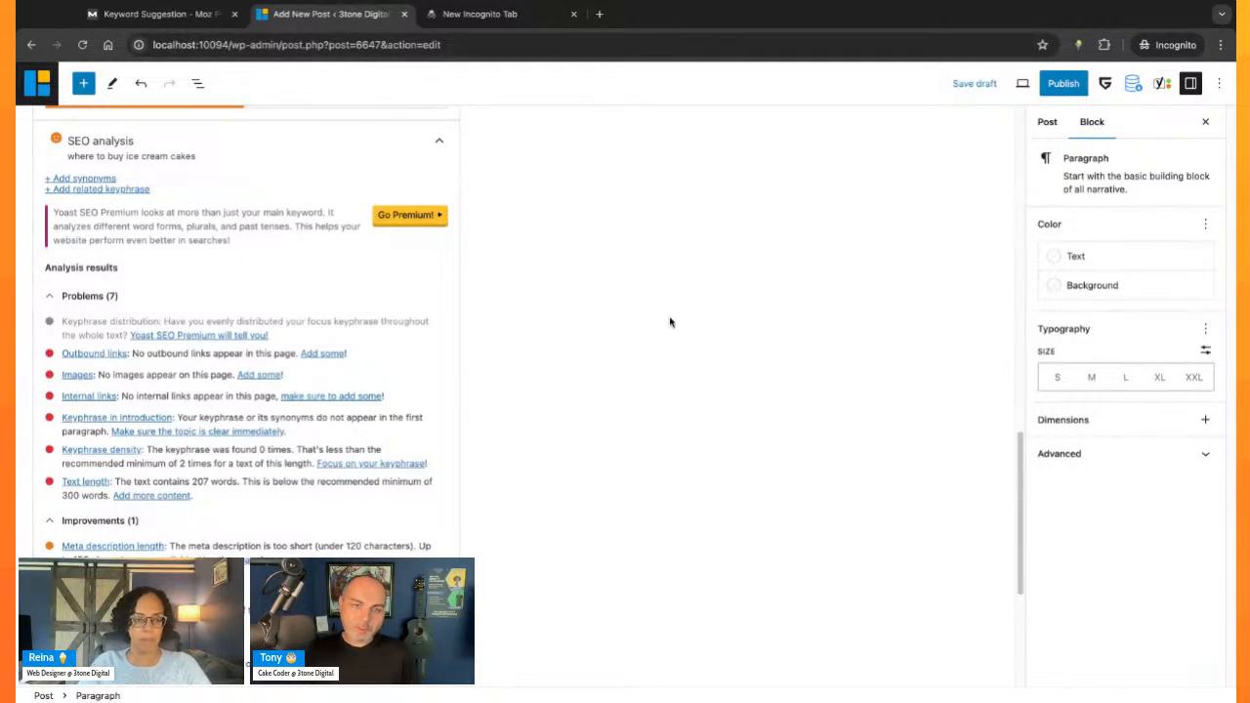
{"action": "scroll", "coordinate": [670, 302], "scroll_direction": "up", "scroll_amount": 15}
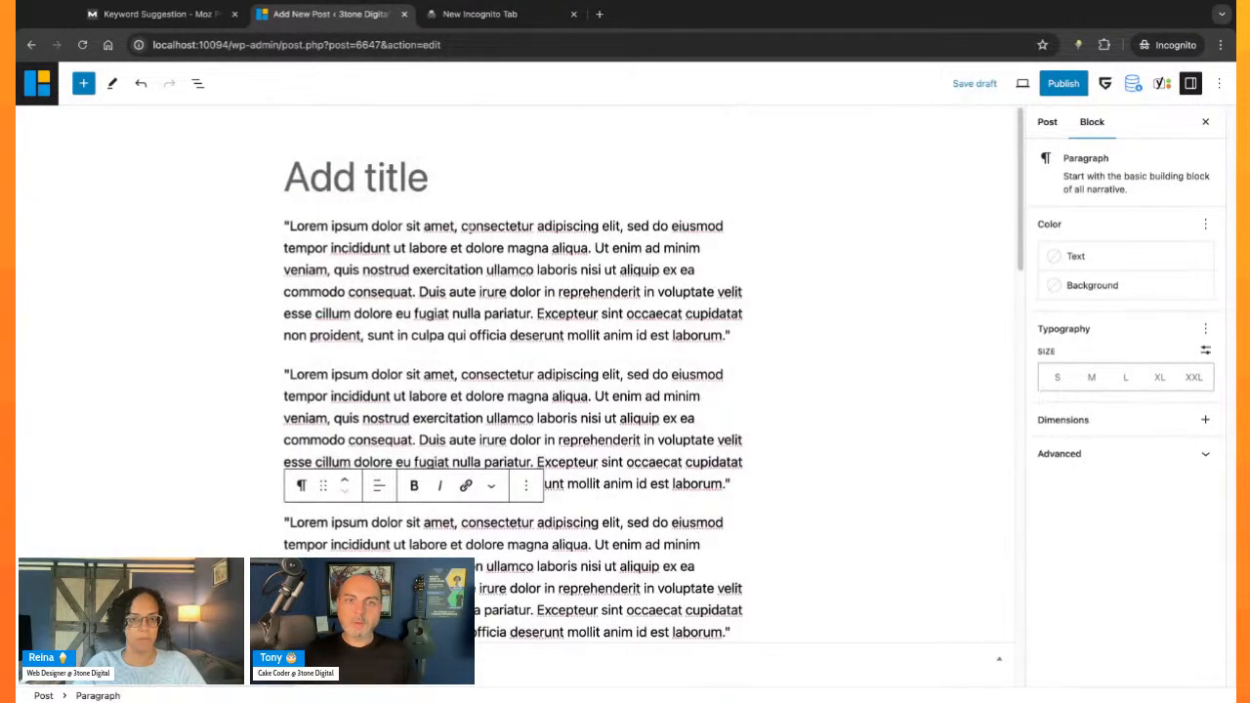
{"action": "left_click_drag", "start_coordinate": [463, 226], "coordinate": [612, 226]}
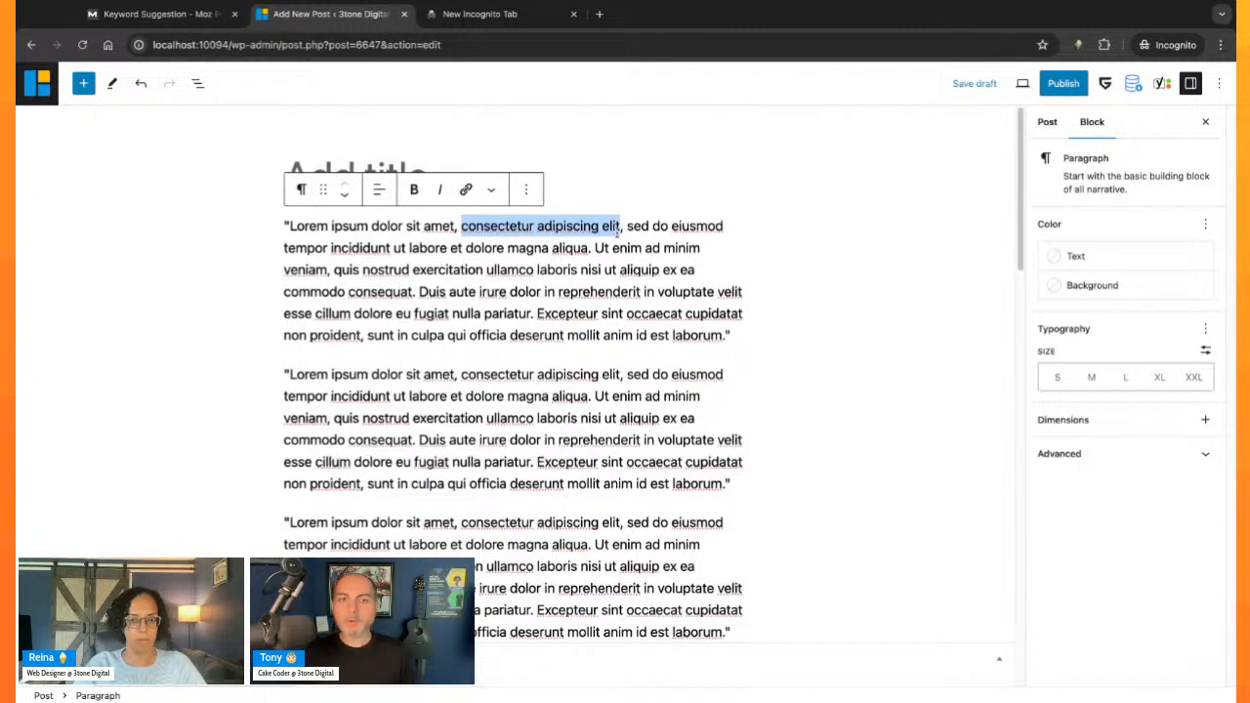
{"action": "left_click", "coordinate": [465, 189]}
{"action": "key", "text": "super+t"}
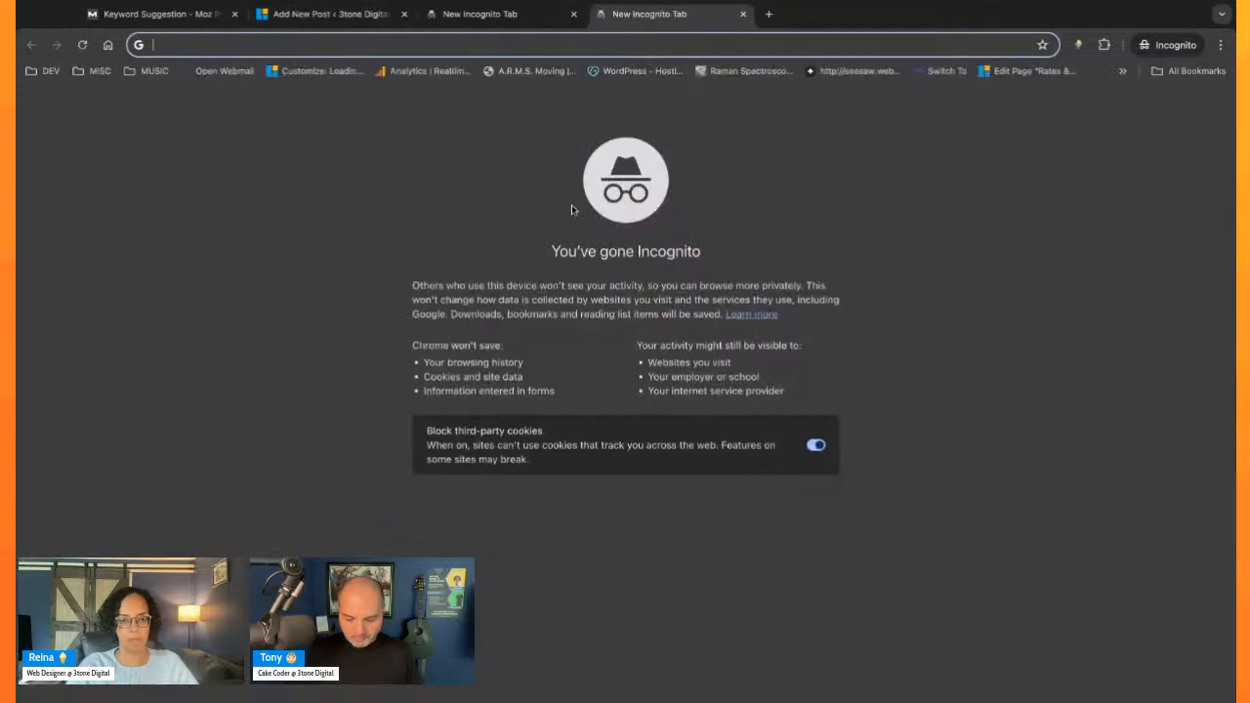
{"action": "type", "text": "goog"}
{"action": "key", "text": "super+a"}
{"action": "key", "text": "super+c"}
{"action": "key", "text": "super+w"}
{"action": "key", "text": "super+v"}
{"action": "key", "text": "Return"}
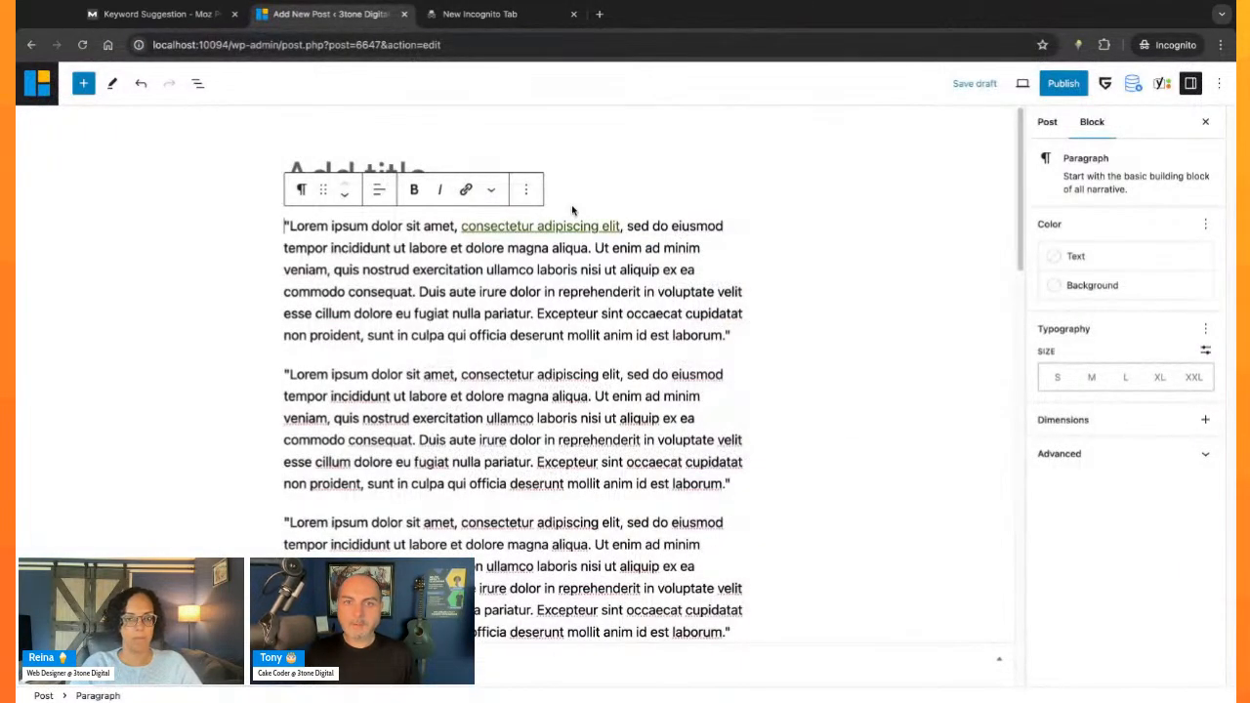
- Check the internal links and images entries among the problems in Yoast's SEO analysis
{"action": "scroll", "coordinate": [583, 438], "scroll_direction": "down", "scroll_amount": 15}
{"action": "scroll", "coordinate": [583, 439], "scroll_direction": "down", "scroll_amount": 1}
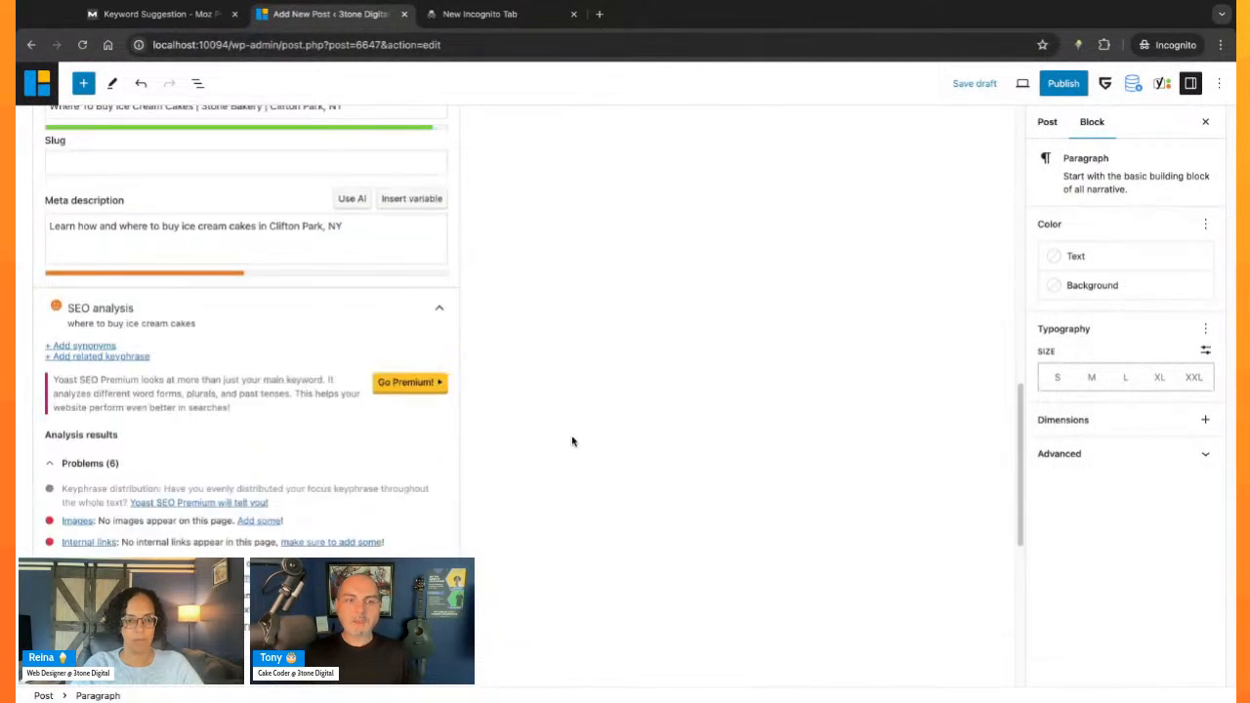
{"action": "scroll", "coordinate": [102, 532], "scroll_direction": "down", "scroll_amount": 2}
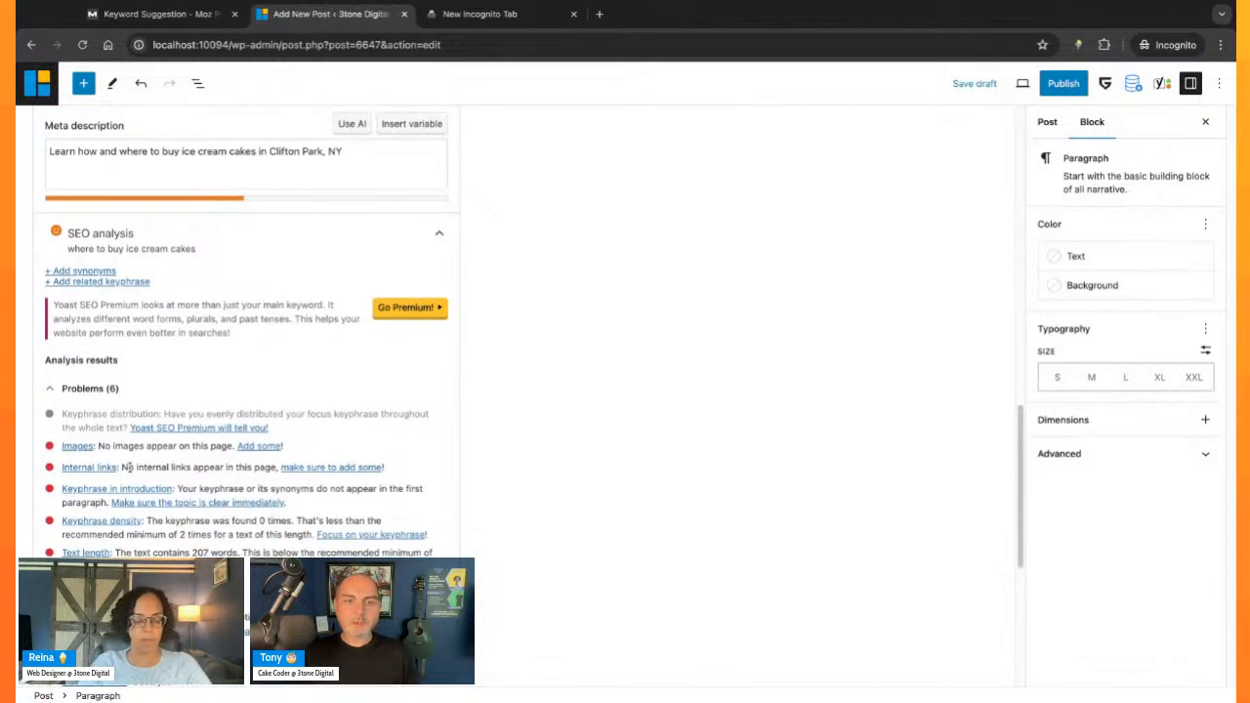
{"action": "left_click_drag", "start_coordinate": [129, 467], "coordinate": [236, 468]}
{"action": "left_click", "coordinate": [129, 468]}
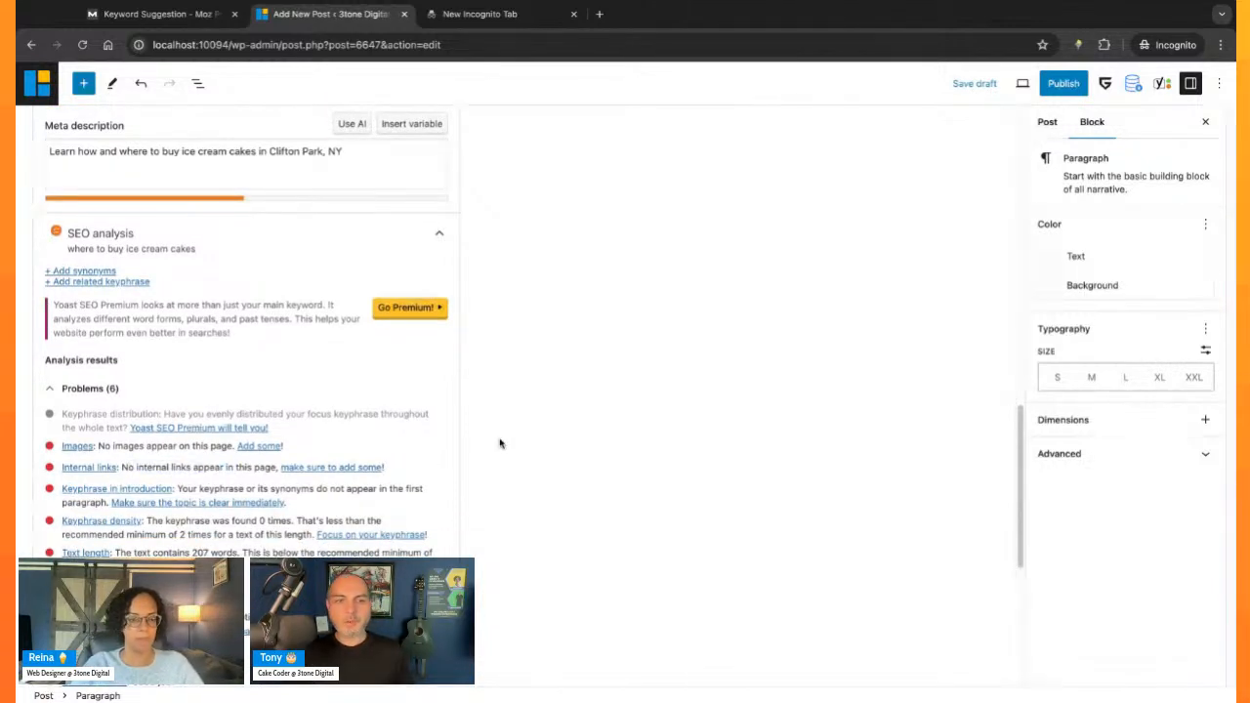
{"action": "left_click_drag", "start_coordinate": [56, 447], "coordinate": [164, 446]}
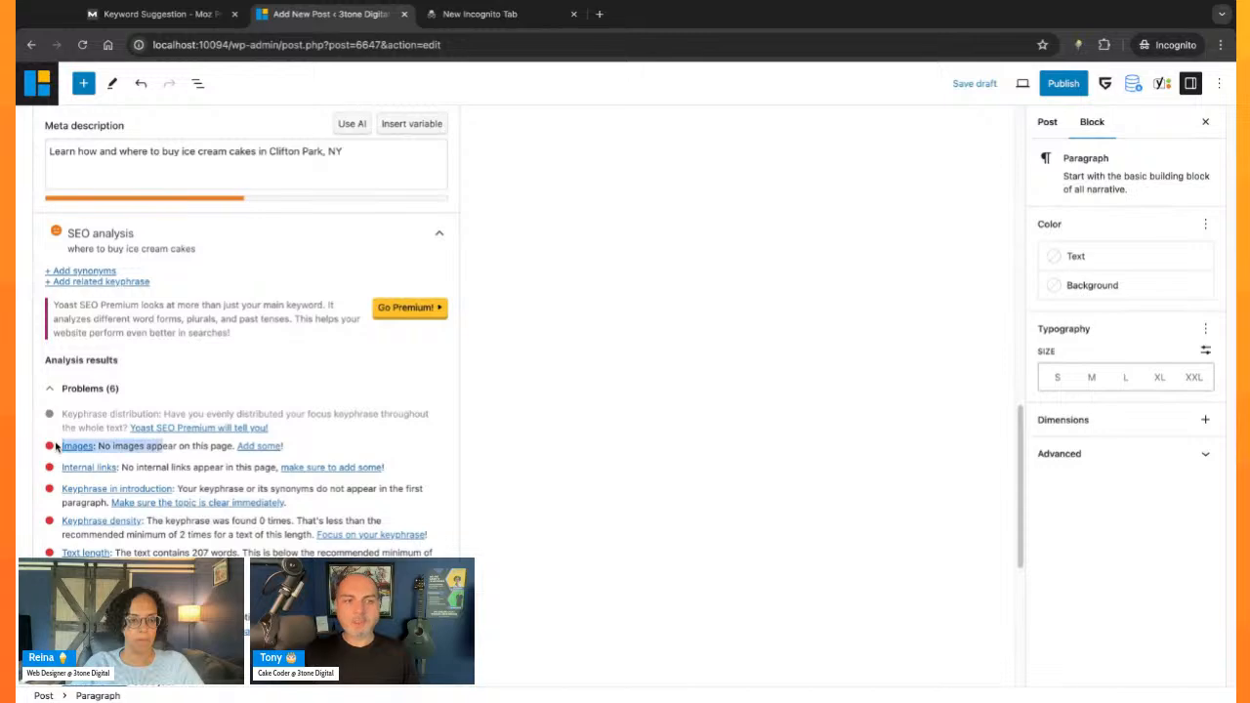
{"action": "left_click", "coordinate": [56, 446]}
- Insert an Image block after the third paragraph and open the media library for it
{"action": "scroll", "coordinate": [550, 492], "scroll_direction": "up", "scroll_amount": 10}
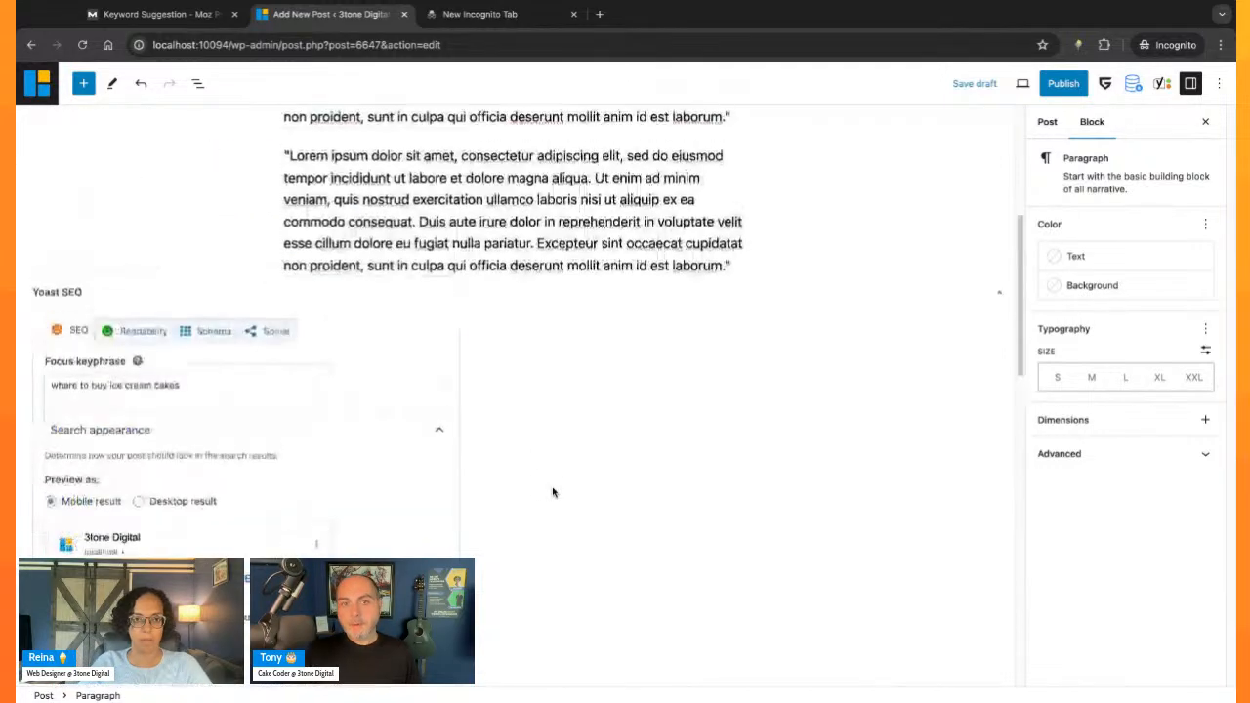
{"action": "left_click", "coordinate": [735, 557]}
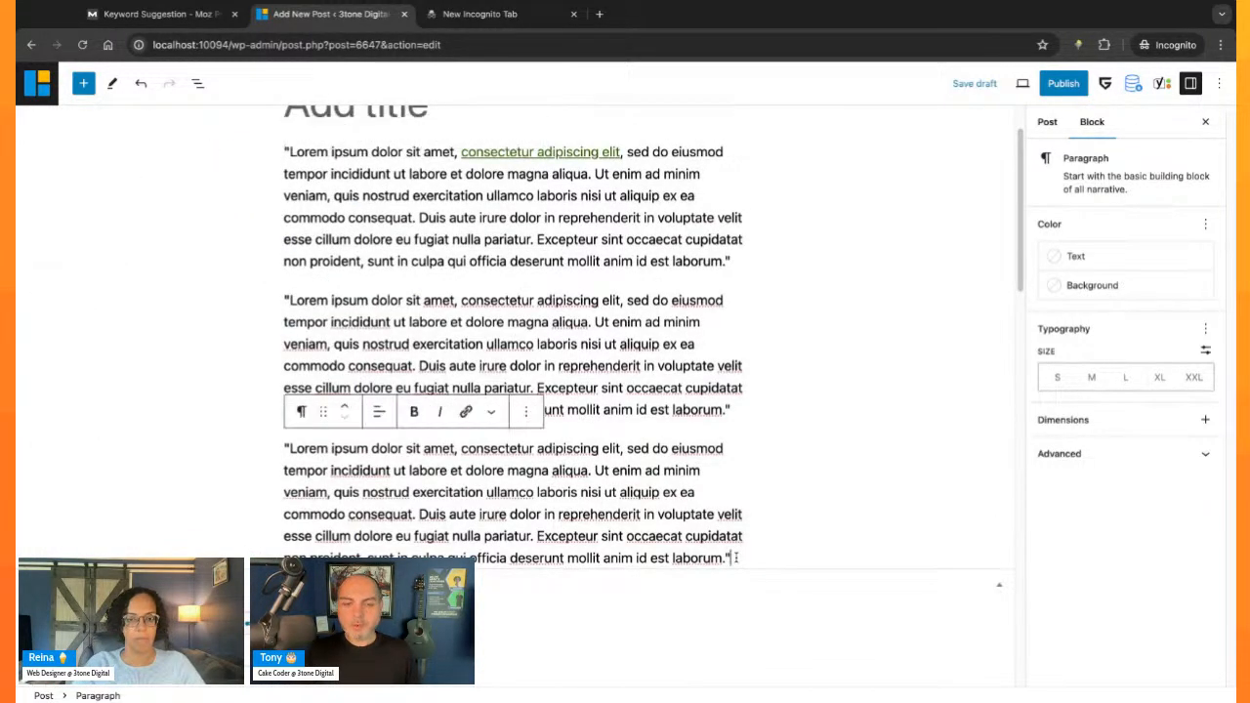
{"action": "key", "text": "Return"}
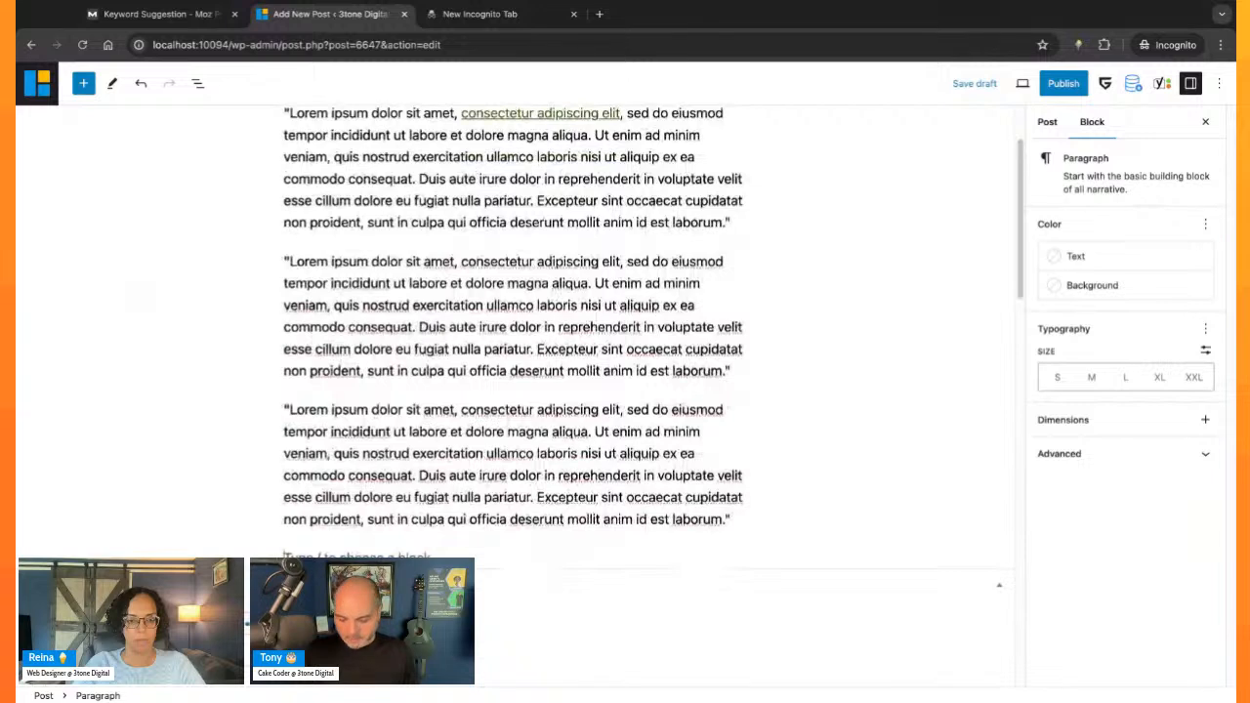
{"action": "type", "text": "/im"}
{"action": "key", "text": "Return"}
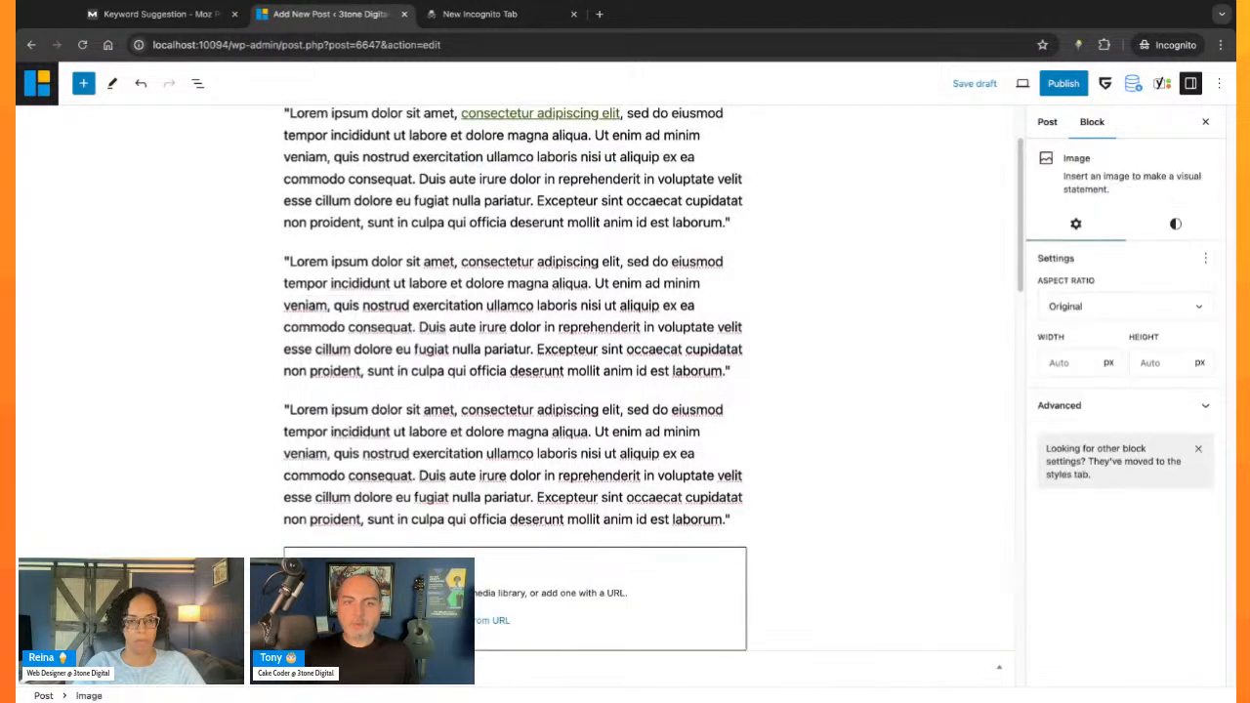
{"action": "left_click", "coordinate": [394, 620]}
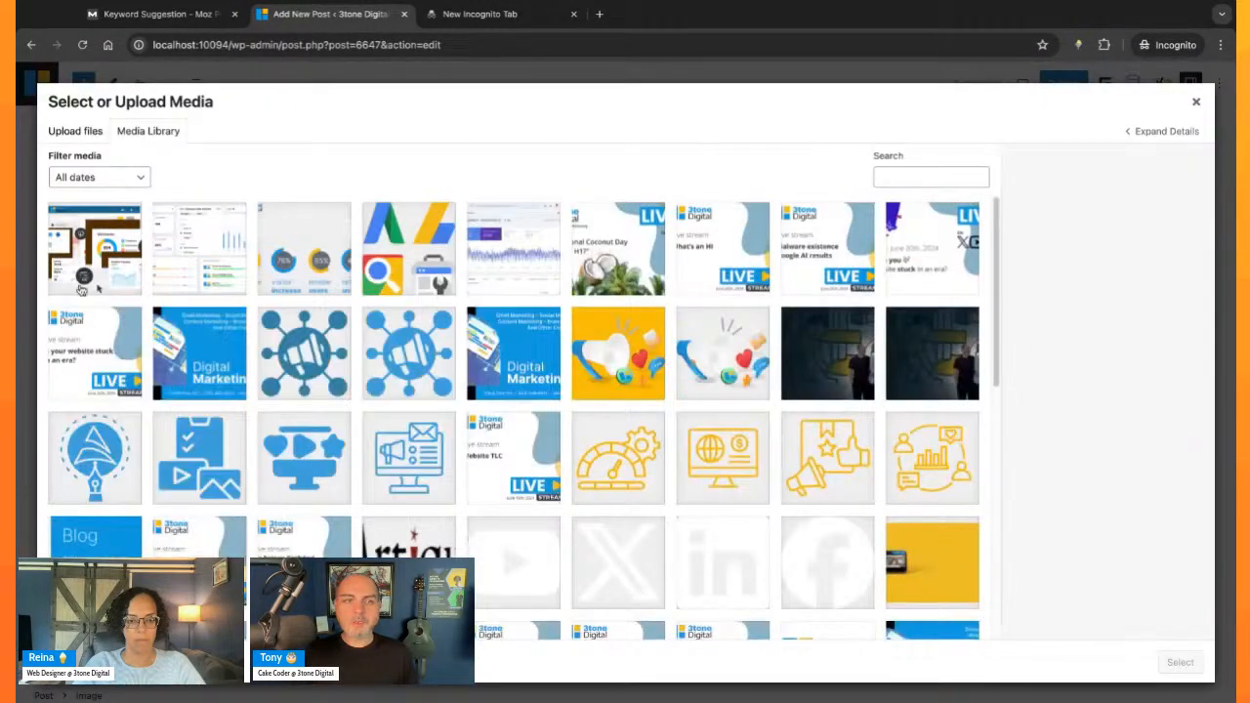
- Set the alt text of custom-seo-reports.svg to "Ice Cream Cake", leave the library without inserting it, and delete the empty Image block
{"action": "left_click", "coordinate": [295, 256]}
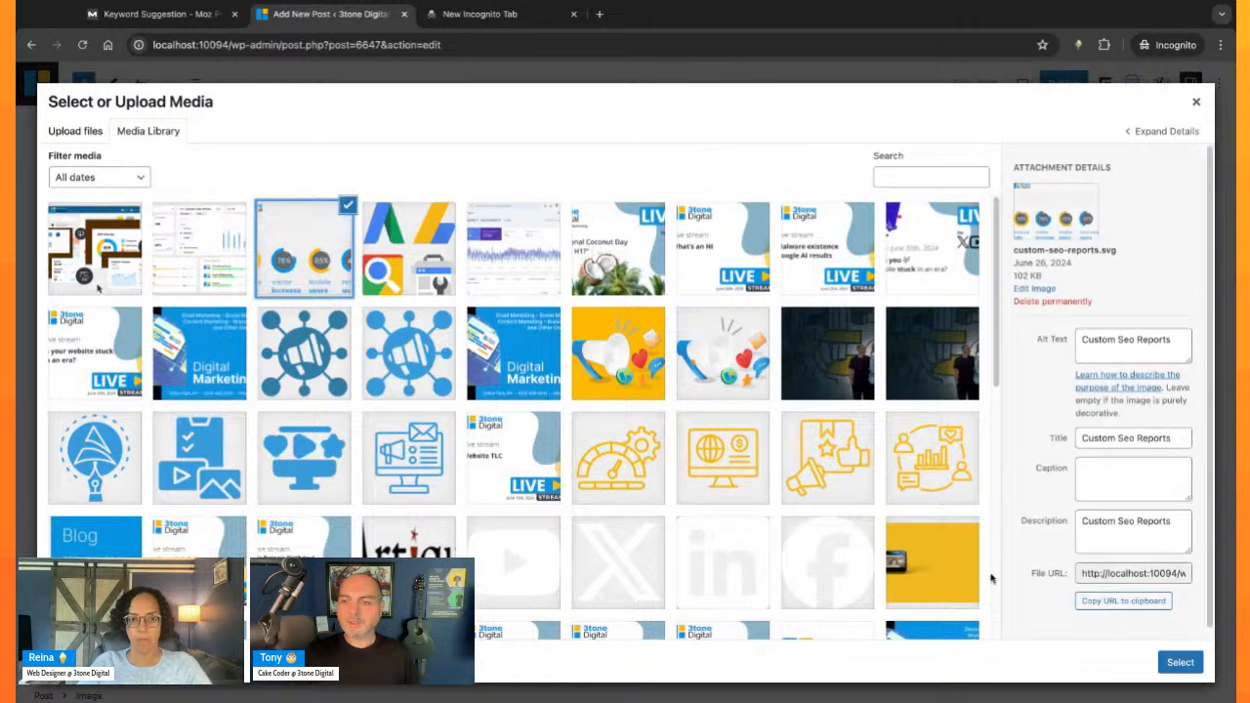
{"action": "left_click", "coordinate": [1147, 343]}
{"action": "key", "text": "ctrl+a"}
{"action": "type", "text": "Ice"}
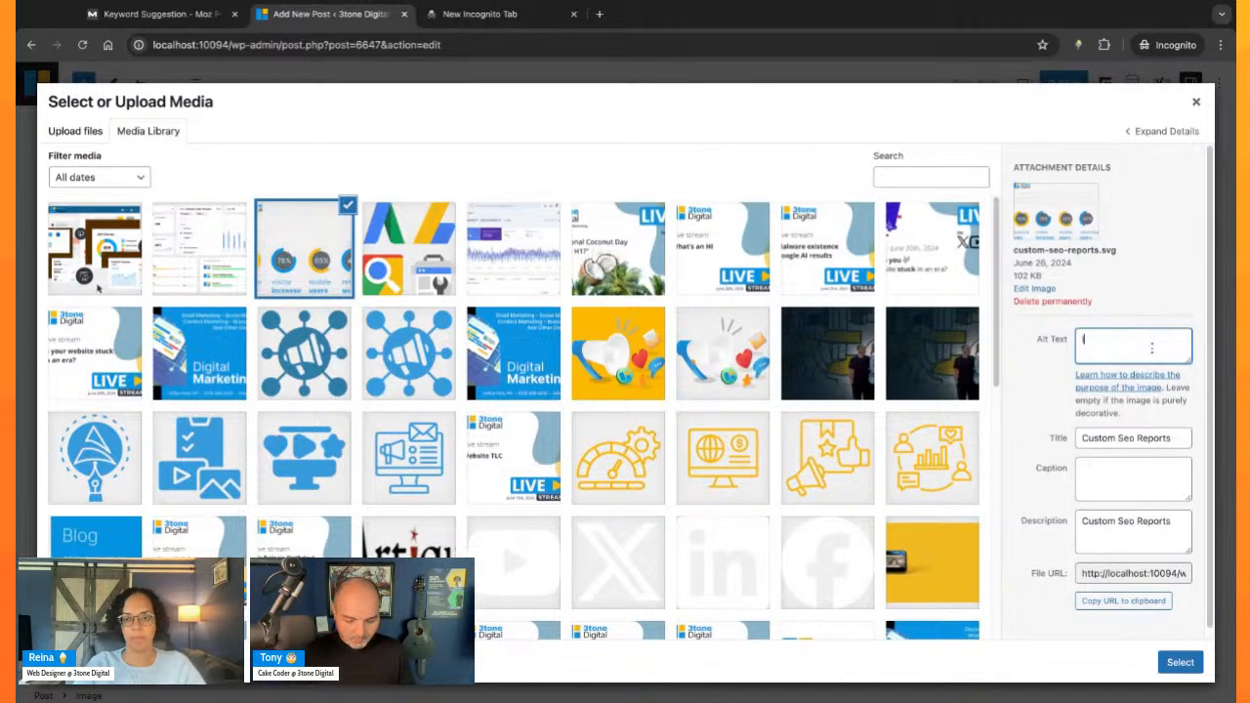
{"action": "type", "text": " Cream Cake"}
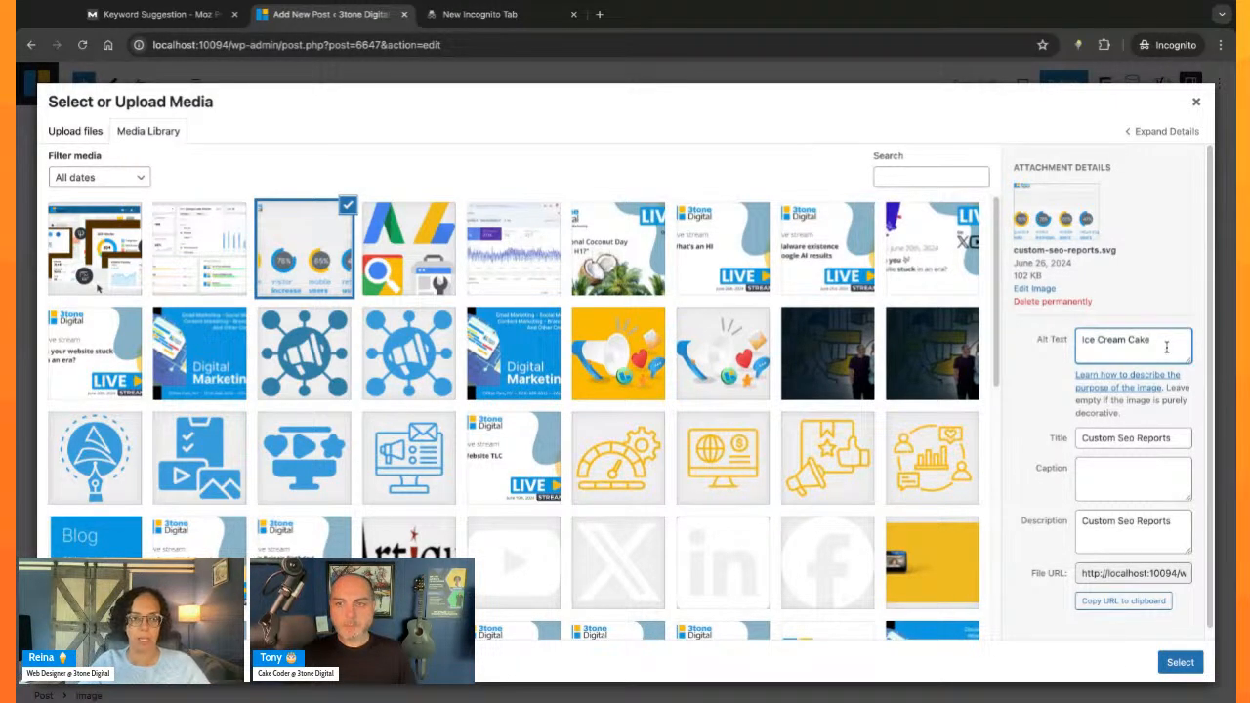
{"action": "left_click", "coordinate": [1196, 102]}
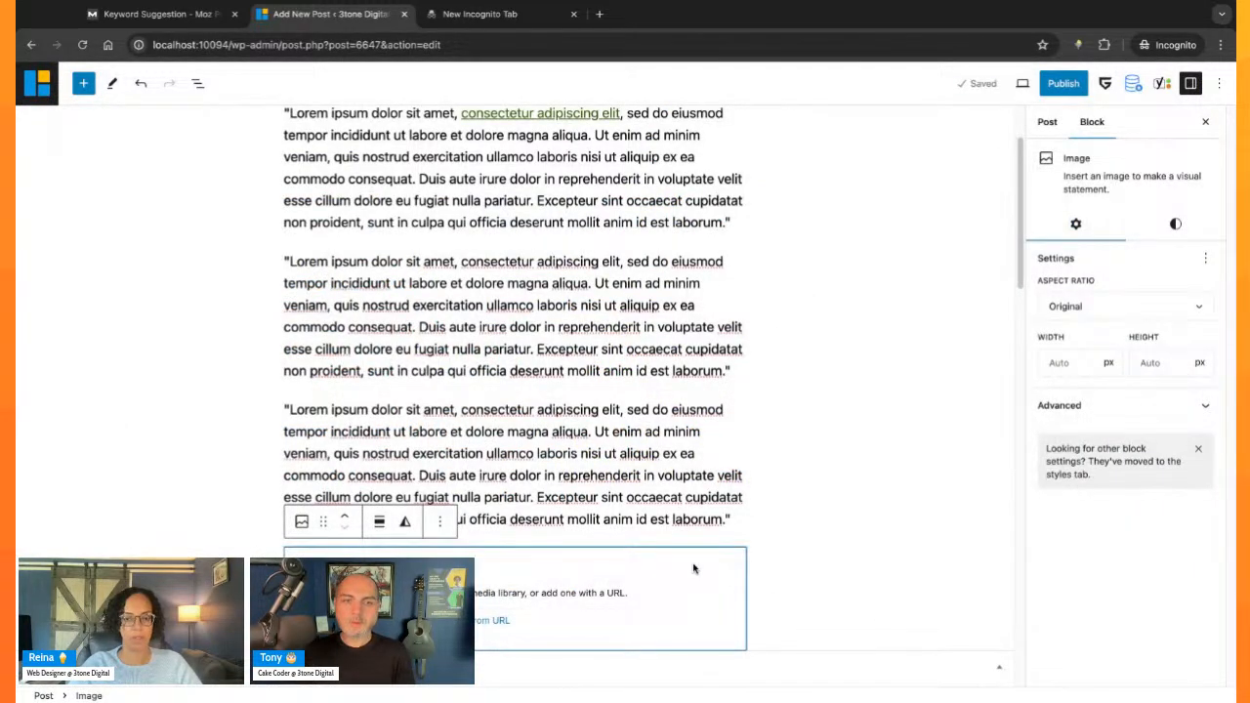
{"action": "key", "text": "BackSpace"}
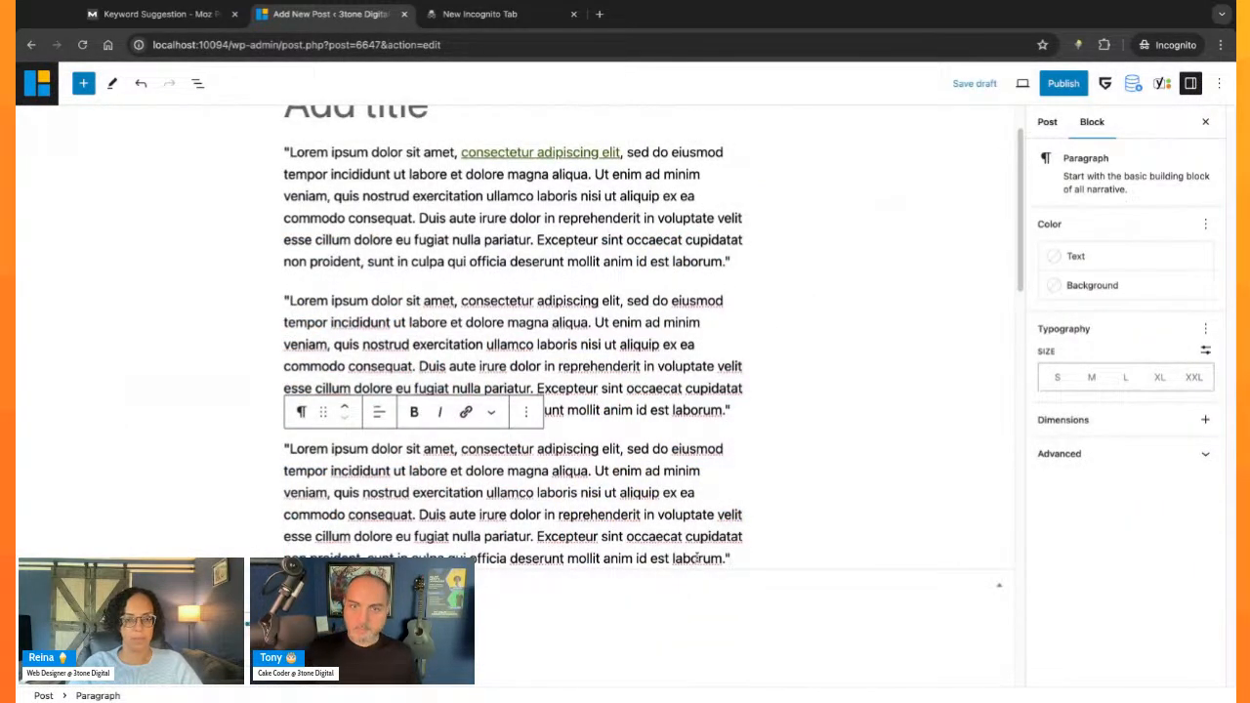
- Start an empty paragraph at the end of the post and search the available blocks for "open" and "media"
{"action": "key", "text": "Return"}
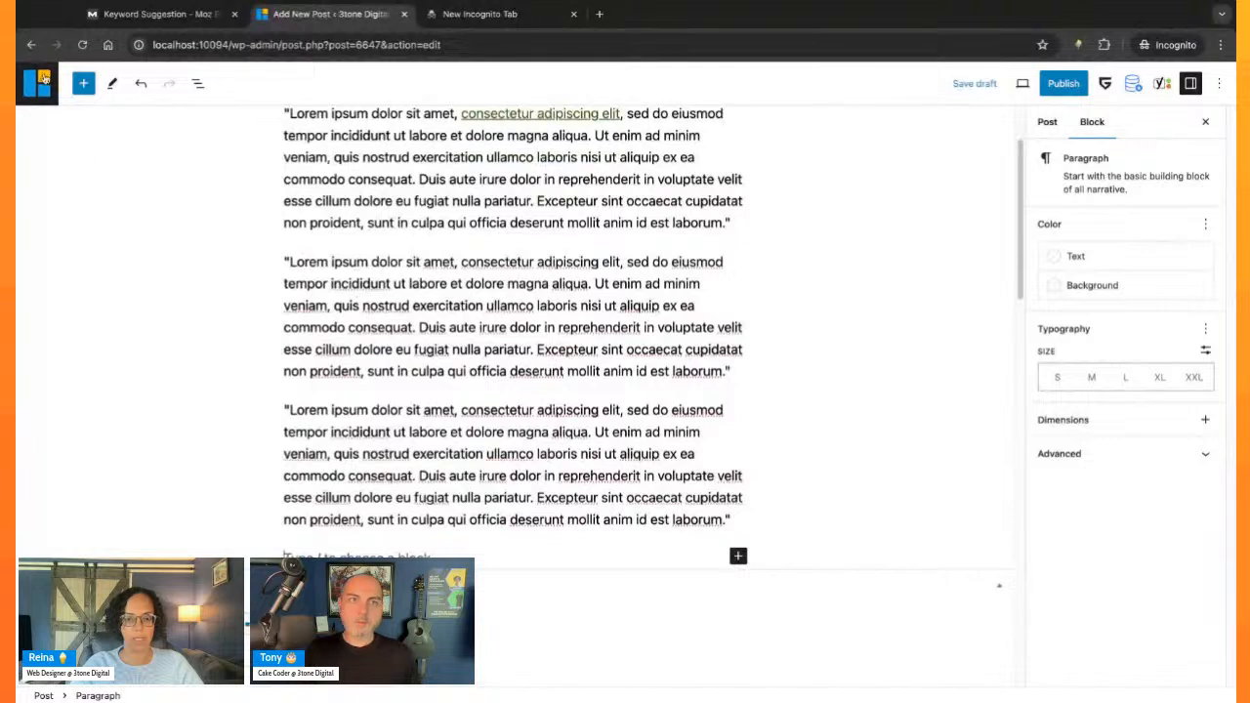
{"action": "left_click", "coordinate": [83, 83]}
{"action": "type", "text": "open"}
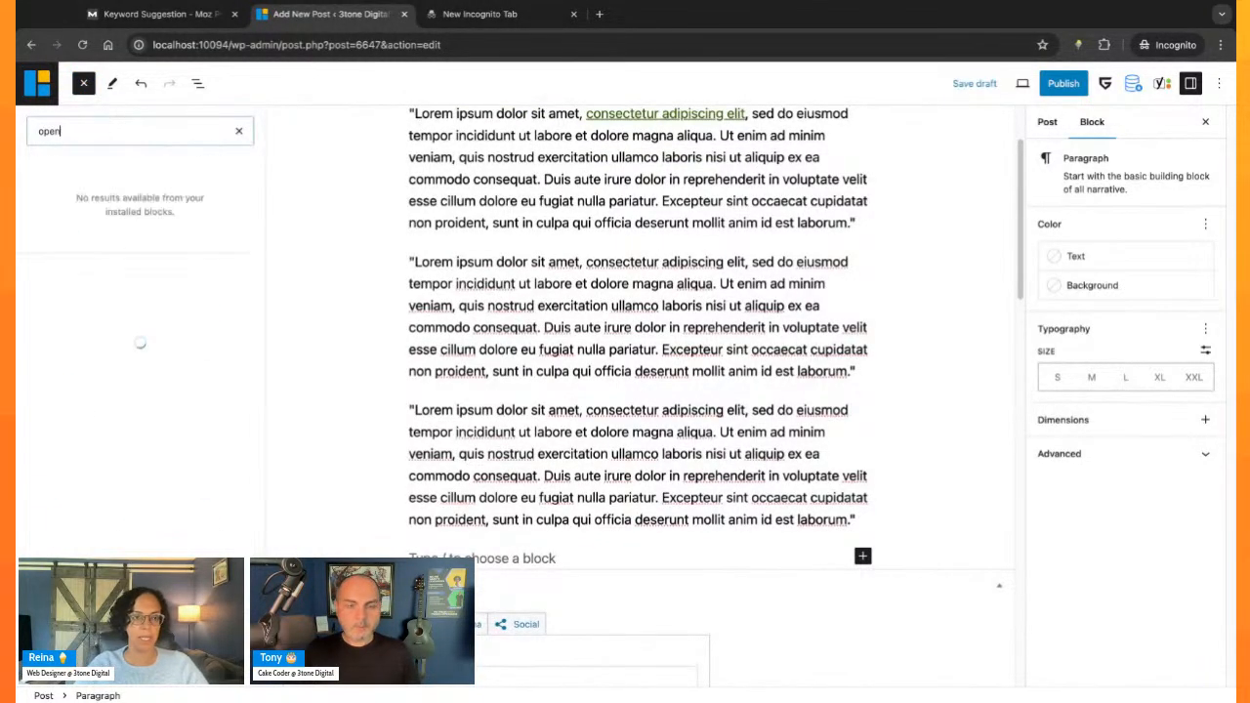
{"action": "key", "text": "super+a"}
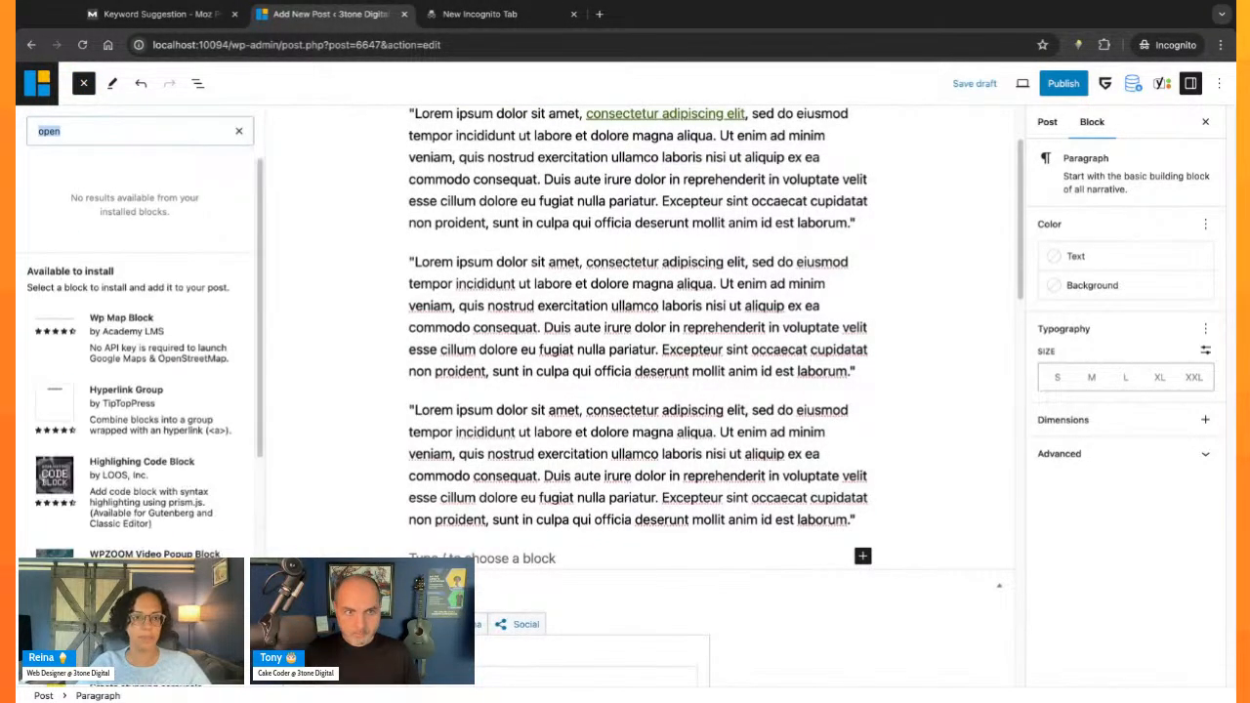
{"action": "type", "text": "media"}
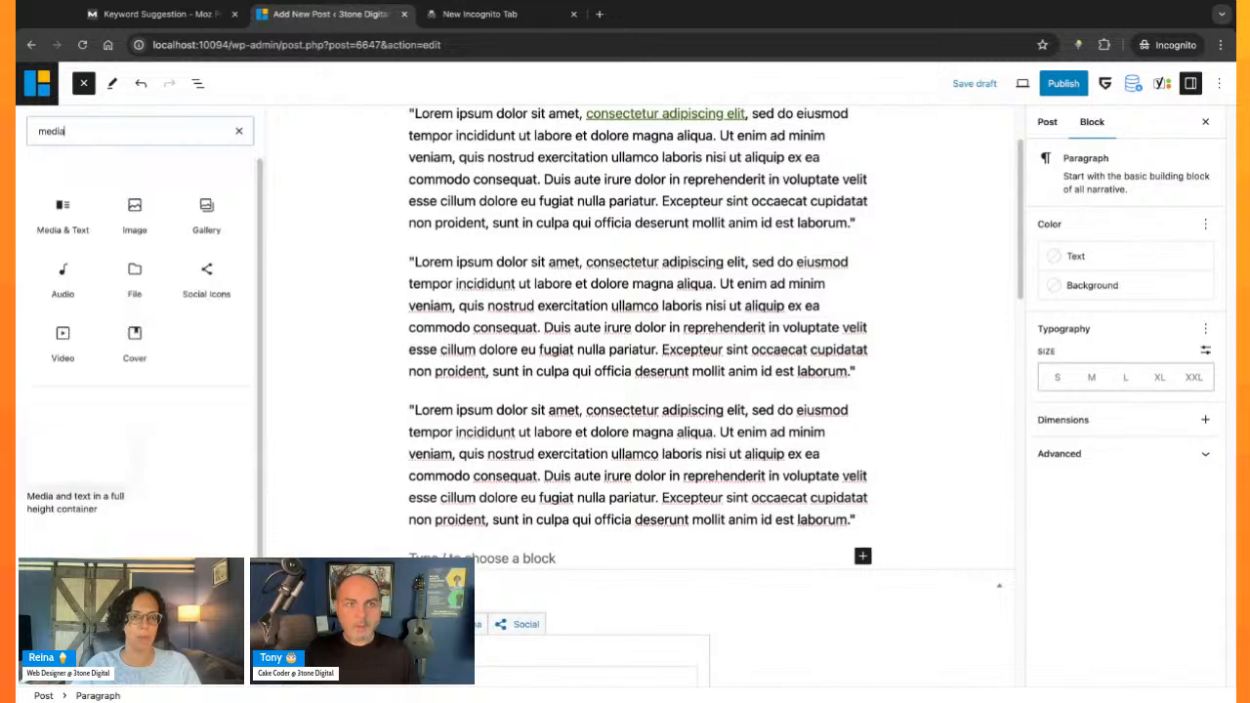
{"action": "key", "text": "super+a"}
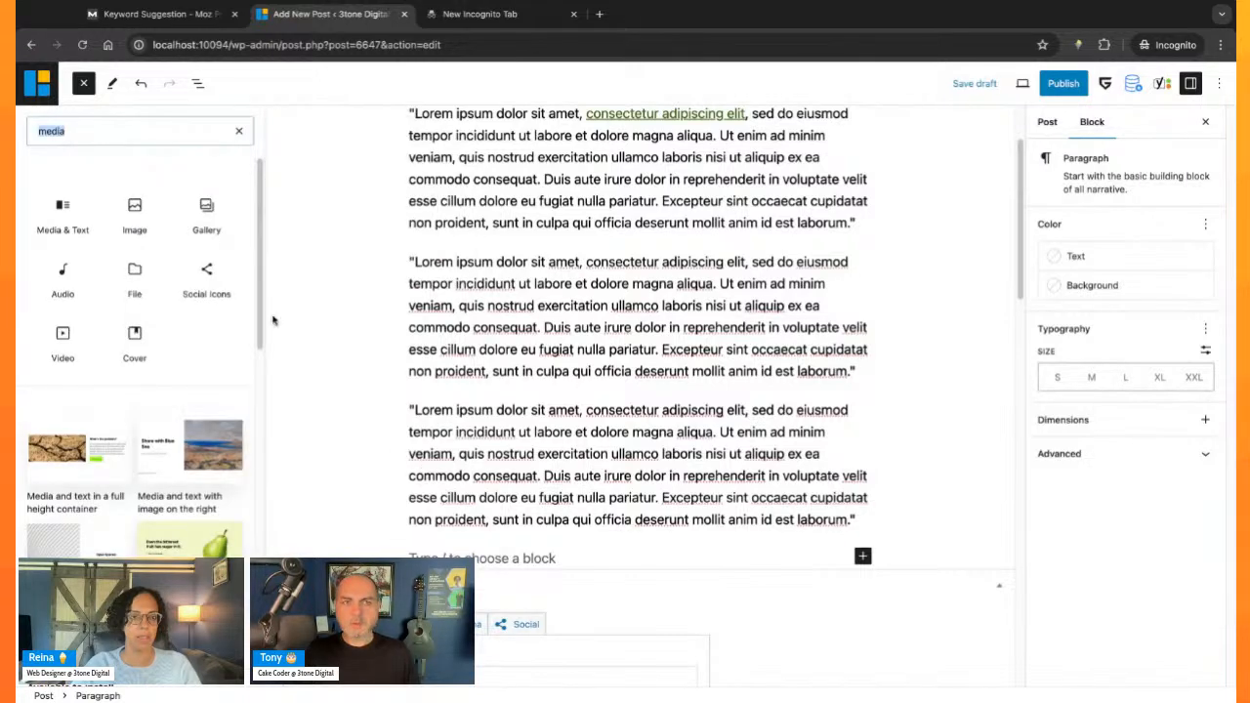
{"action": "left_click", "coordinate": [602, 476]}
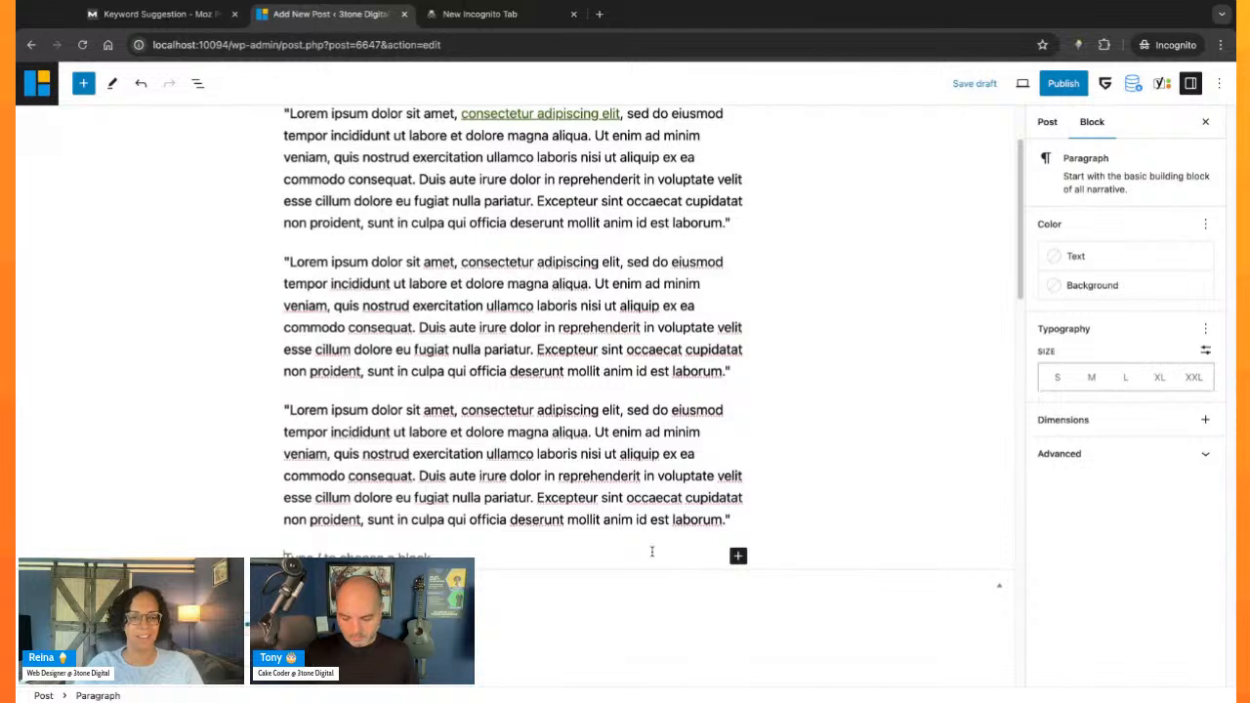
- Insert a new Image block in the empty last paragraph, leave its media library without choosing an image, and show the post's List View
{"action": "type", "text": "/ima"}
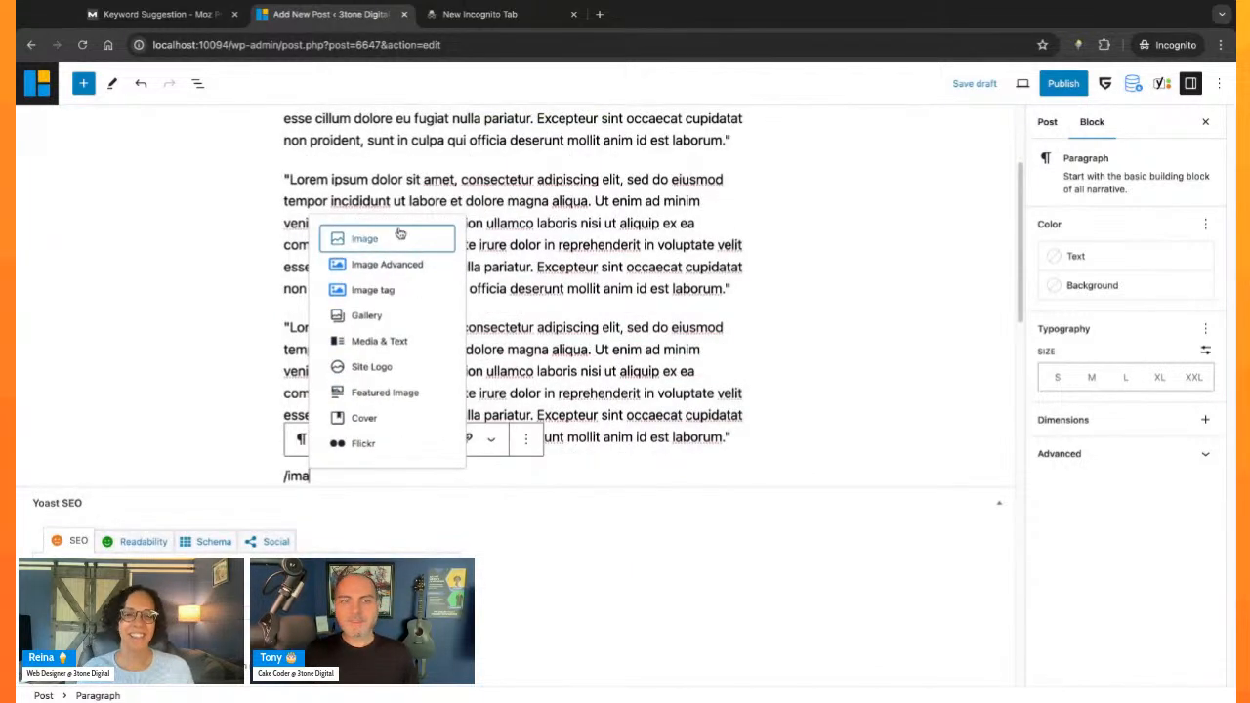
{"action": "left_click", "coordinate": [402, 238]}
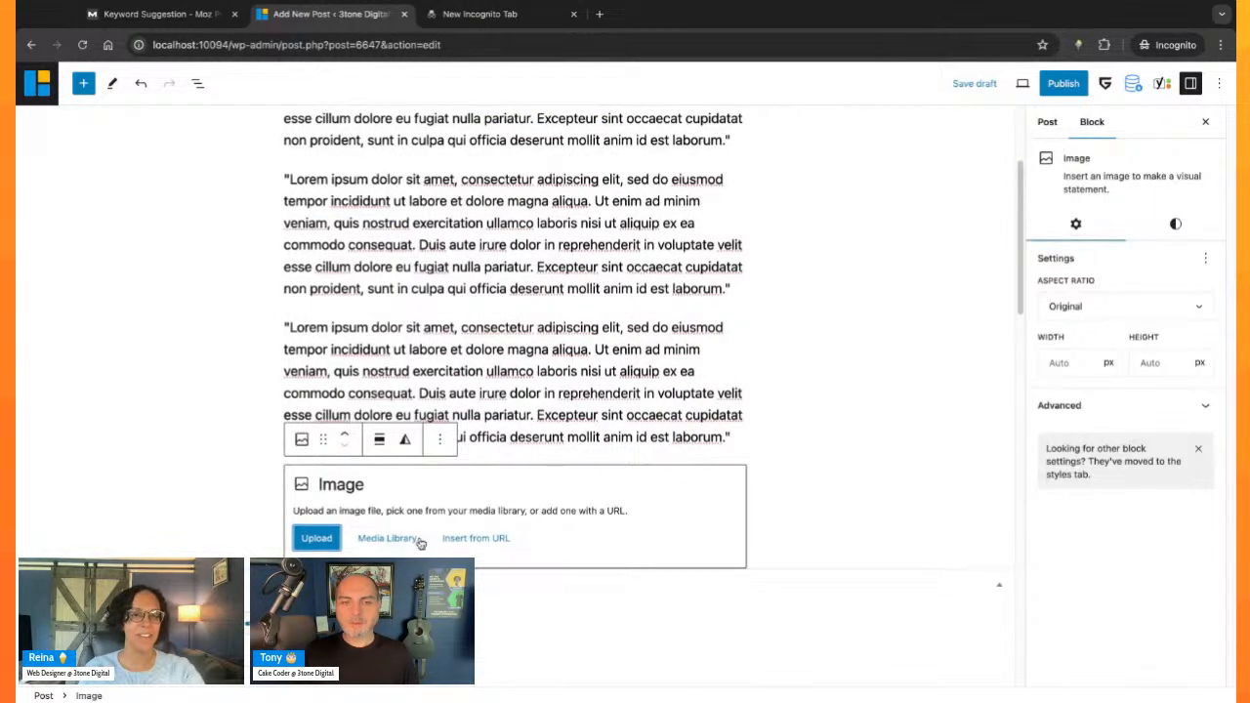
{"action": "left_click", "coordinate": [419, 541]}
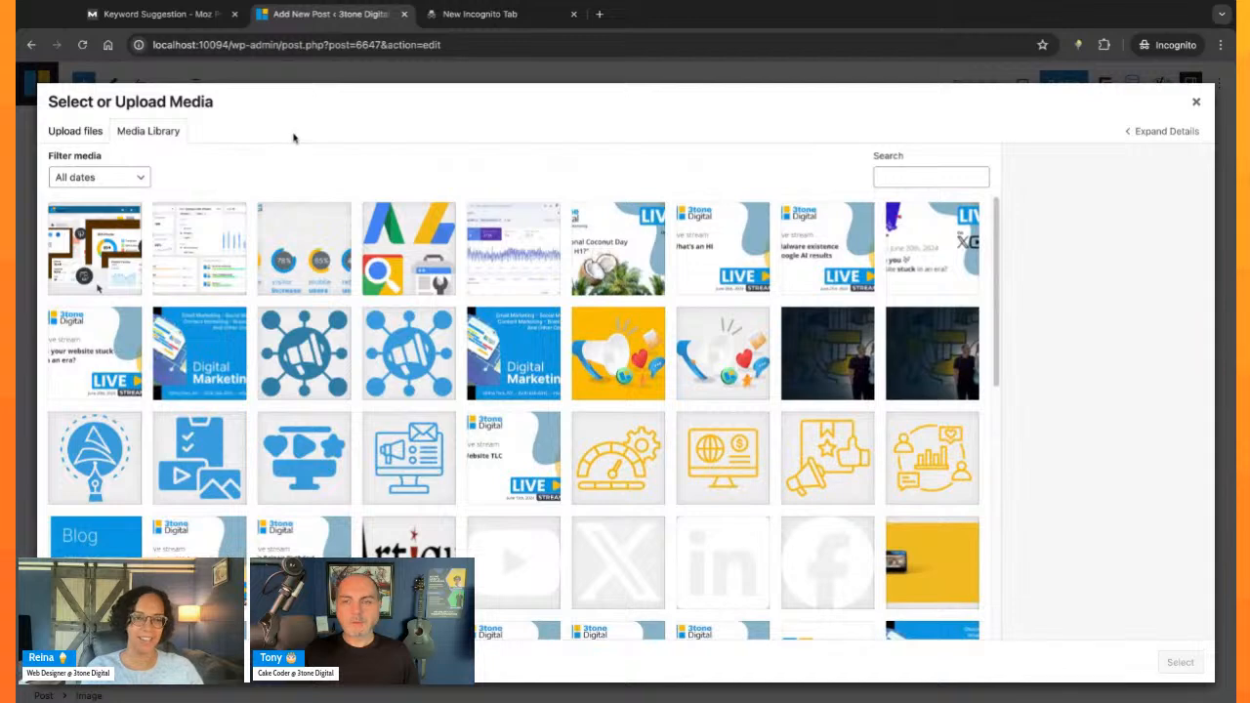
{"action": "key", "text": "Escape"}
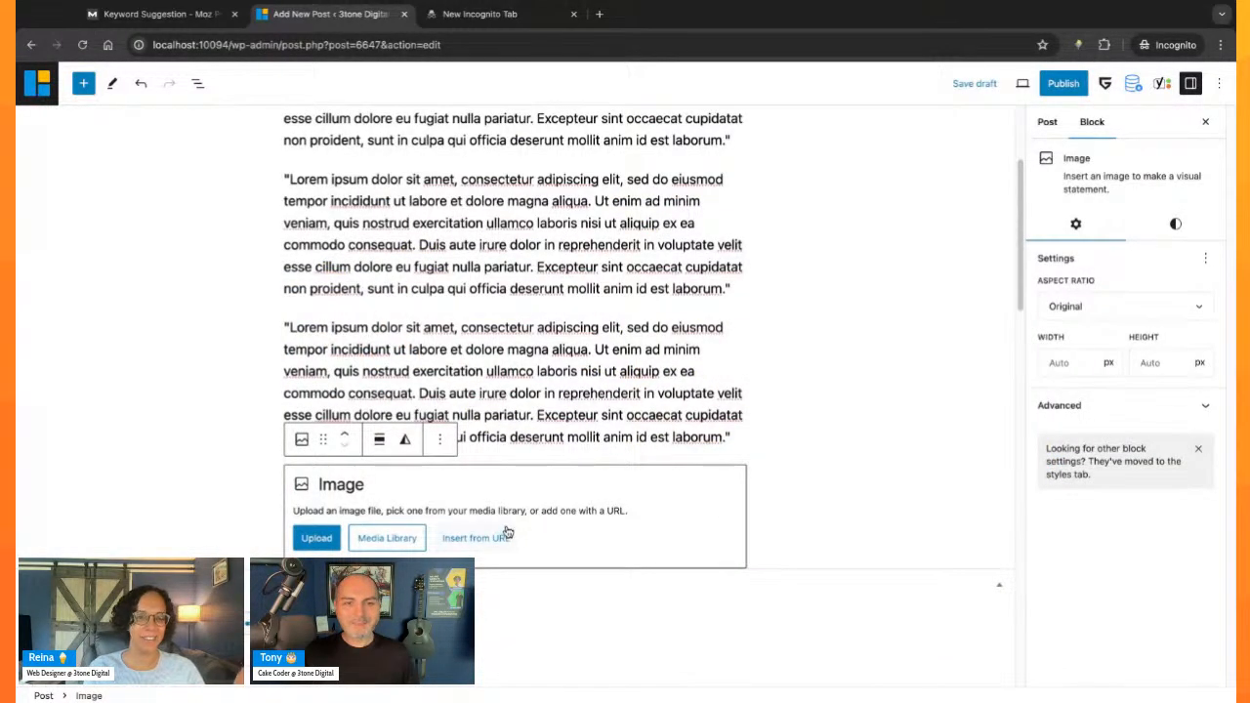
{"action": "left_click", "coordinate": [196, 84]}
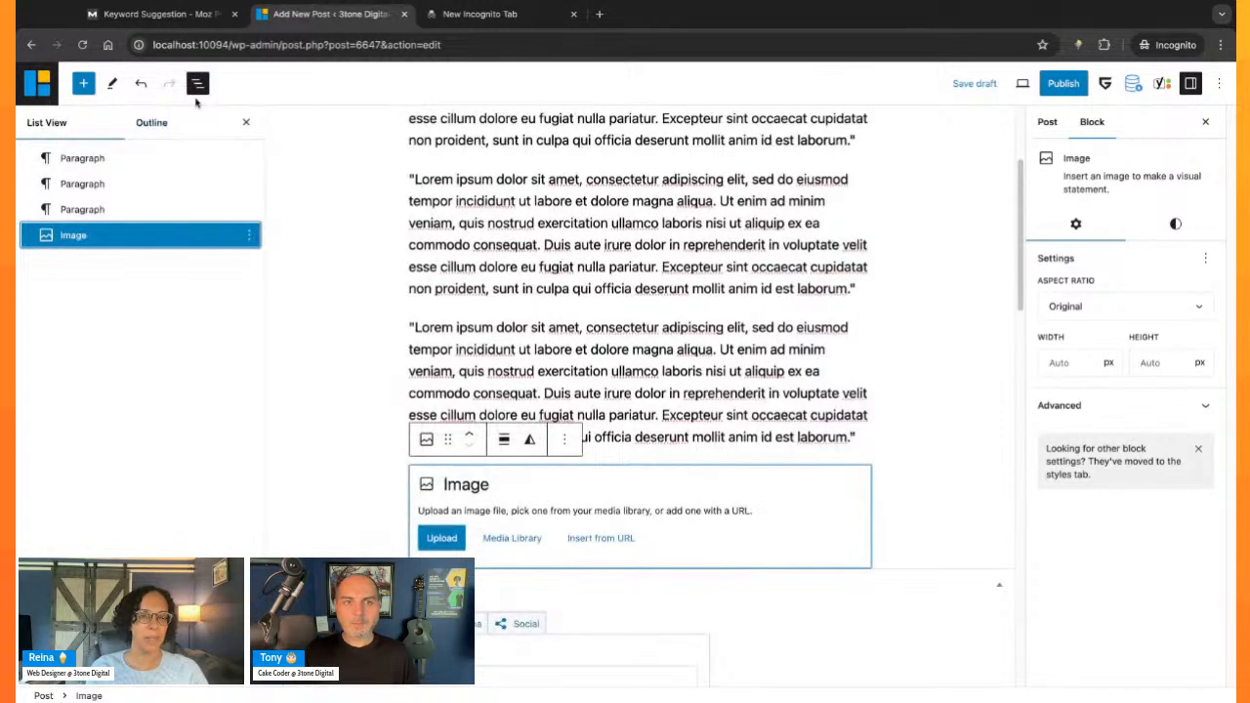
- Open the Openverse media source, then delete the empty Image block below the third paragraph
{"action": "left_click", "coordinate": [82, 86]}
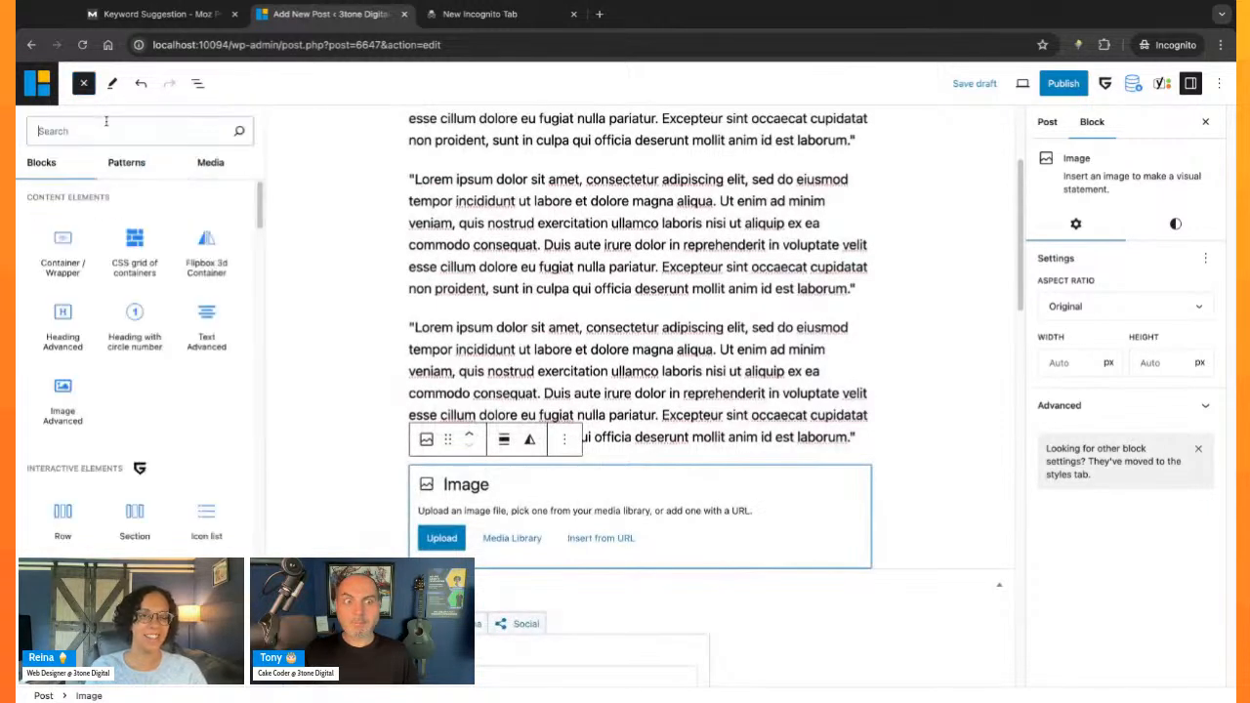
{"action": "left_click", "coordinate": [210, 162]}
{"action": "left_click", "coordinate": [144, 269]}
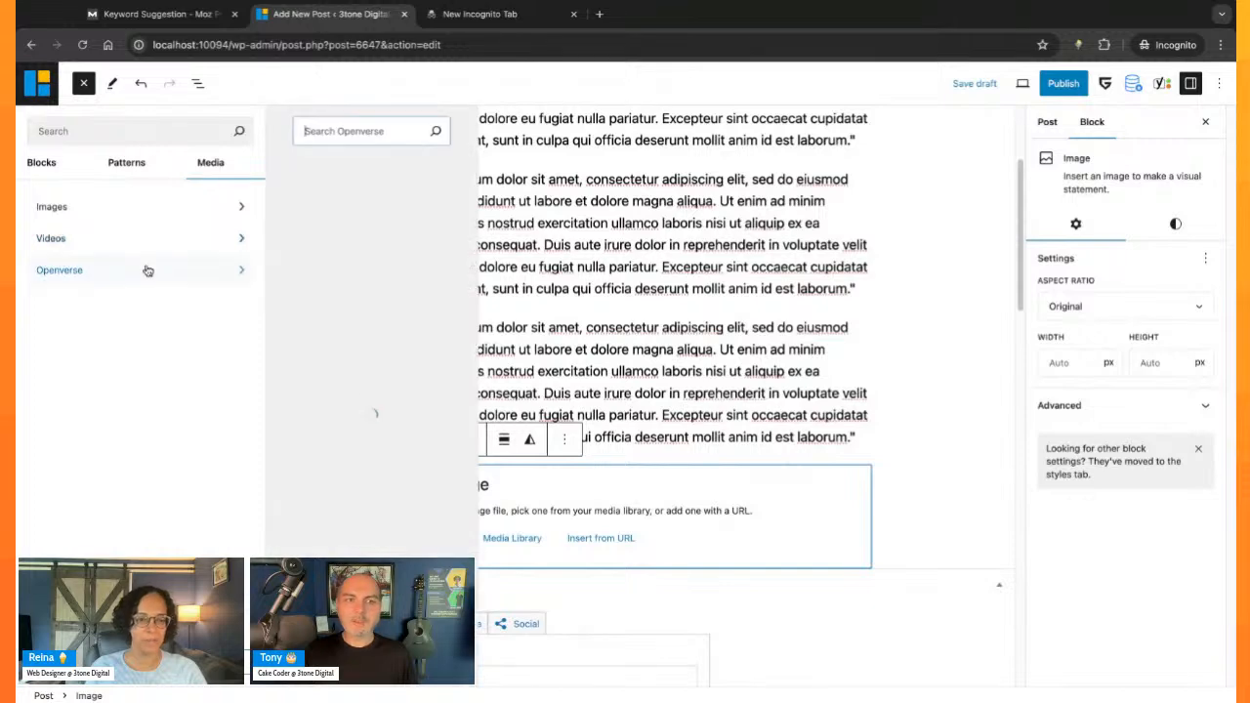
{"action": "left_click", "coordinate": [631, 490]}
{"action": "key", "text": "BackSpace"}
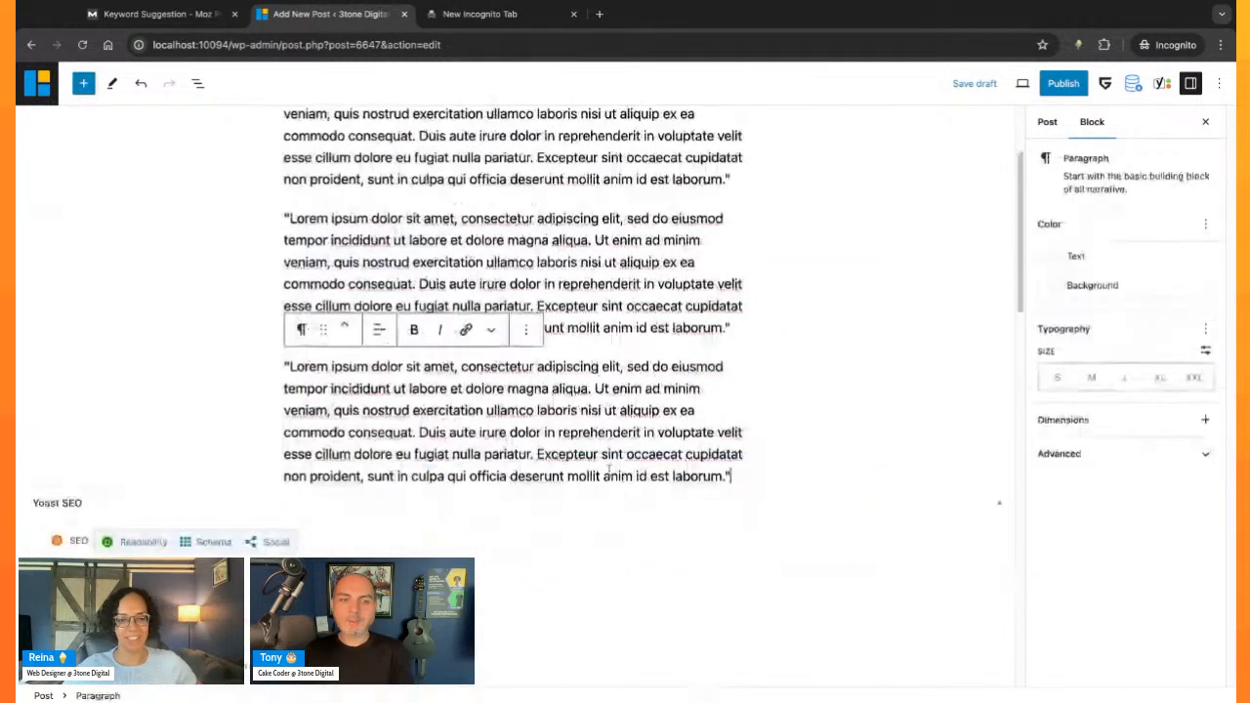
{"action": "scroll", "coordinate": [720, 452], "scroll_direction": "down", "scroll_amount": 1}
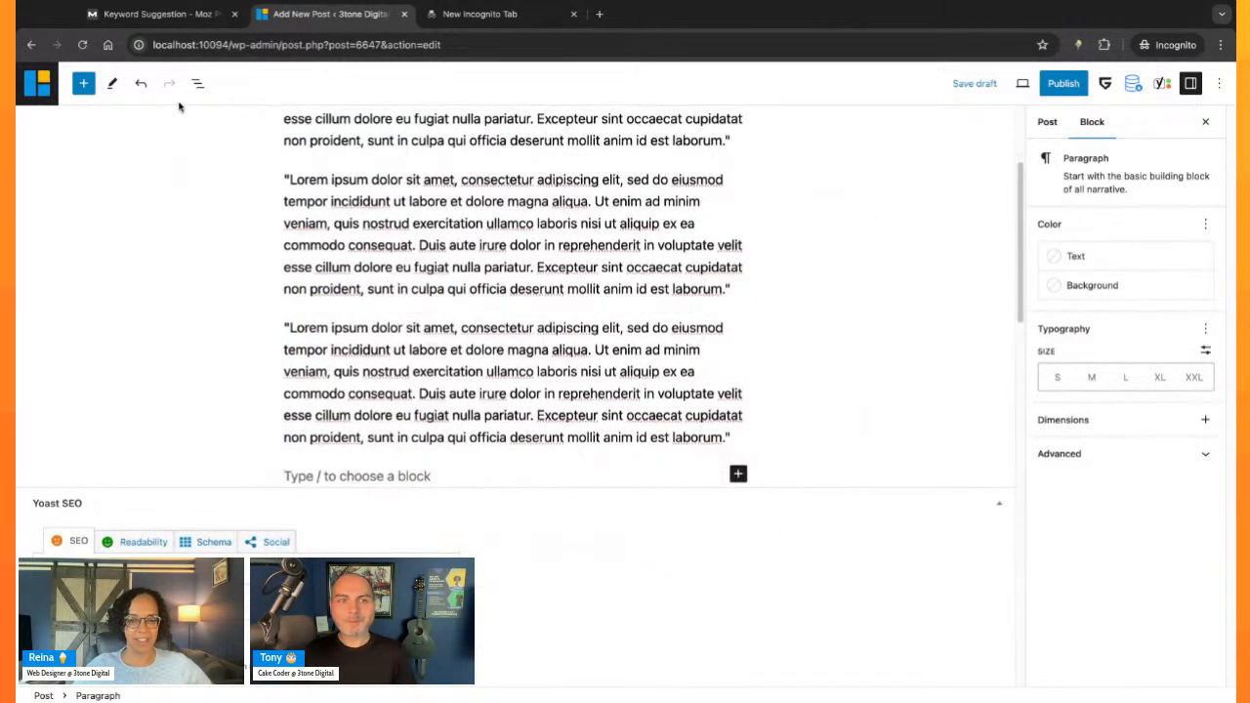
- Browse the media offered for insertion under Openverse, Images and Videos
{"action": "left_click", "coordinate": [83, 83]}
{"action": "left_click", "coordinate": [203, 168]}
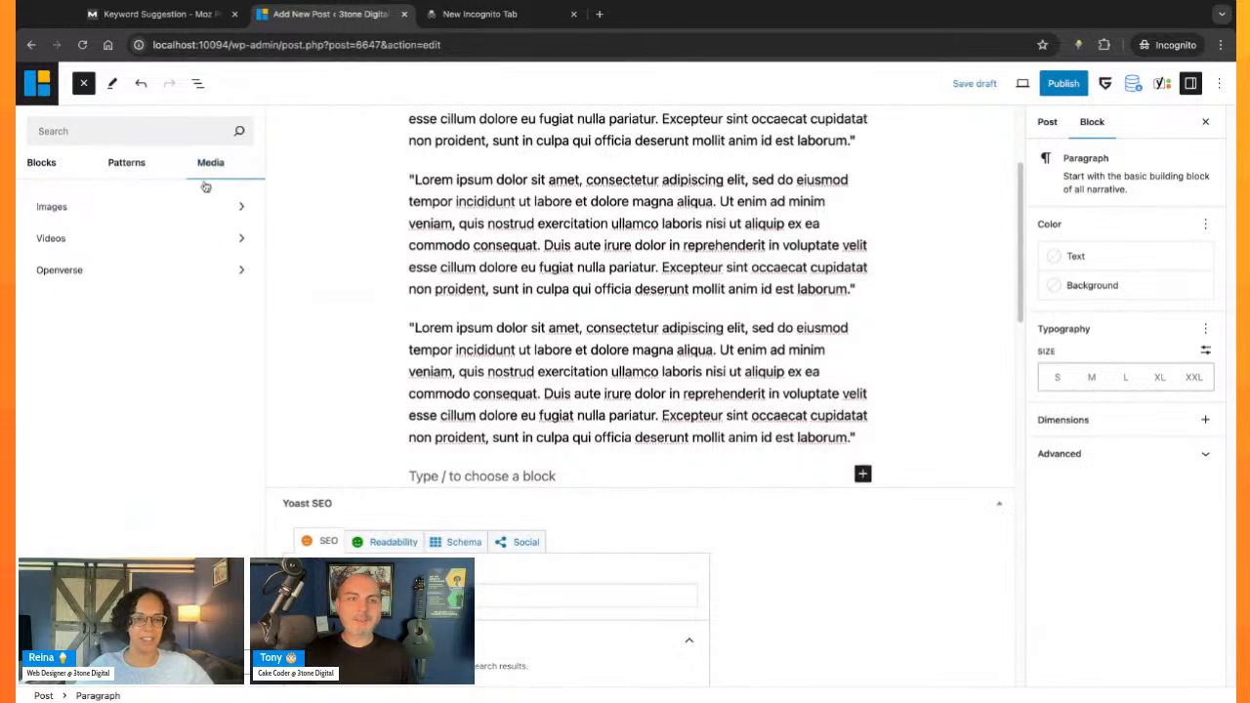
{"action": "left_click", "coordinate": [151, 268]}
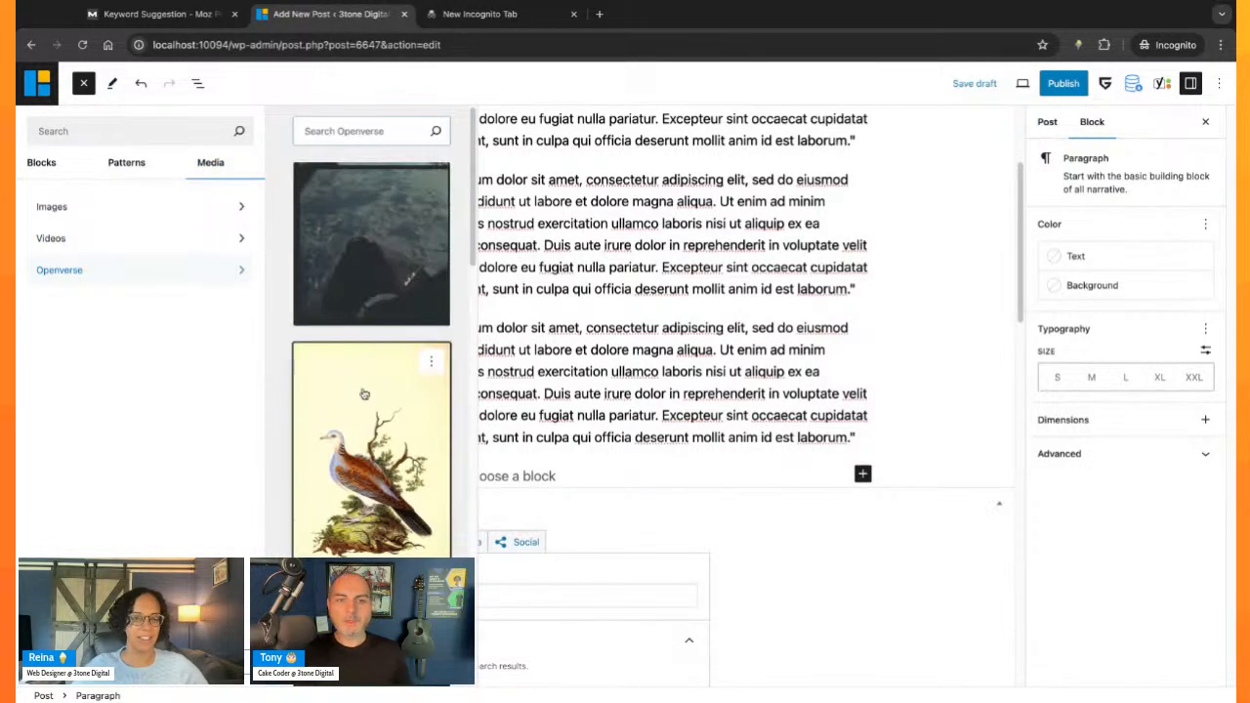
{"action": "scroll", "coordinate": [400, 370], "scroll_direction": "down", "scroll_amount": 3}
{"action": "scroll", "coordinate": [401, 370], "scroll_direction": "down", "scroll_amount": 10}
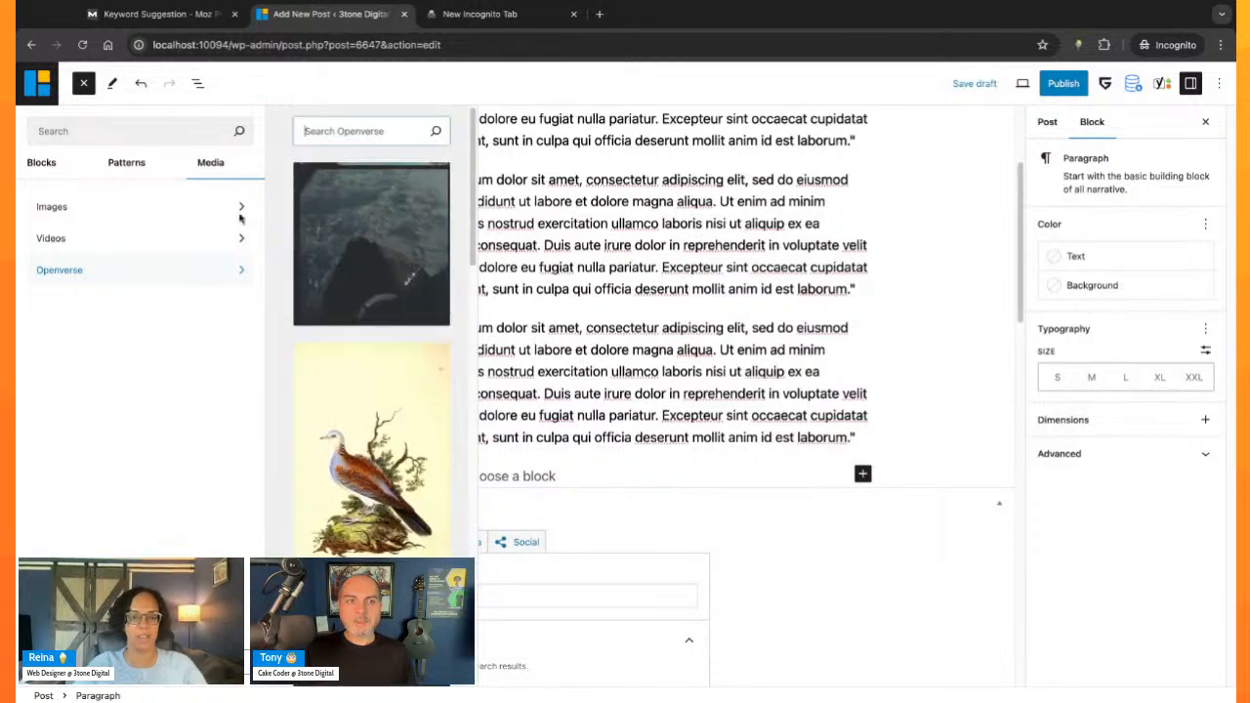
{"action": "left_click", "coordinate": [115, 217]}
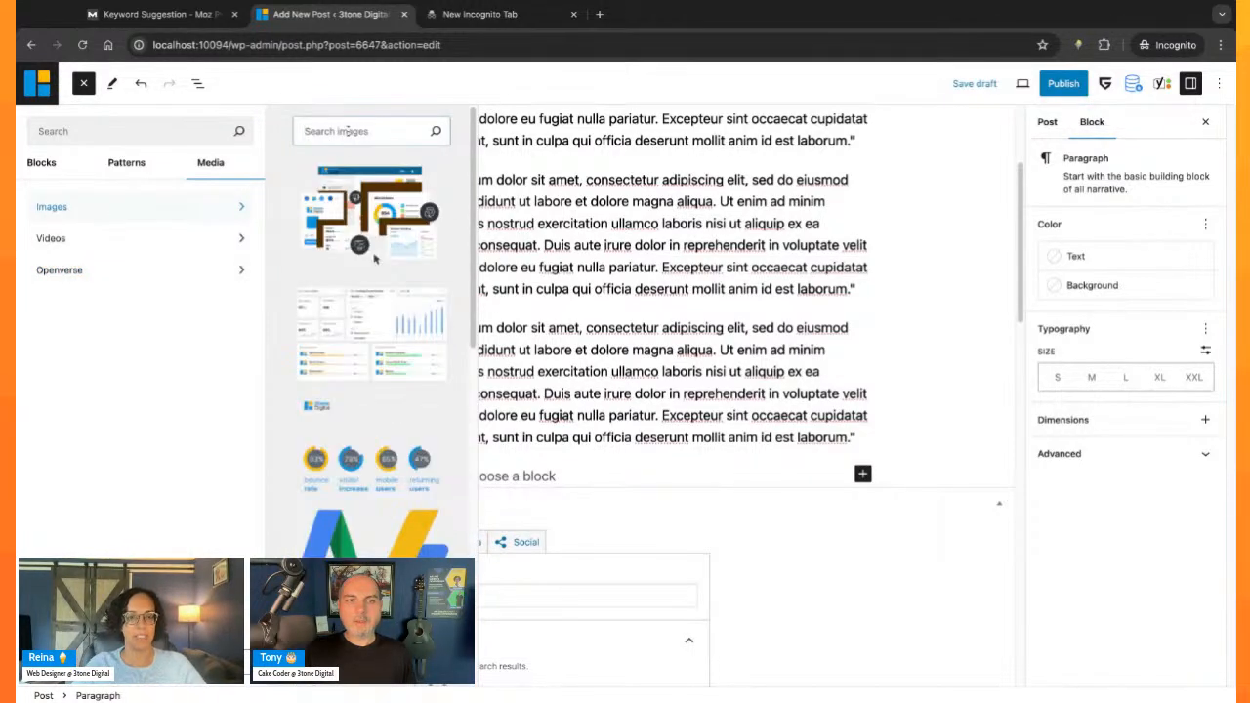
{"action": "scroll", "coordinate": [391, 478], "scroll_direction": "down", "scroll_amount": 5}
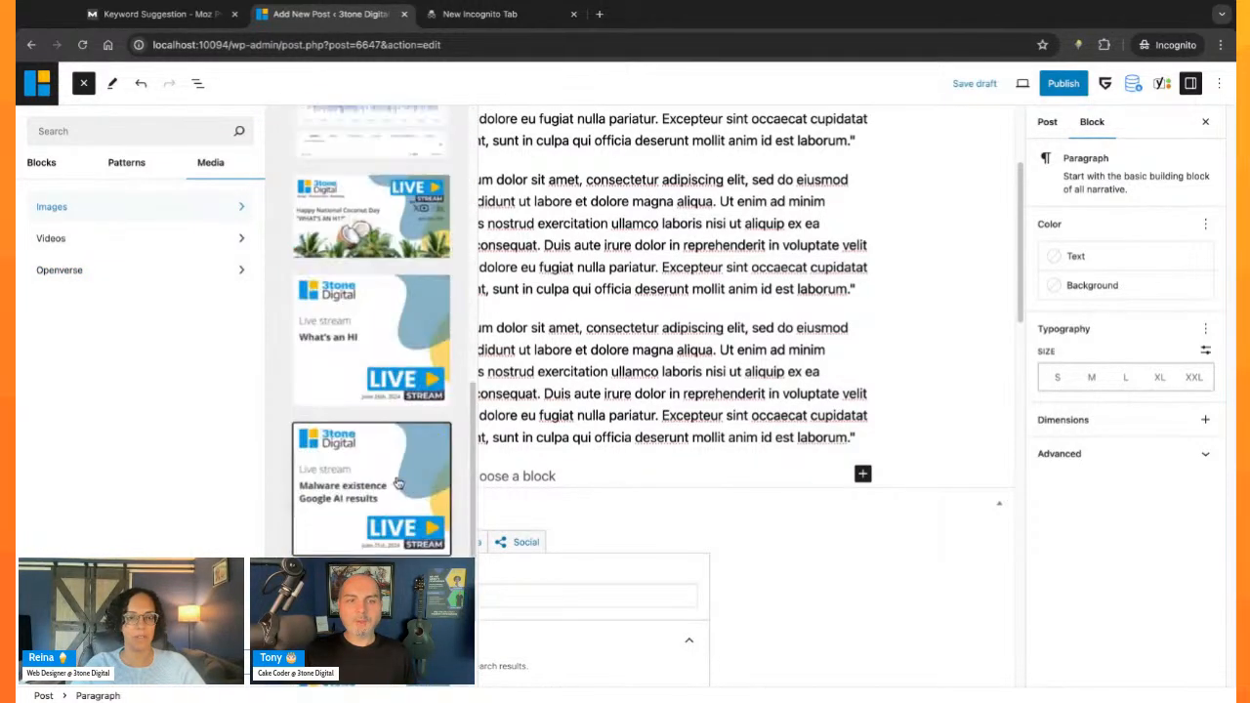
{"action": "left_click", "coordinate": [144, 237]}
{"action": "left_click", "coordinate": [151, 209]}
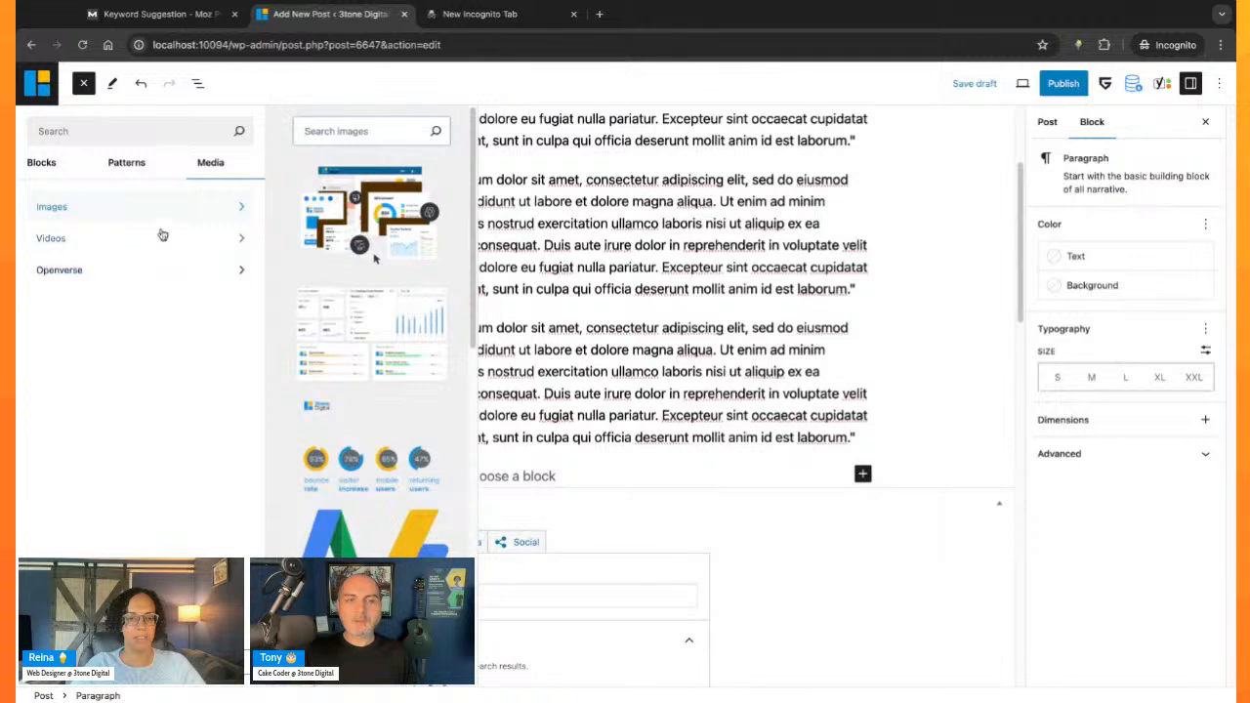
{"action": "scroll", "coordinate": [293, 322], "scroll_direction": "down", "scroll_amount": 10}
{"action": "left_click", "coordinate": [128, 238]}
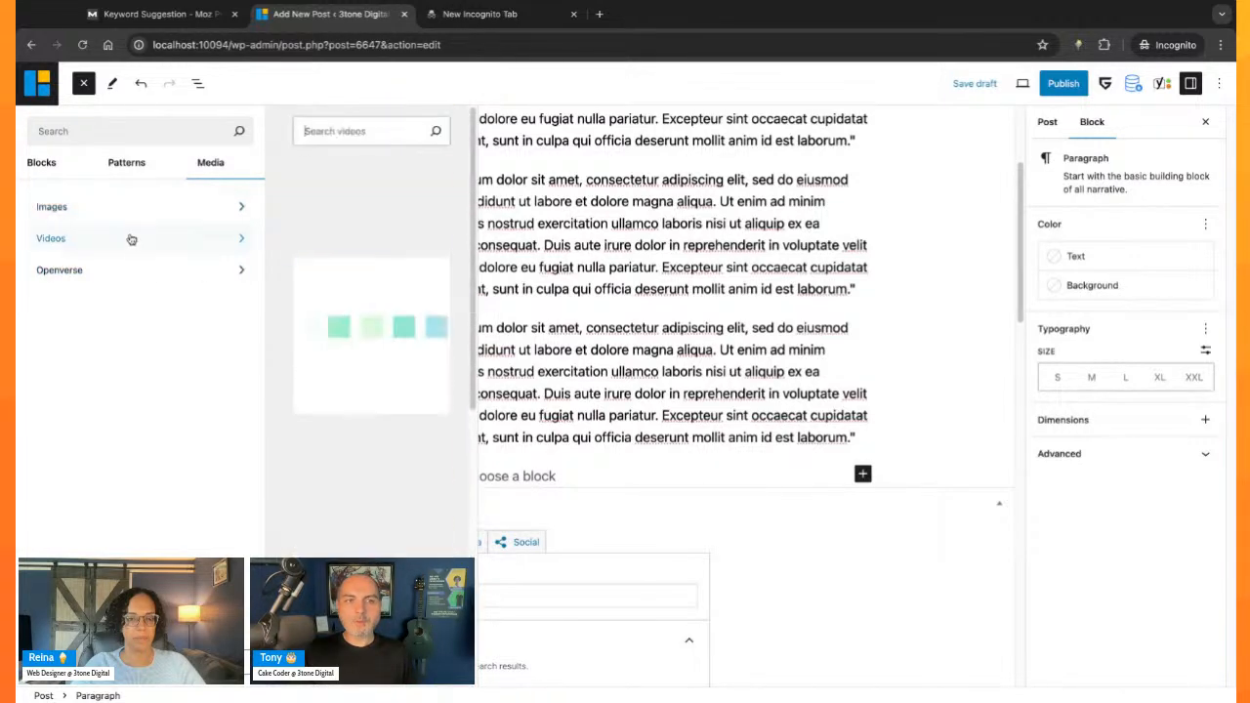
{"action": "left_click", "coordinate": [146, 270]}
{"action": "scroll", "coordinate": [391, 372], "scroll_direction": "down", "scroll_amount": 3}
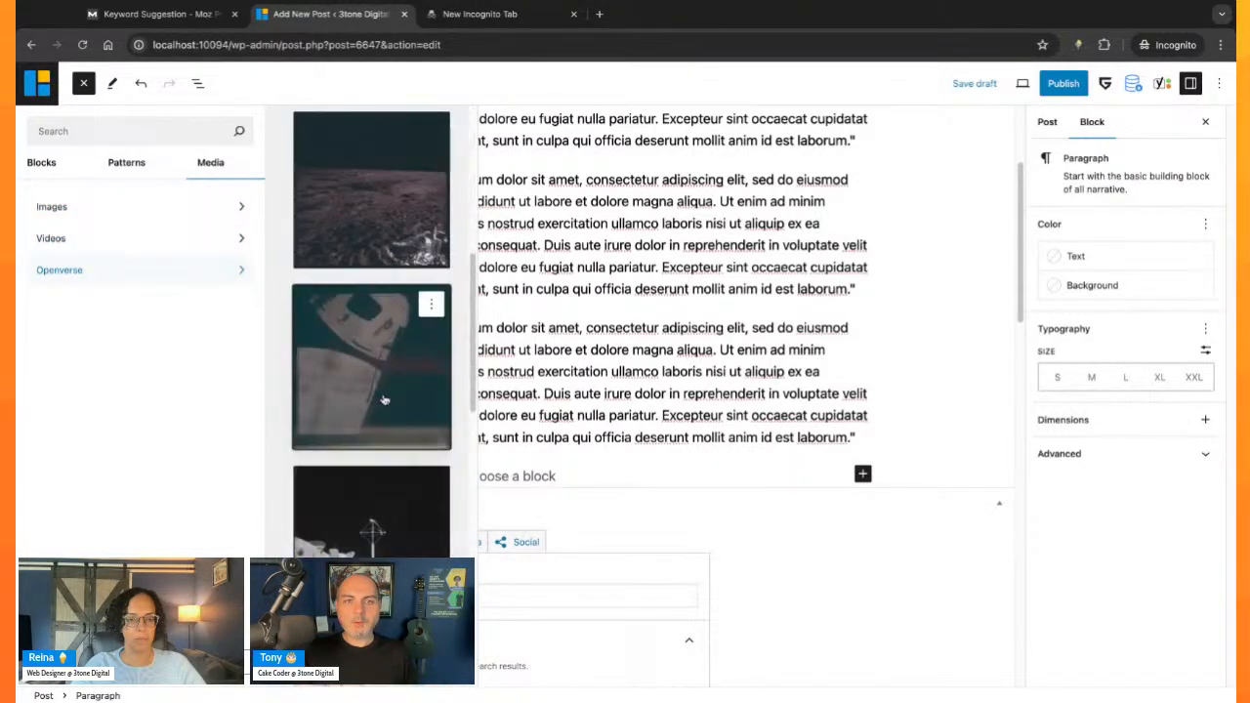
{"action": "scroll", "coordinate": [381, 292], "scroll_direction": "up", "scroll_amount": 3}
- Search Openverse for "ice cream cake", insert the berry-topped pink layered cake photo, and undo the insertion
{"action": "left_click", "coordinate": [380, 130]}
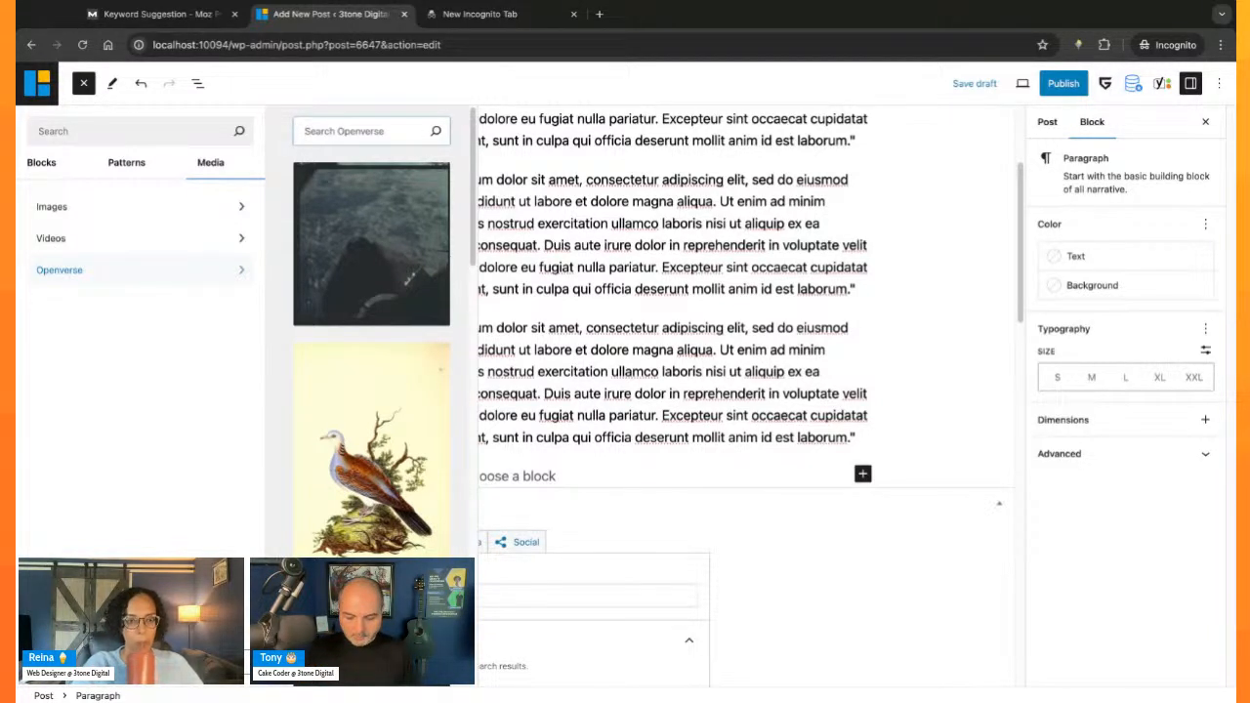
{"action": "type", "text": "ice cream cake"}
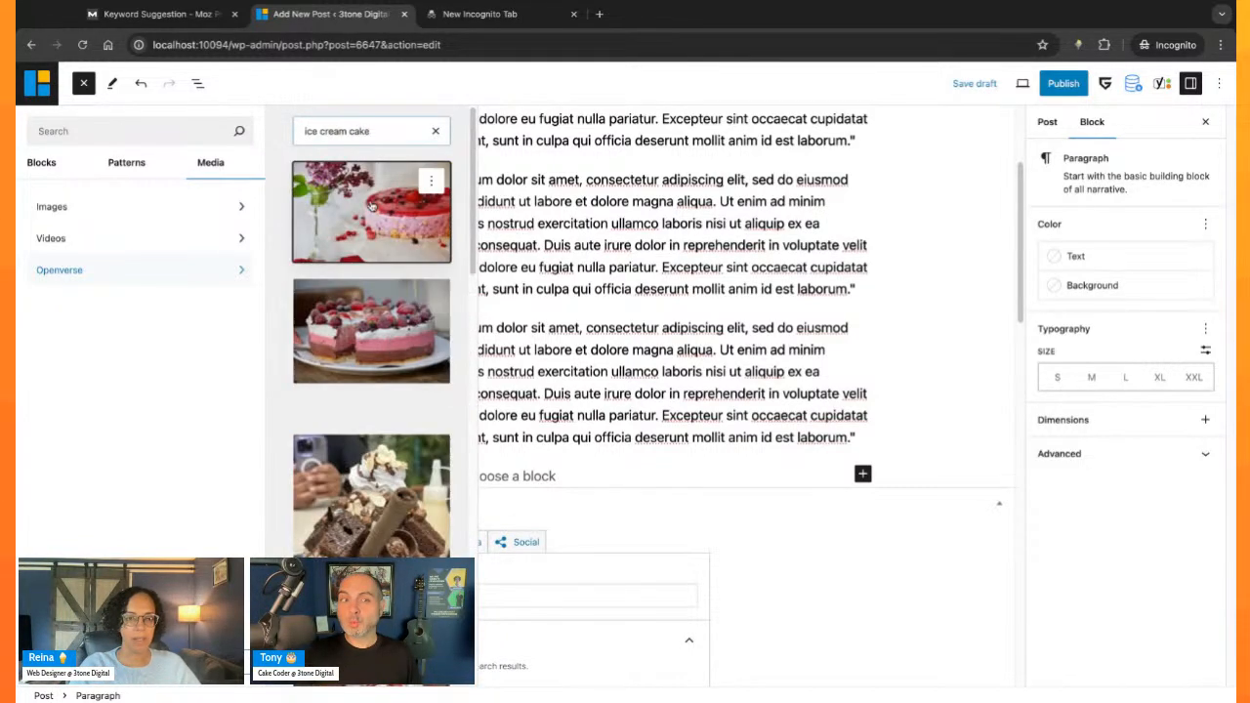
{"action": "left_click", "coordinate": [388, 319]}
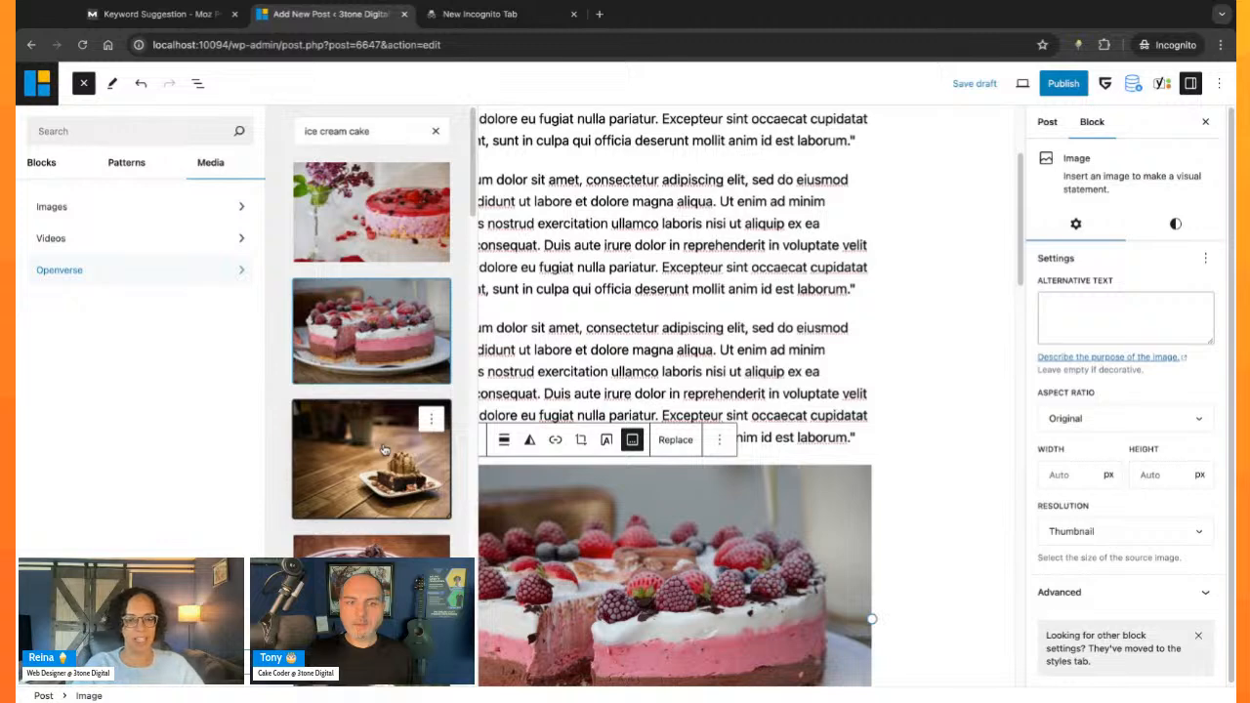
{"action": "key", "text": "ctrl+z"}
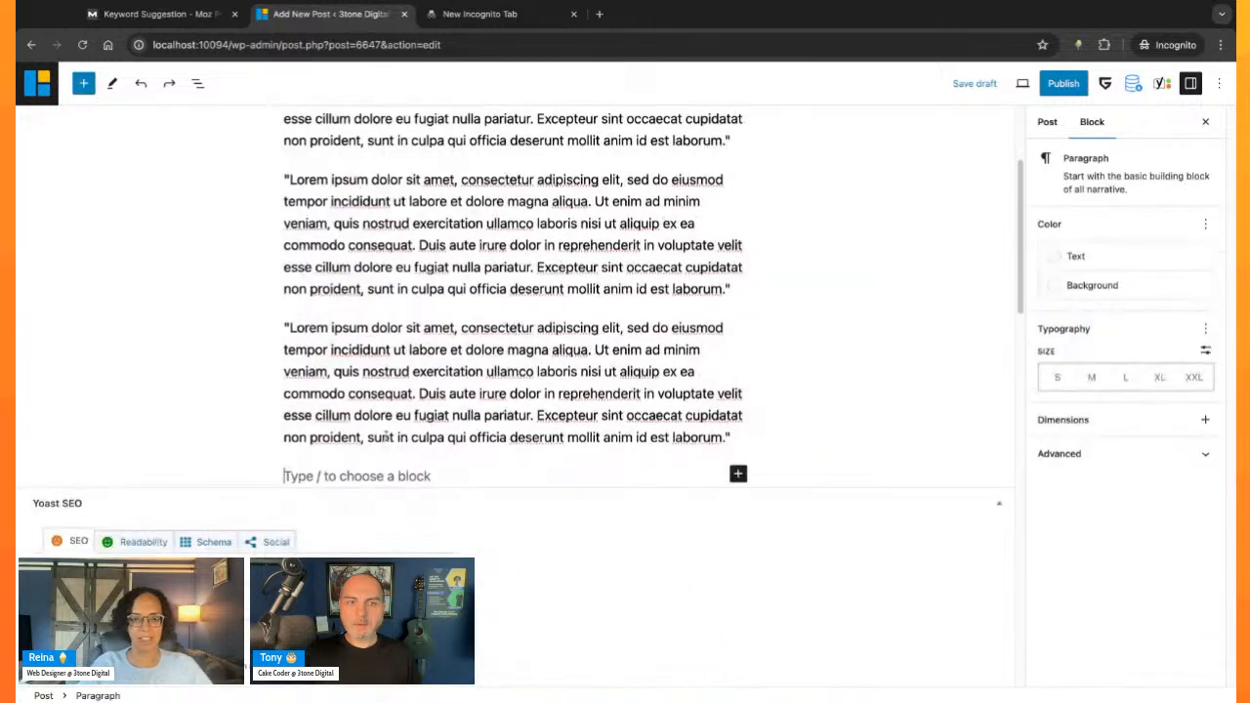
- Search Openverse for "ice cream" and insert the photo of the smiling woman in a checked blazer at the end of the post
{"action": "left_click", "coordinate": [83, 83]}
{"action": "left_click", "coordinate": [215, 163]}
{"action": "left_click", "coordinate": [125, 271]}
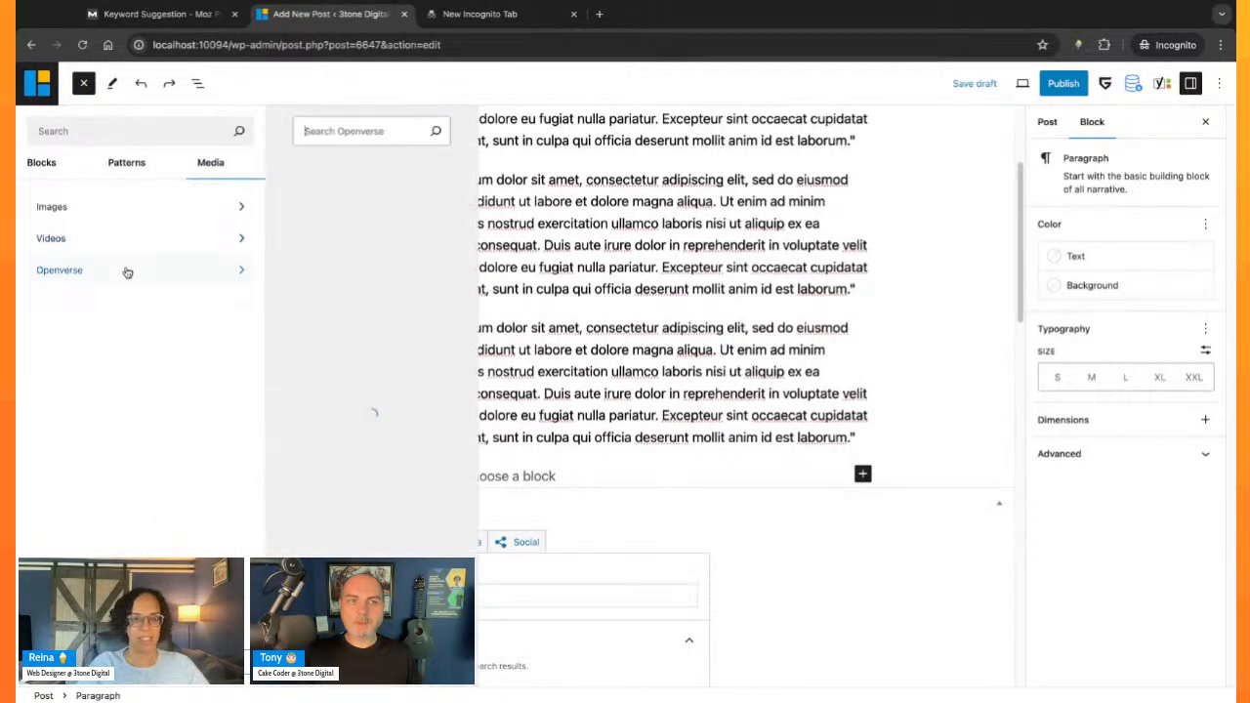
{"action": "type", "text": "e"}
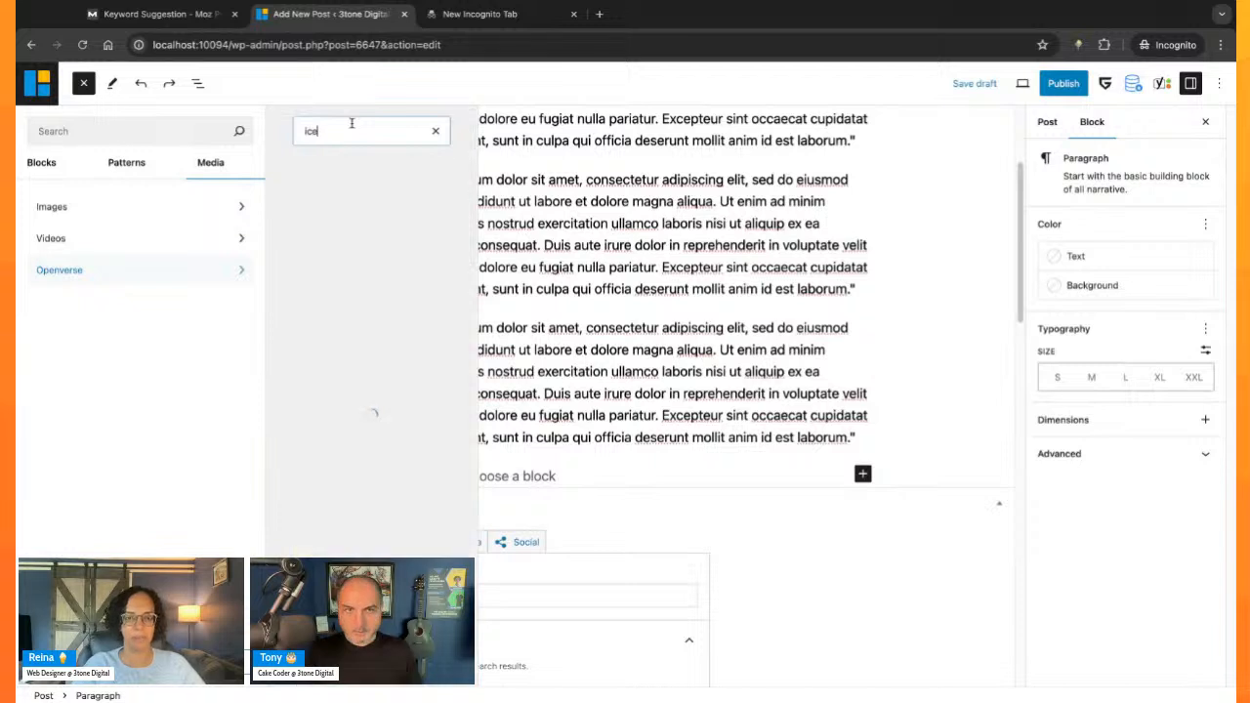
{"action": "type", "text": " cream"}
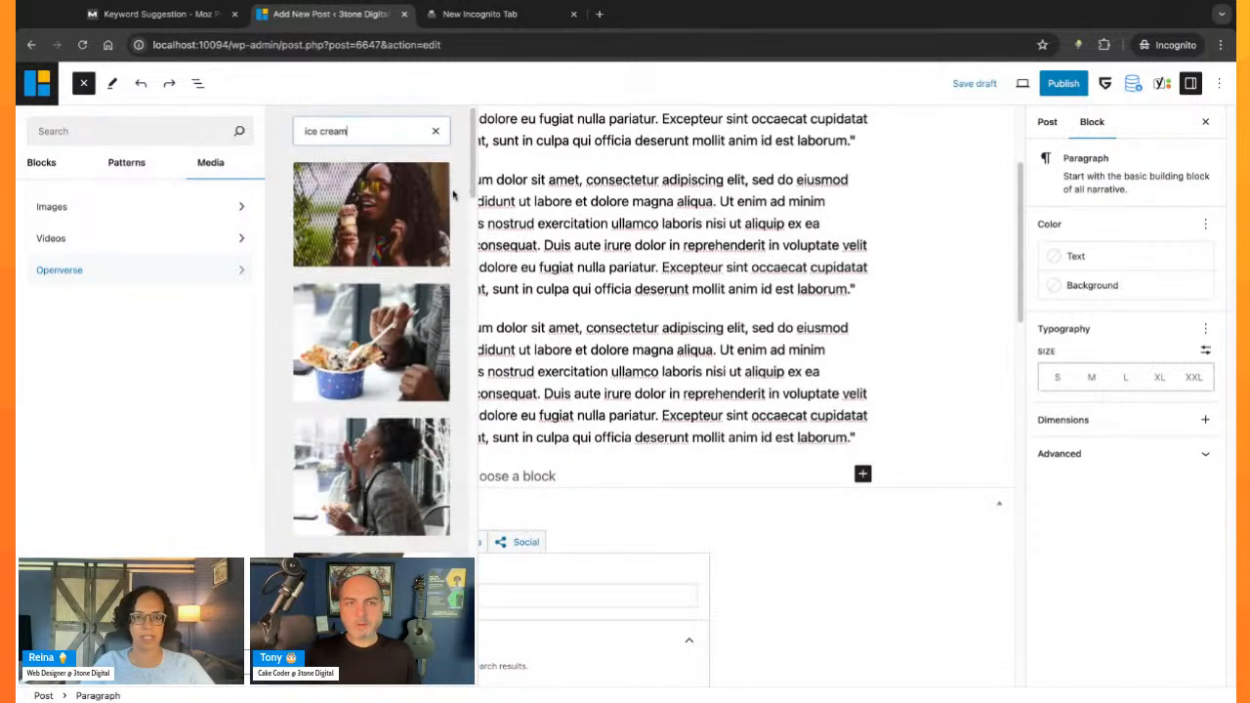
{"action": "scroll", "coordinate": [420, 392], "scroll_direction": "down", "scroll_amount": 3}
{"action": "scroll", "coordinate": [420, 395], "scroll_direction": "down", "scroll_amount": 2}
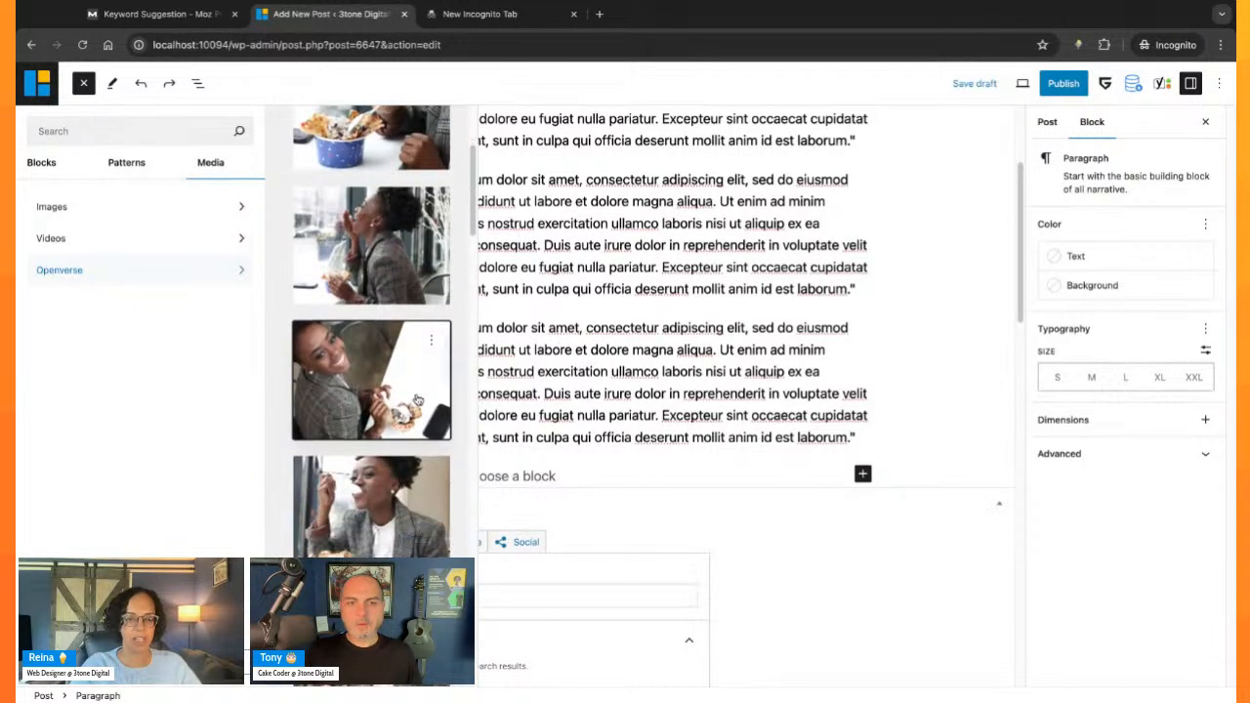
{"action": "left_click", "coordinate": [395, 281]}
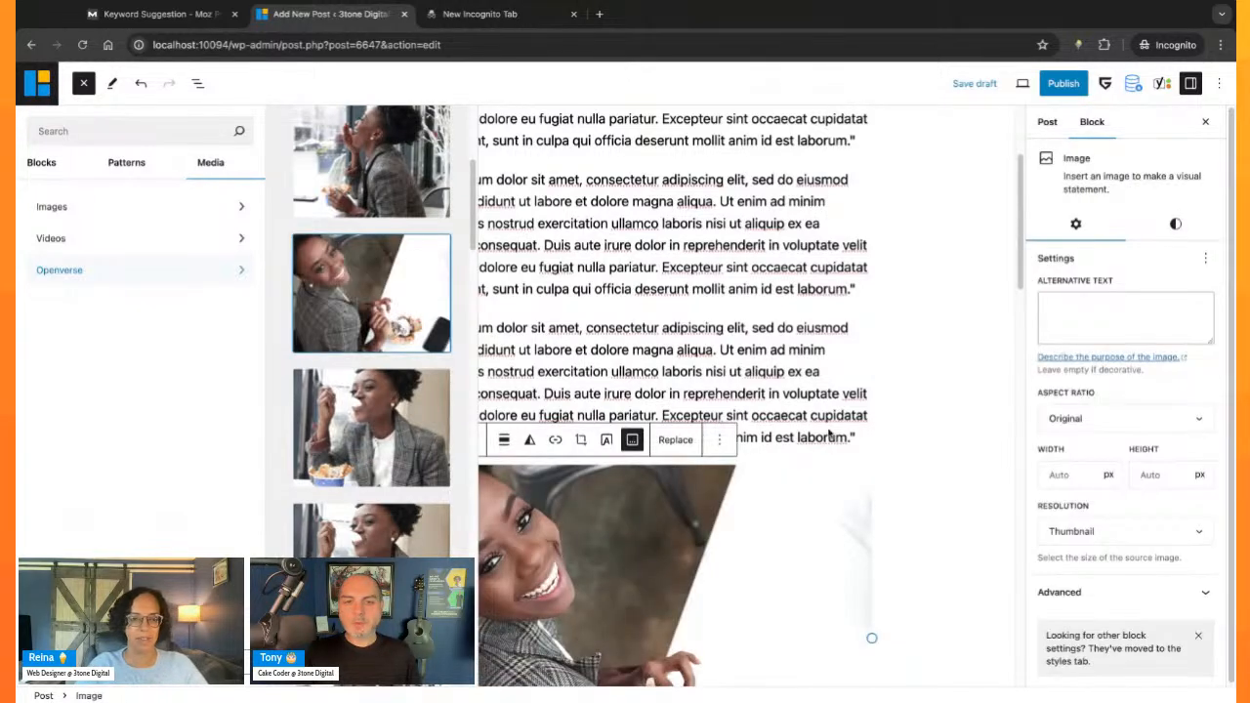
{"action": "left_click", "coordinate": [828, 434]}
- Set the inserted photo's alternative text to the focus keyphrase "where to buy ice cream cakes"
{"action": "scroll", "coordinate": [742, 429], "scroll_direction": "down", "scroll_amount": 10}
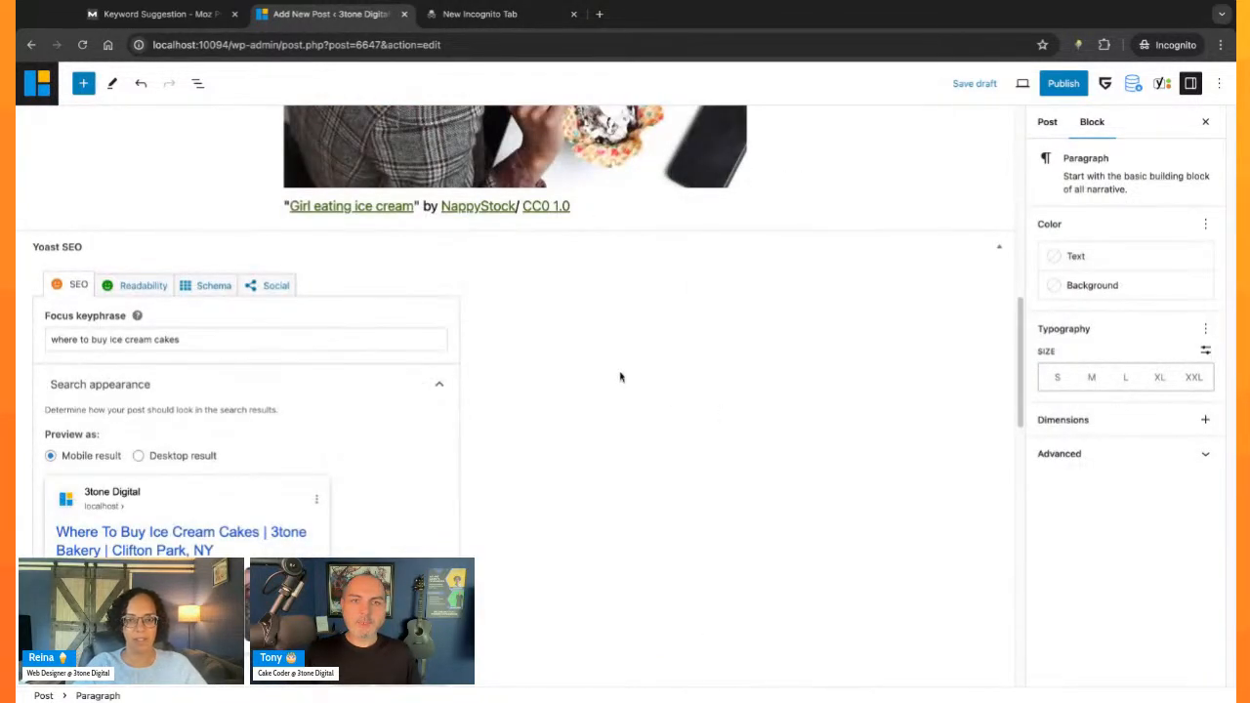
{"action": "scroll", "coordinate": [585, 400], "scroll_direction": "down", "scroll_amount": 4}
{"action": "scroll", "coordinate": [460, 504], "scroll_direction": "down", "scroll_amount": 3}
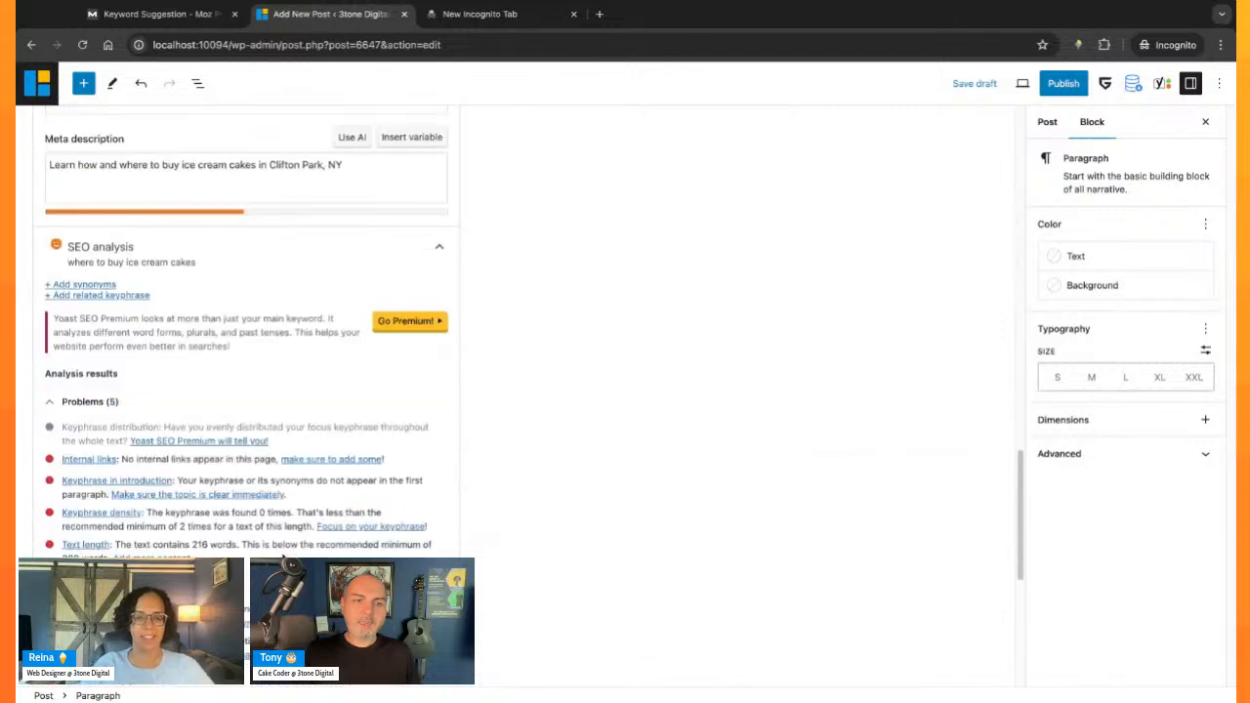
{"action": "scroll", "coordinate": [480, 457], "scroll_direction": "up", "scroll_amount": 10}
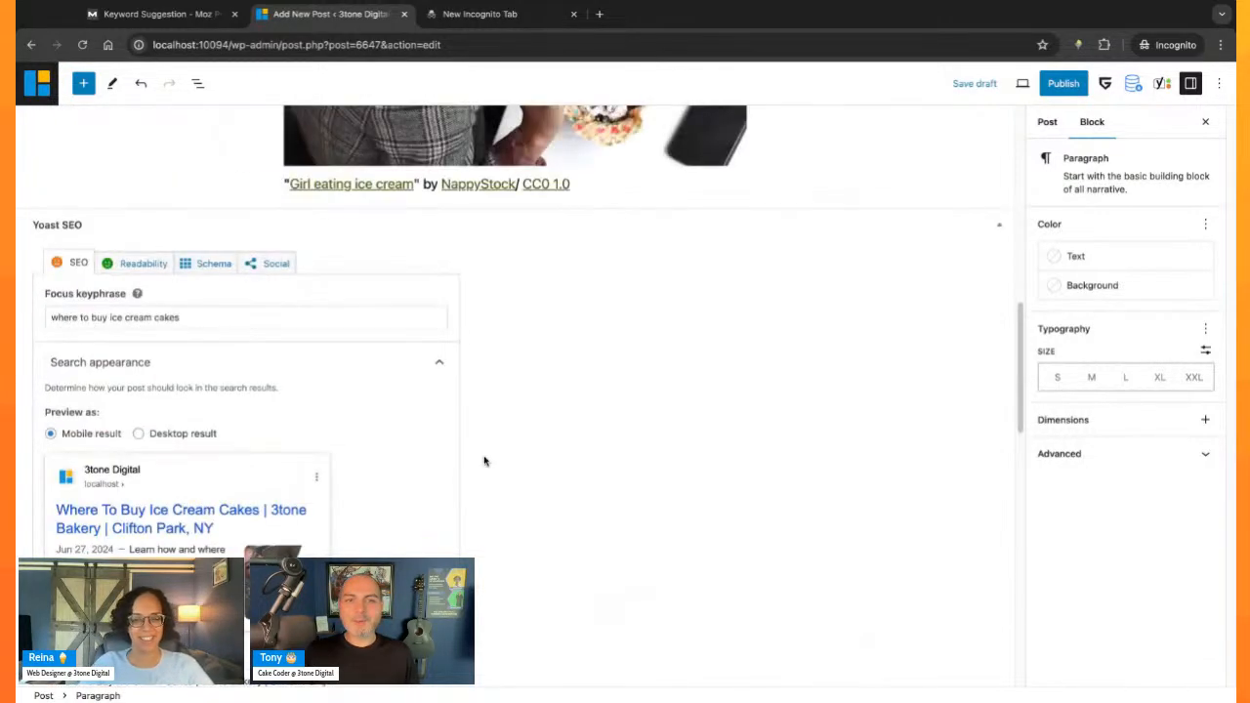
{"action": "left_click", "coordinate": [493, 341]}
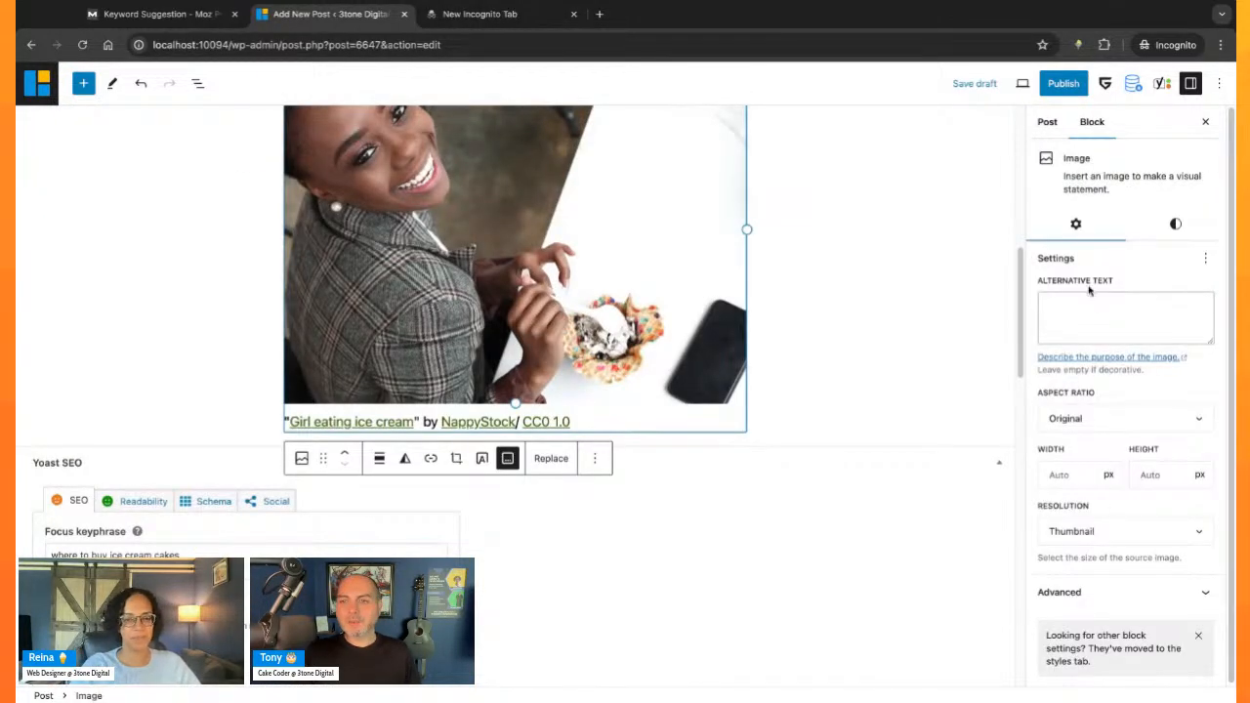
{"action": "left_click", "coordinate": [1105, 316]}
{"action": "type", "text": "https://www.google.com/"}
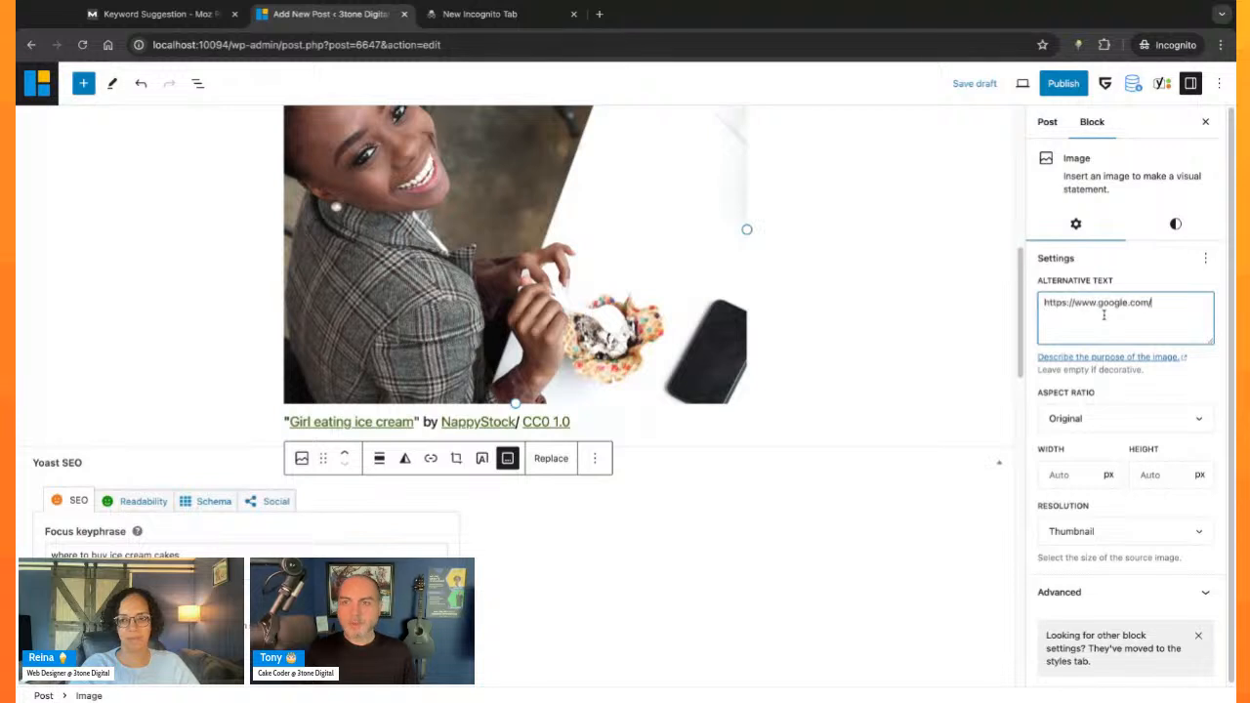
{"action": "key", "text": "ctrl+a"}
{"action": "left_click_drag", "start_coordinate": [447, 552], "coordinate": [50, 551]}
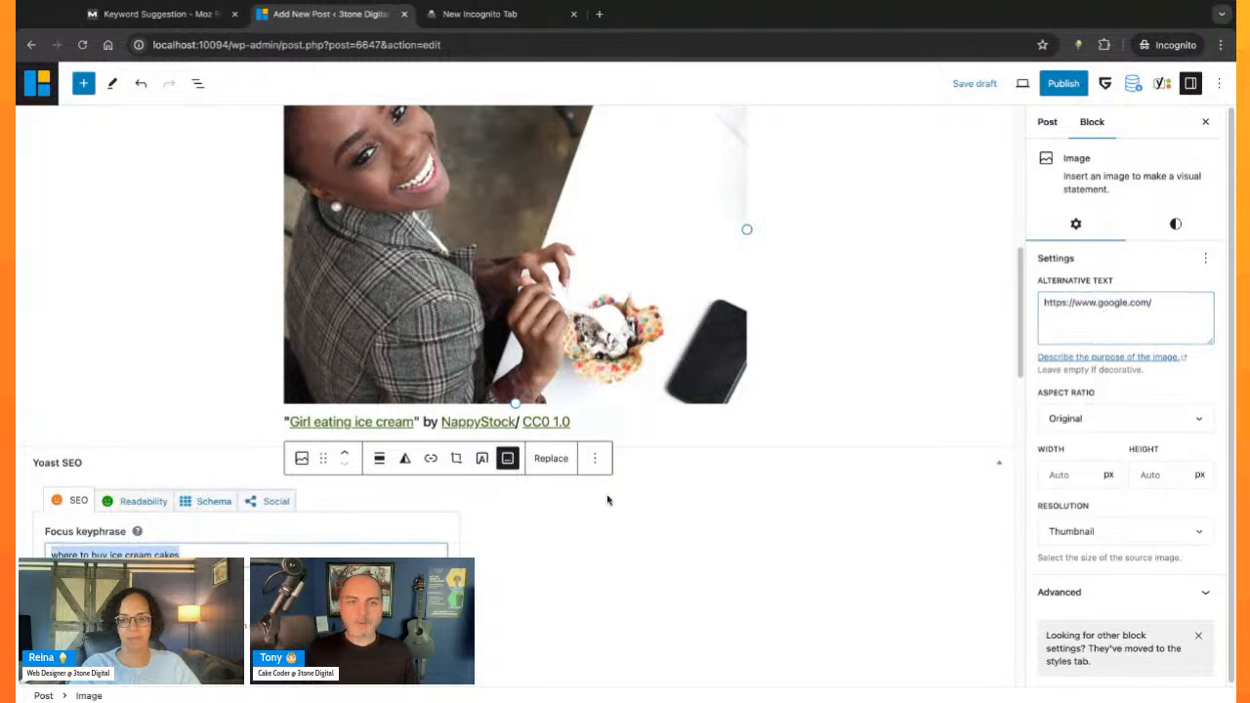
{"action": "left_click", "coordinate": [1091, 302]}
{"action": "key", "text": "ctrl+a"}
{"action": "type", "text": "where to buy ice cream cakes"}
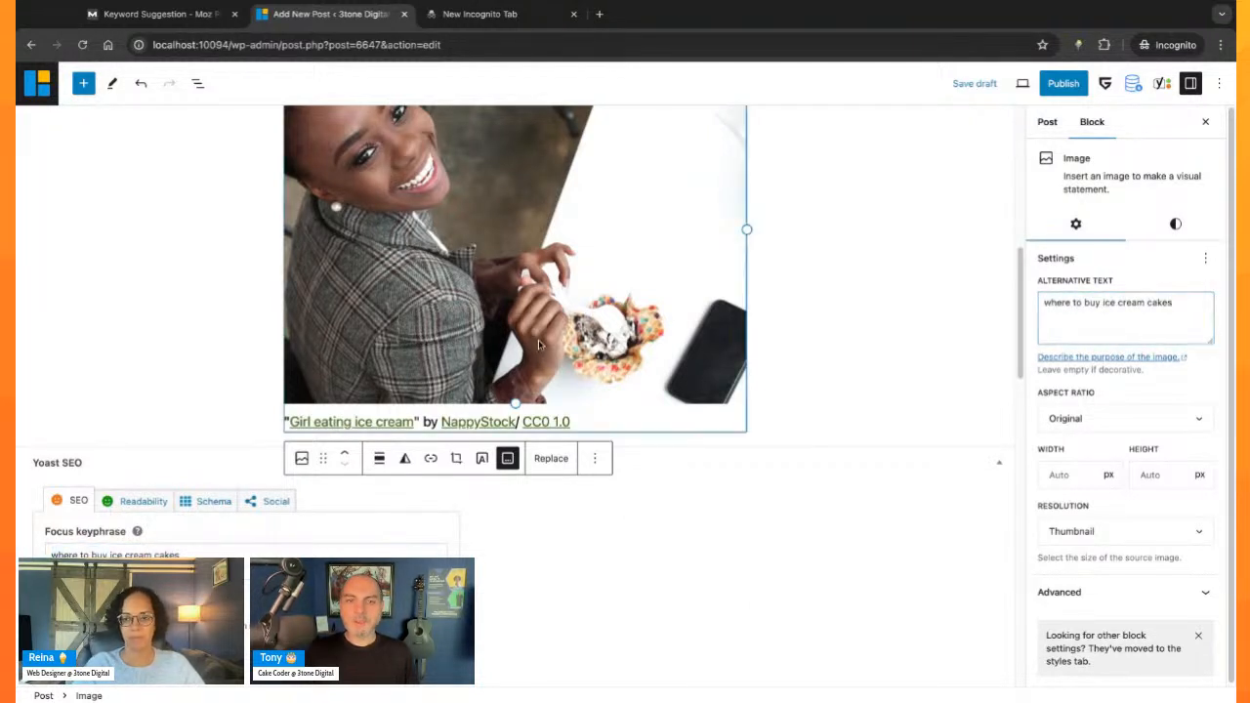
- Delete the photo's attribution caption and review the problems and improvements in Yoast's SEO analysis
{"action": "left_click", "coordinate": [589, 424]}
{"action": "triple_click", "coordinate": [486, 422]}
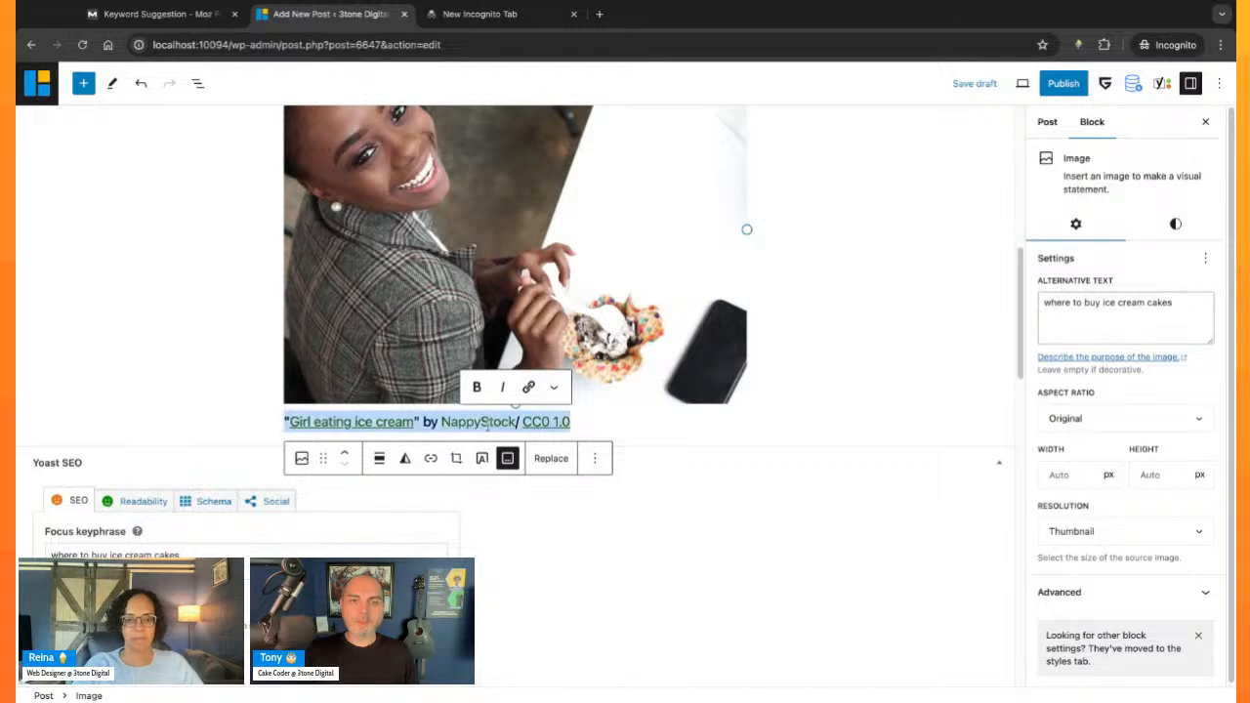
{"action": "key", "text": "BackSpace"}
{"action": "scroll", "coordinate": [691, 386], "scroll_direction": "up", "scroll_amount": 2}
{"action": "left_click", "coordinate": [675, 446]}
{"action": "scroll", "coordinate": [687, 480], "scroll_direction": "down", "scroll_amount": 1}
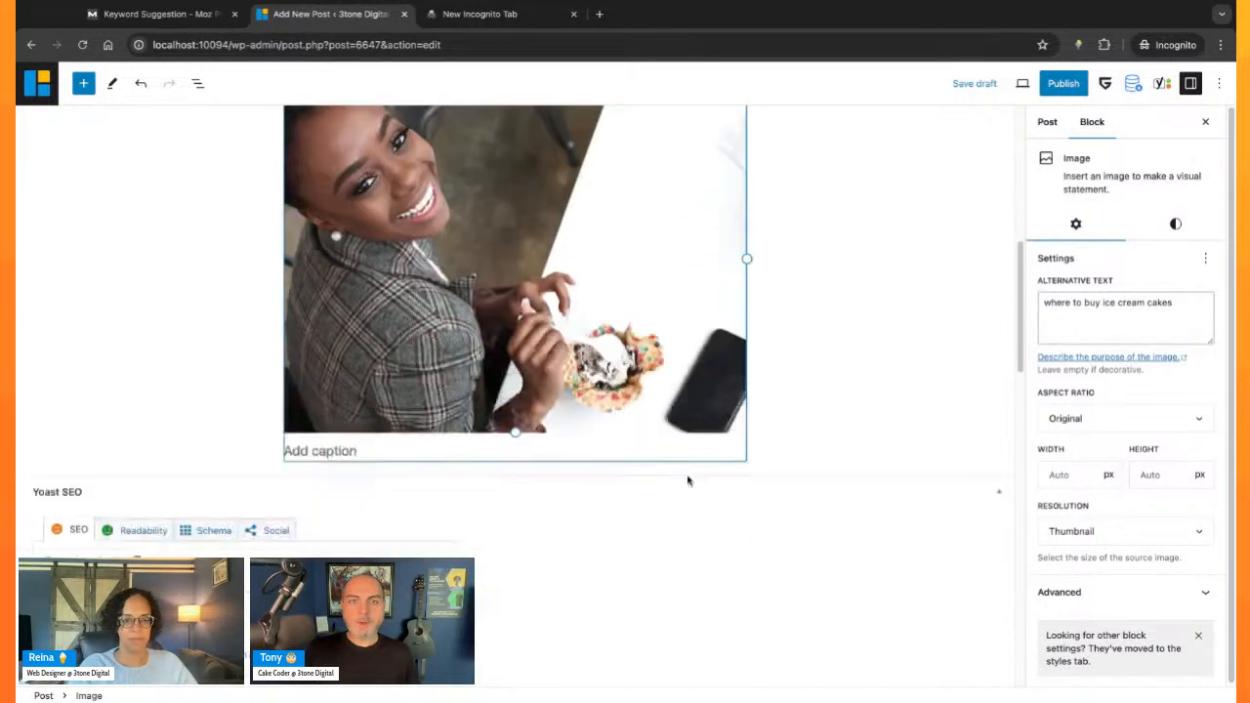
{"action": "scroll", "coordinate": [687, 479], "scroll_direction": "down", "scroll_amount": 2}
{"action": "scroll", "coordinate": [702, 354], "scroll_direction": "up", "scroll_amount": 1}
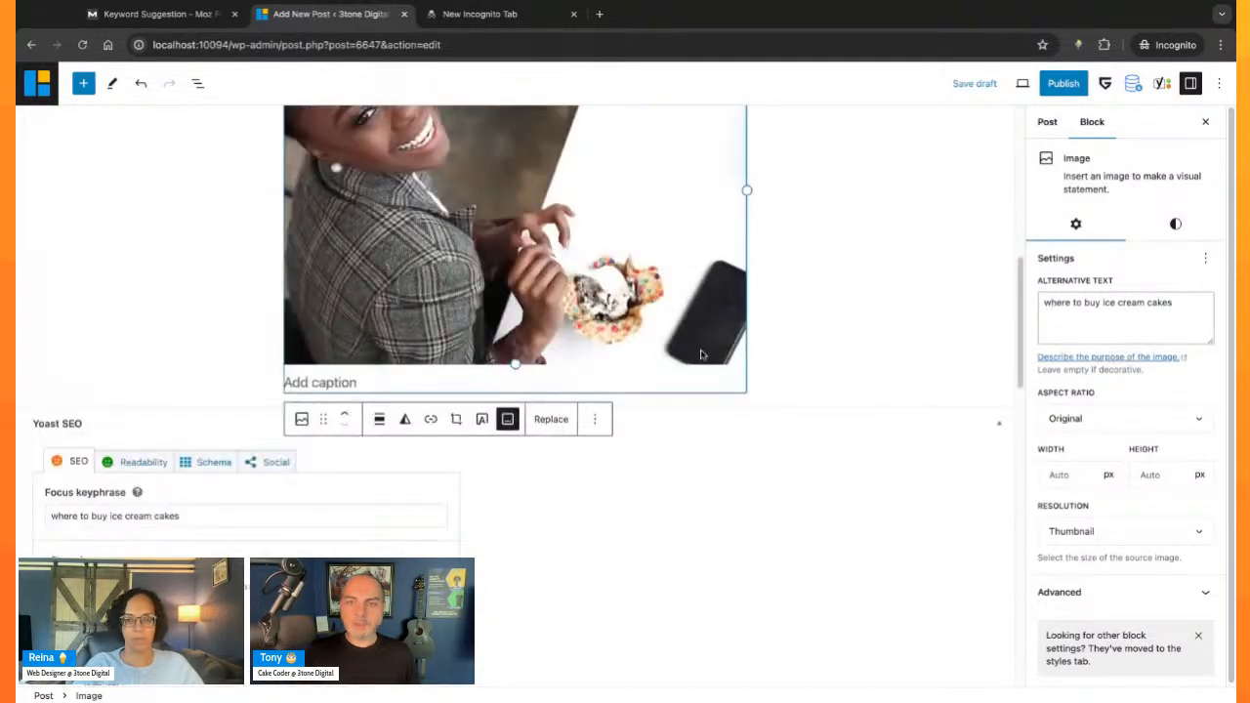
{"action": "scroll", "coordinate": [647, 440], "scroll_direction": "down", "scroll_amount": 5}
{"action": "scroll", "coordinate": [645, 443], "scroll_direction": "down", "scroll_amount": 4}
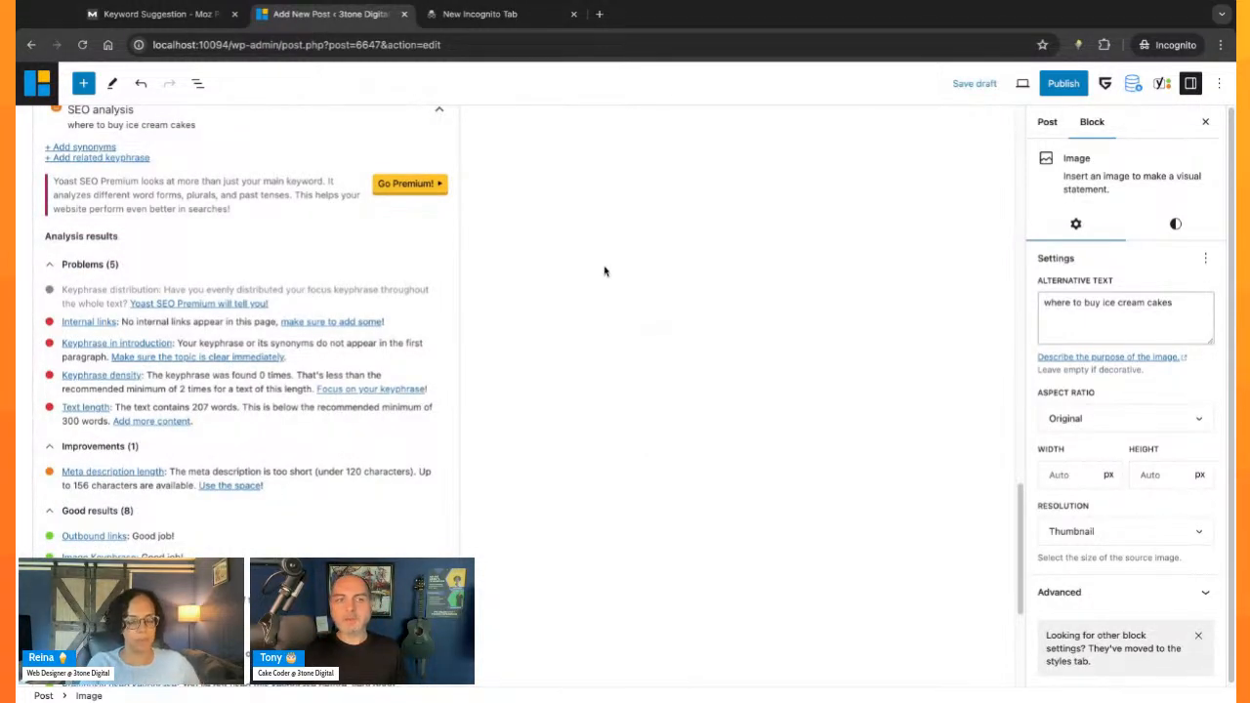
- Insert a heading reading "where to buy ice cream cakes" between the first and second paragraphs of the post
{"action": "scroll", "coordinate": [622, 302], "scroll_direction": "up", "scroll_amount": 10}
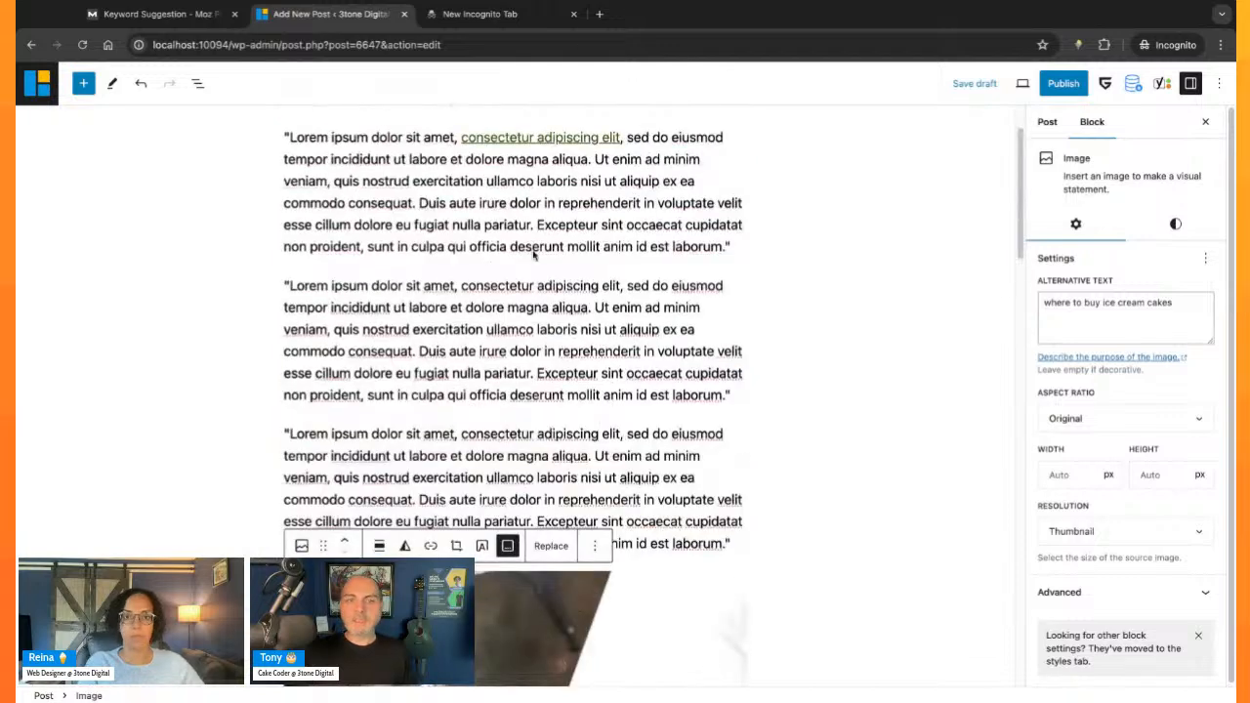
{"action": "left_click", "coordinate": [511, 246]}
{"action": "left_click", "coordinate": [744, 248]}
{"action": "key", "text": "Return"}
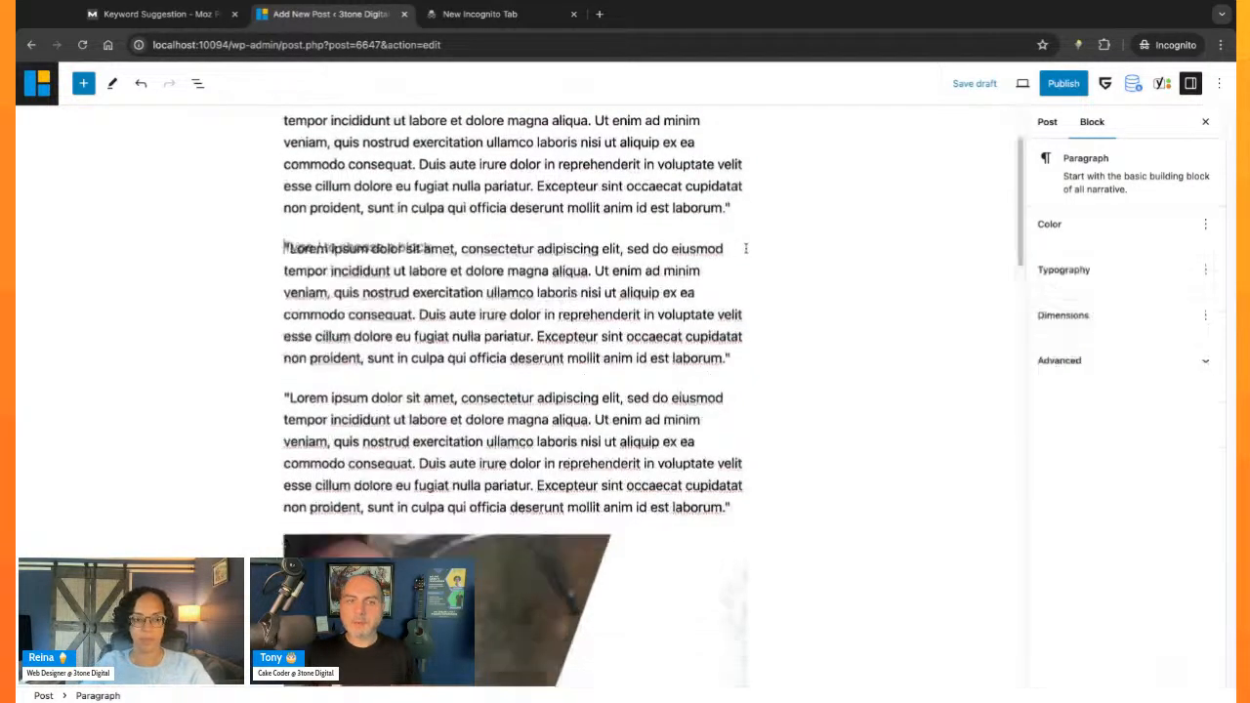
{"action": "type", "text": "/he"}
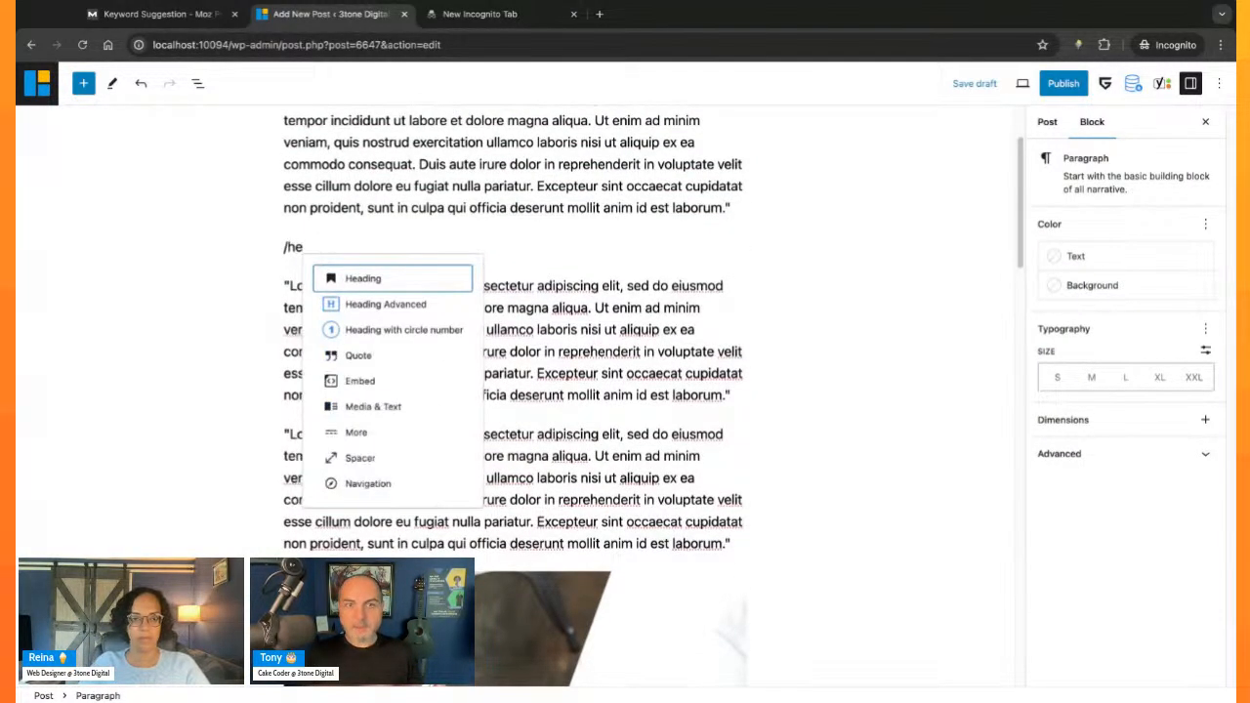
{"action": "key", "text": "Return"}
{"action": "type", "text": "where to buy ice cream cakes"}
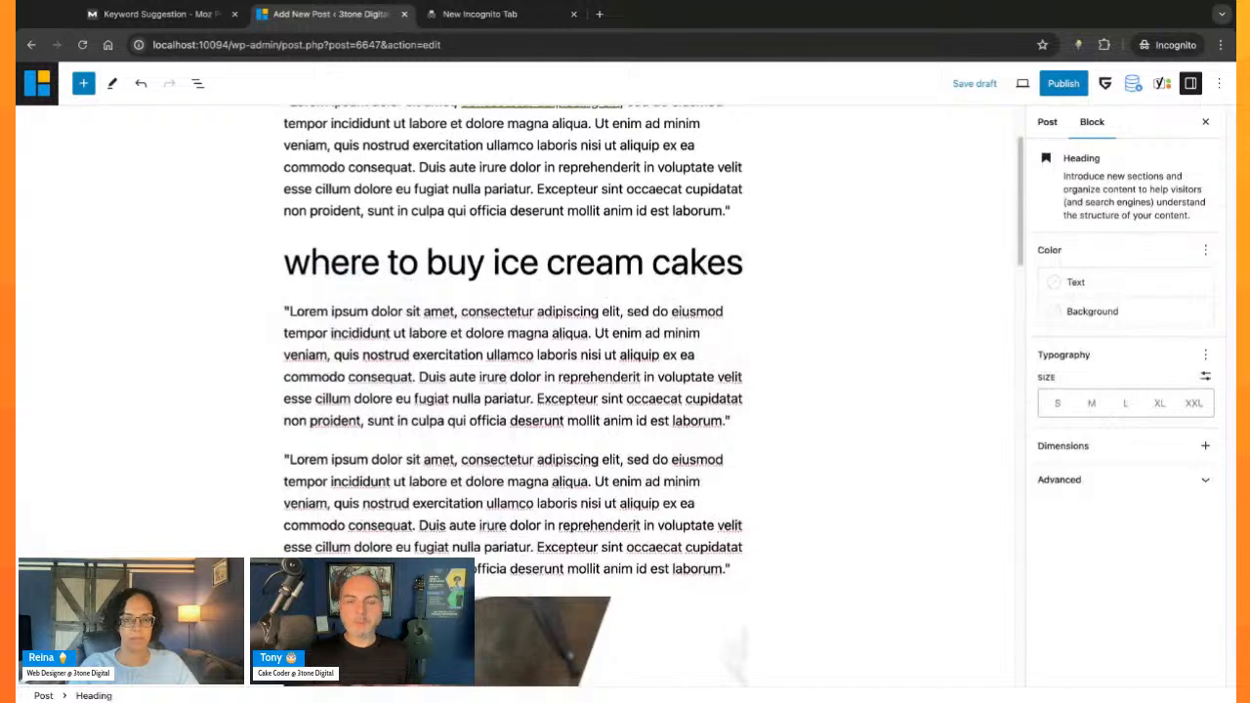
- Insert the keyphrase "where to buy ice cream cakes" after "exercitation" in the paragraph below the heading
{"action": "left_click", "coordinate": [649, 310]}
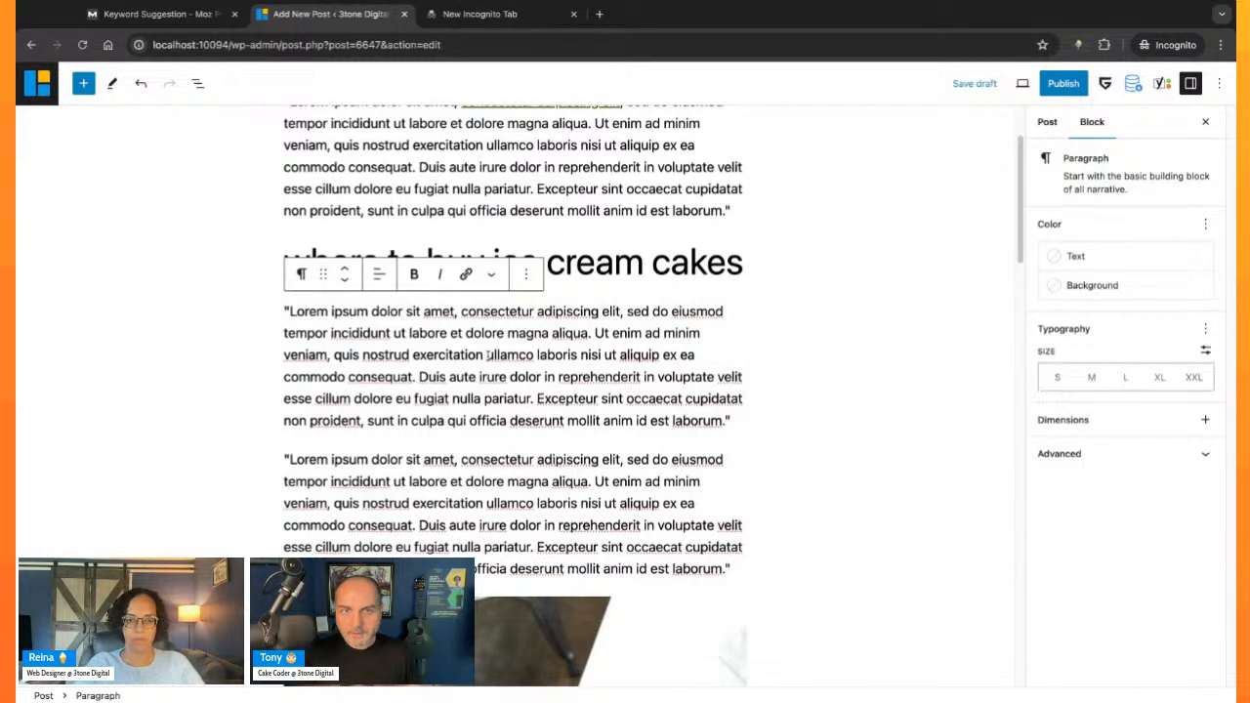
{"action": "left_click", "coordinate": [486, 354]}
{"action": "type", "text": "where to buy ice cream cakes"}
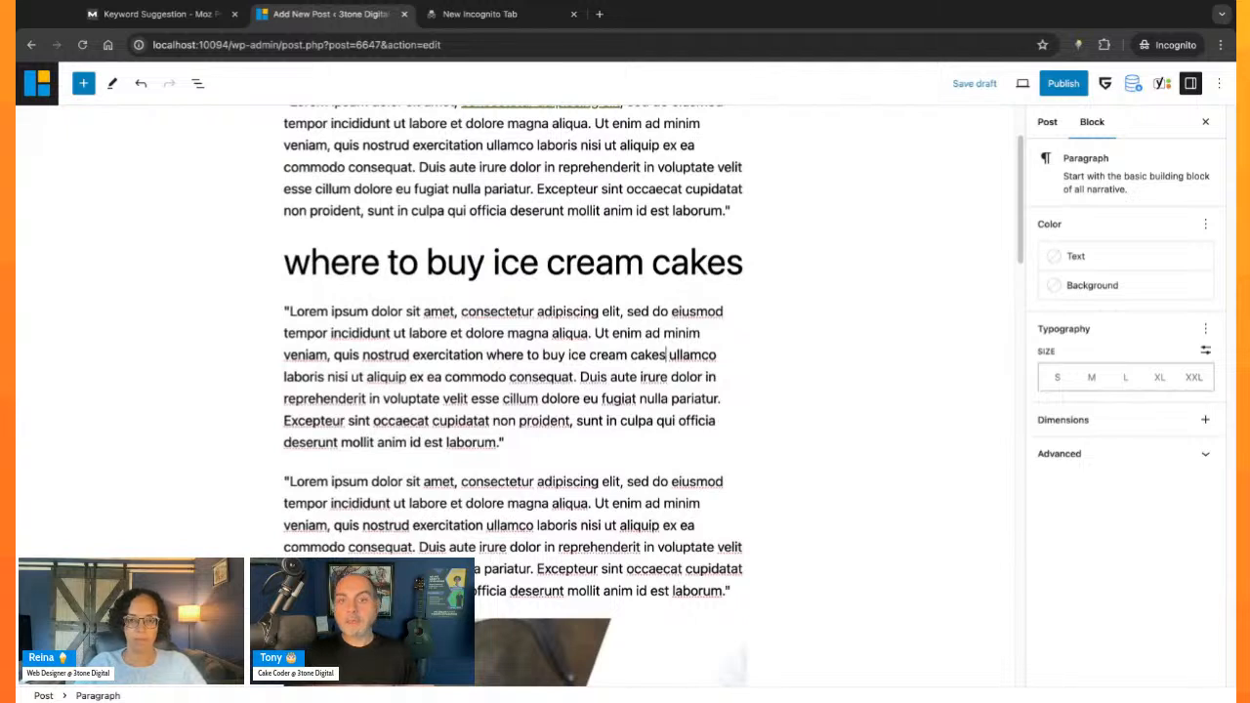
- Link the phrase "where to buy ice cream cakes" in the second paragraph to the placeholder address "#"
{"action": "key", "text": "ctrl+shift+Left"}
{"action": "key", "text": "ctrl+shift+Left"}
{"action": "key", "text": "ctrl+shift+Left"}
{"action": "key", "text": "ctrl+shift+Left"}
{"action": "key", "text": "ctrl+shift+Left"}
{"action": "key", "text": "ctrl+shift+Left"}
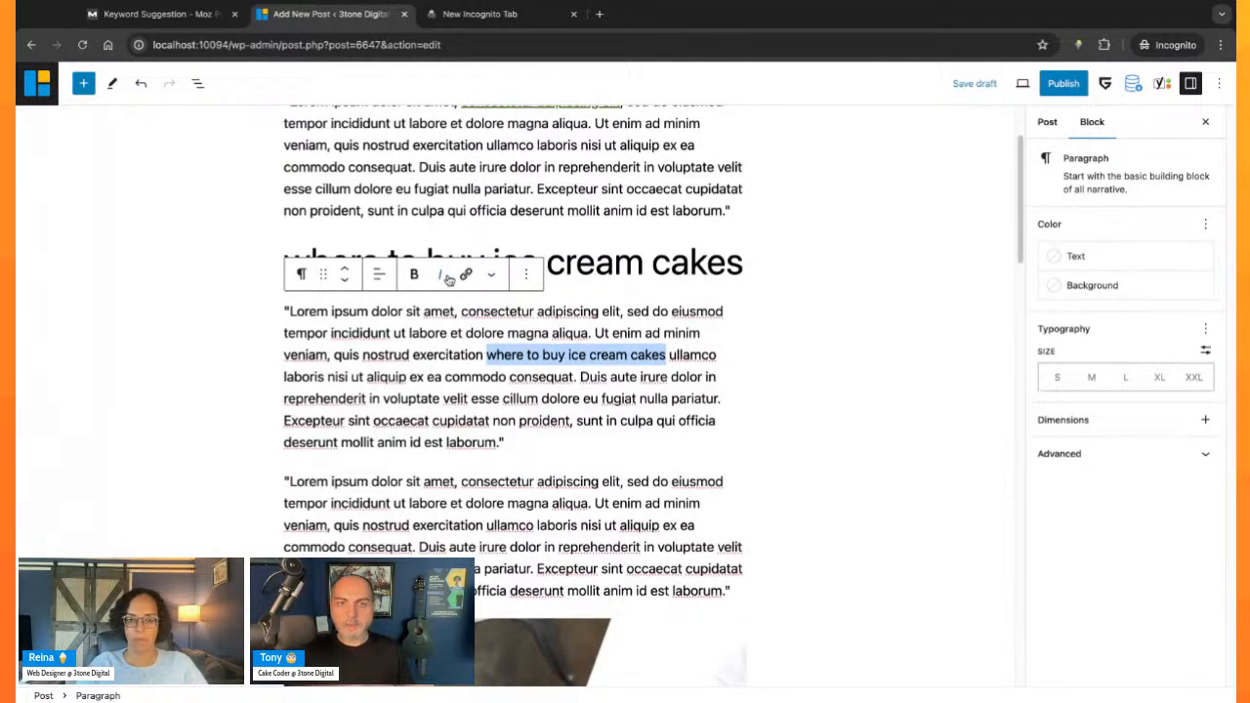
{"action": "left_click", "coordinate": [466, 273]}
{"action": "key", "text": "ctrl+v"}
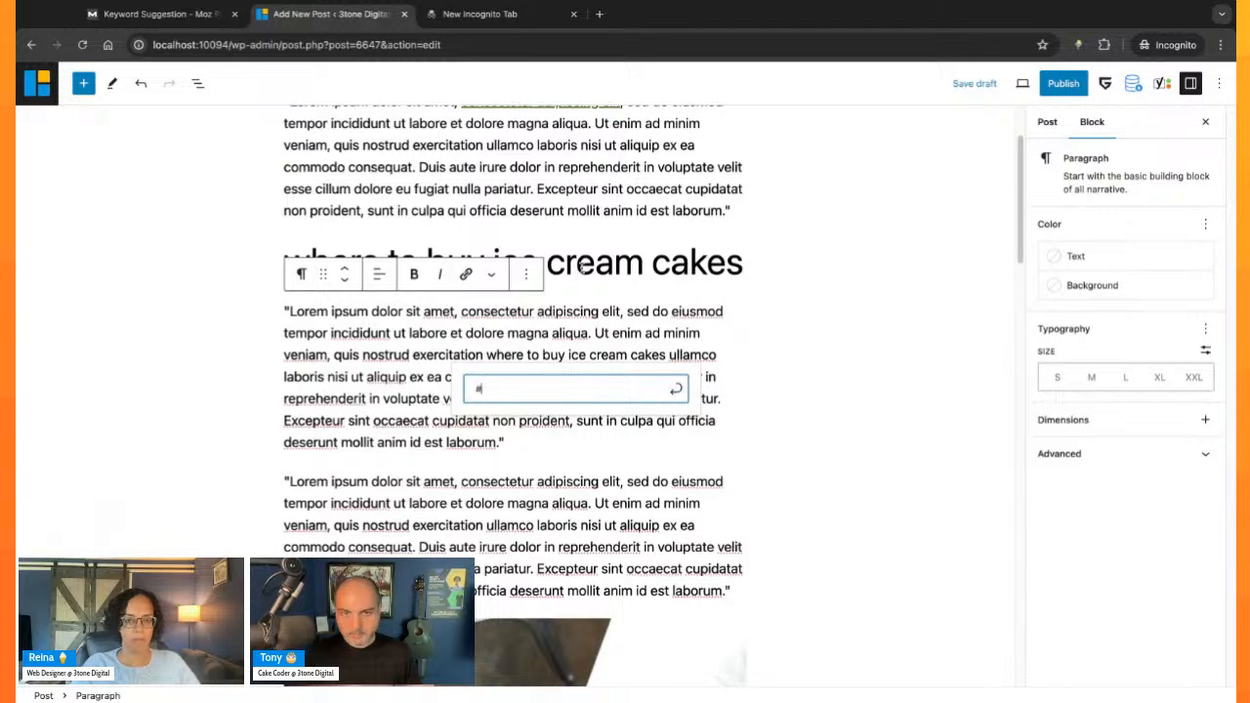
{"action": "key", "text": "Return"}
- Review the problems in Yoast's SEO analysis and the Moz keyword suggestions for "buy ice cream cake"
{"action": "scroll", "coordinate": [618, 479], "scroll_direction": "up", "scroll_amount": 1}
{"action": "left_click", "coordinate": [618, 478]}
{"action": "scroll", "coordinate": [618, 479], "scroll_direction": "down", "scroll_amount": 15}
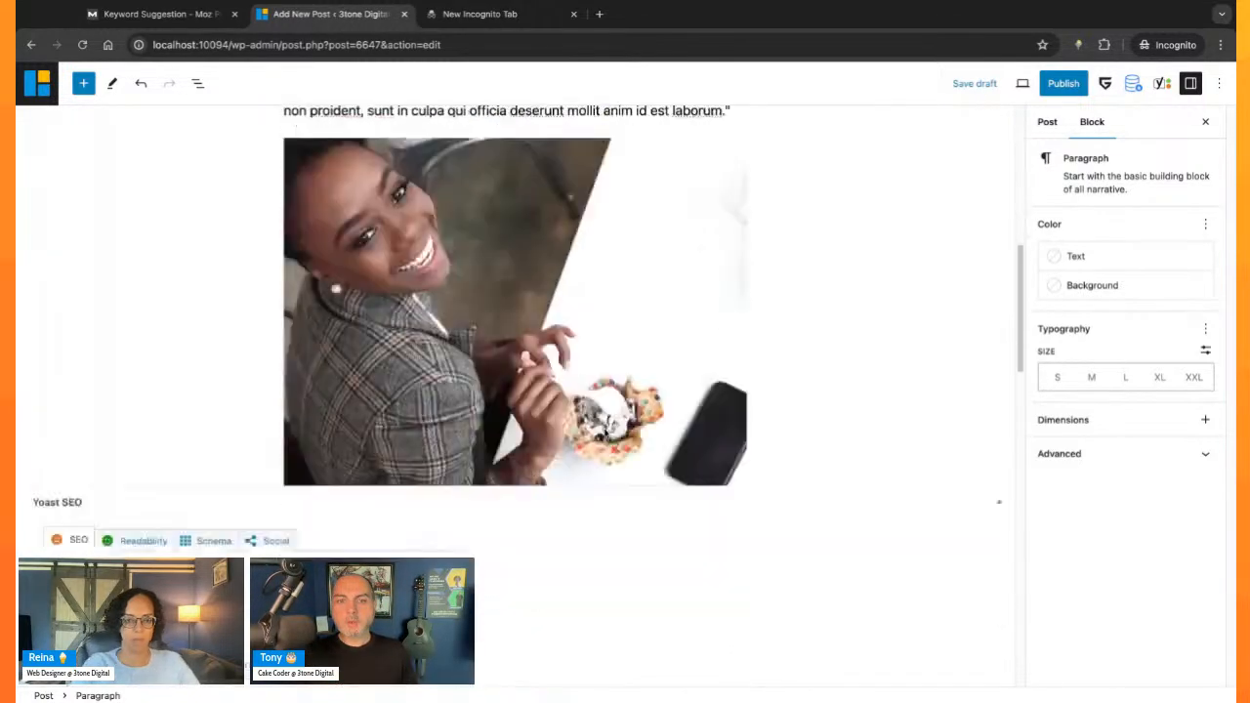
{"action": "scroll", "coordinate": [534, 438], "scroll_direction": "down", "scroll_amount": 1}
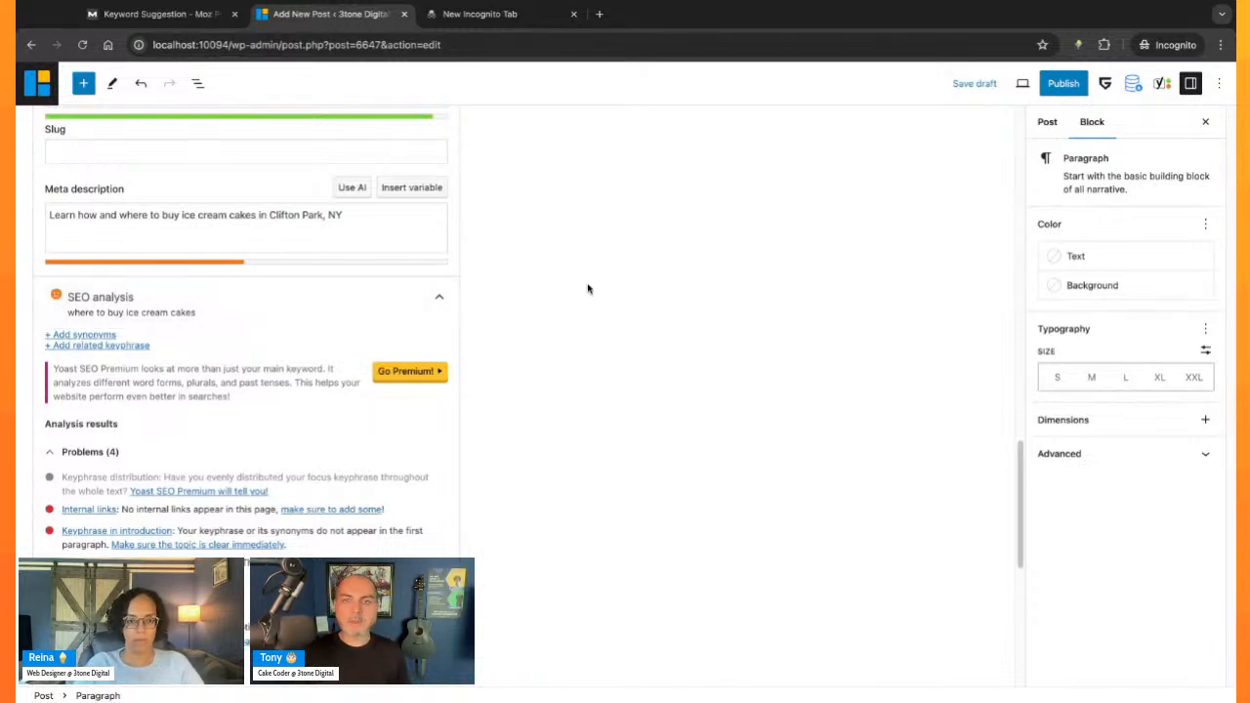
{"action": "scroll", "coordinate": [674, 295], "scroll_direction": "up", "scroll_amount": 15}
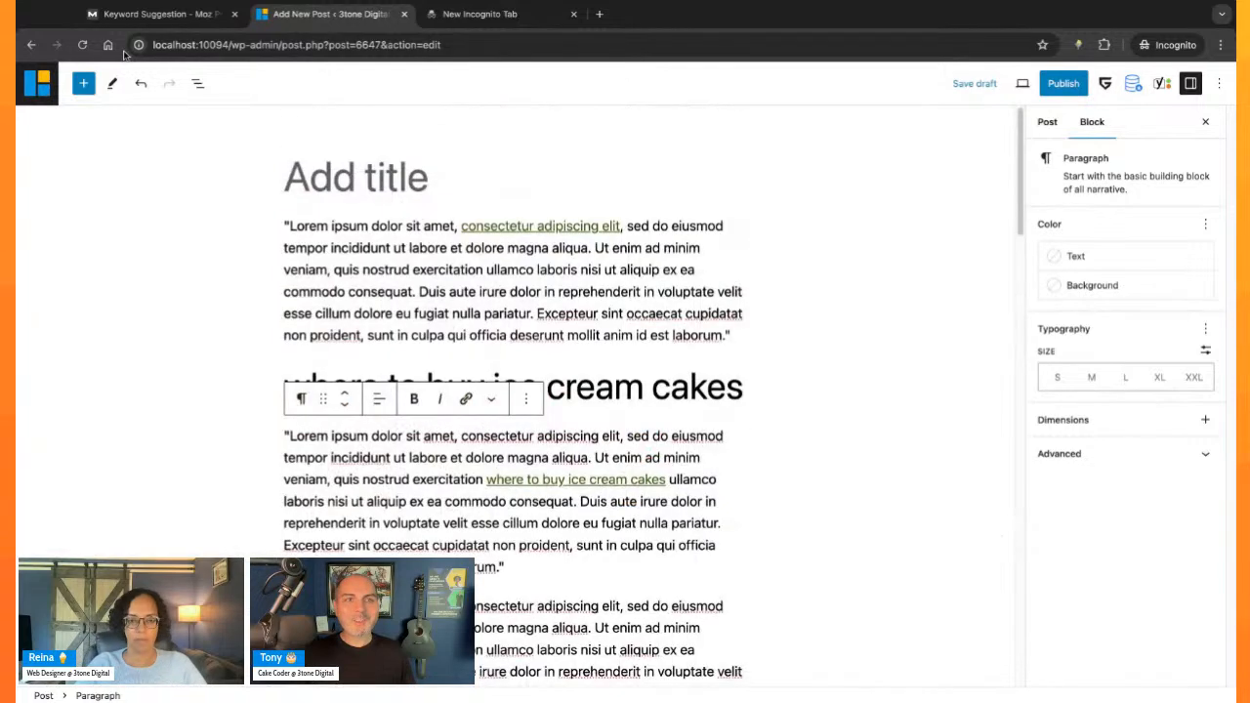
{"action": "left_click", "coordinate": [156, 14]}
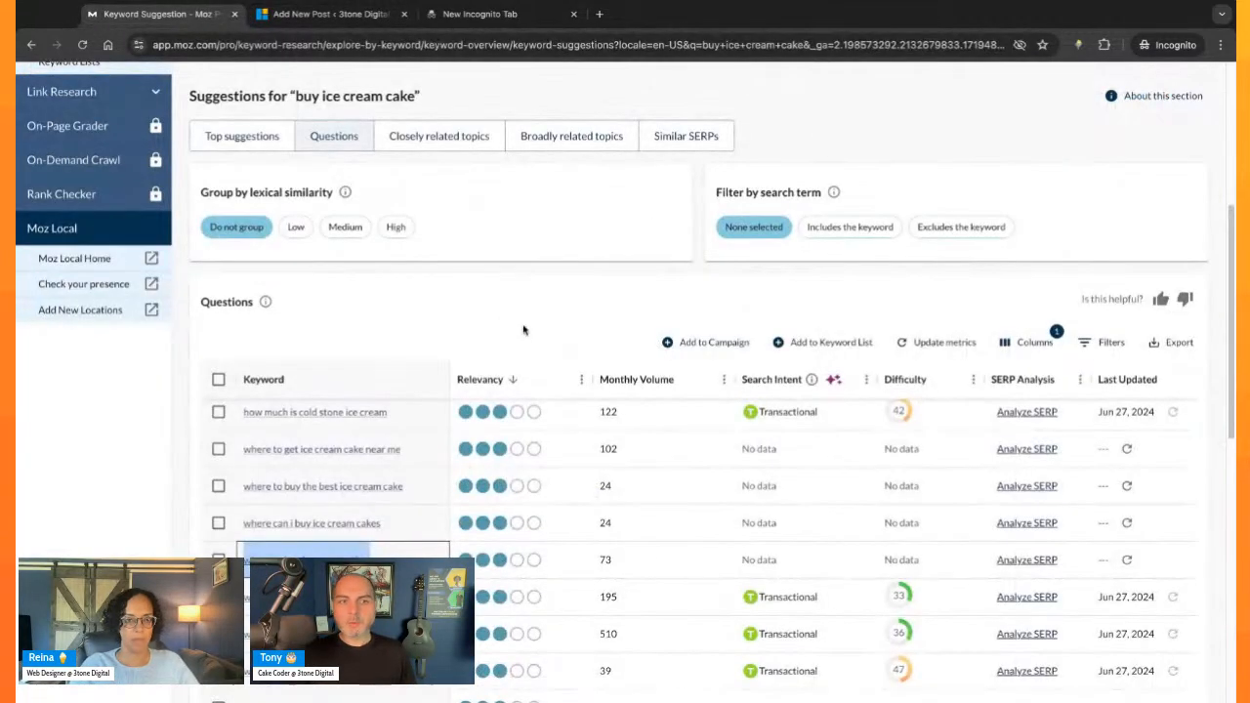
{"action": "scroll", "coordinate": [342, 439], "scroll_direction": "up", "scroll_amount": 10}
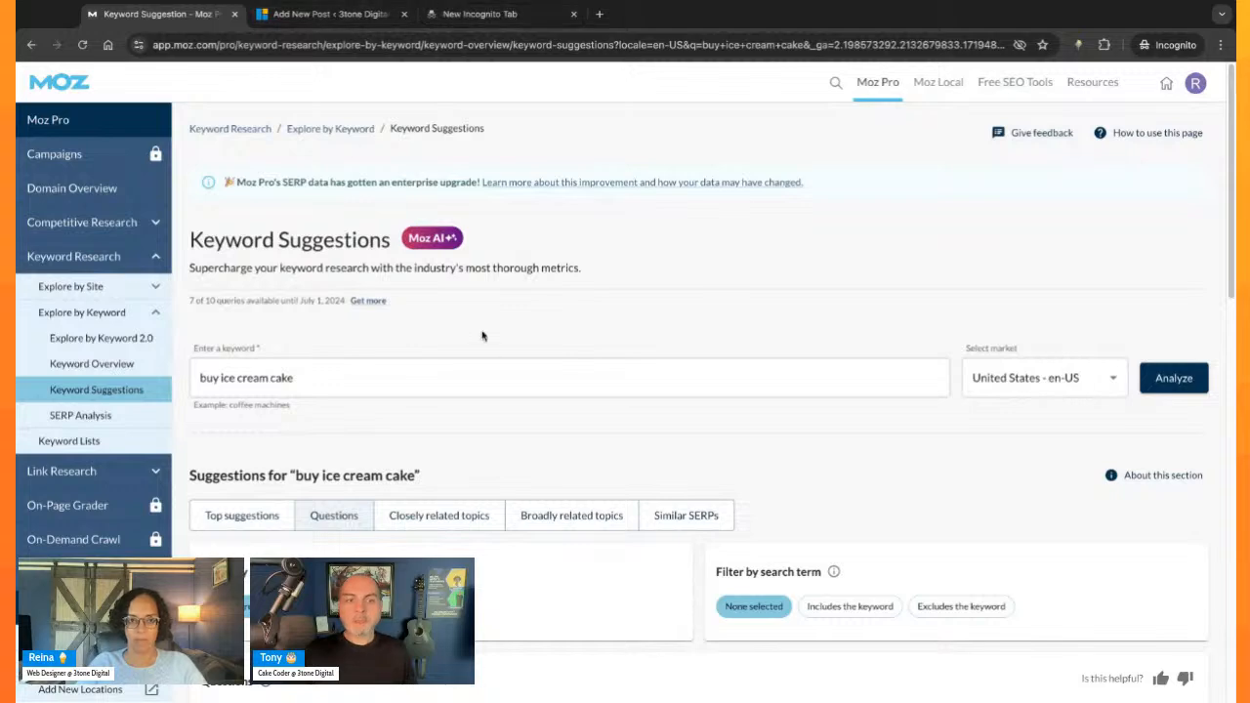
{"action": "scroll", "coordinate": [485, 338], "scroll_direction": "down", "scroll_amount": 2}
{"action": "scroll", "coordinate": [627, 135], "scroll_direction": "up", "scroll_amount": 3}
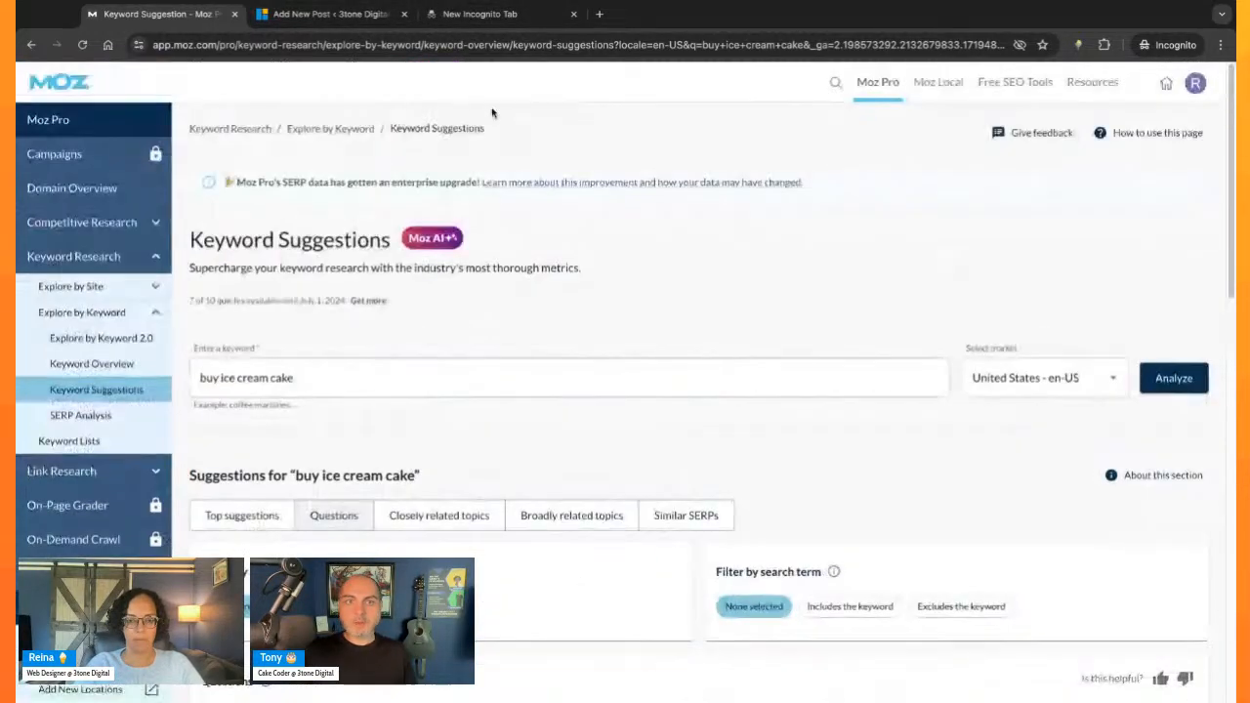
{"action": "left_click", "coordinate": [322, 14]}
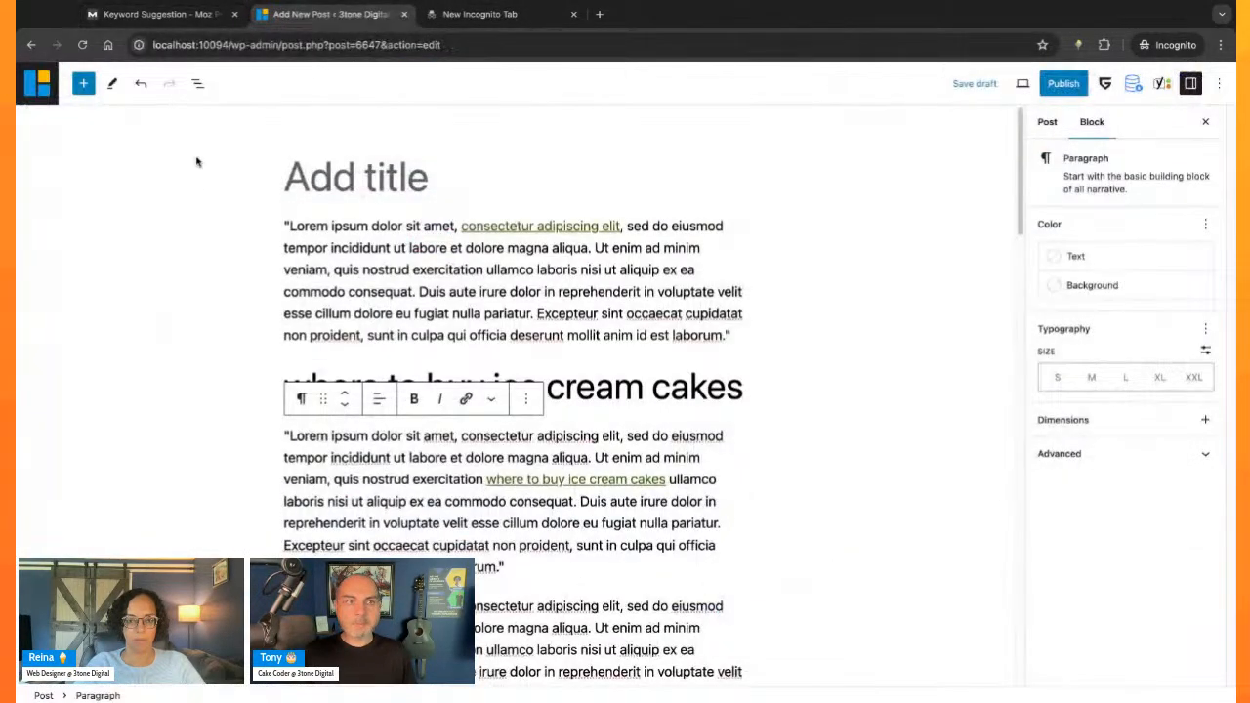
- Examine the post's Yoast search appearance, meta description and remaining SEO analysis problems
{"action": "left_click", "coordinate": [358, 176]}
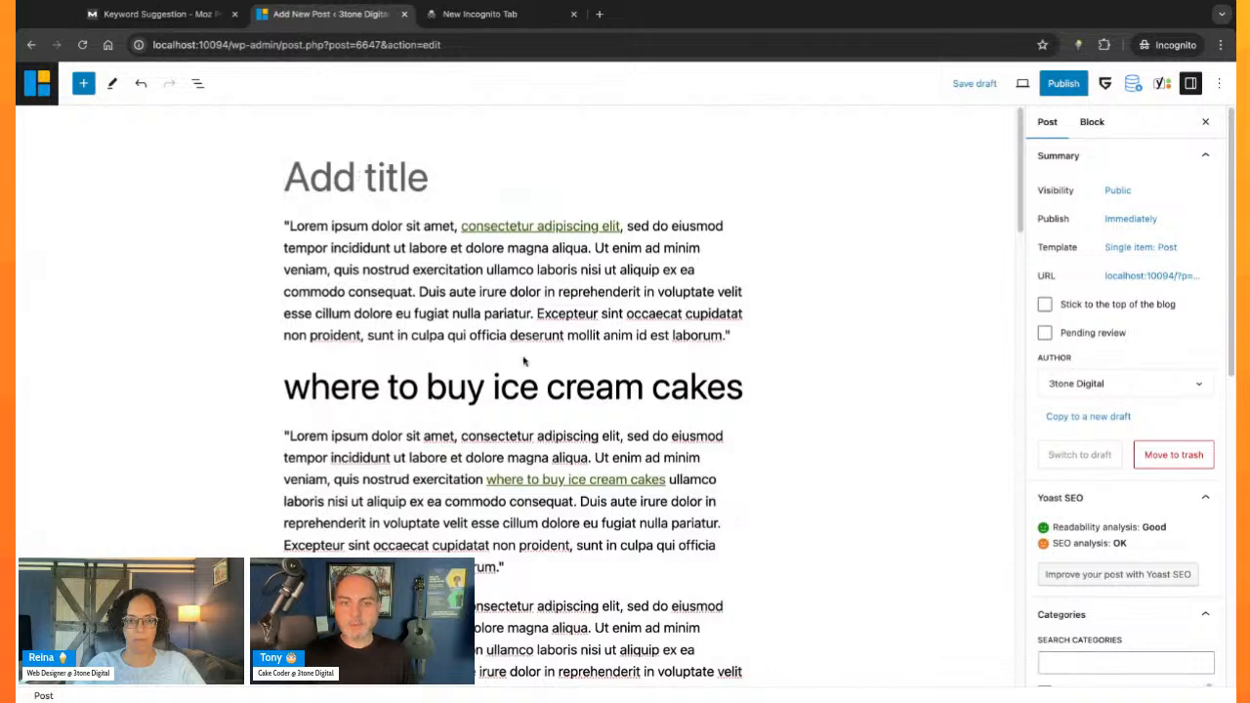
{"action": "scroll", "coordinate": [235, 416], "scroll_direction": "down", "scroll_amount": 5}
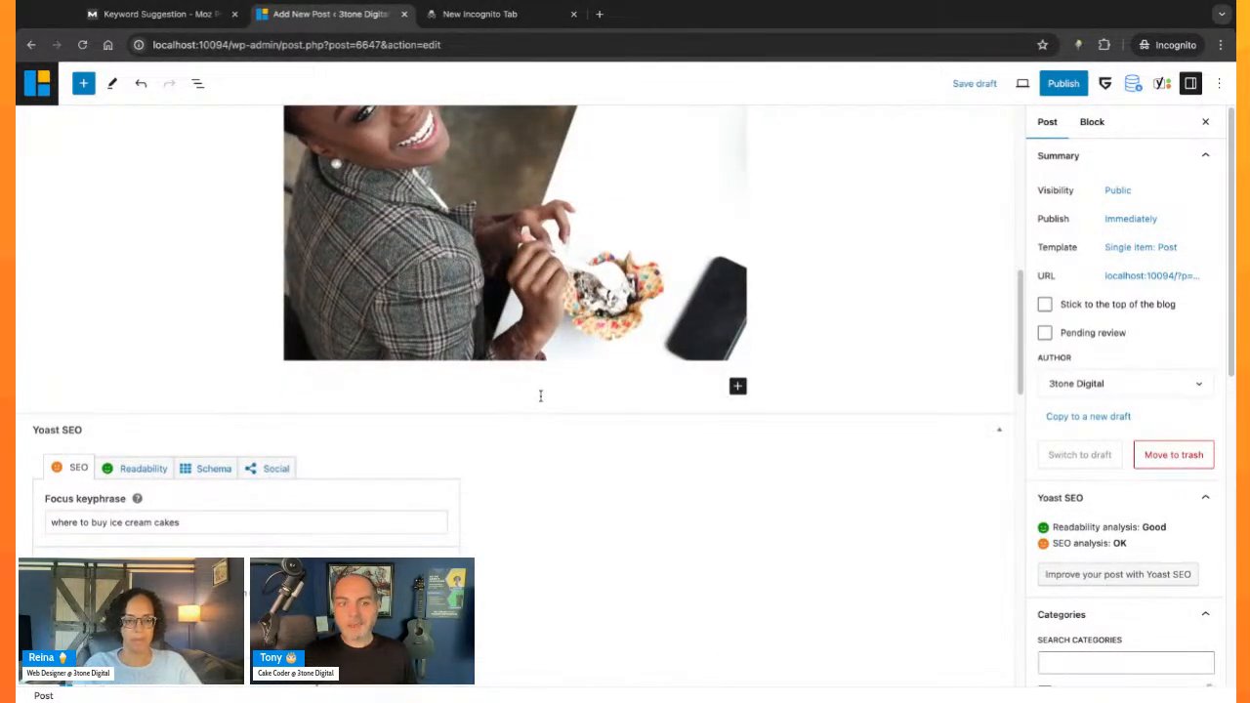
{"action": "left_click", "coordinate": [540, 396]}
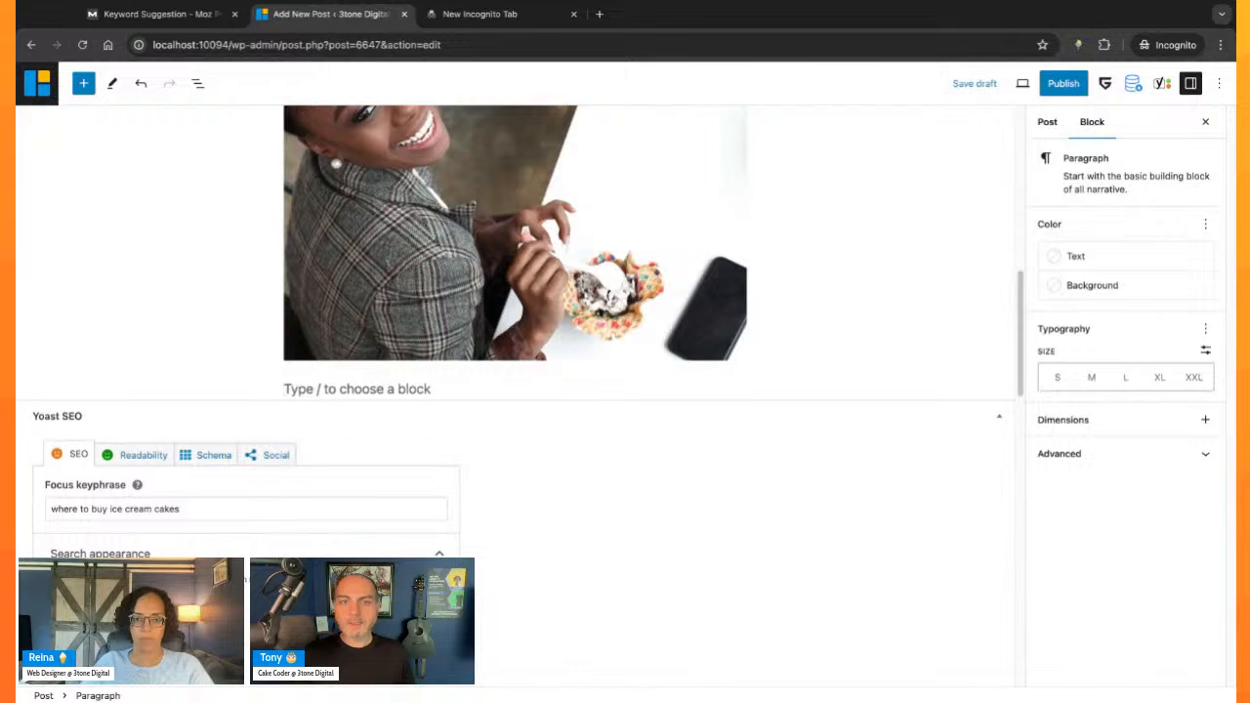
{"action": "scroll", "coordinate": [676, 565], "scroll_direction": "down", "scroll_amount": 5}
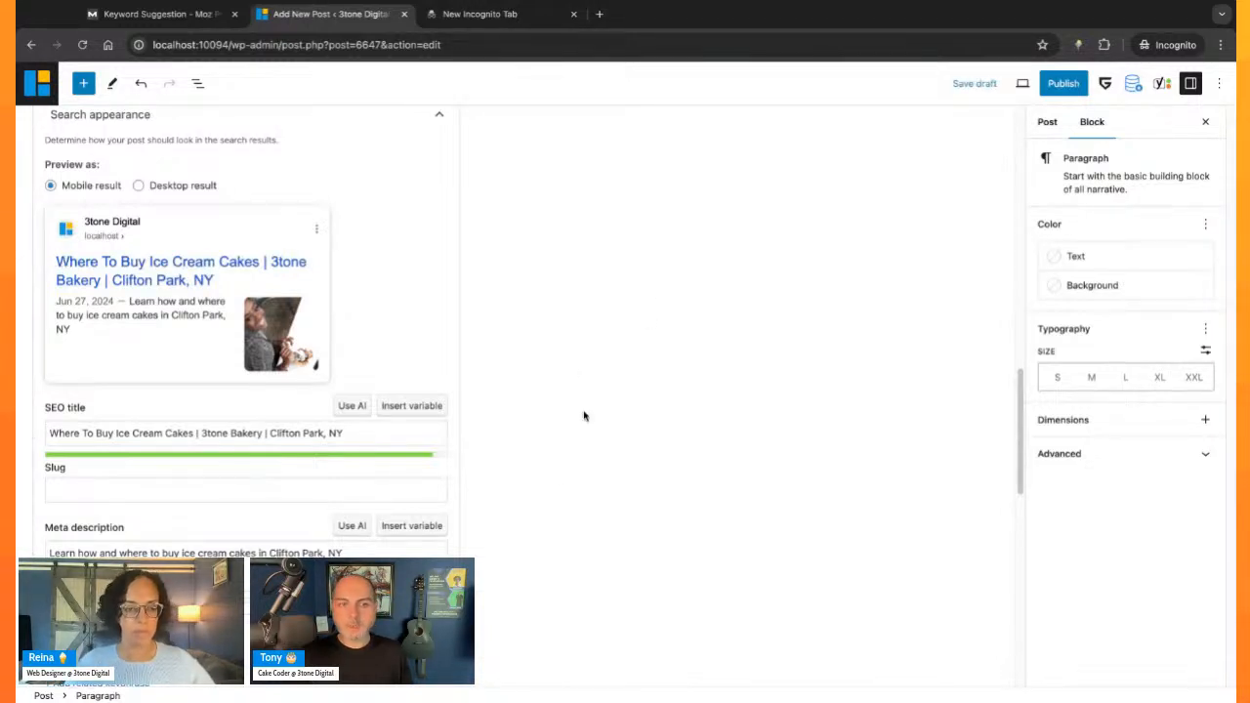
{"action": "scroll", "coordinate": [562, 486], "scroll_direction": "down", "scroll_amount": 1}
{"action": "left_click", "coordinate": [380, 460]}
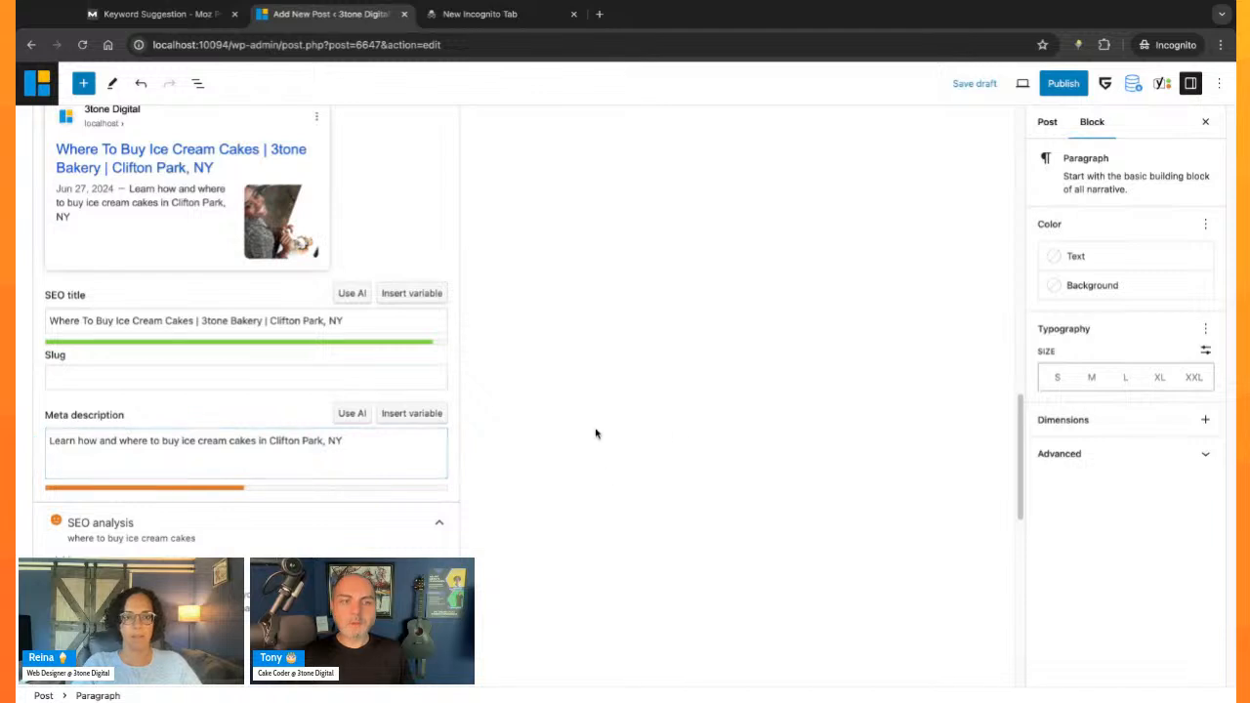
{"action": "left_click", "coordinate": [424, 434]}
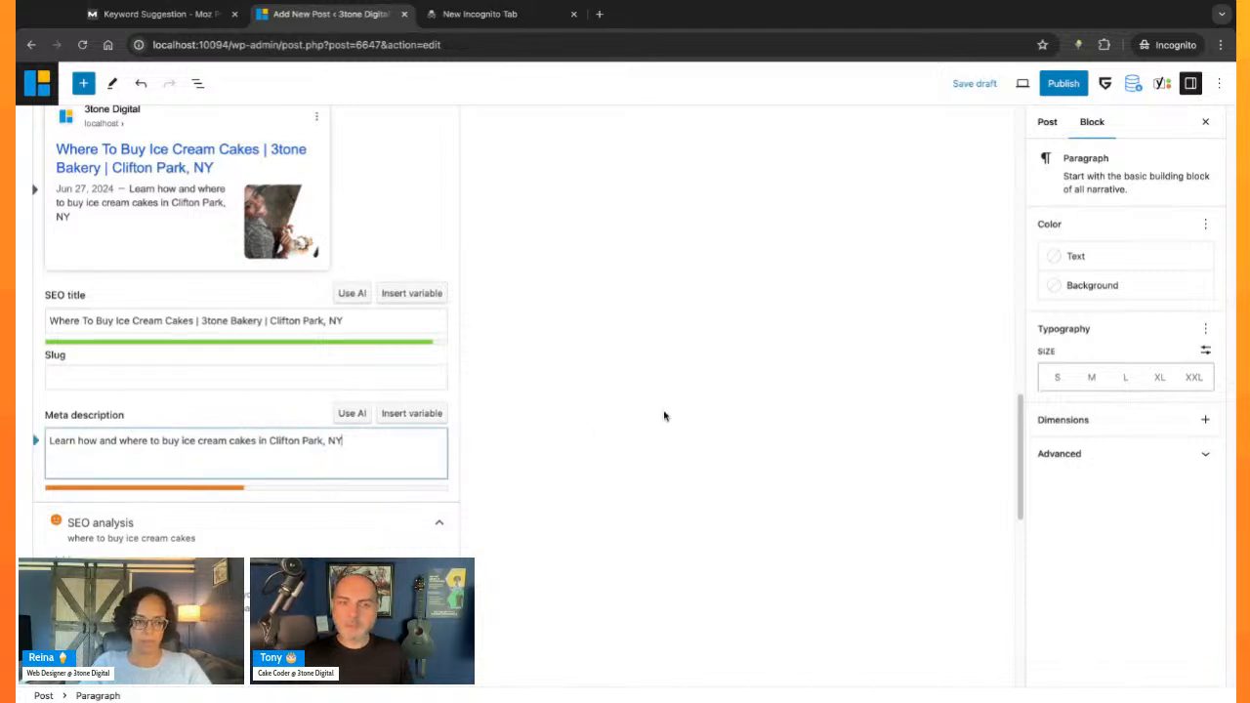
{"action": "scroll", "coordinate": [410, 504], "scroll_direction": "down", "scroll_amount": 3}
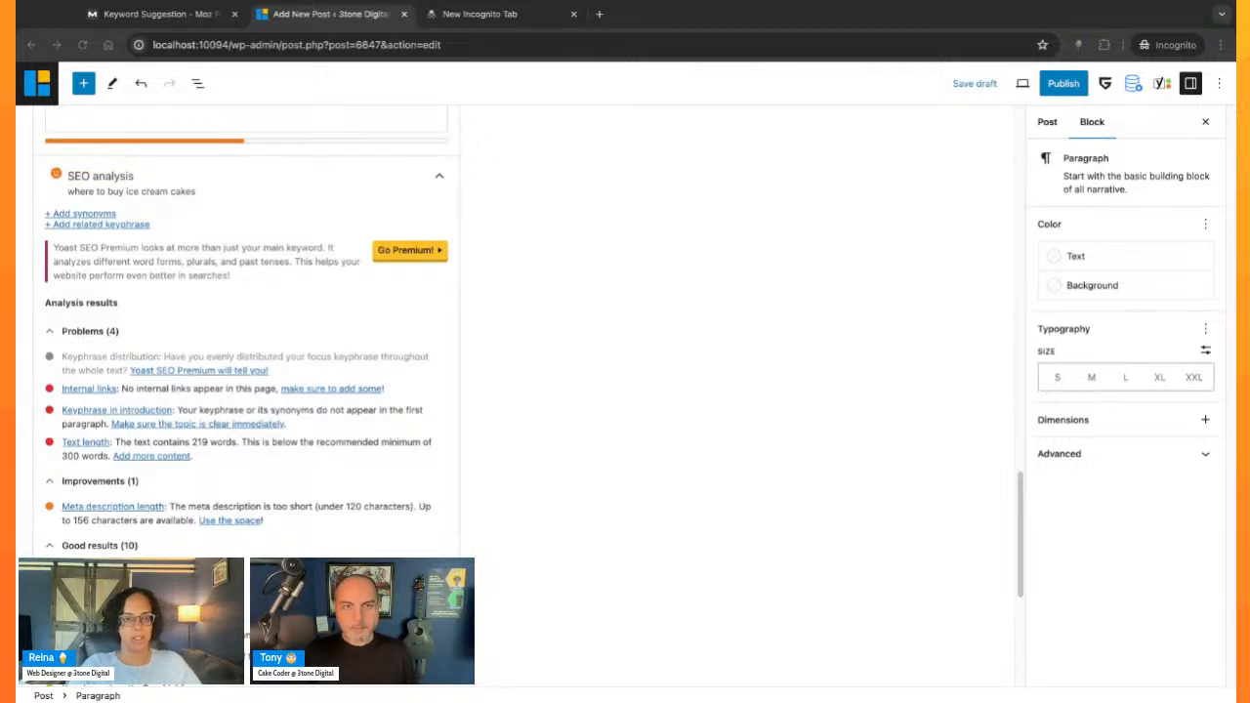
{"action": "key", "text": "super+Tab"}
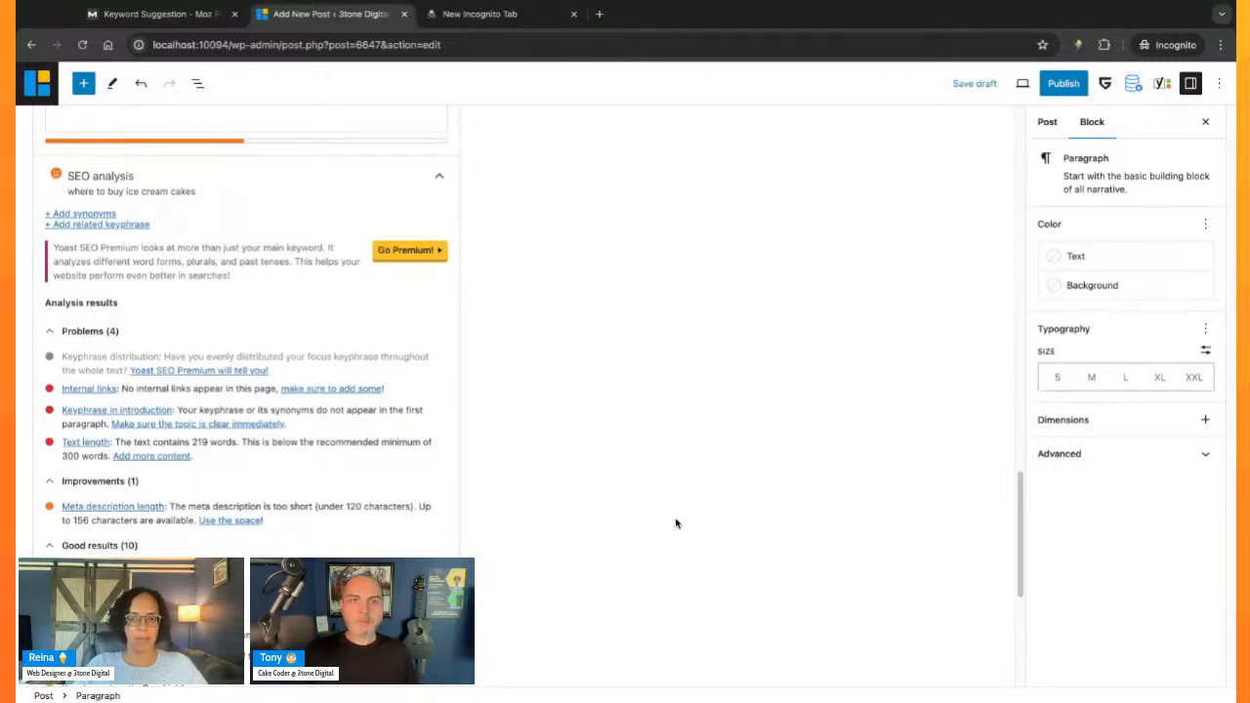
- Title the post "top five places to find where to buy ice cream cakes?"
{"action": "scroll", "coordinate": [642, 423], "scroll_direction": "up", "scroll_amount": 17}
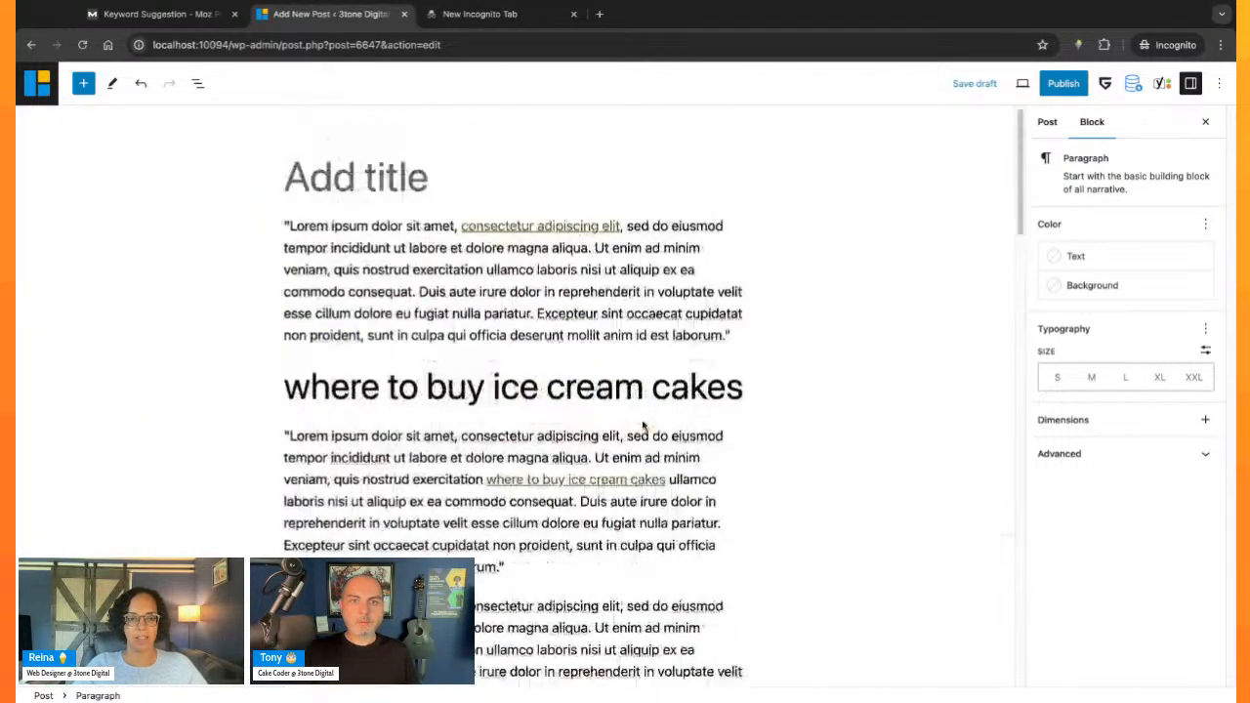
{"action": "left_click", "coordinate": [452, 177]}
{"action": "type", "text": "top five "}
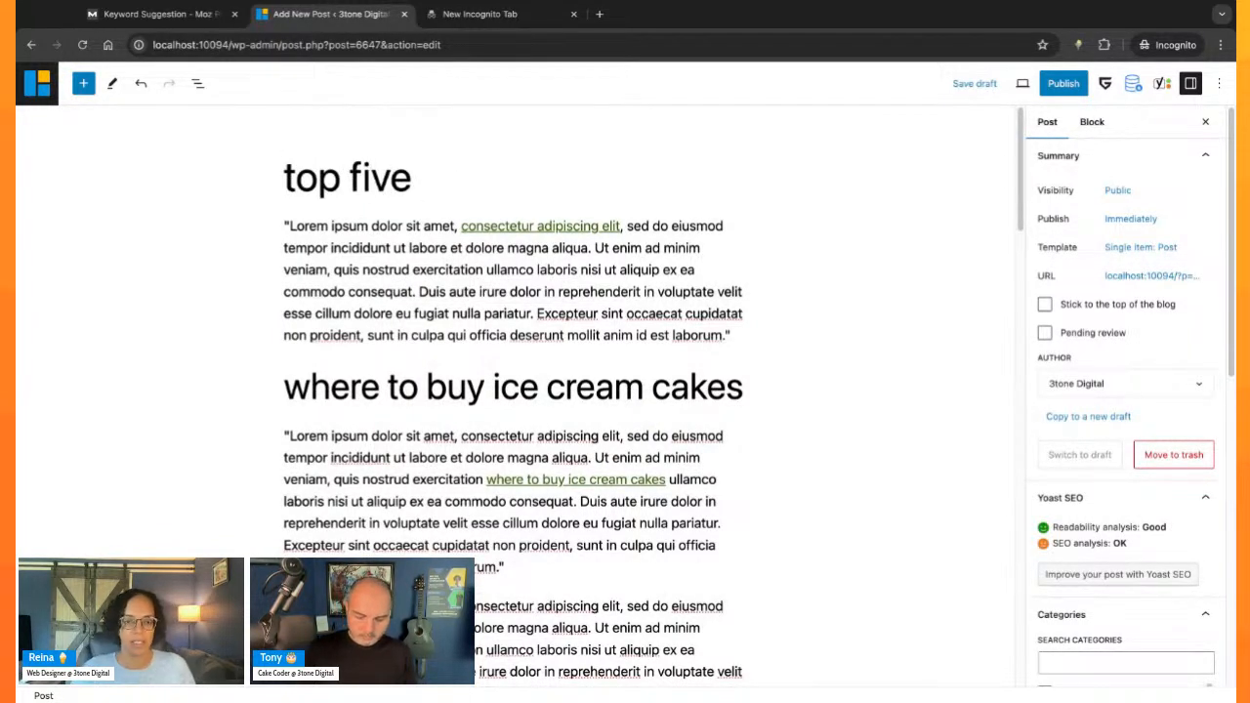
{"action": "type", "text": "places to"}
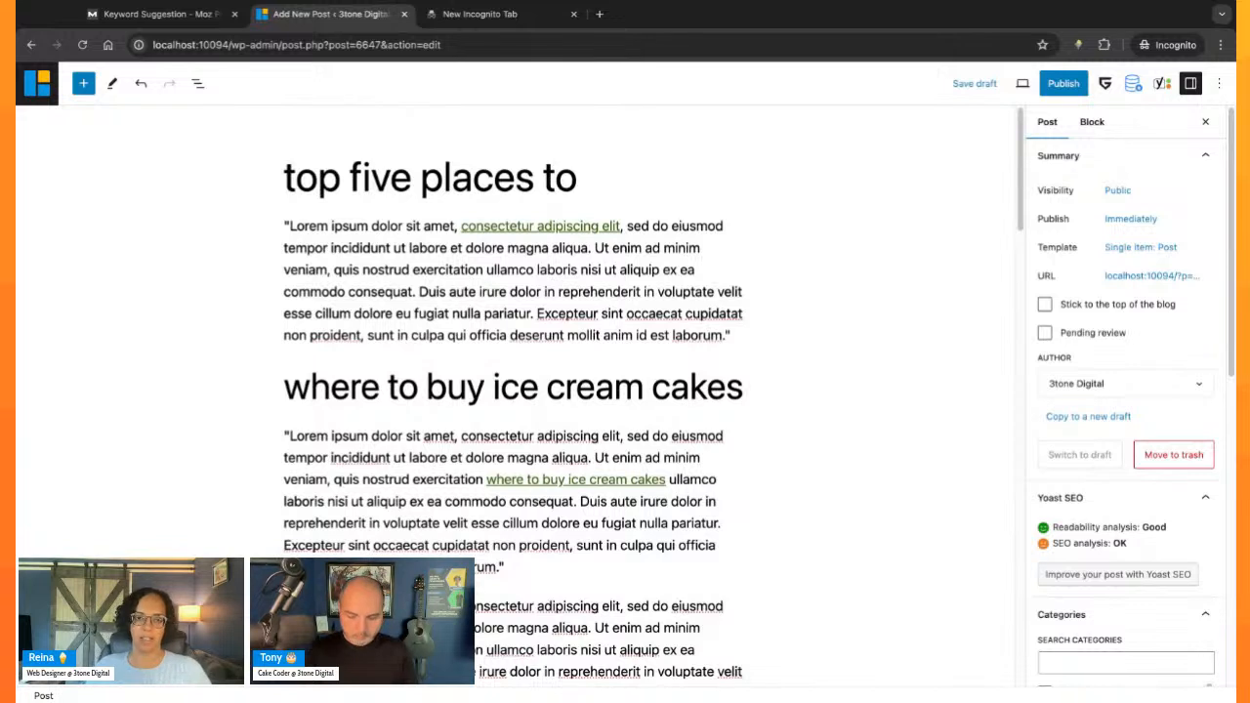
{"action": "type", "text": "where to buy ice cream cakes"}
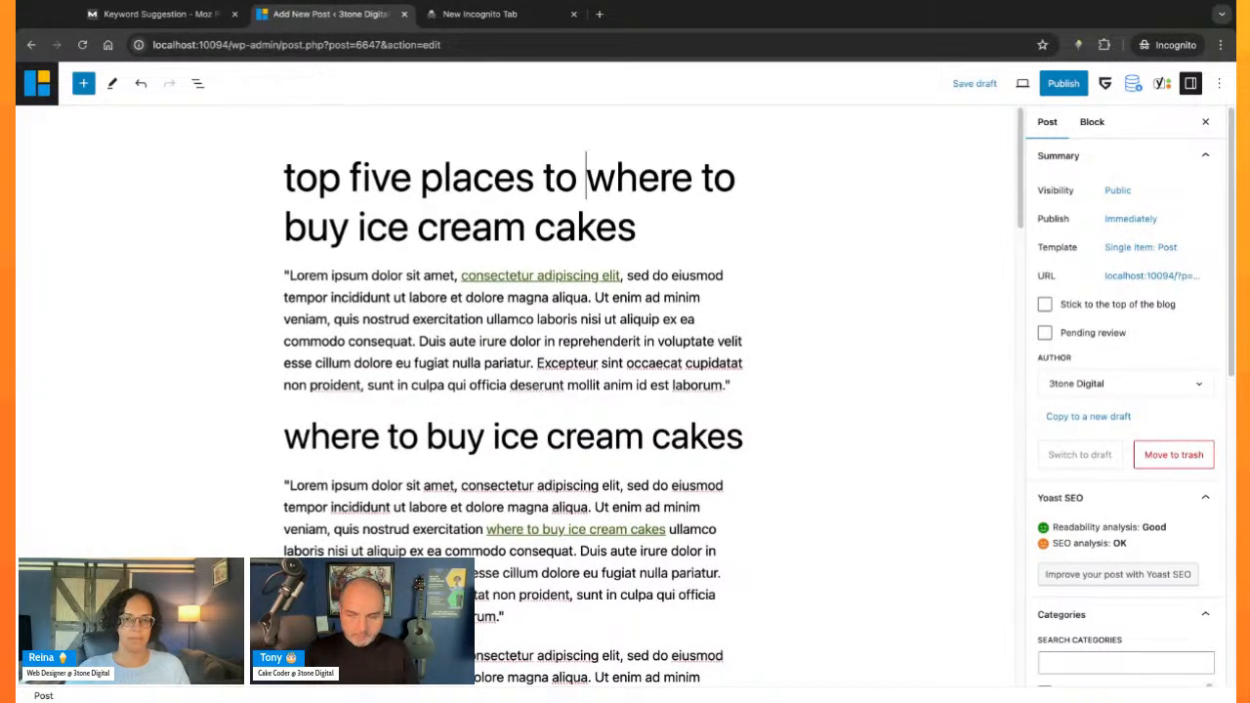
{"action": "type", "text": "find"}
{"action": "key", "text": "Down"}
{"action": "key", "text": "Down"}
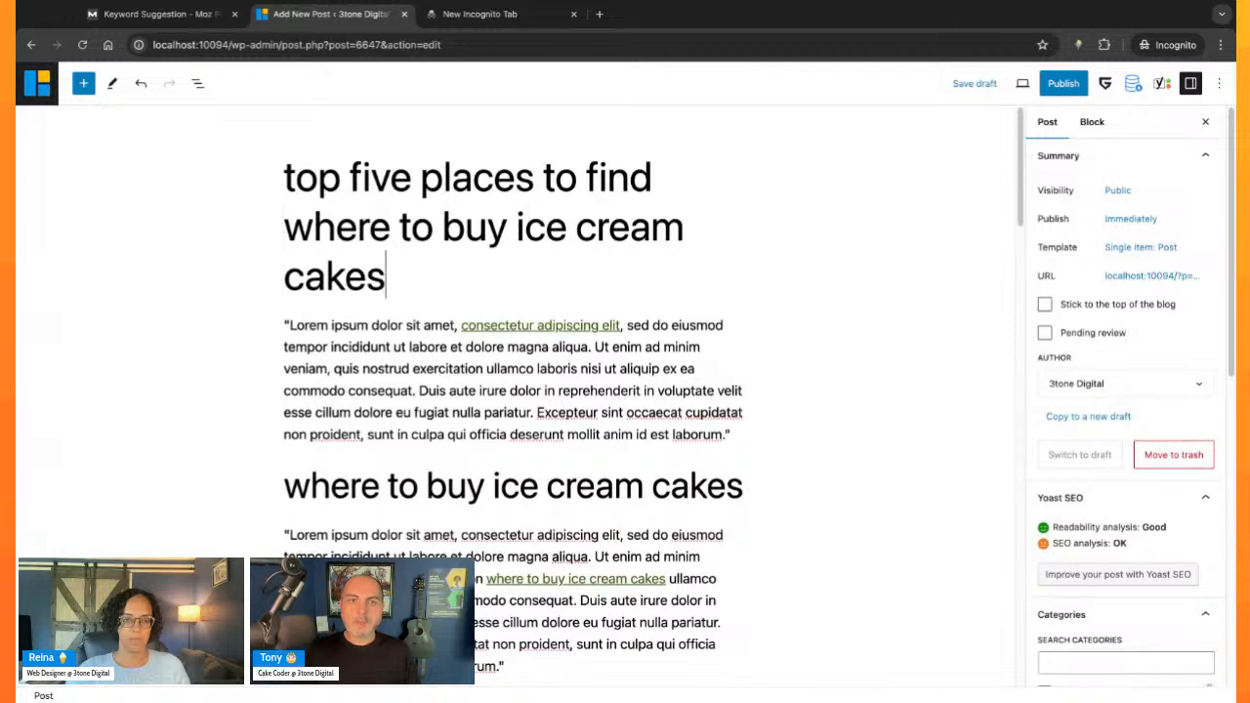
{"action": "type", "text": "?"}
- Capitalize the first letter of the post title so it starts with "Top"
{"action": "left_click", "coordinate": [295, 178]}
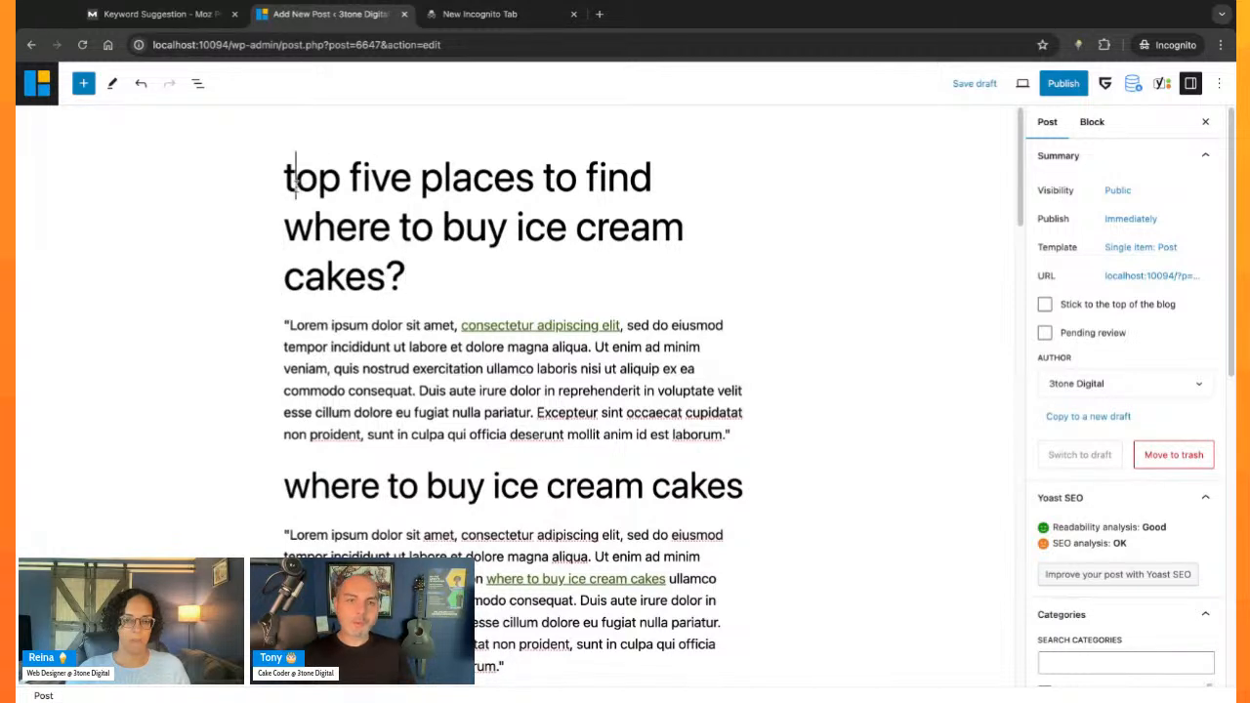
{"action": "key", "text": "BackSpace"}
{"action": "type", "text": "T"}
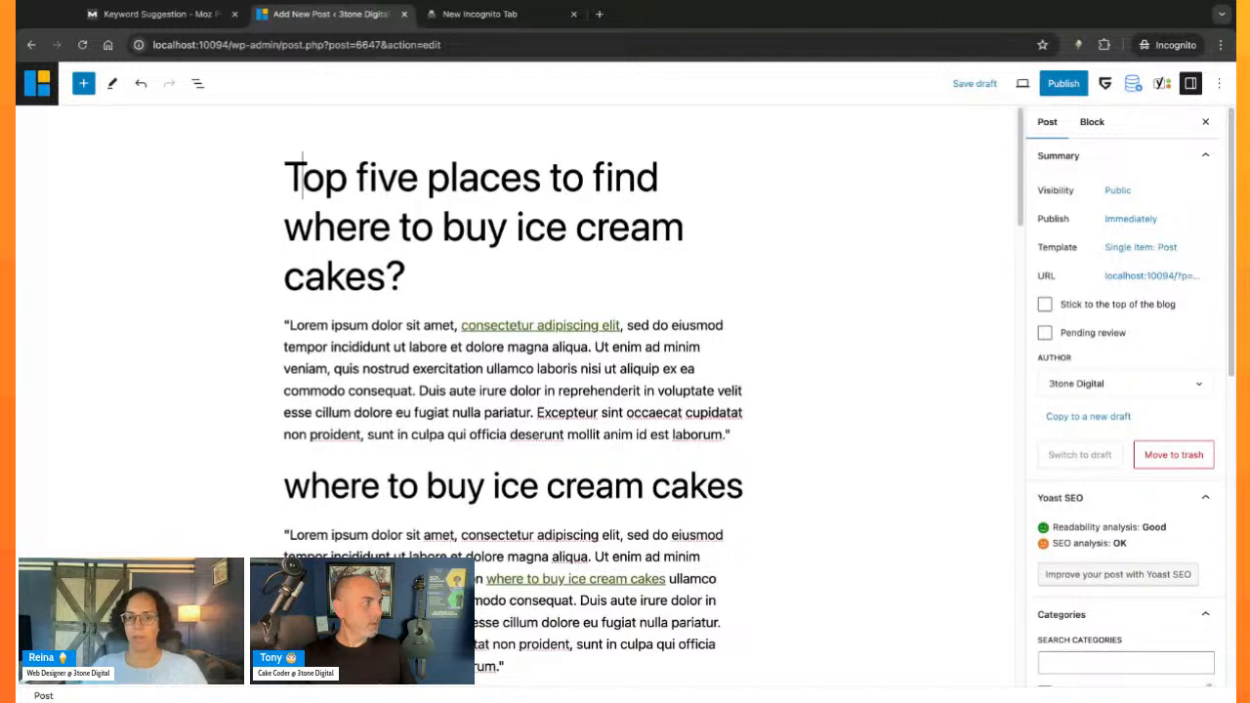
{"action": "left_click", "coordinate": [456, 276]}
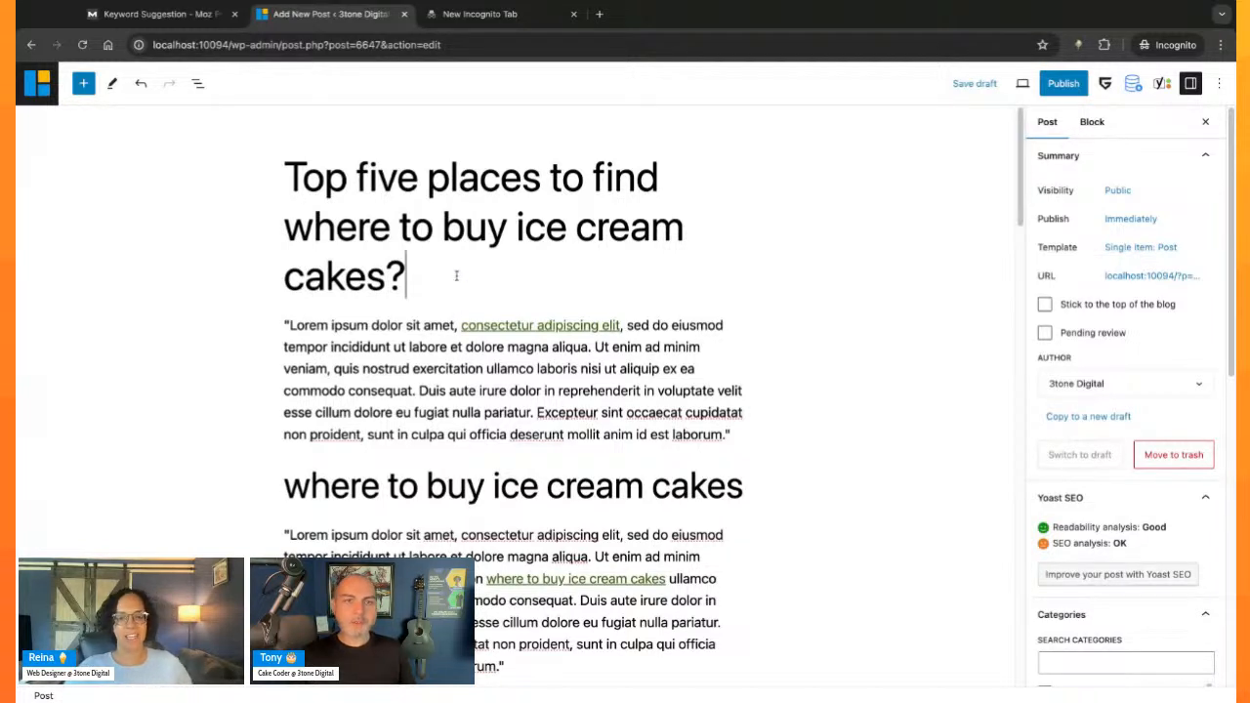
{"action": "left_click", "coordinate": [377, 176]}
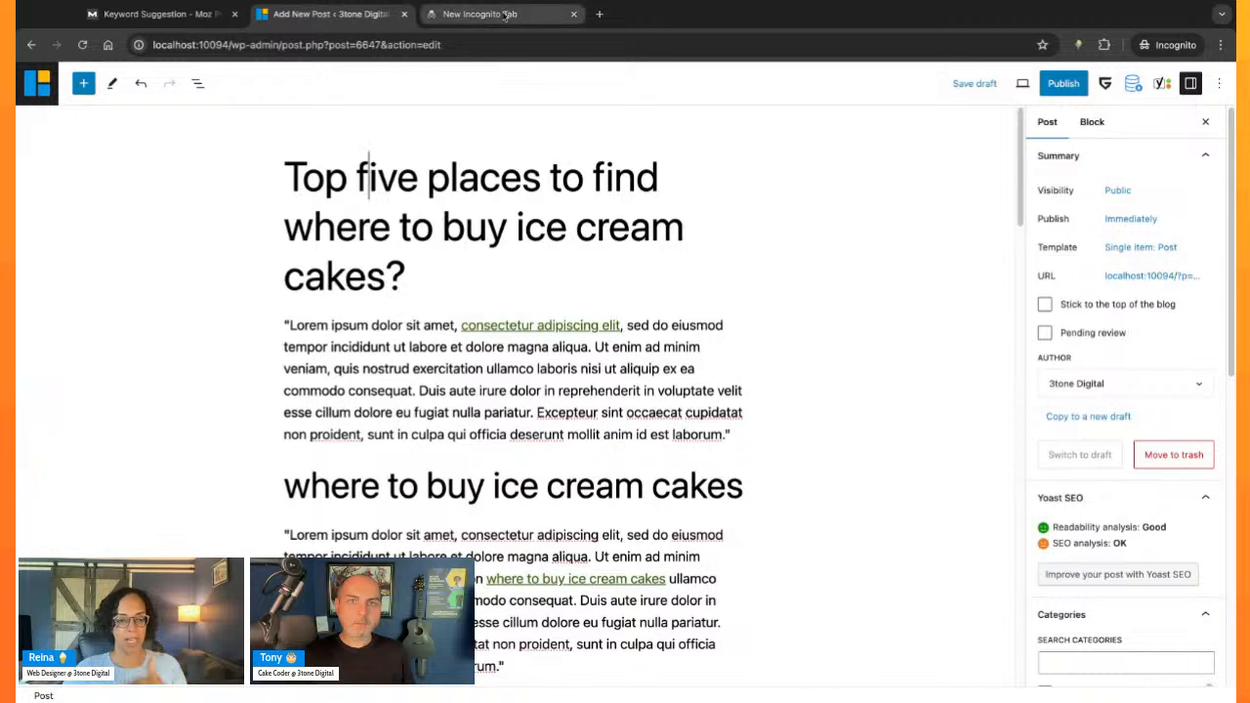
{"action": "left_click", "coordinate": [675, 425]}
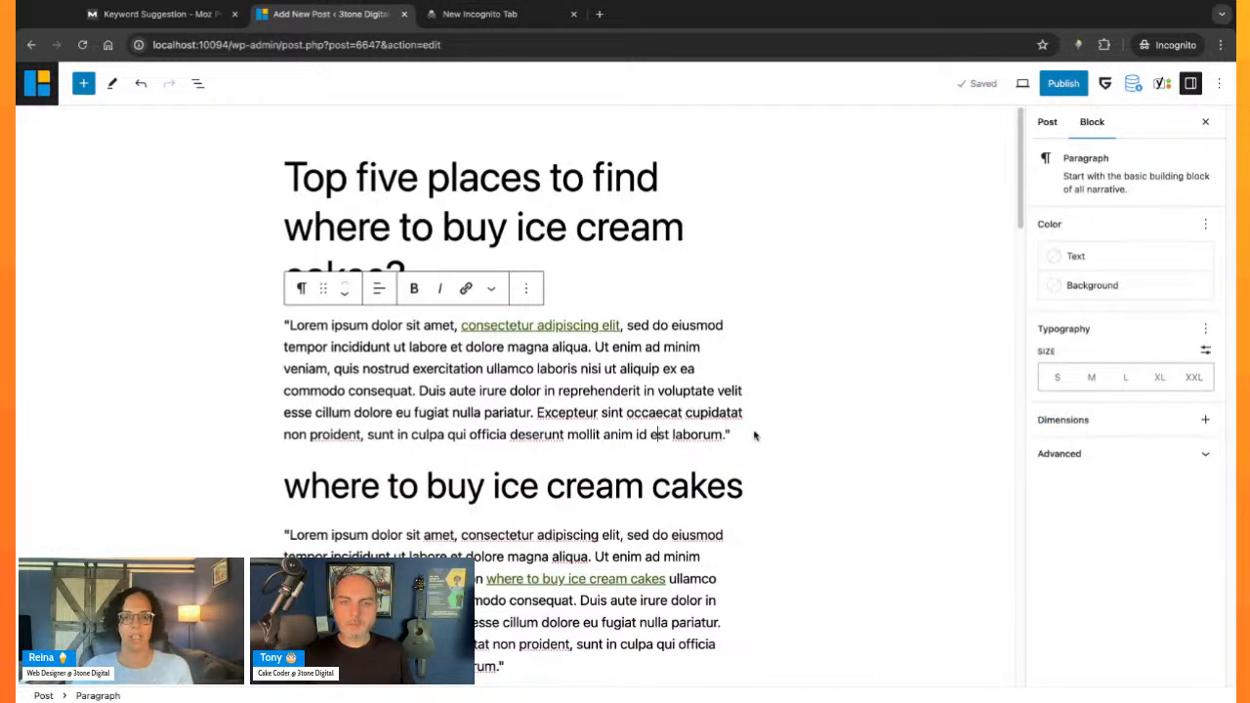
{"action": "left_click", "coordinate": [208, 372]}
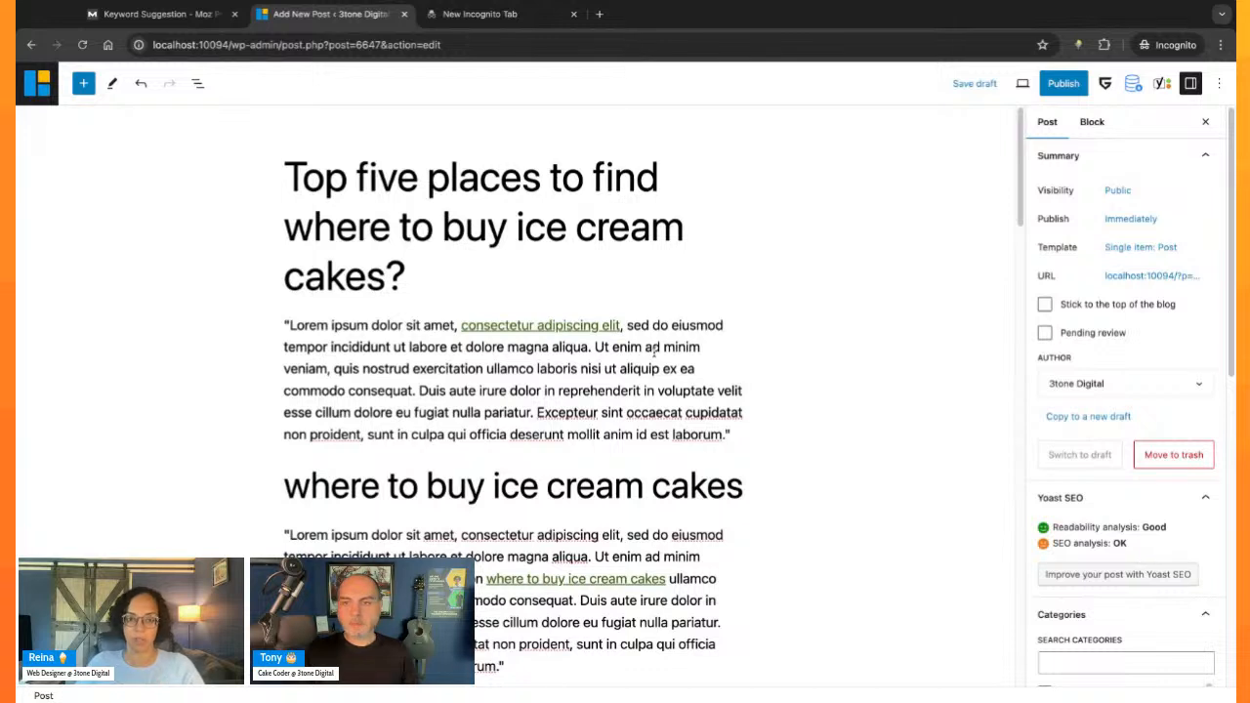
{"action": "left_click", "coordinate": [662, 410]}
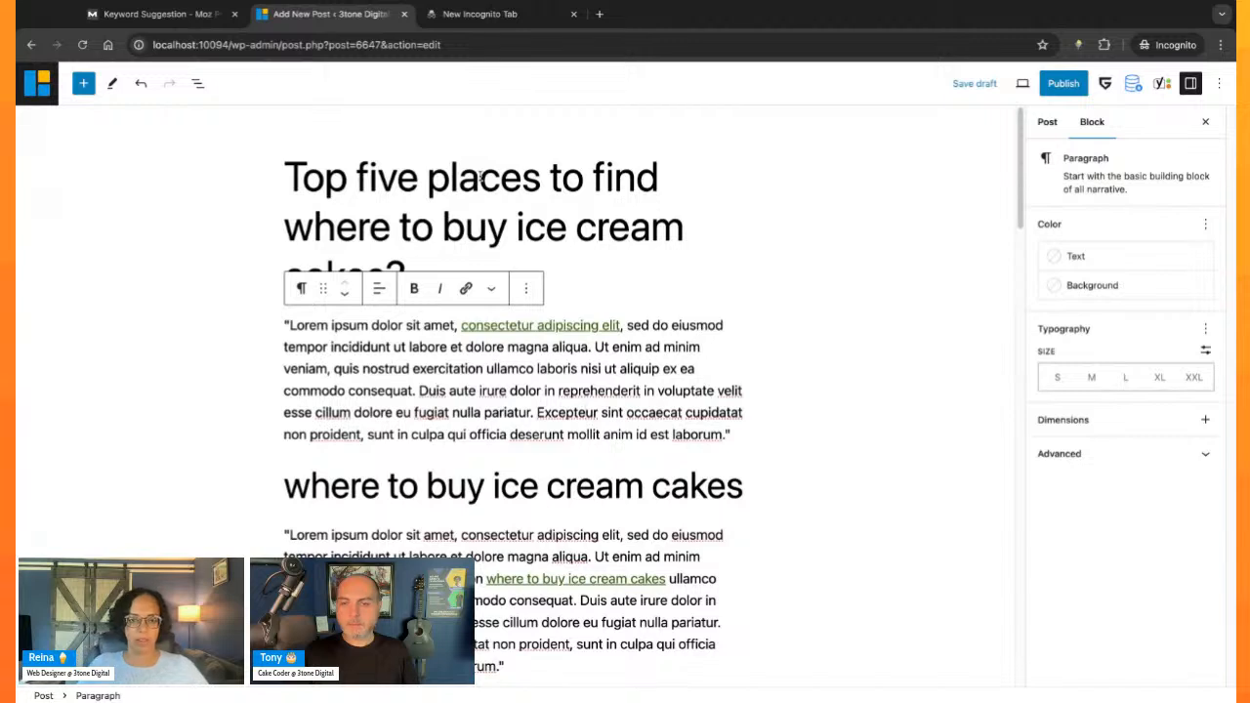
- Examine the keyphrase wording "where to buy ice cream cakes" within the post title
{"action": "left_click", "coordinate": [577, 231]}
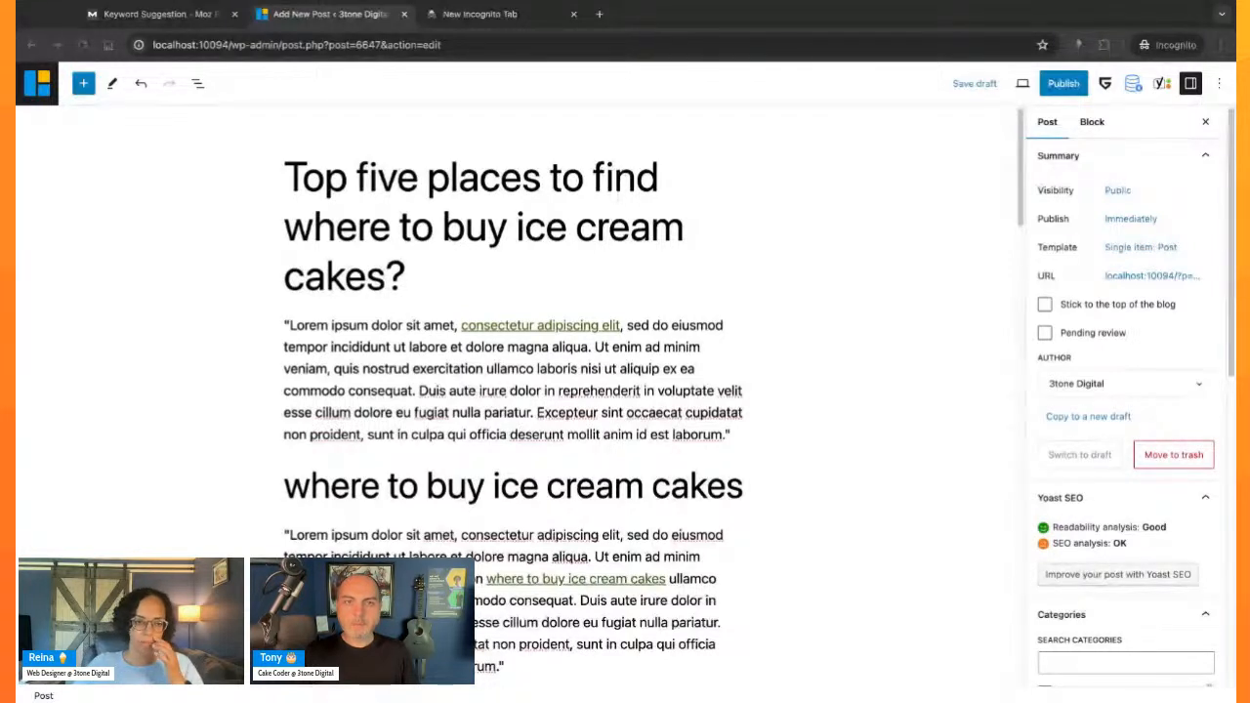
{"action": "left_click", "coordinate": [575, 226]}
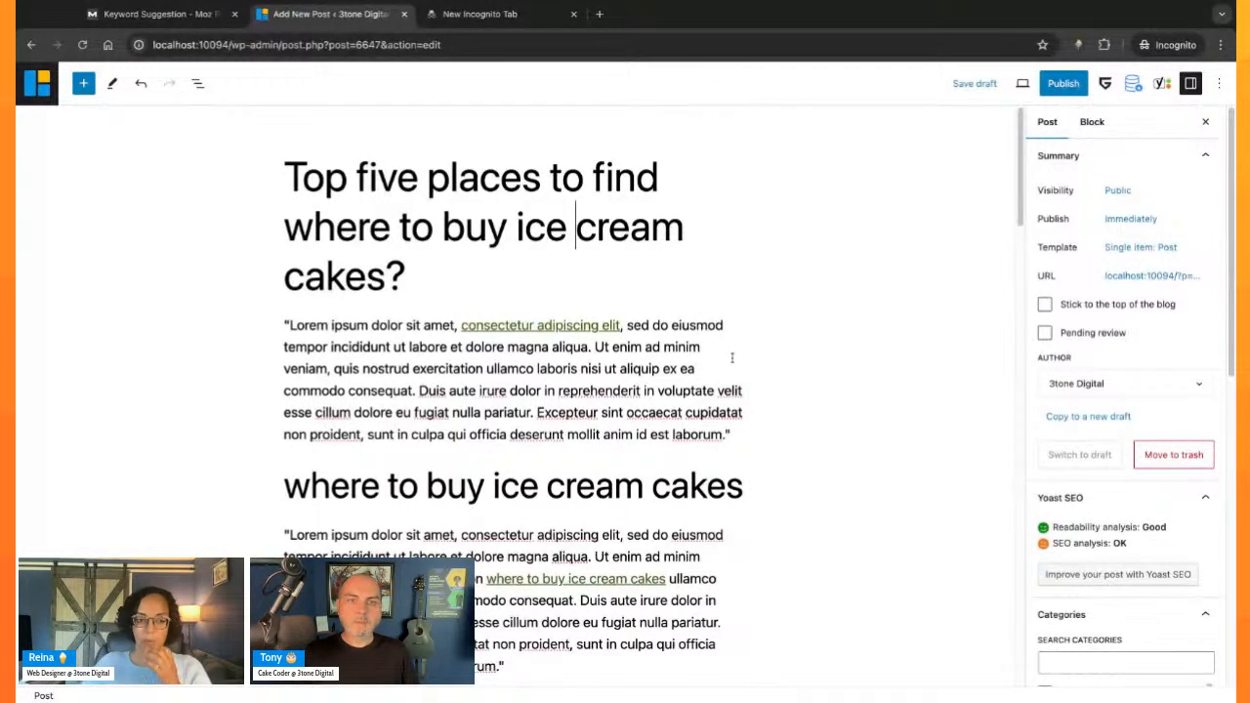
{"action": "left_click", "coordinate": [525, 226]}
{"action": "left_click", "coordinate": [541, 238]}
{"action": "left_click", "coordinate": [553, 281]}
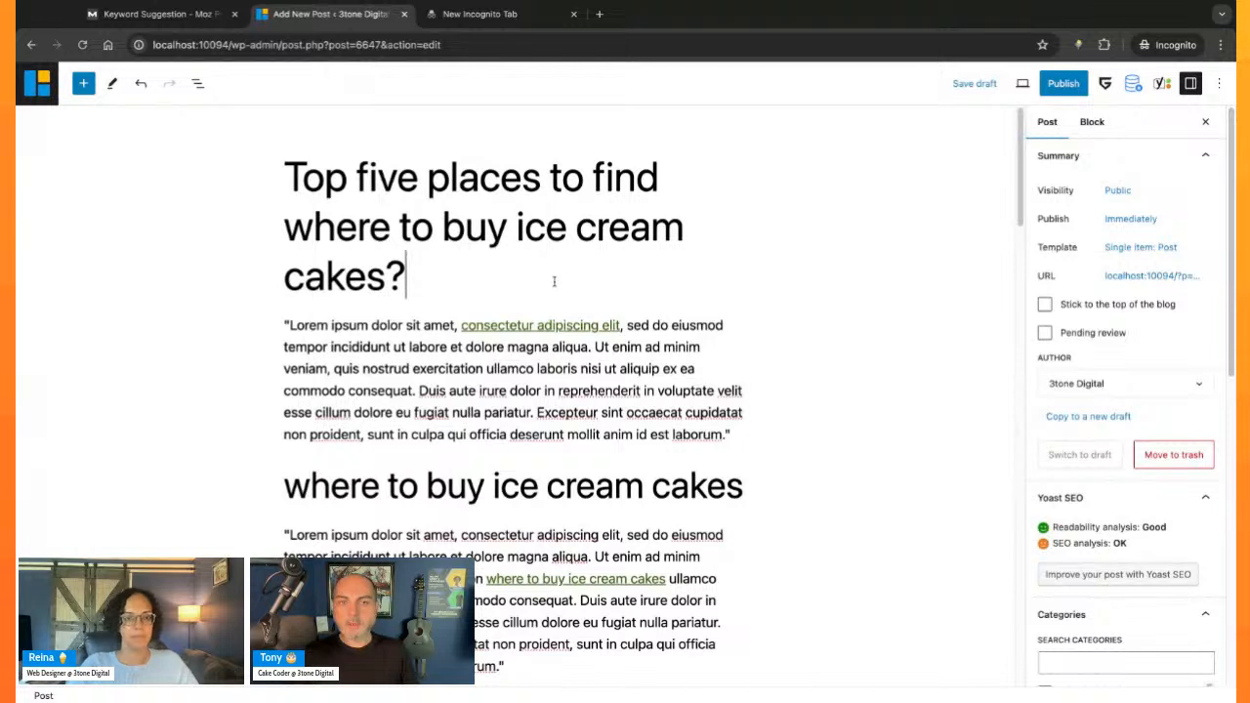
{"action": "left_click_drag", "start_coordinate": [286, 226], "coordinate": [451, 278]}
{"action": "left_click", "coordinate": [452, 277]}
{"action": "left_click_drag", "start_coordinate": [291, 233], "coordinate": [405, 293]}
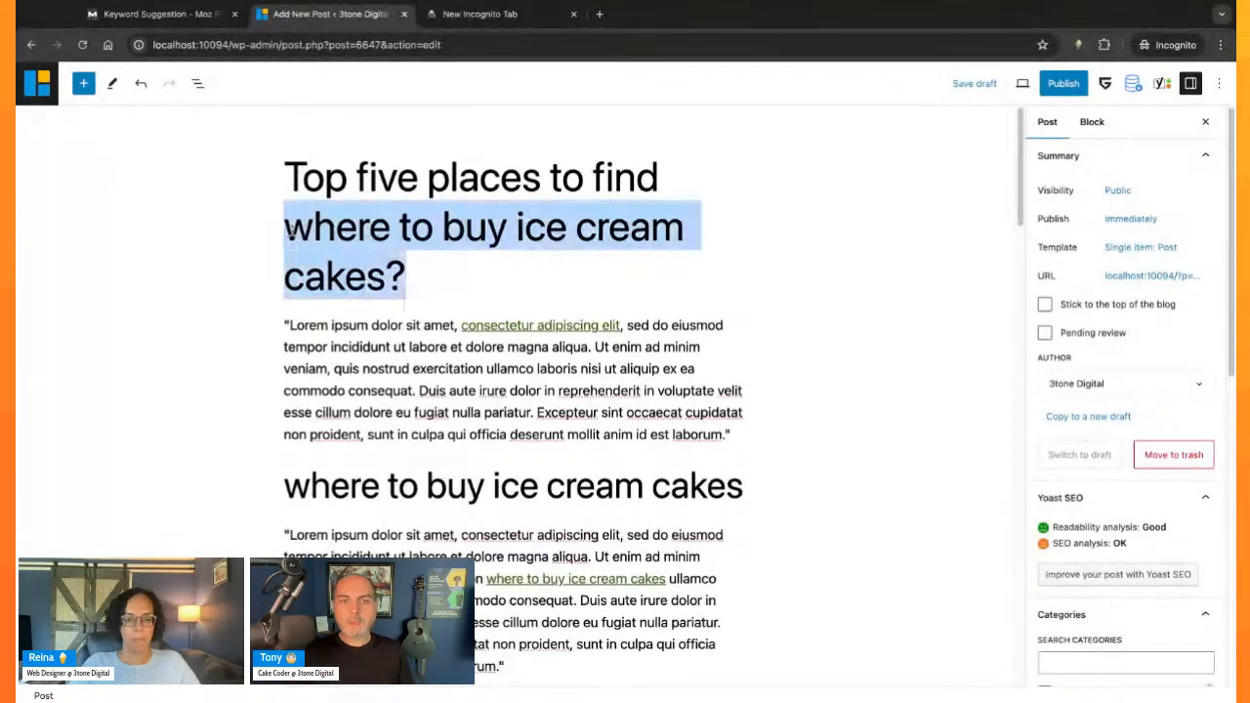
{"action": "left_click", "coordinate": [420, 278]}
- Review the post body and Yoast search appearance preview, and compare them with the keyphrase in the post title
{"action": "scroll", "coordinate": [420, 478], "scroll_direction": "down", "scroll_amount": 2}
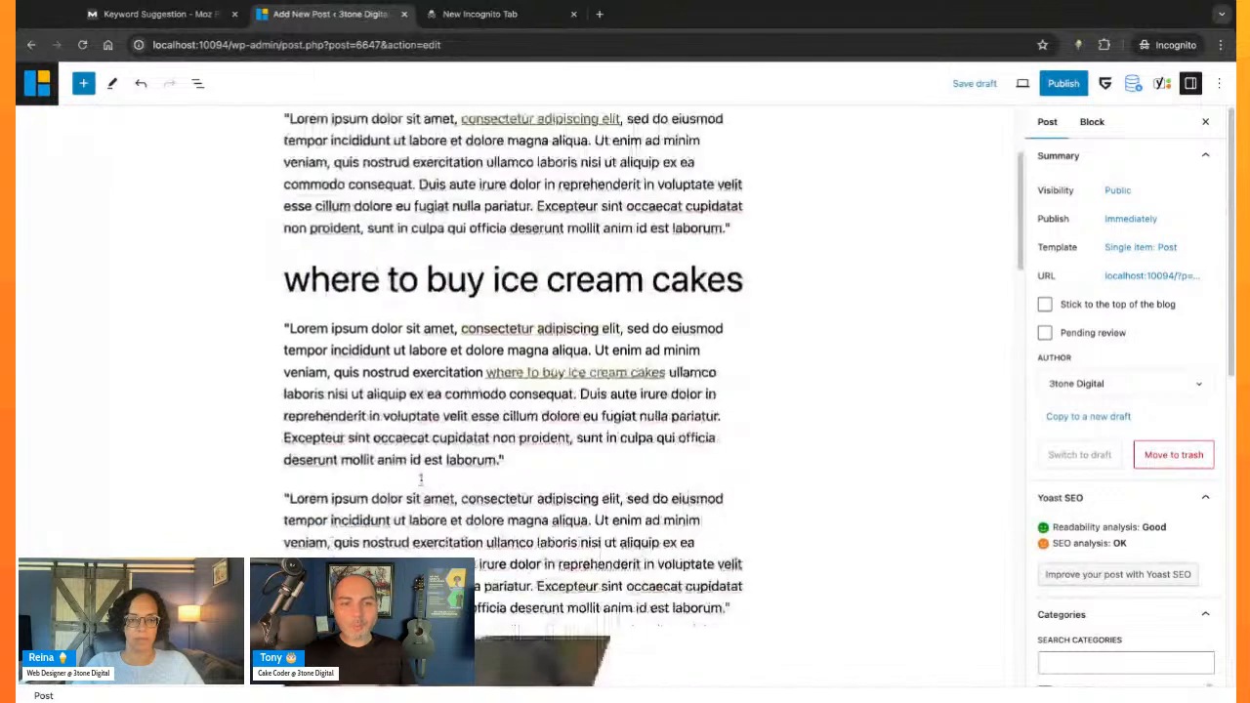
{"action": "scroll", "coordinate": [421, 479], "scroll_direction": "down", "scroll_amount": 10}
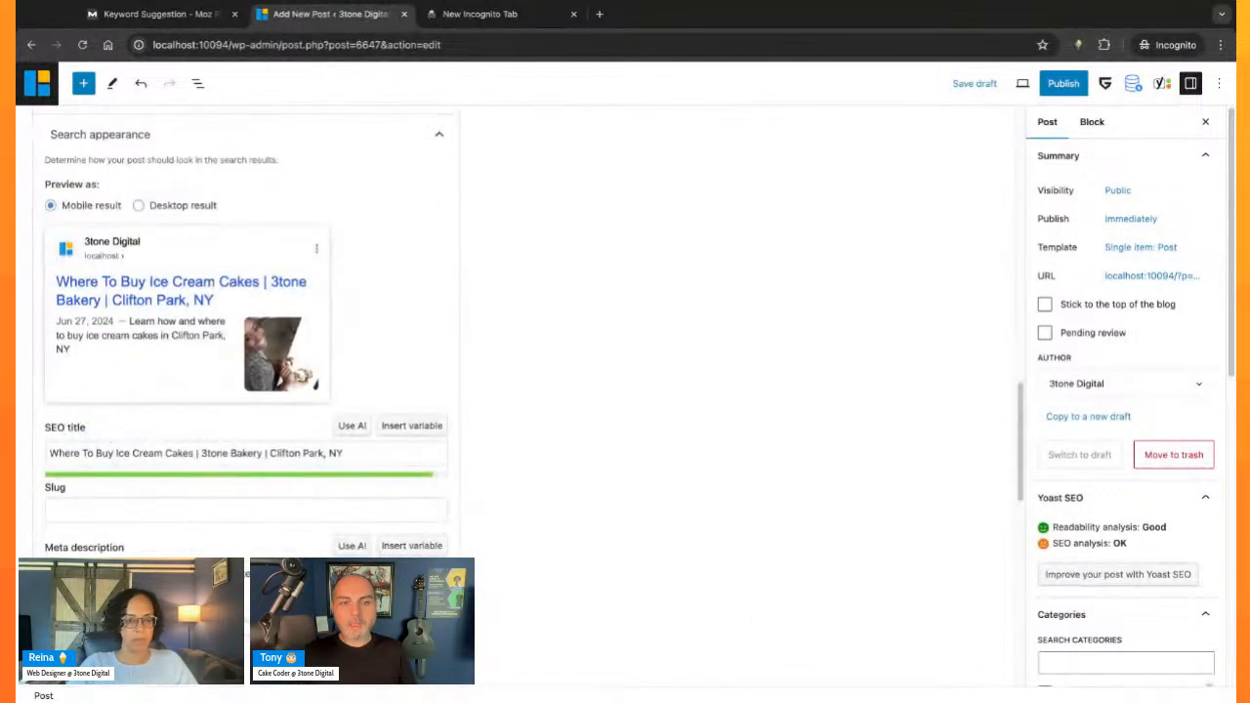
{"action": "scroll", "coordinate": [436, 532], "scroll_direction": "down", "scroll_amount": 3}
{"action": "scroll", "coordinate": [435, 532], "scroll_direction": "up", "scroll_amount": 10}
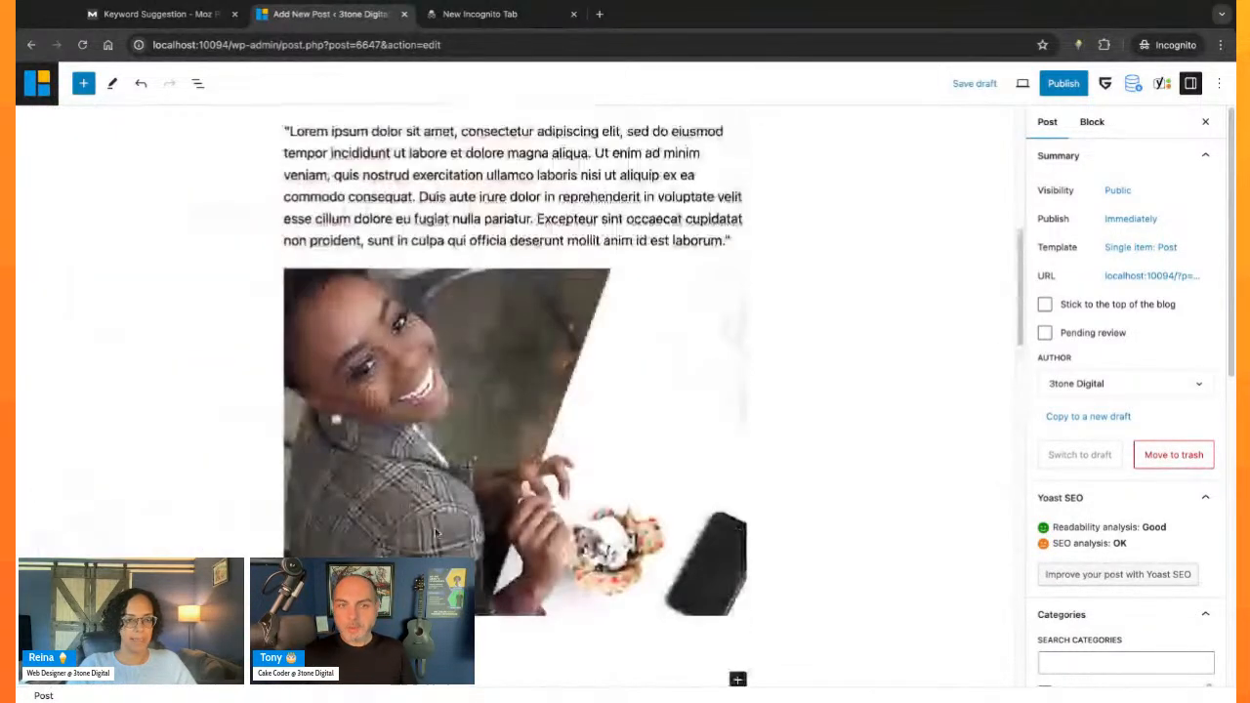
{"action": "scroll", "coordinate": [436, 533], "scroll_direction": "up", "scroll_amount": 3}
{"action": "scroll", "coordinate": [420, 456], "scroll_direction": "up", "scroll_amount": 3}
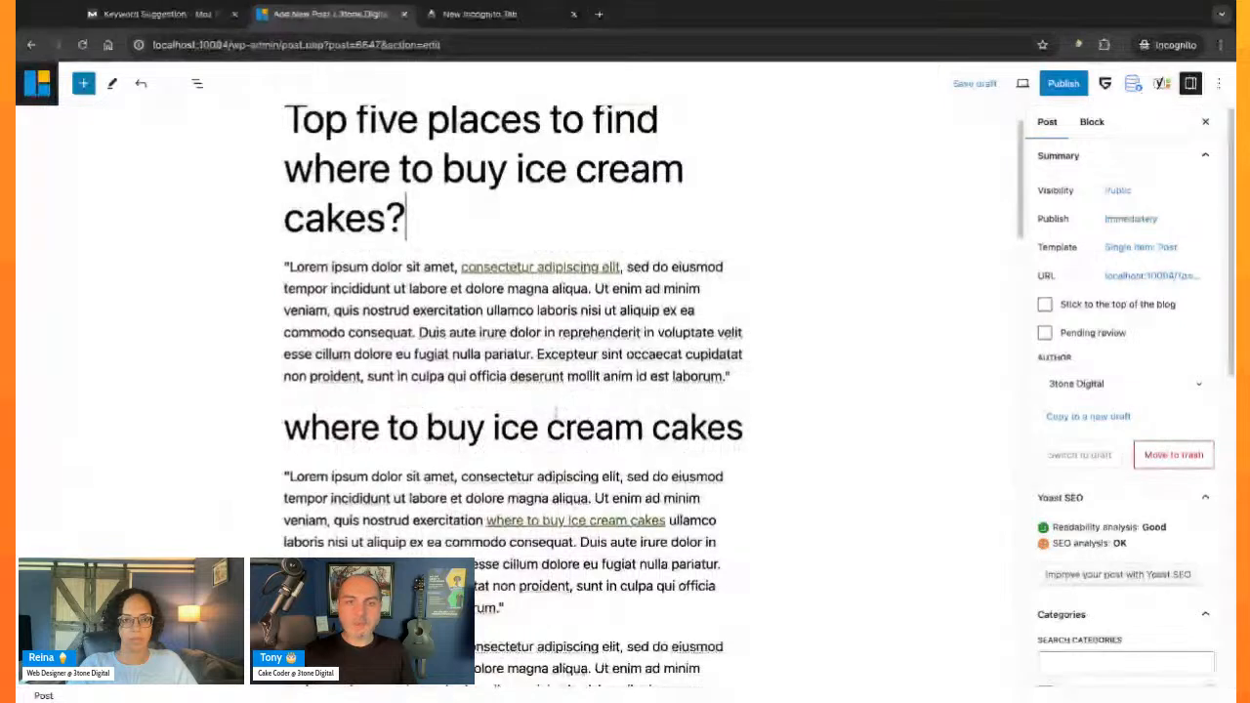
{"action": "left_click_drag", "start_coordinate": [291, 161], "coordinate": [386, 211]}
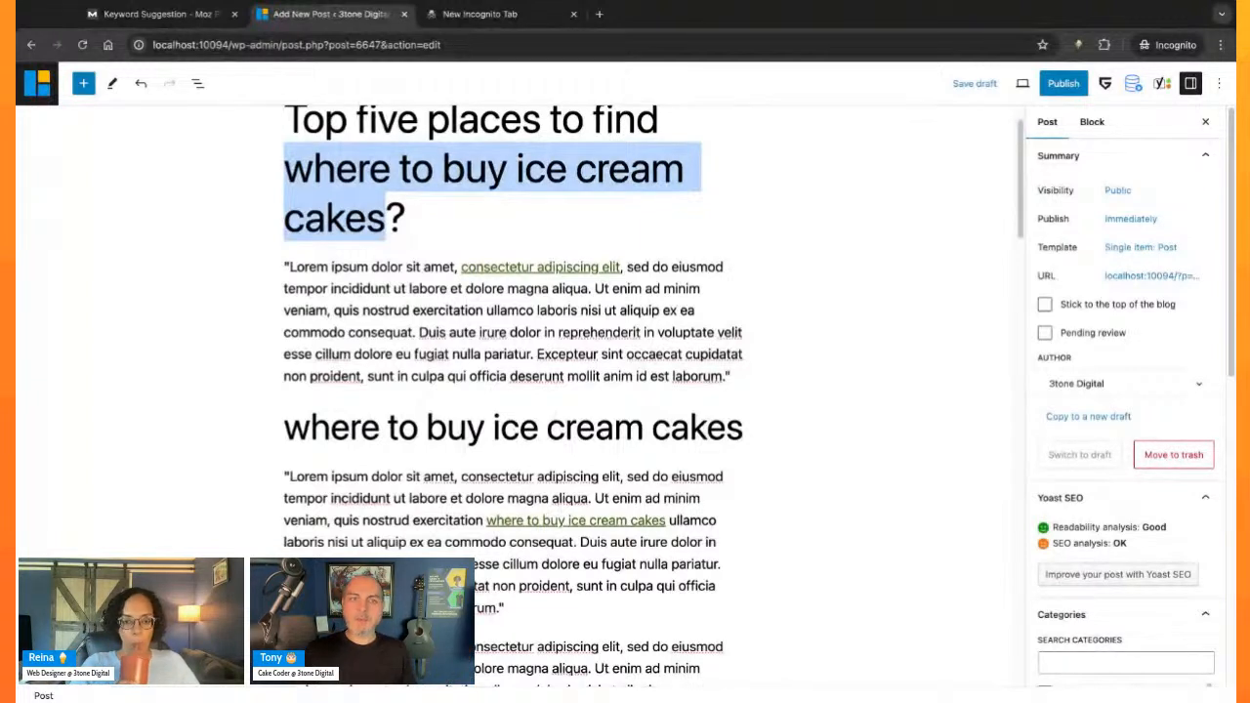
{"action": "left_click", "coordinate": [371, 176]}
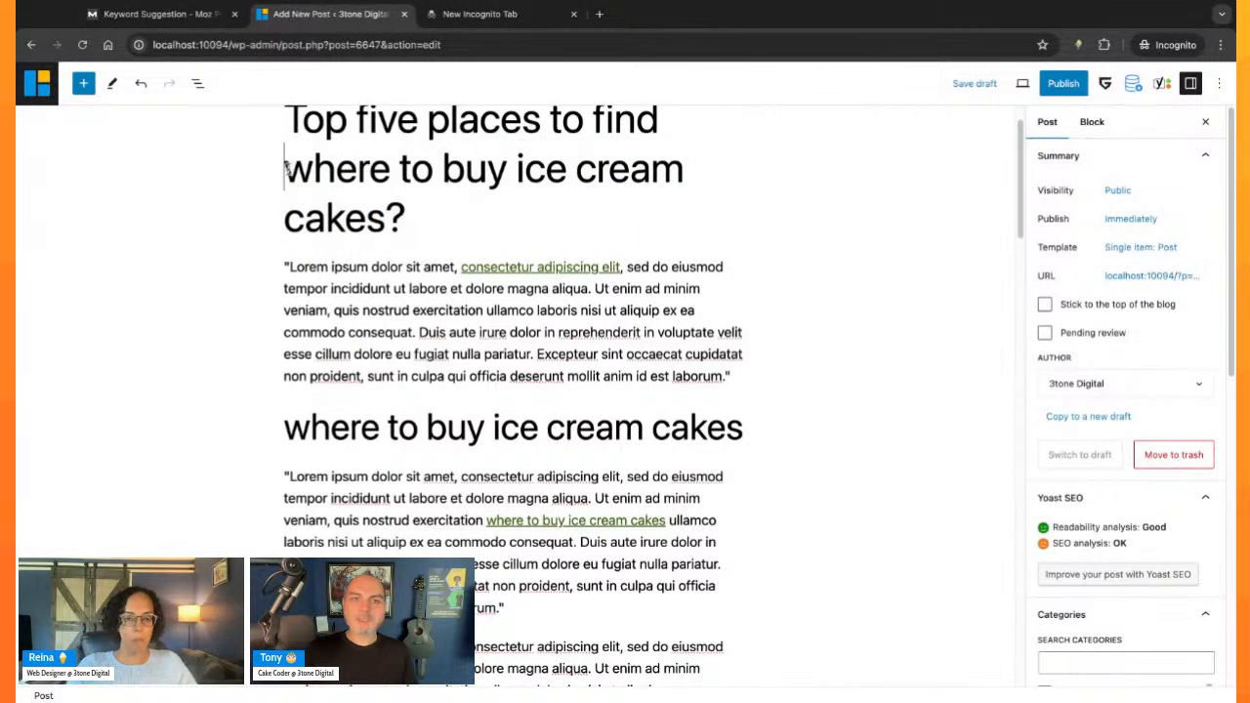
{"action": "left_click_drag", "start_coordinate": [286, 168], "coordinate": [406, 216]}
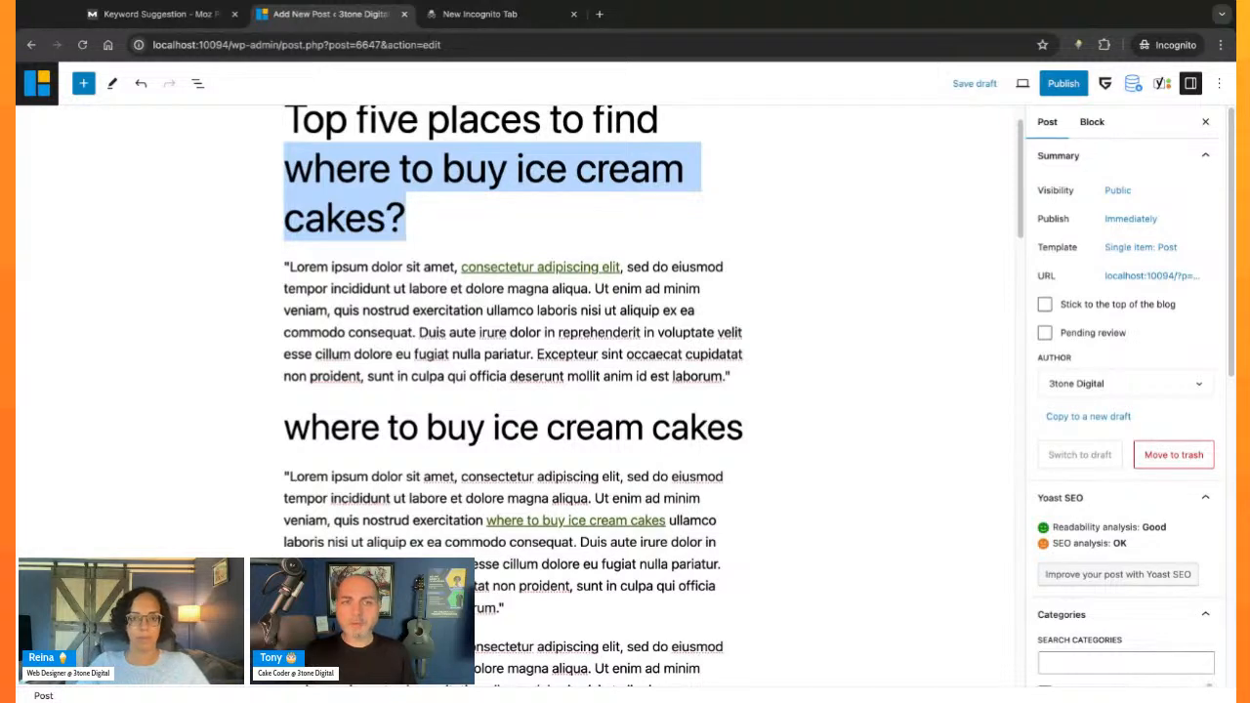
{"action": "left_click", "coordinate": [406, 216]}
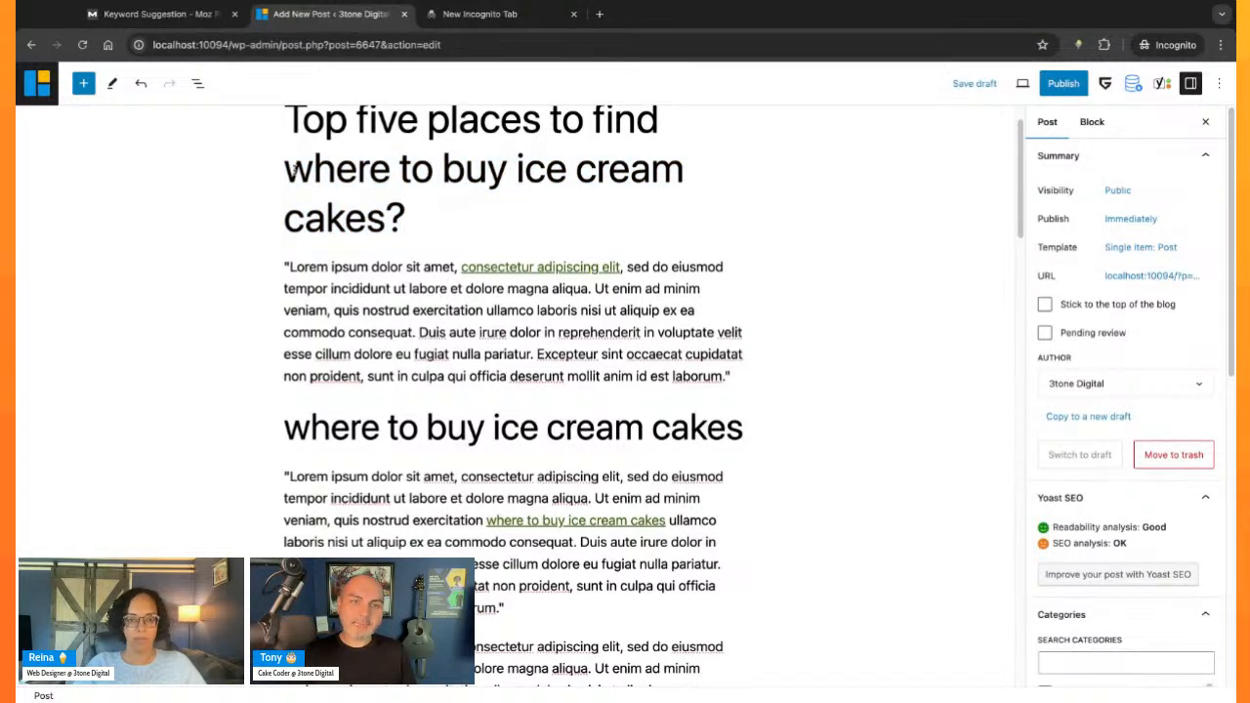
{"action": "left_click_drag", "start_coordinate": [293, 169], "coordinate": [386, 217]}
- Check the Yoast meta description and remaining SEO analysis problems, and reread the full post title
{"action": "scroll", "coordinate": [462, 521], "scroll_direction": "down", "scroll_amount": 15}
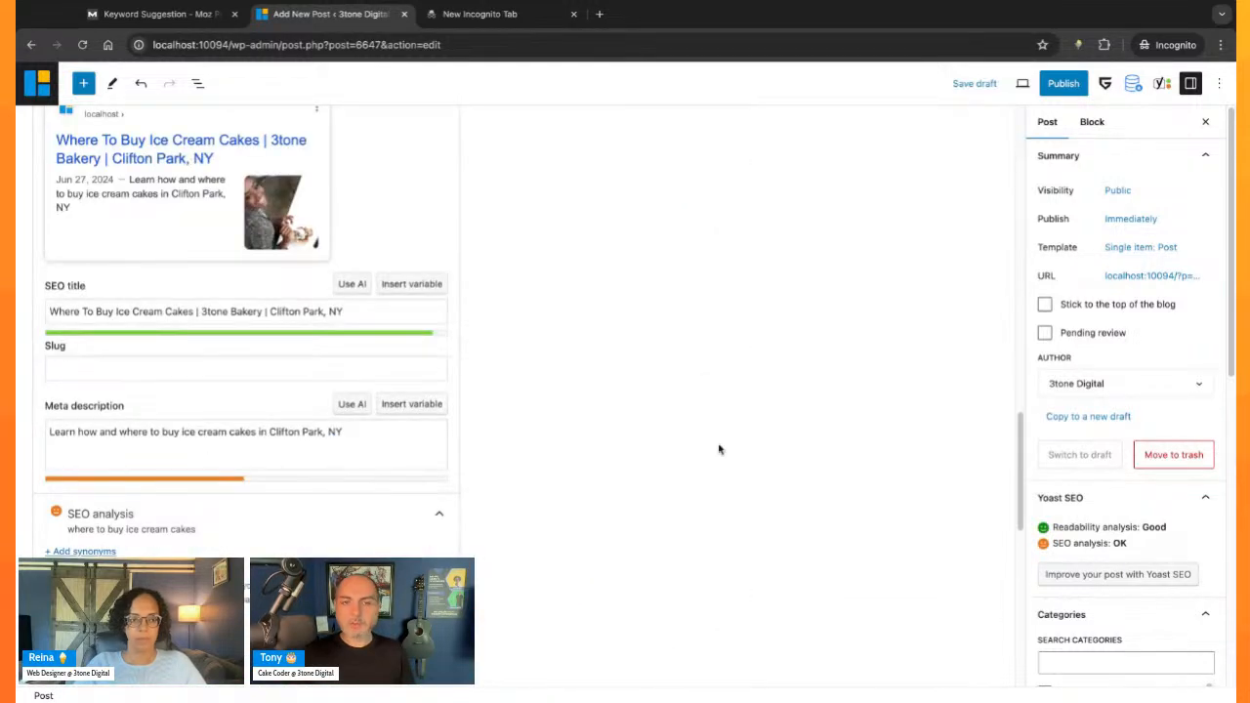
{"action": "scroll", "coordinate": [602, 537], "scroll_direction": "down", "scroll_amount": 3}
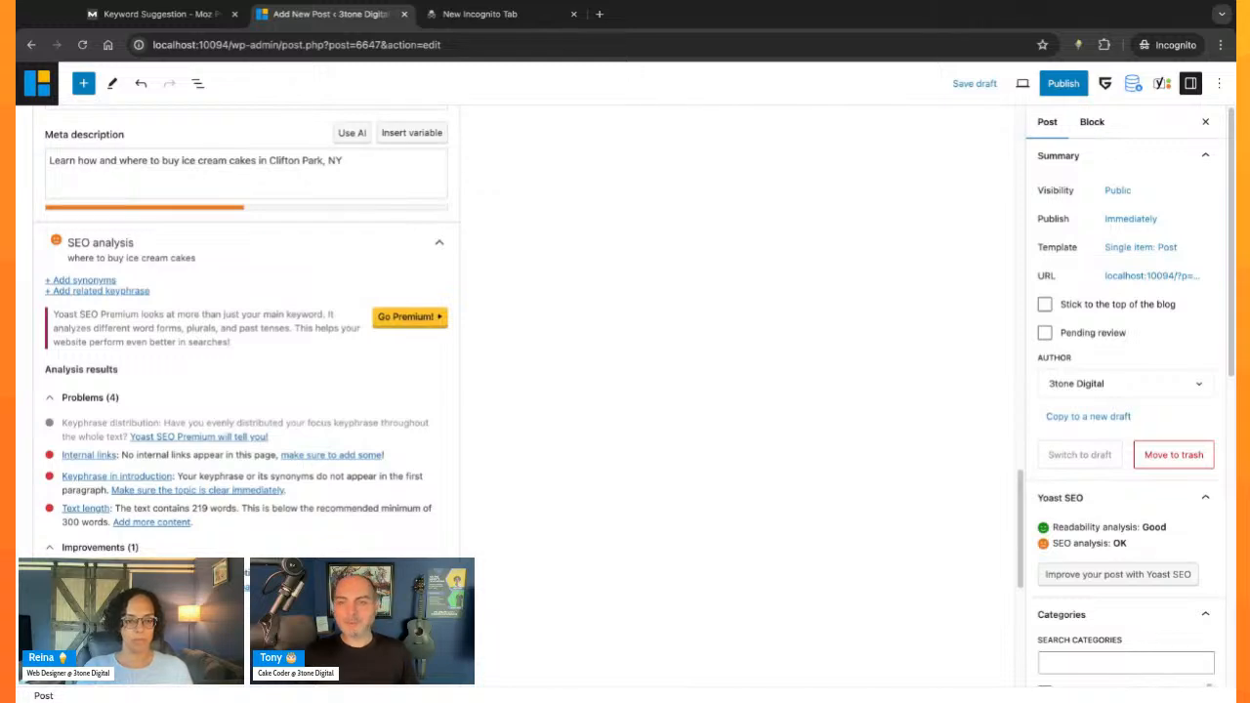
{"action": "scroll", "coordinate": [652, 456], "scroll_direction": "up", "scroll_amount": 20}
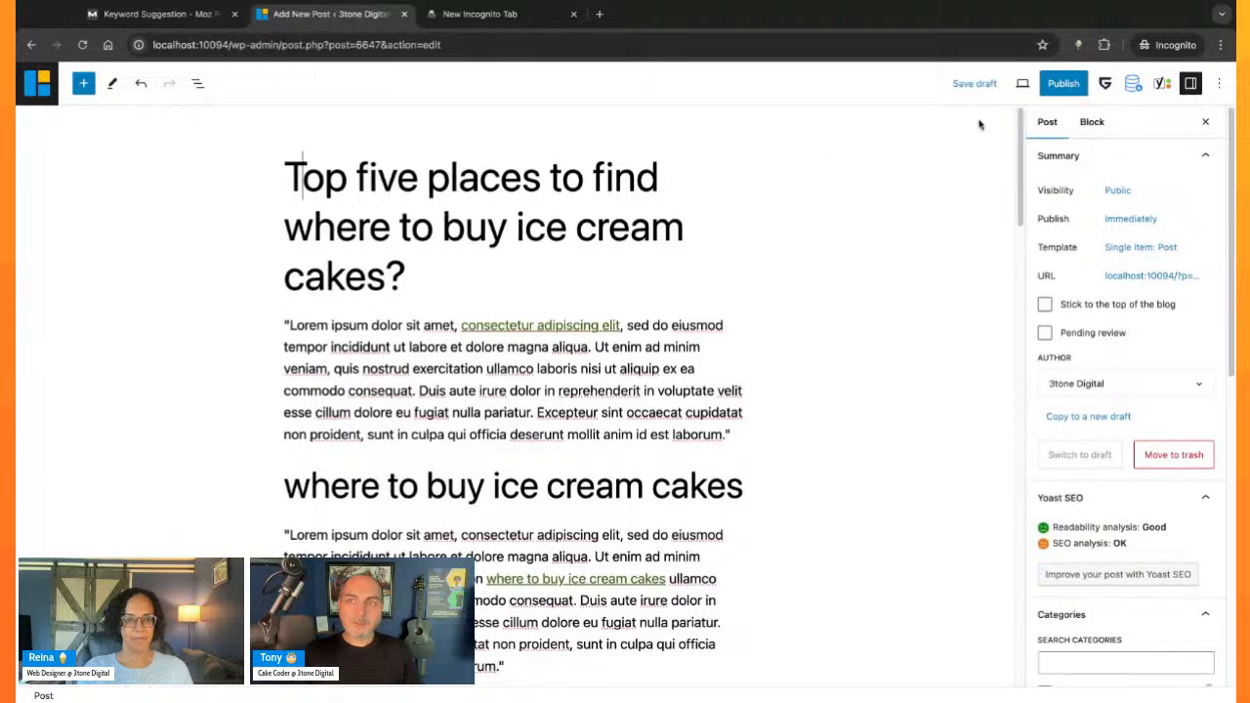
{"action": "scroll", "coordinate": [788, 411], "scroll_direction": "down", "scroll_amount": 1}
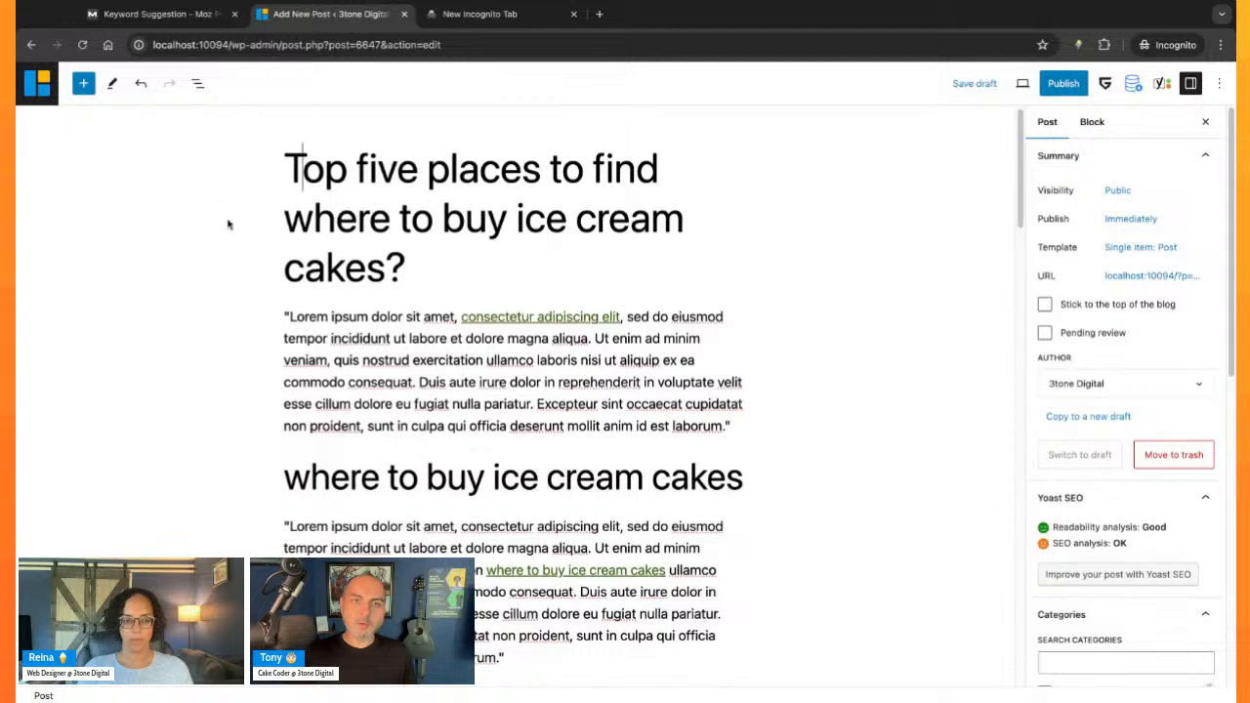
{"action": "left_click_drag", "start_coordinate": [284, 166], "coordinate": [424, 260]}
{"action": "left_click", "coordinate": [423, 259]}
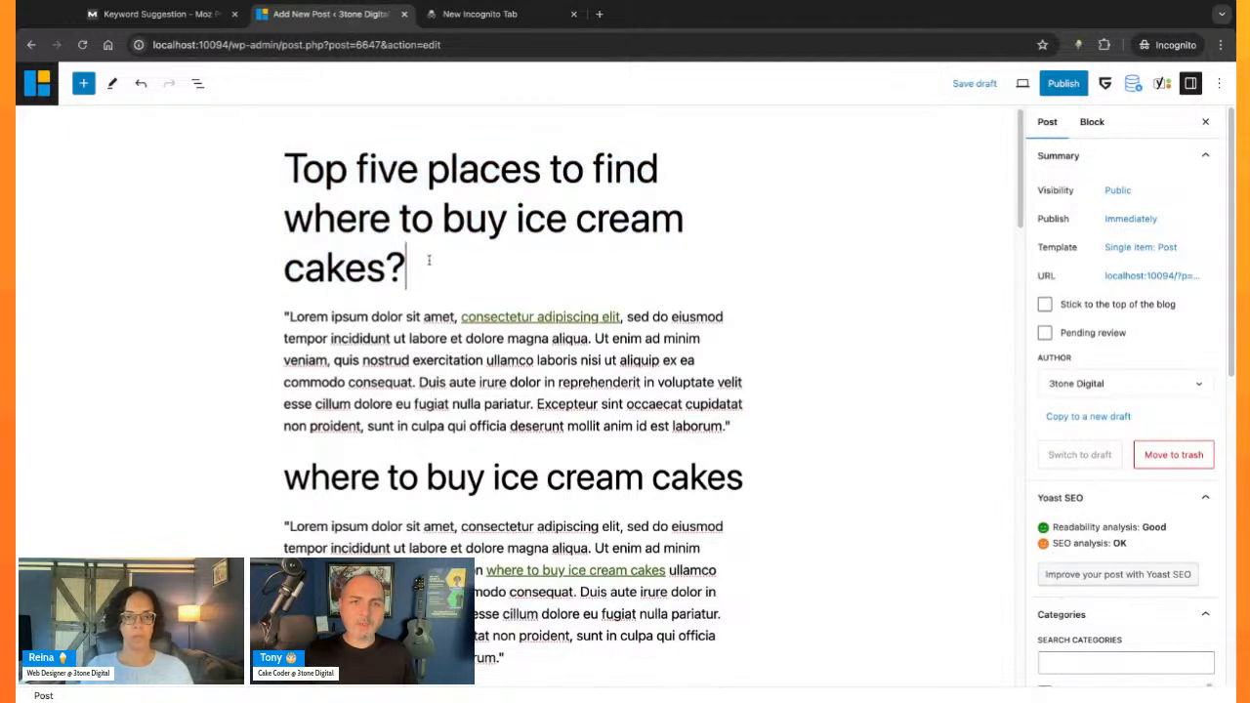